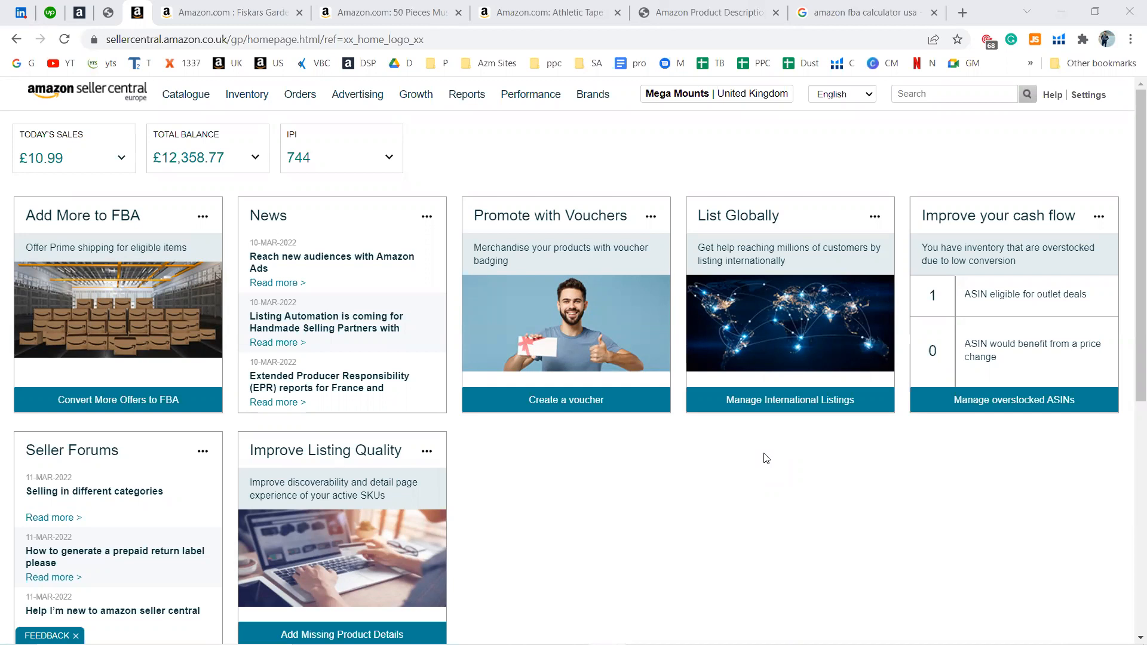
Step: From the inventory management page, start adding a product not sold on Amazon and discard the unfinished listing
mouse_move(186, 94)
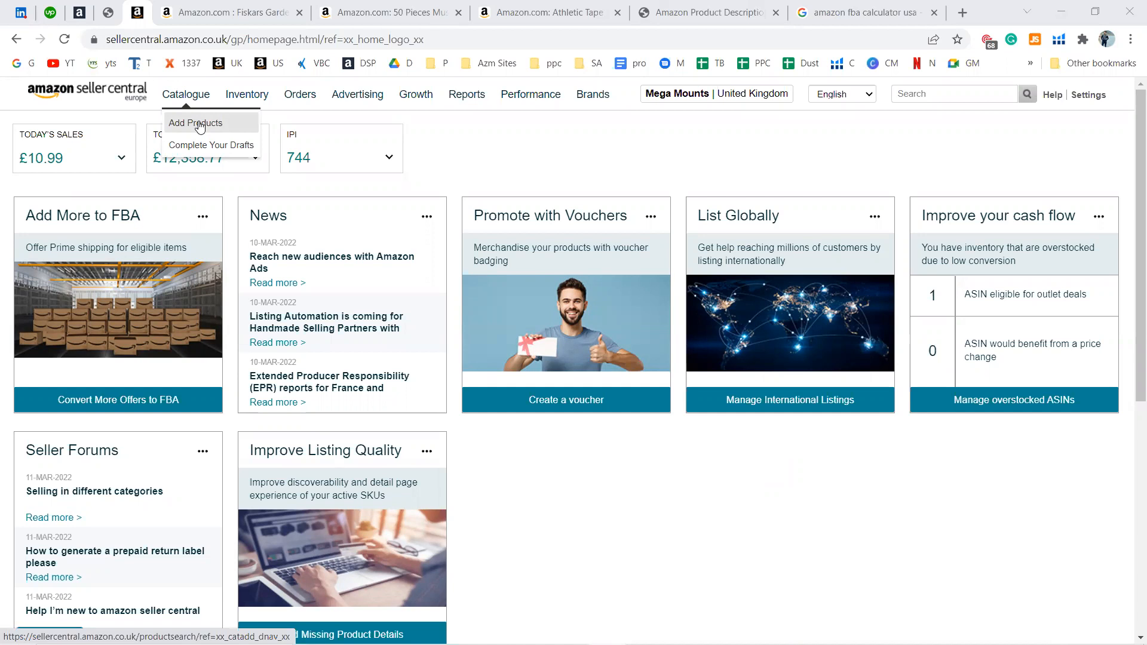
mouse_move(243, 102)
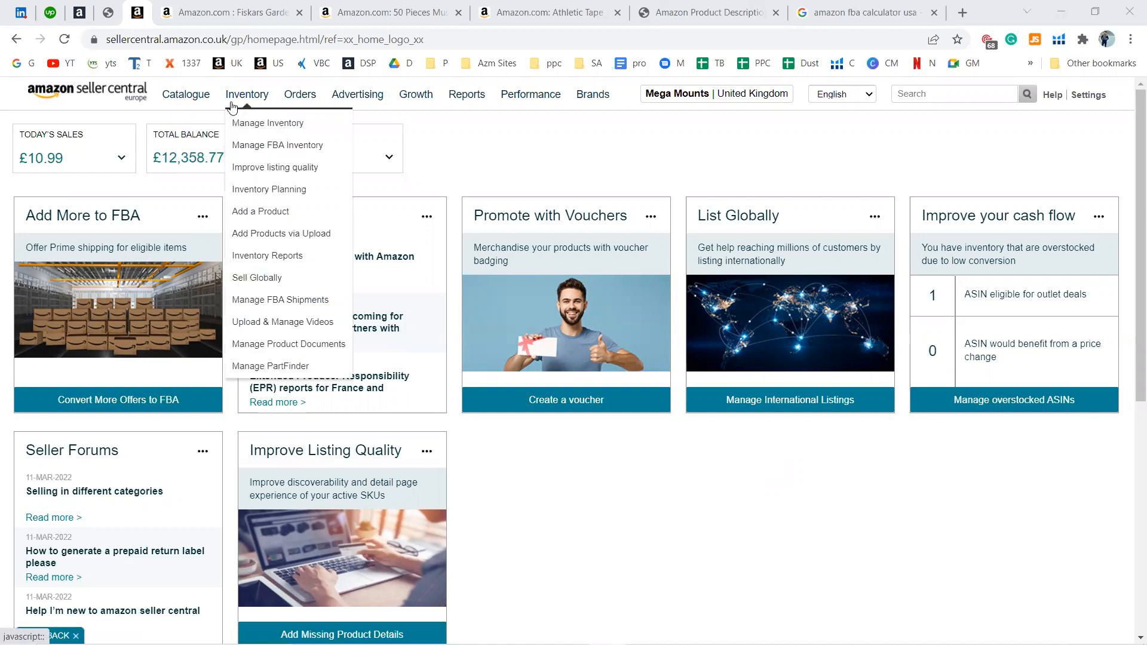
click(264, 123)
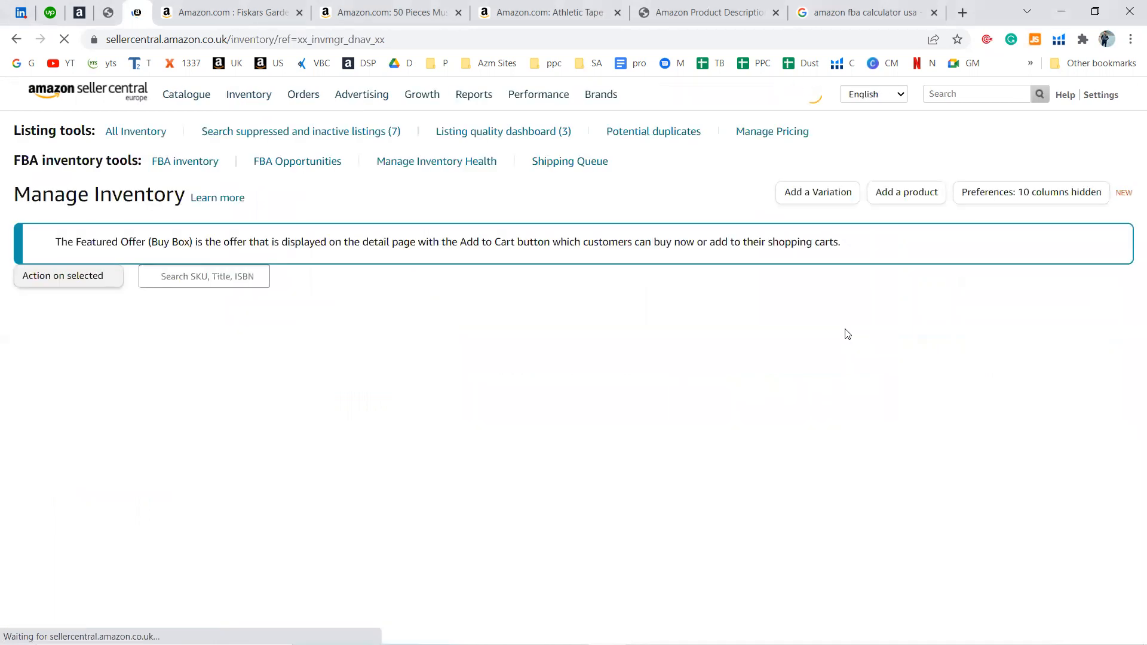
click(888, 205)
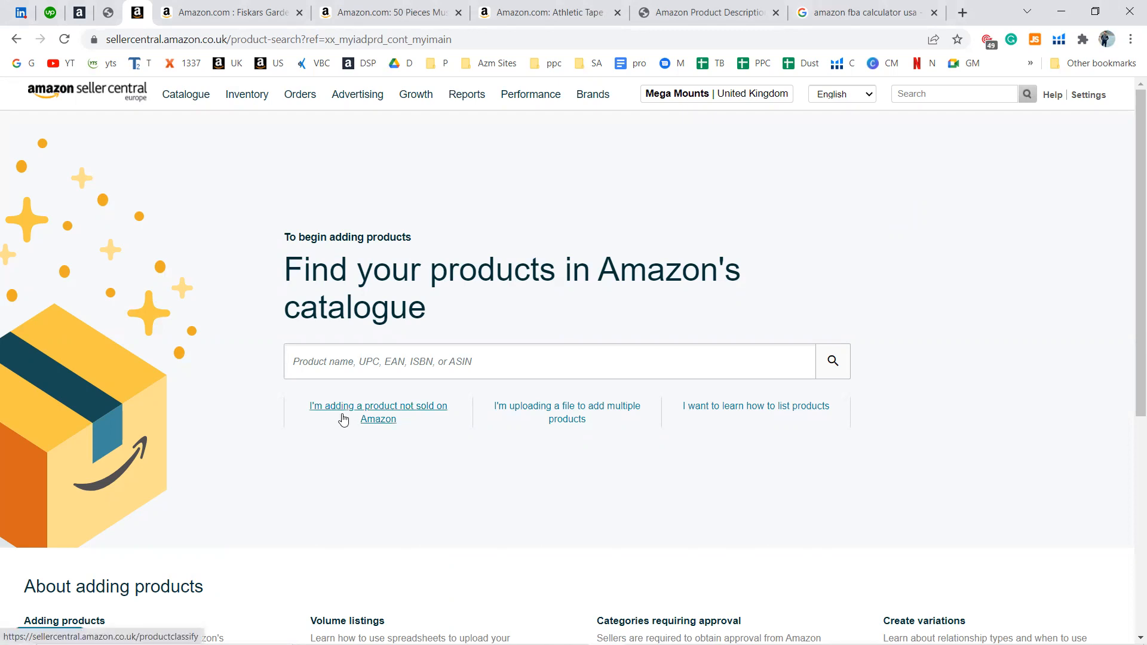
click(377, 414)
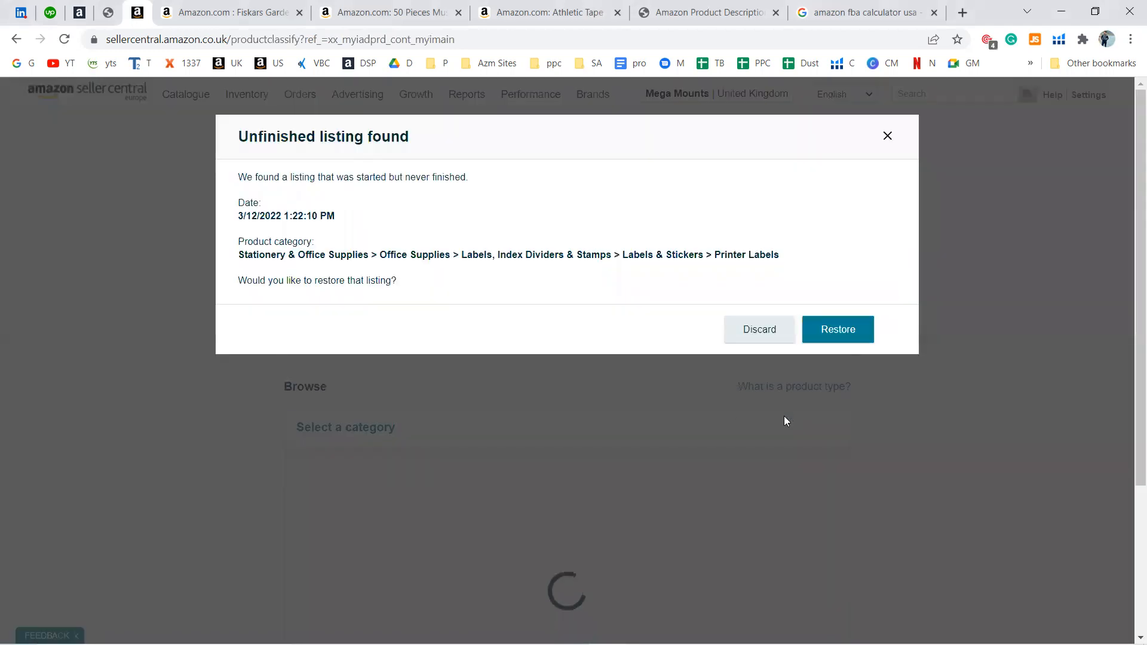
click(751, 334)
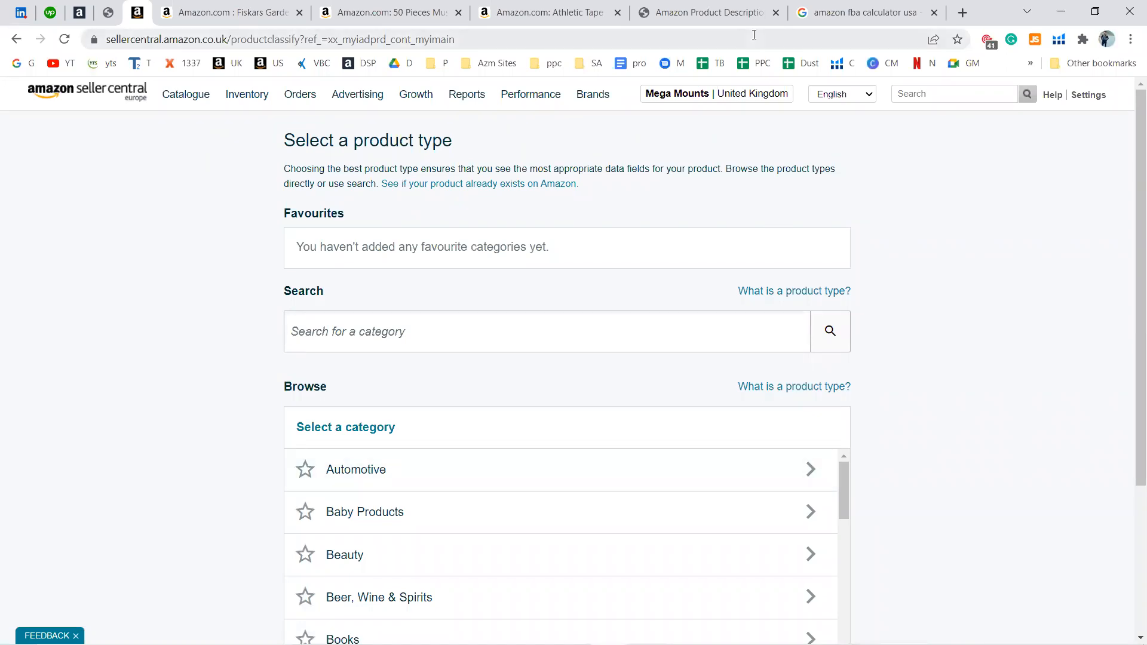
Step: Switch to the Amazon.com product page, rerun the "muslin bags" search and browse the results
click(388, 12)
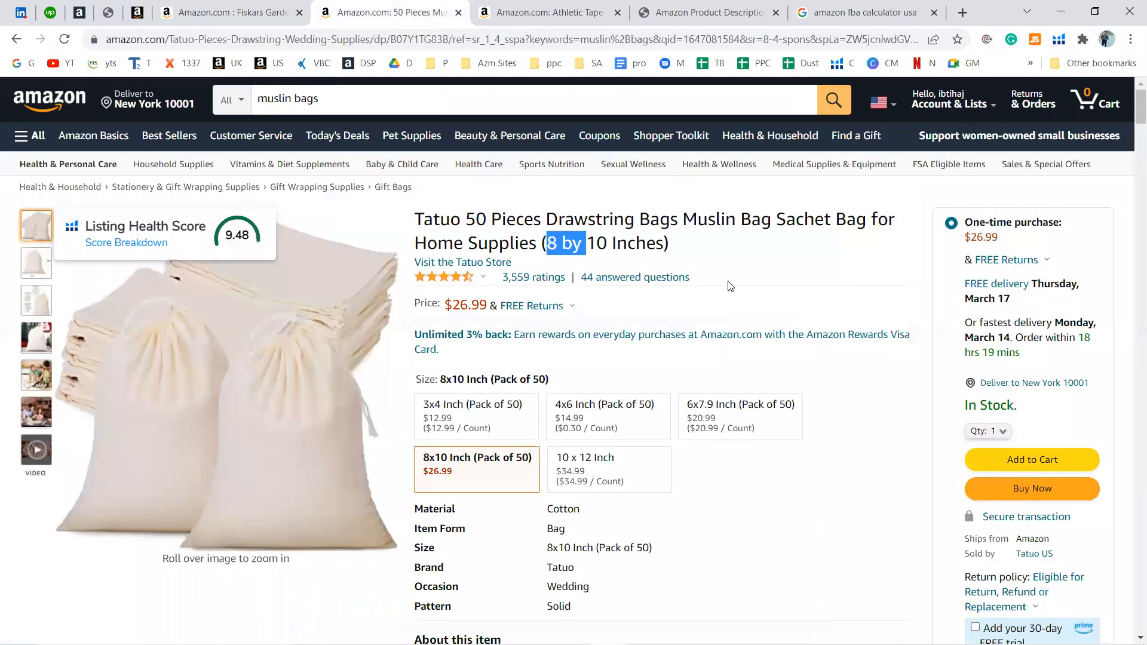
click(856, 135)
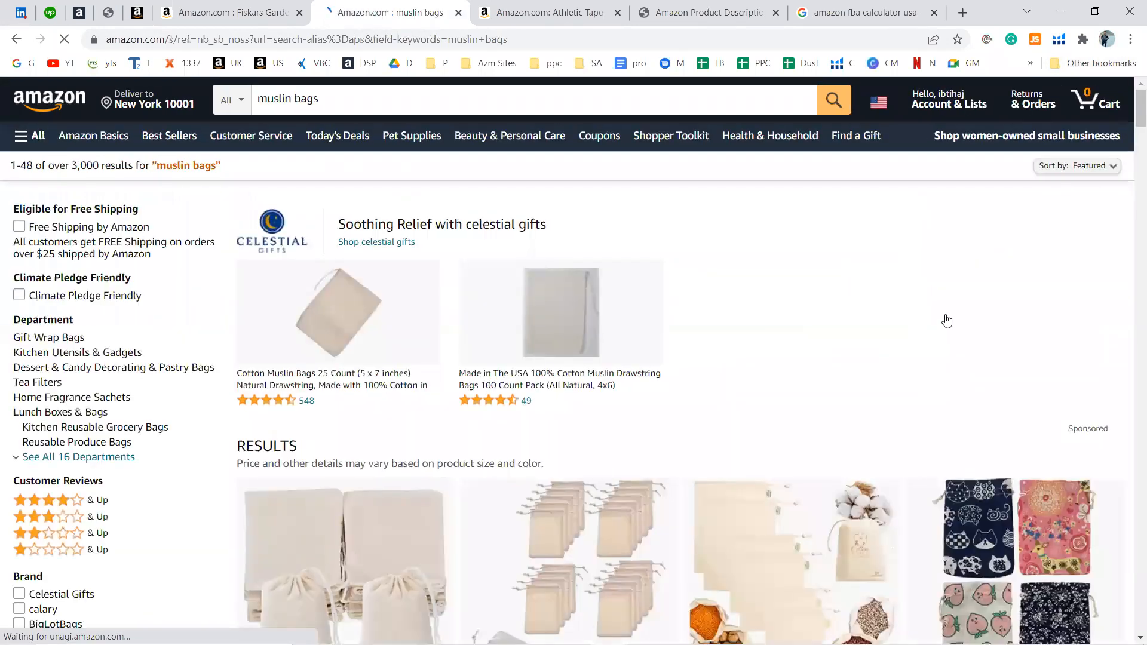
scroll(950, 326, down, 3)
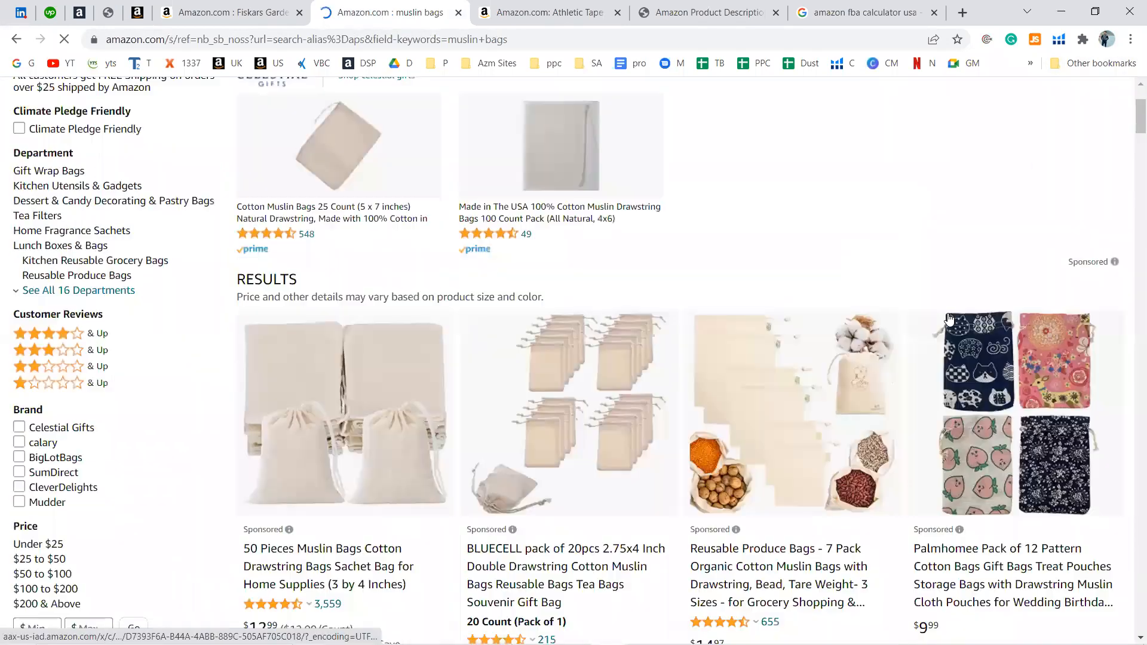
scroll(949, 320, down, 1)
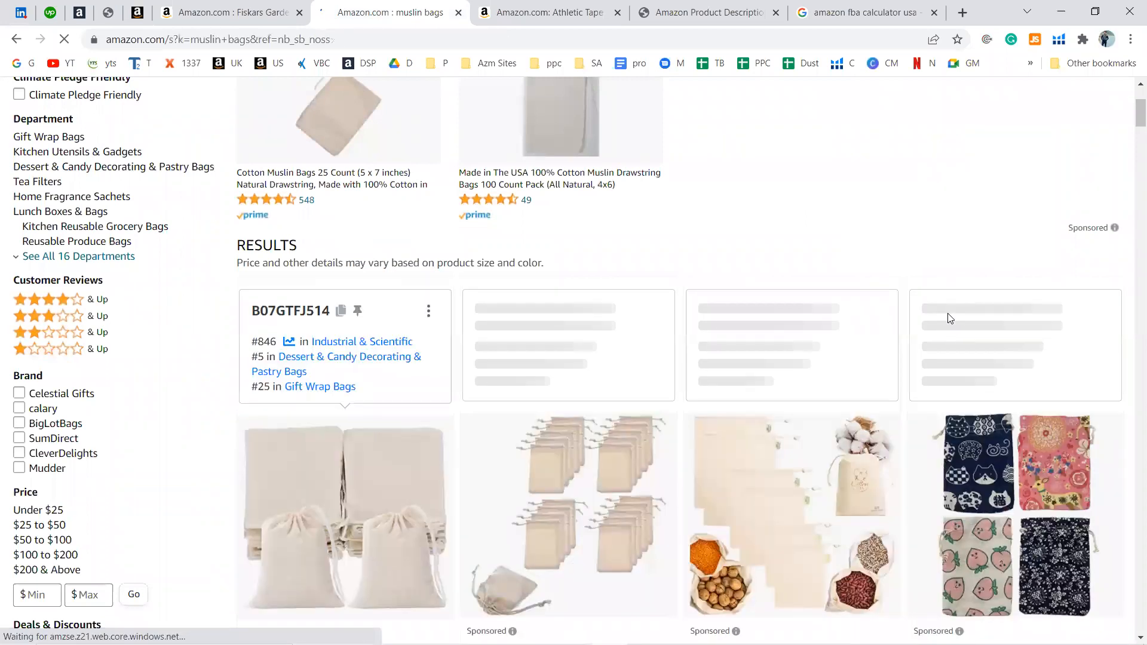
scroll(949, 318, down, 8)
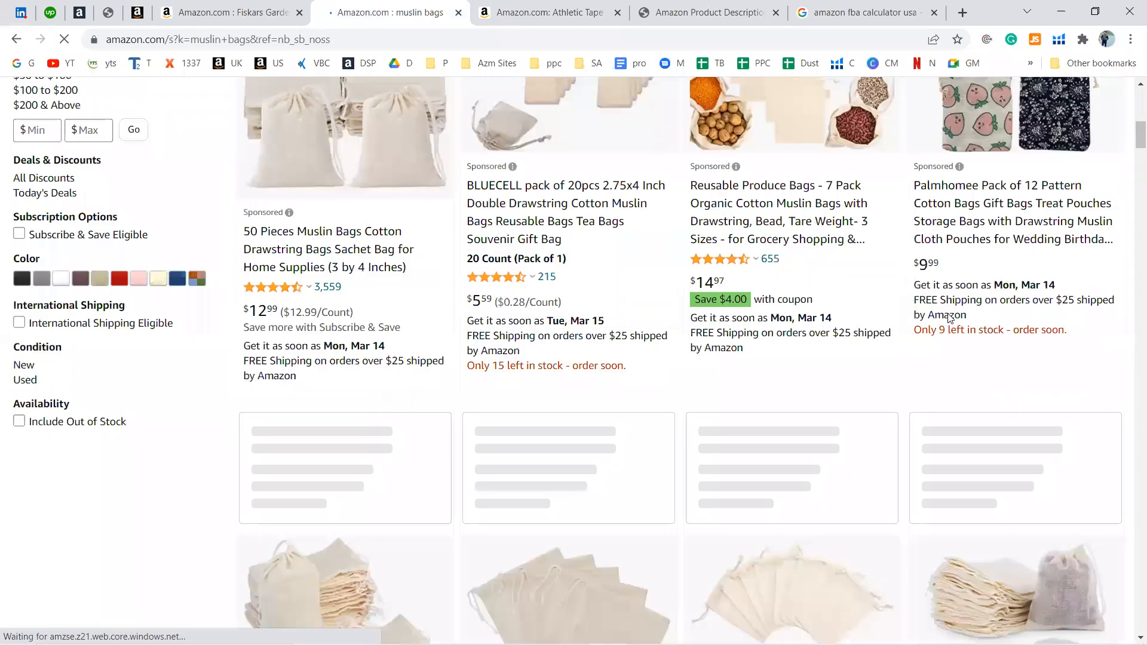
scroll(949, 318, down, 2)
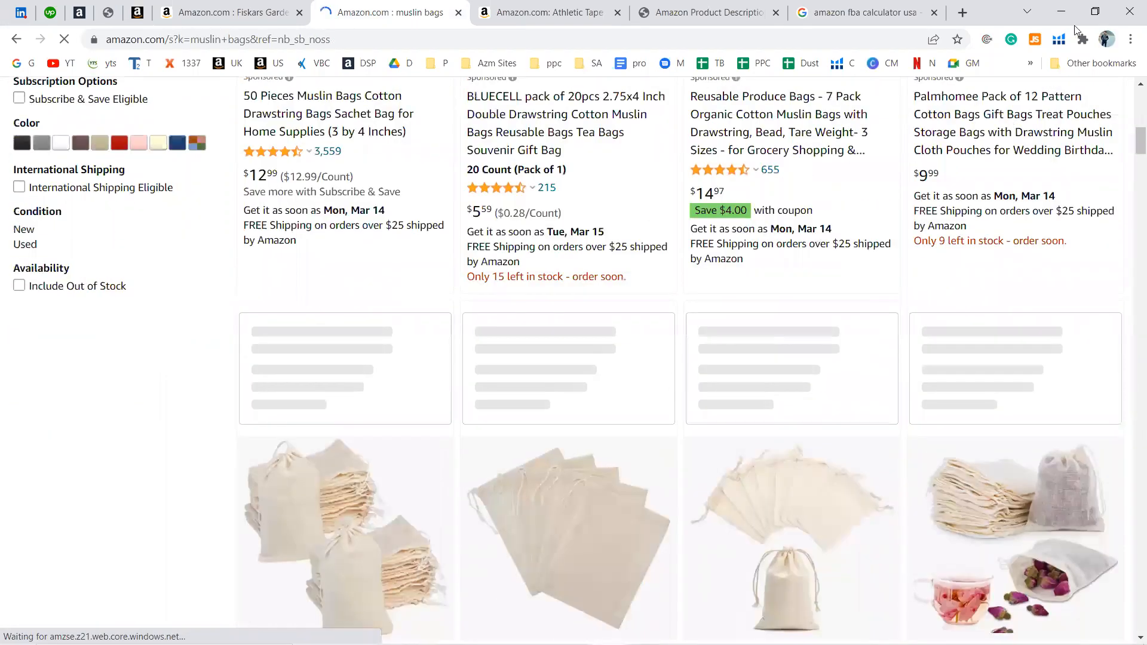
scroll(671, 366, down, 3)
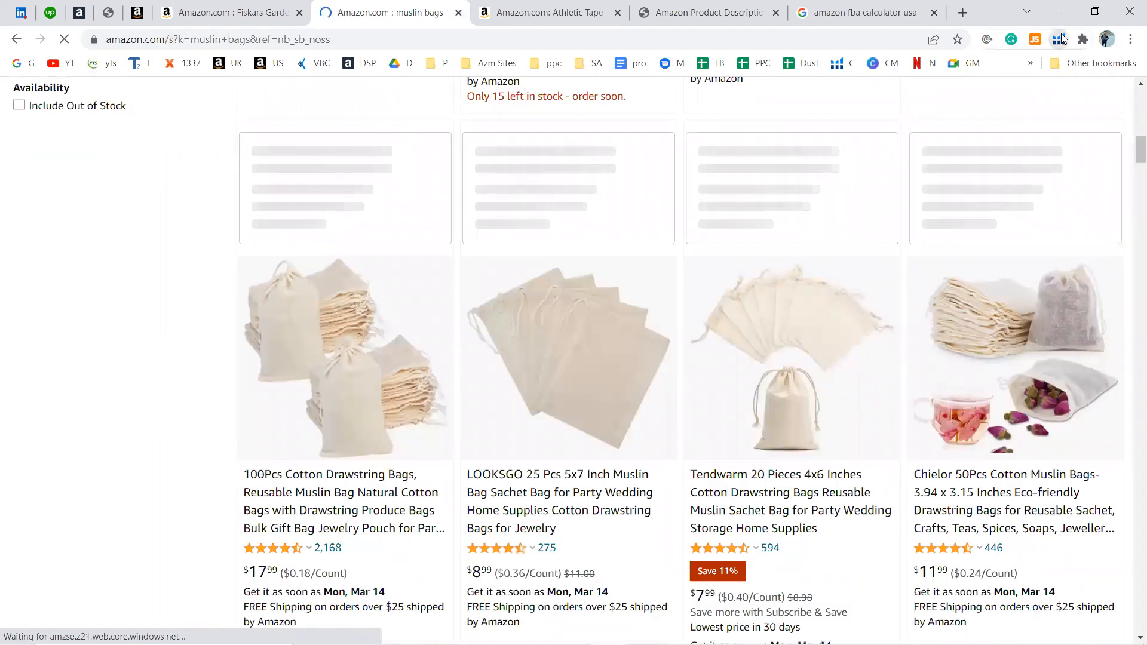
Step: Run Helium 10 Xray product research on the muslin bags results and sort the products by sales, highest first
click(1060, 39)
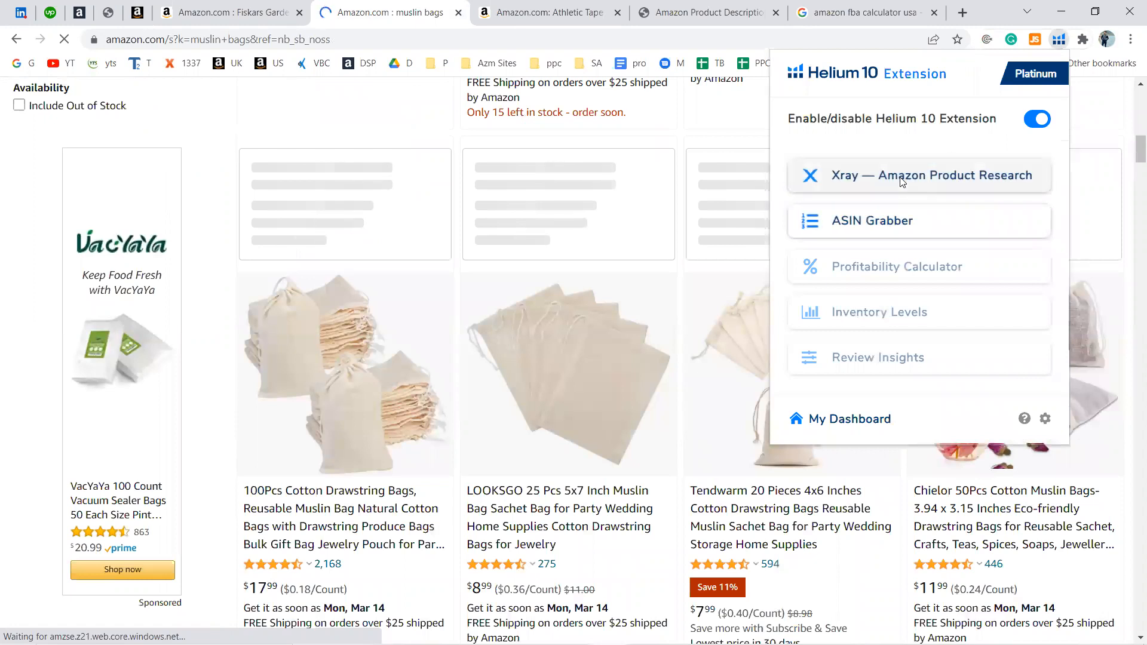
click(902, 181)
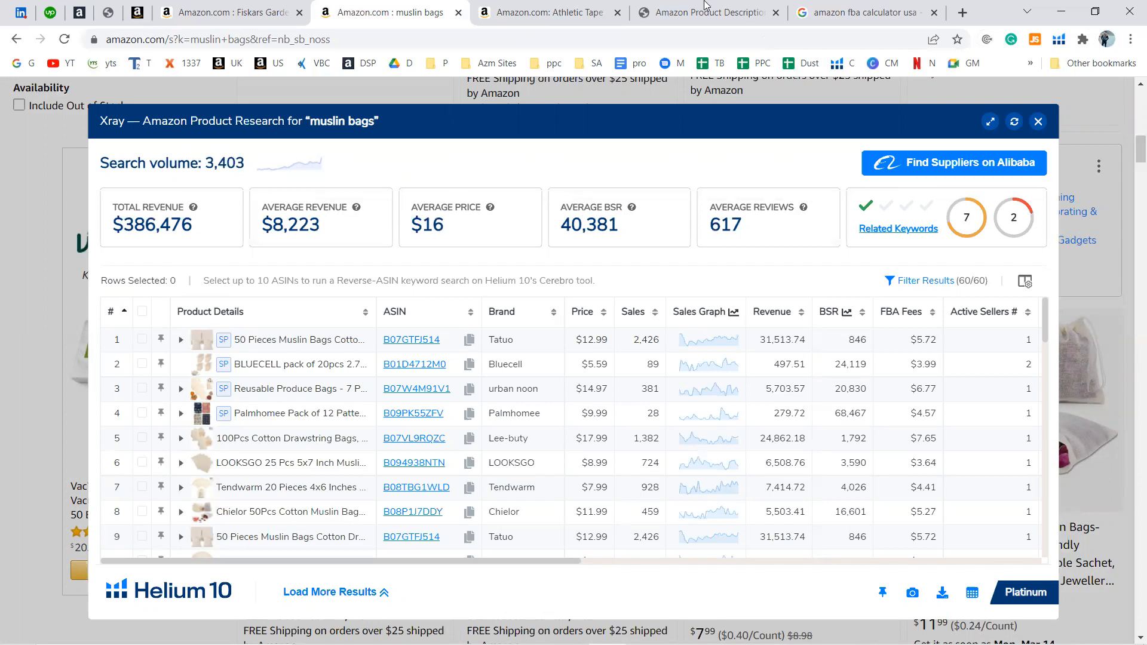
click(631, 312)
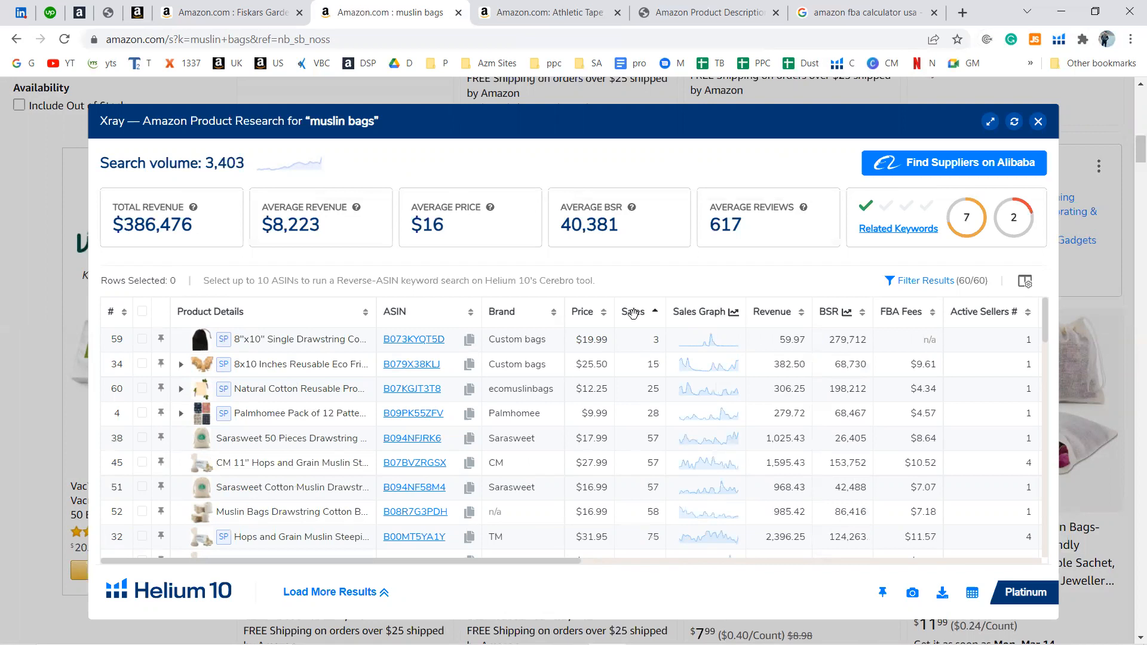
click(634, 312)
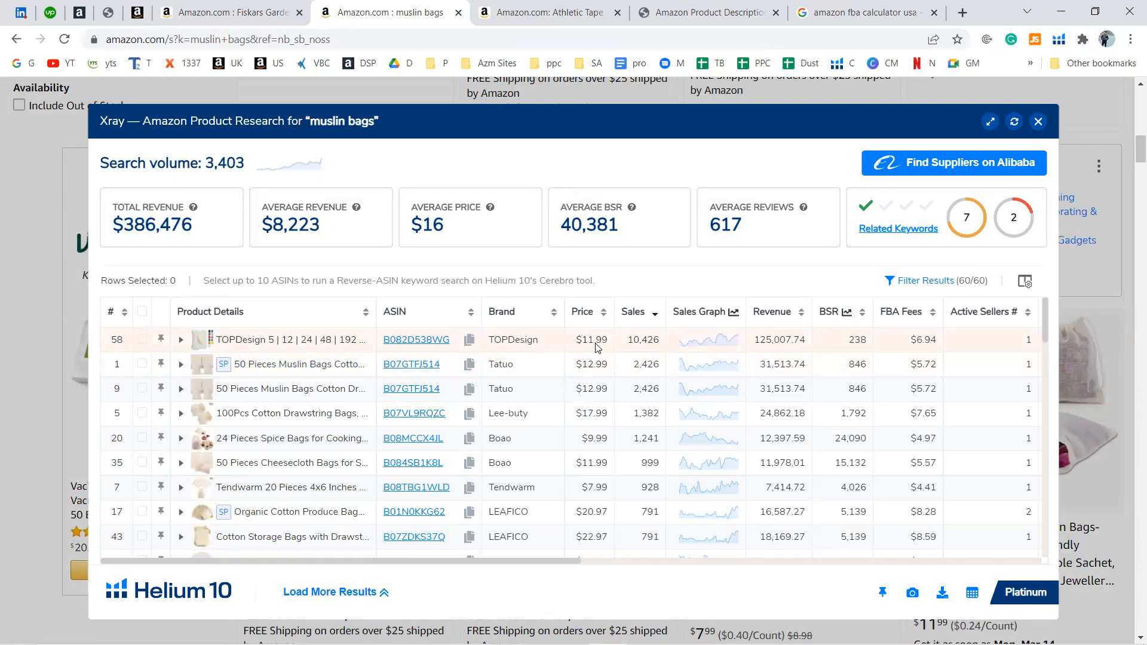
Step: Open the Tatuo 50 Pieces Muslin Bags and the Lee-buty 100Pcs Cotton Drawstring Bags listings in separate new tabs
mouse_move(404, 342)
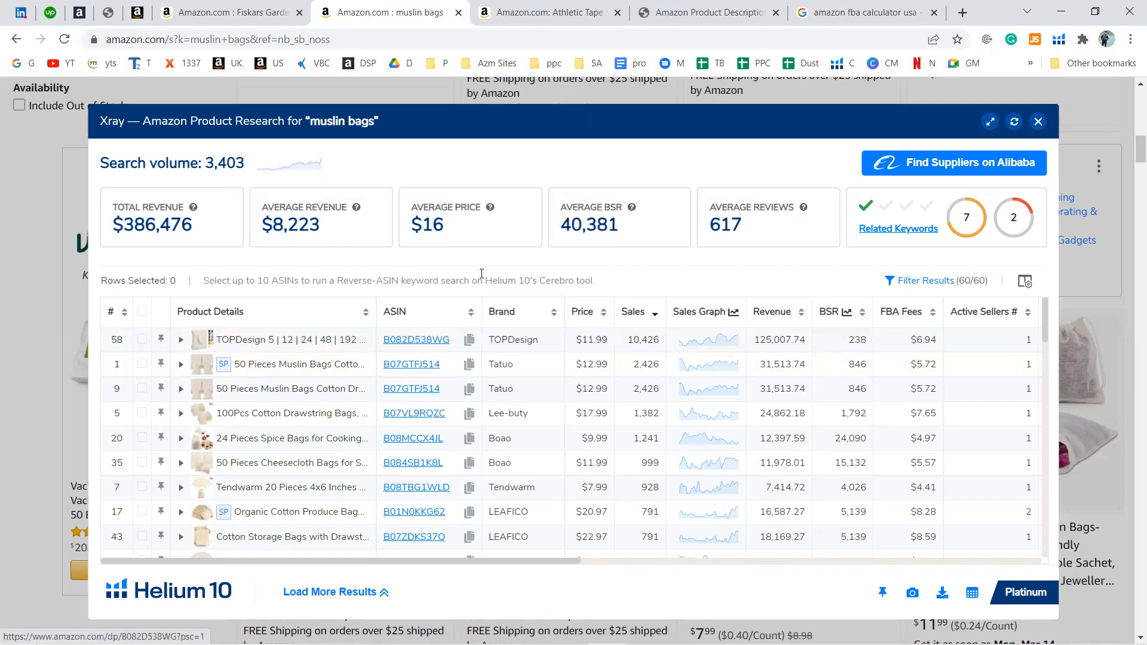
right_click(412, 394)
click(420, 408)
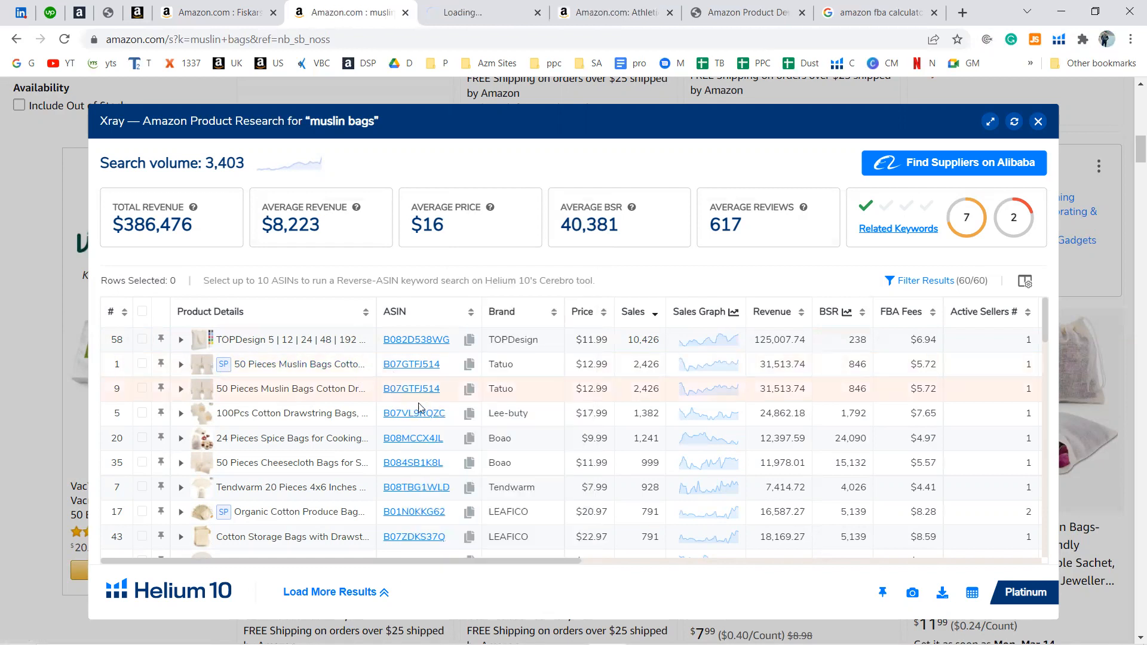
right_click(418, 417)
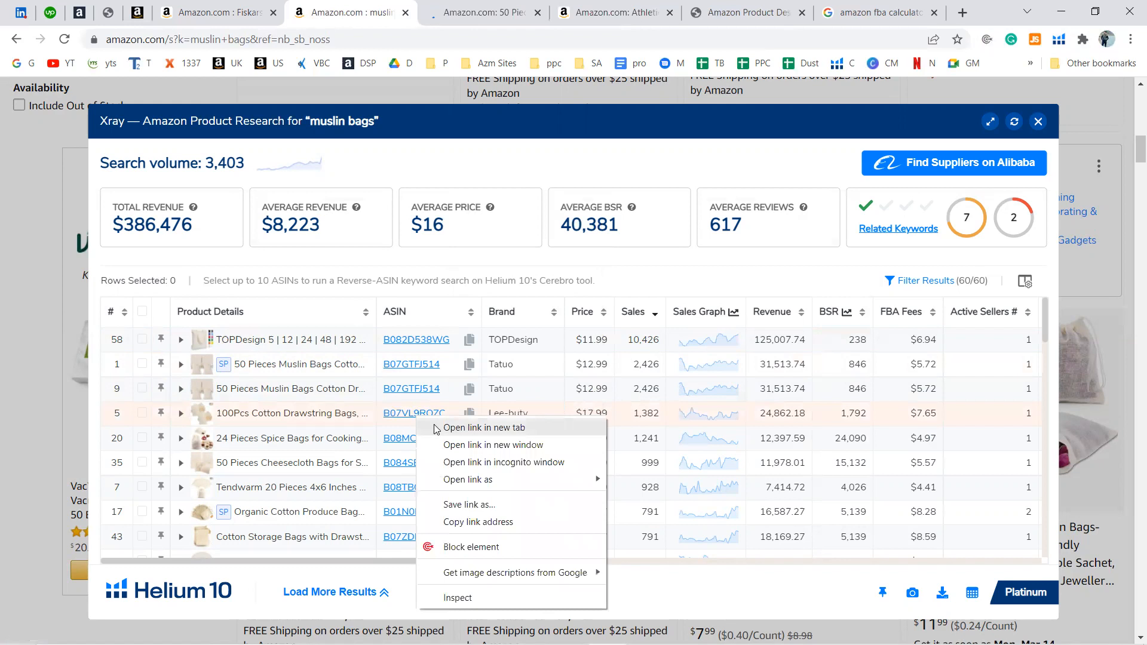
click(434, 428)
Step: Reload the Tatuo 50 Pieces Muslin Bags listing with the psc parameter removed from its address to show its category path
click(477, 7)
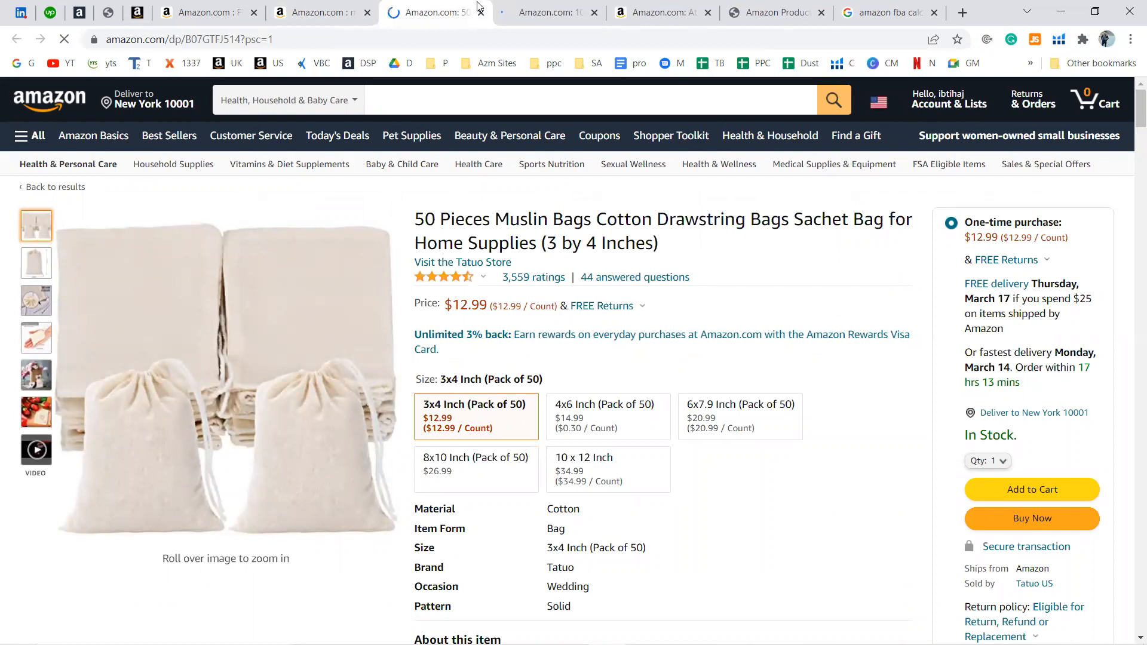
drag(274, 40, 243, 41)
key(BackSpace)
key(Return)
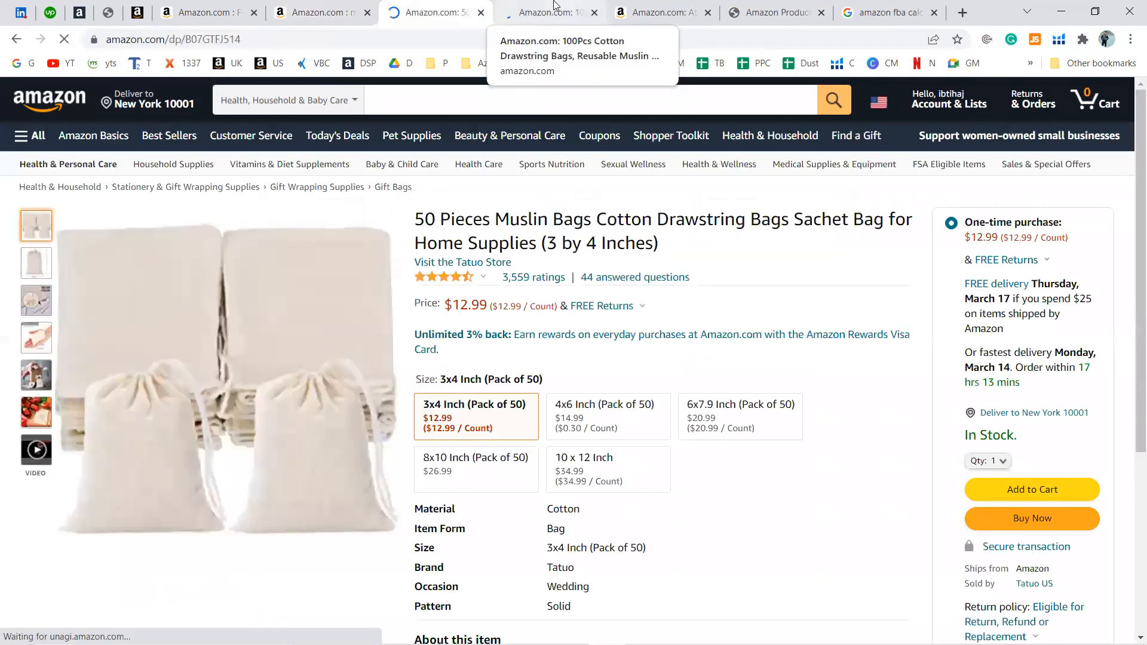
Step: Compare the two competitor listings and reload the 100Pcs Cotton Drawstring Bags page without the psc parameter in its address
click(554, 7)
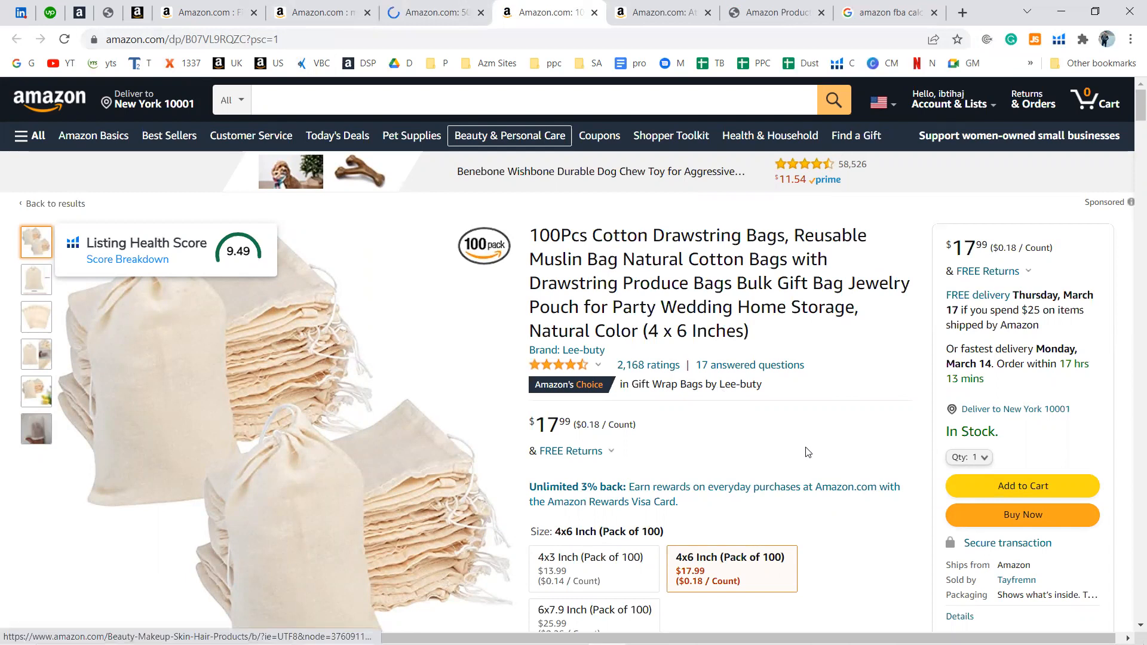
click(435, 13)
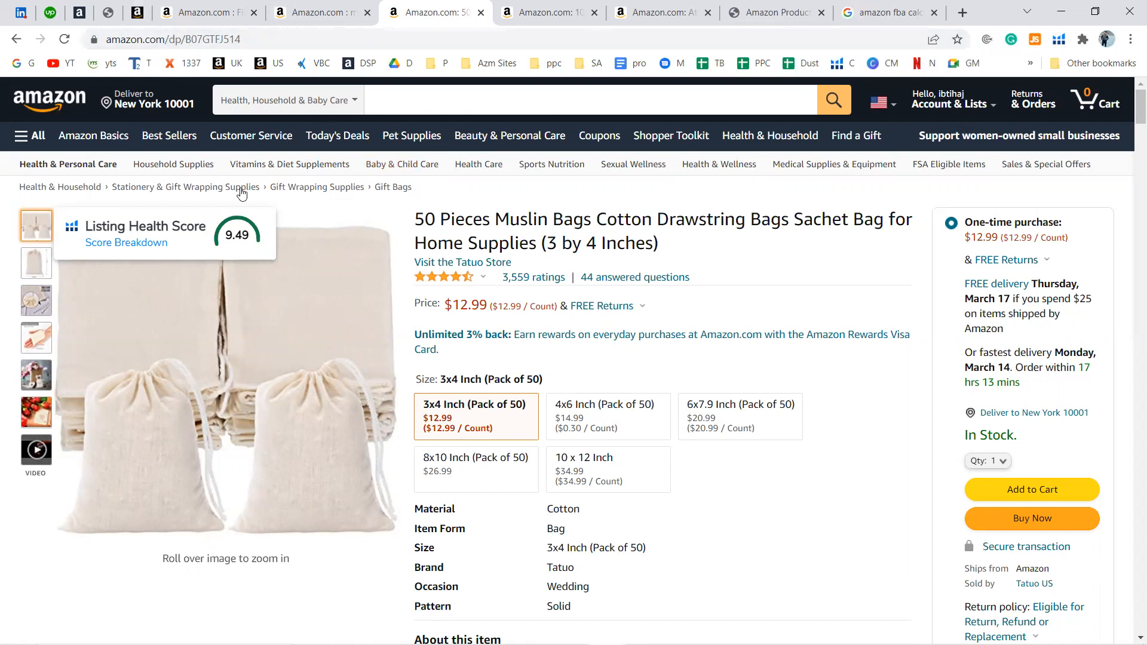
click(536, 12)
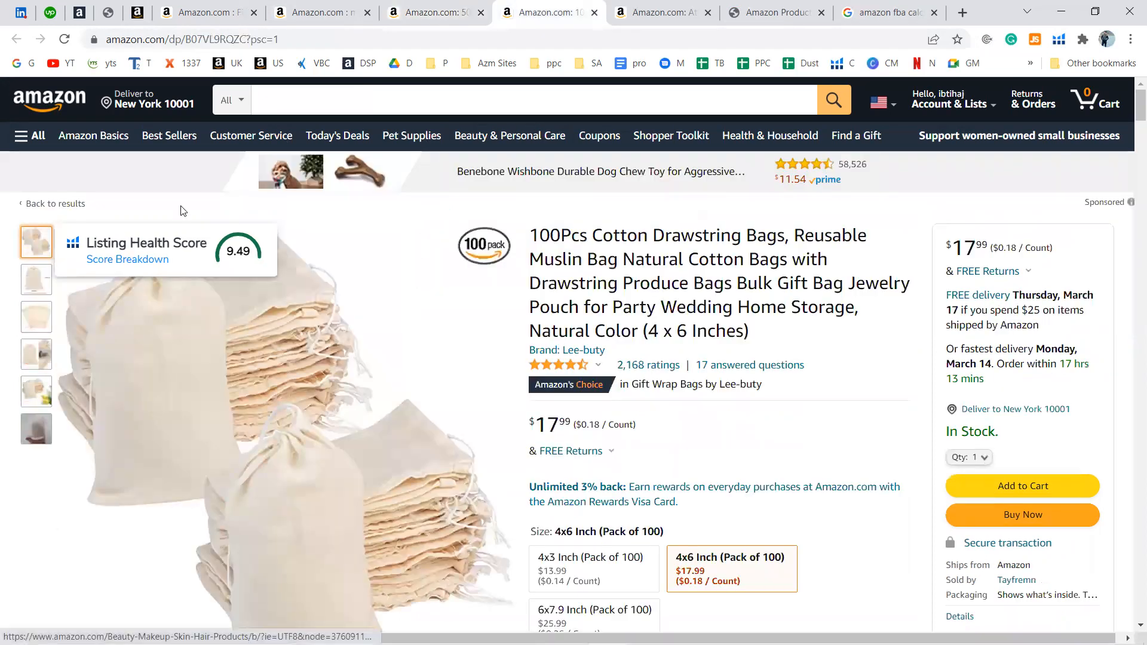
click(263, 40)
drag(263, 40, 251, 39)
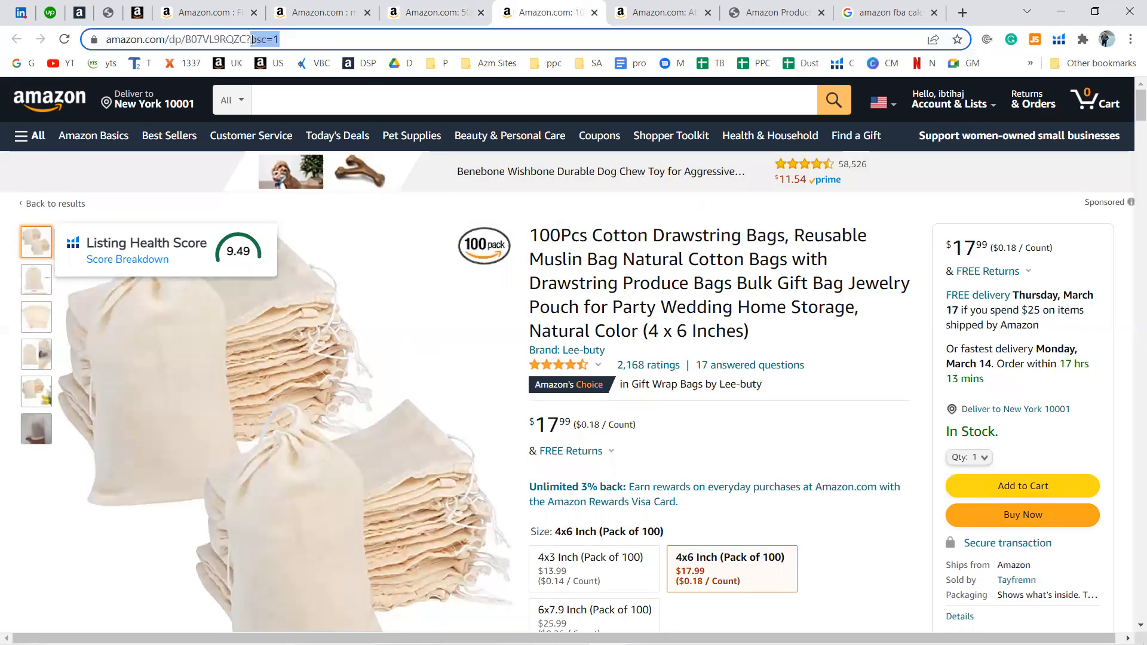
key(BackSpace)
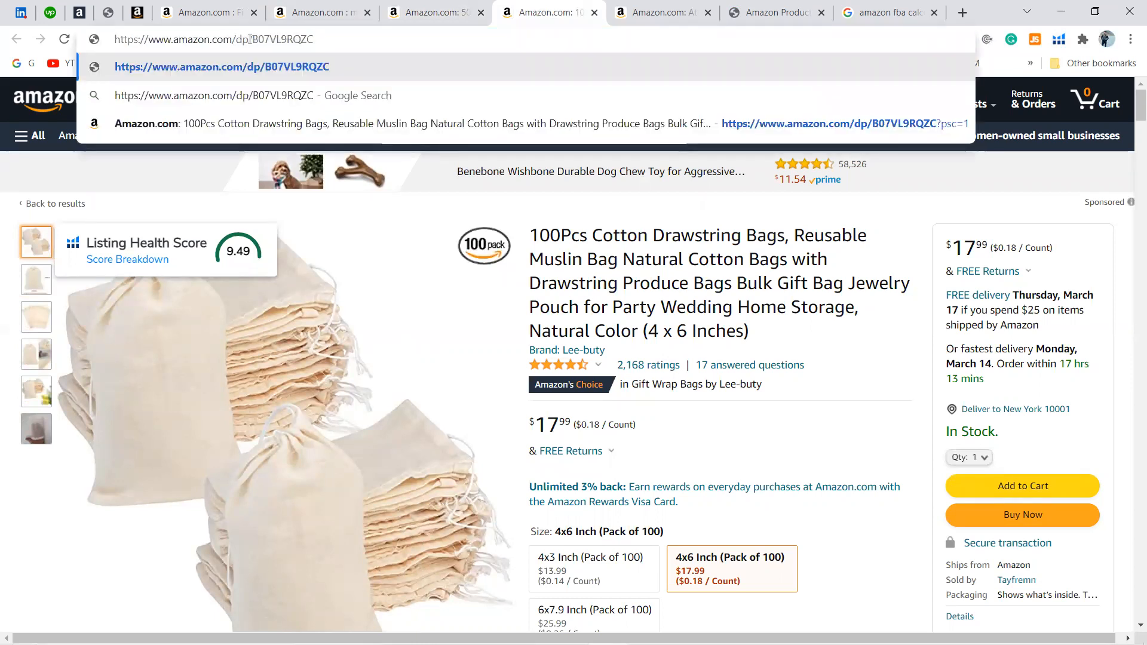
key(Return)
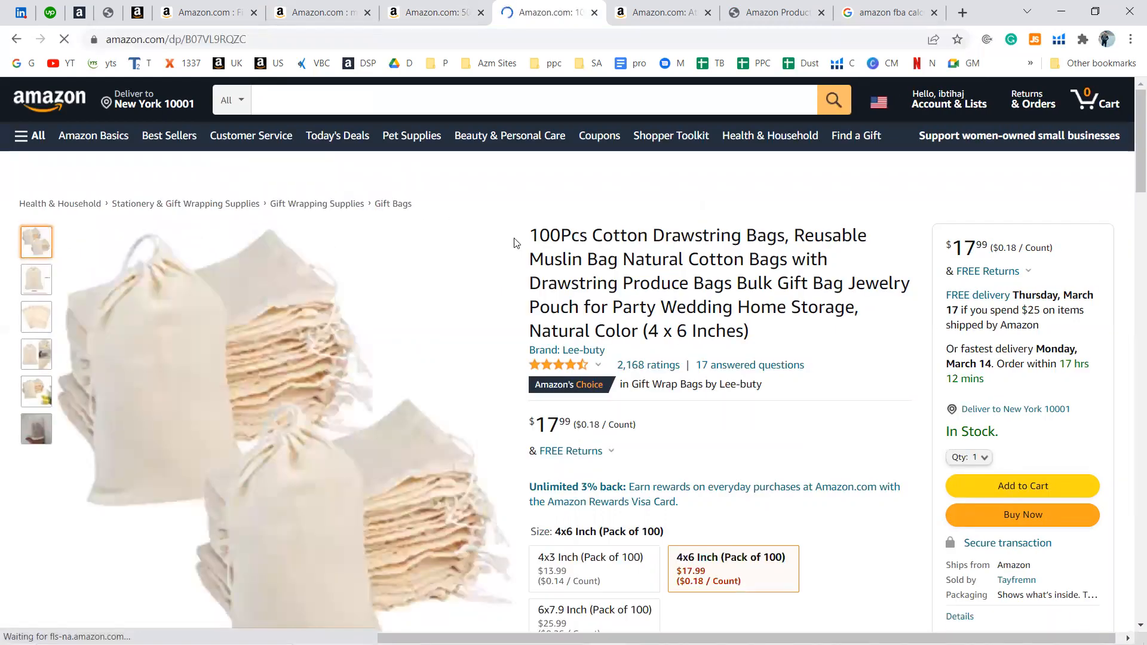
Step: Copy the final category name, Gift Bags, from the category path of the 100Pcs Cotton Drawstring Bags listing
scroll(687, 304, down, 1)
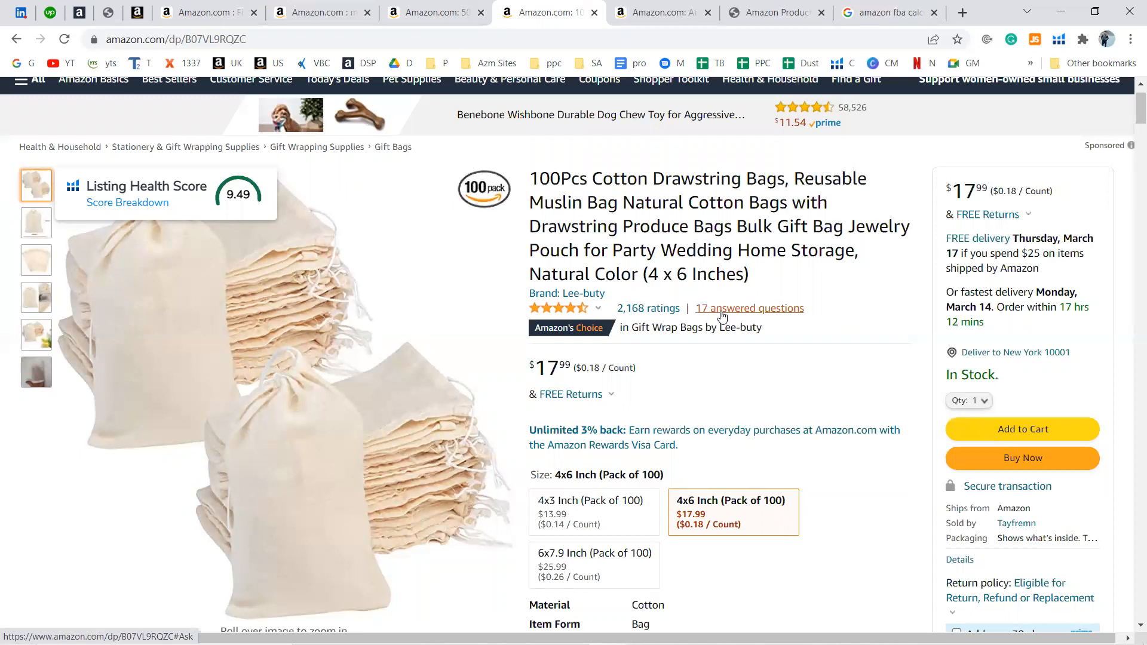
drag(429, 149, 380, 148)
key(ctrl+c)
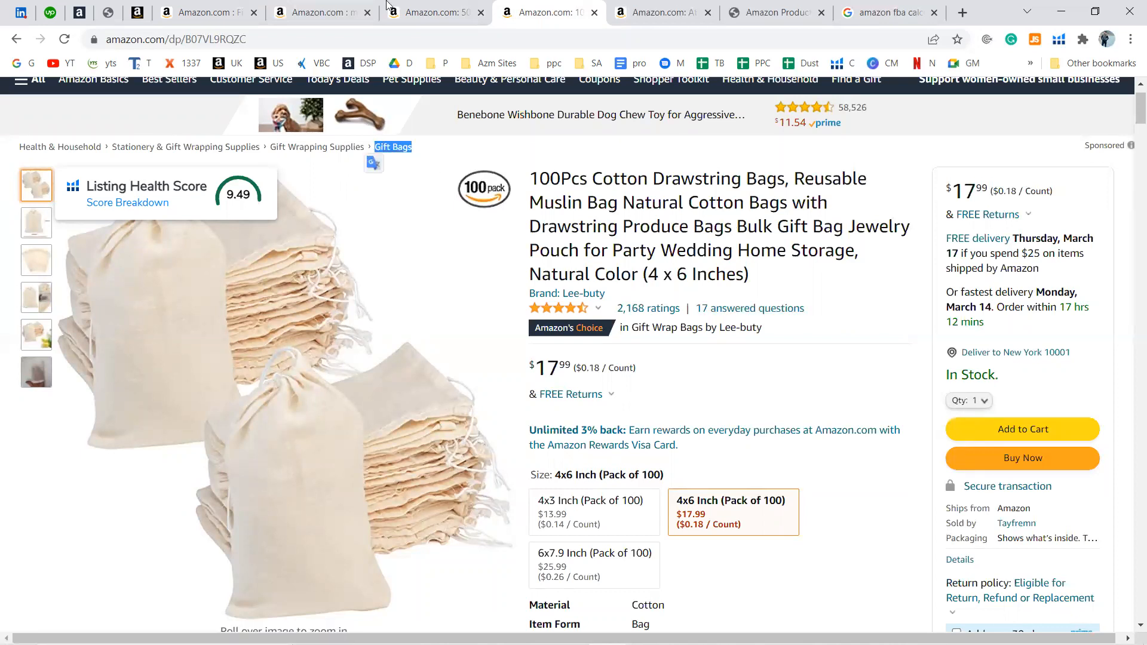
Step: Move the Tatuo listing tab next to Seller Central and search the product type categories there for "Gift Bags"
click(412, 5)
drag(411, 5, 133, 5)
click(132, 3)
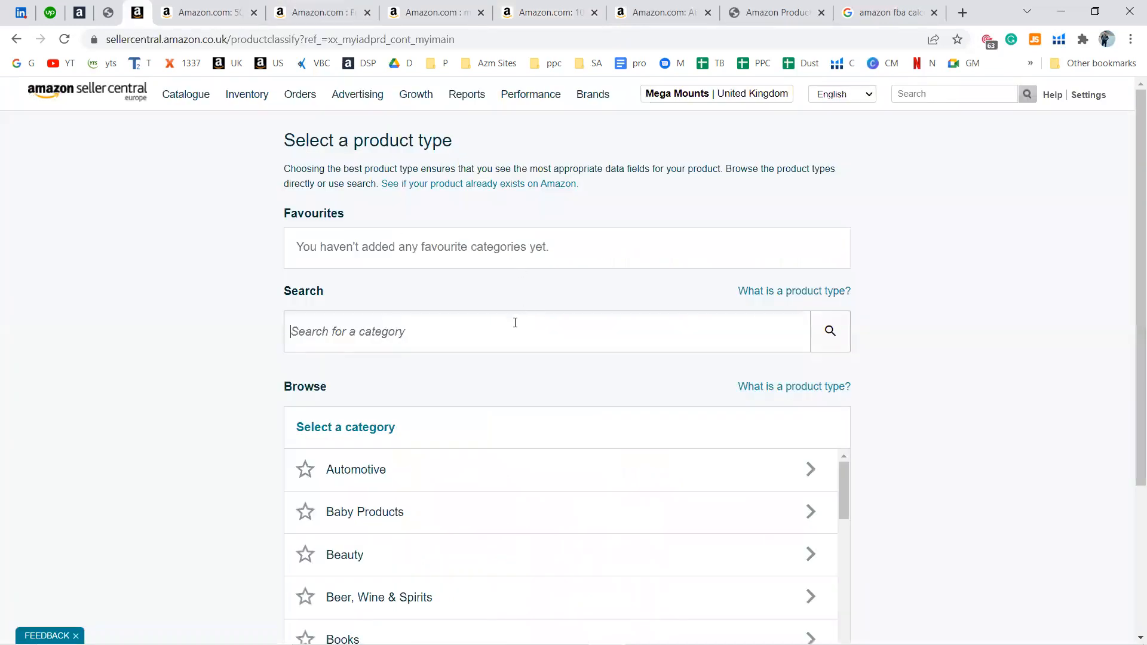
key(ctrl+v)
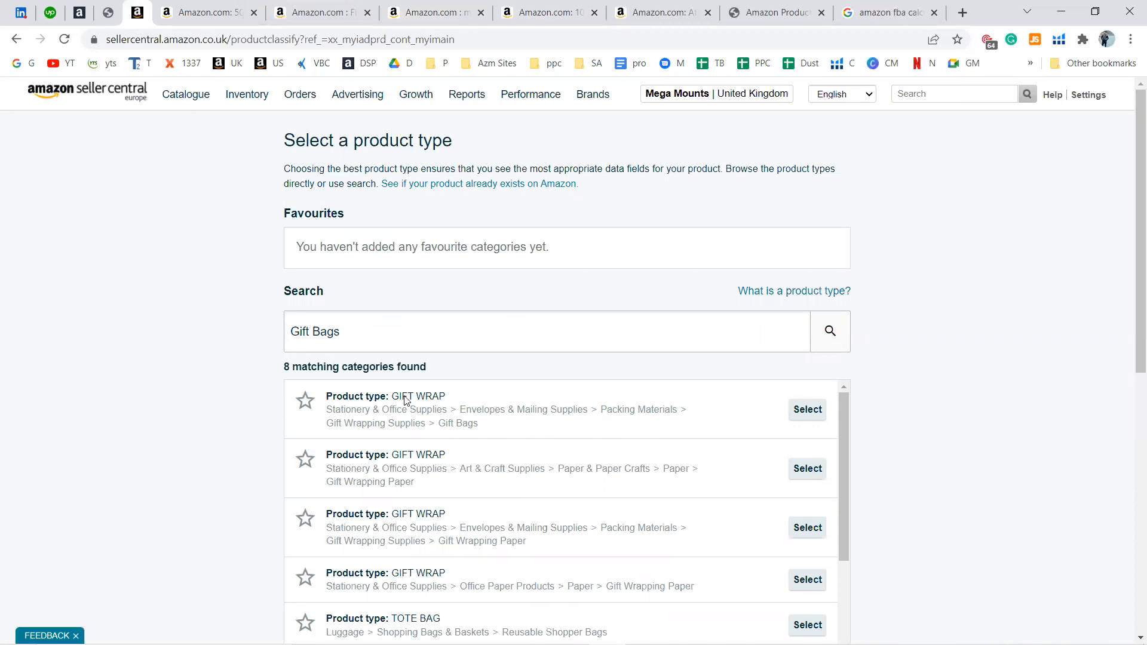
Step: Compare the category path on the Tatuo listing with the matching product types found in Seller Central
click(232, 12)
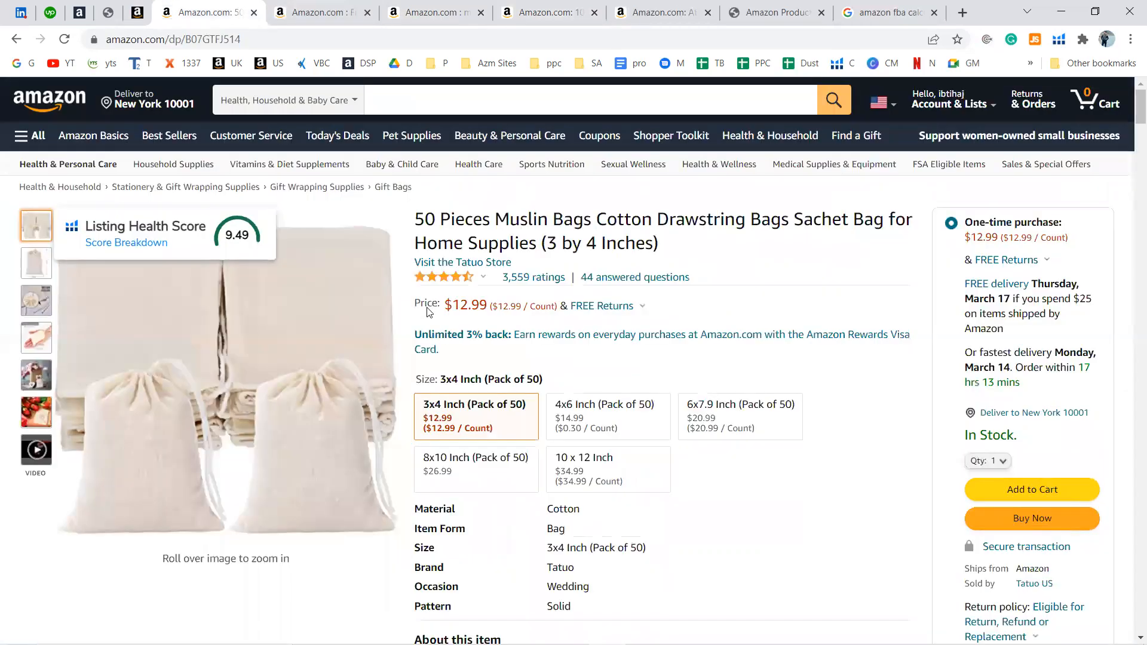
key(ctrl+shift+Tab)
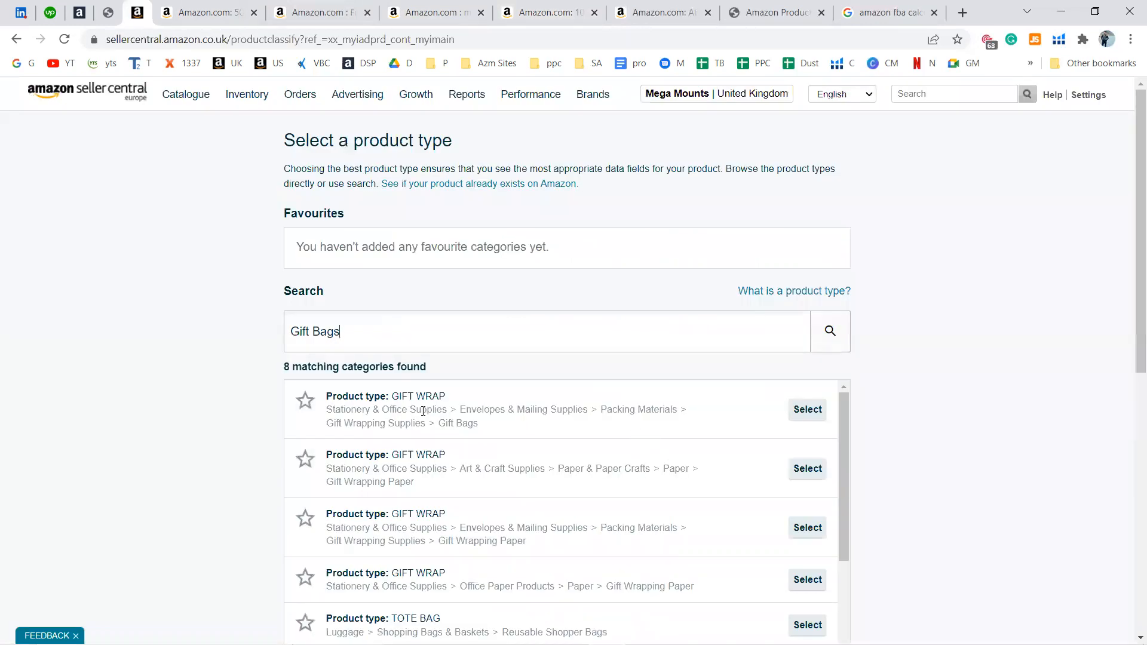
click(227, 12)
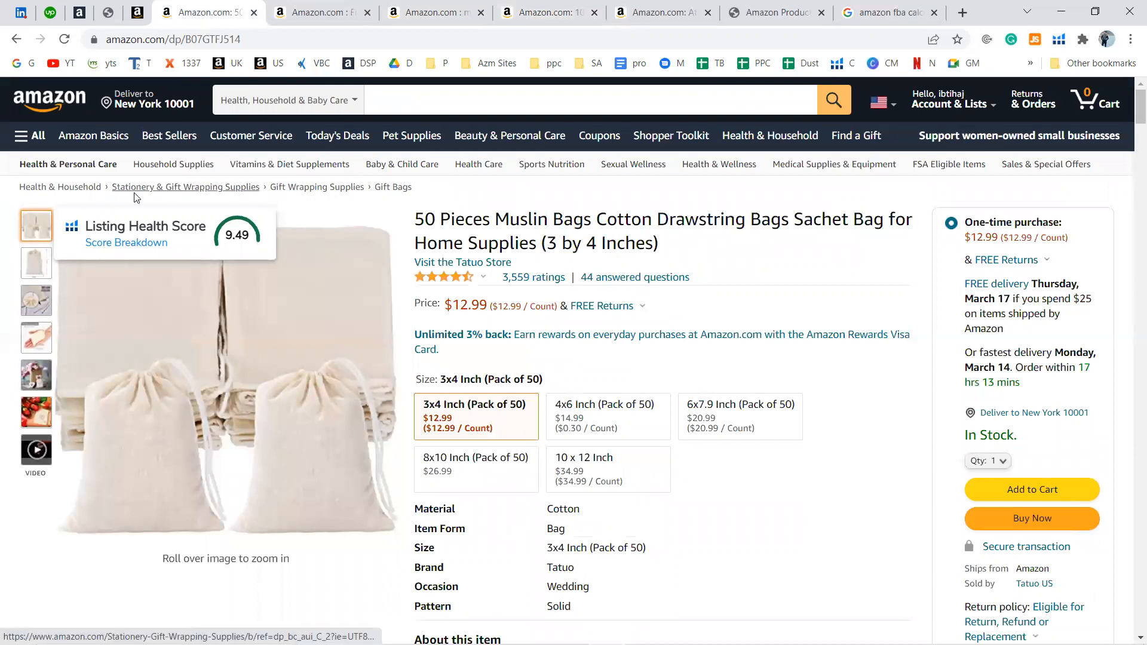
Step: Recheck the Tatuo listing's category path against the matching Seller Central product types, and clear the Gift Bags search
click(135, 9)
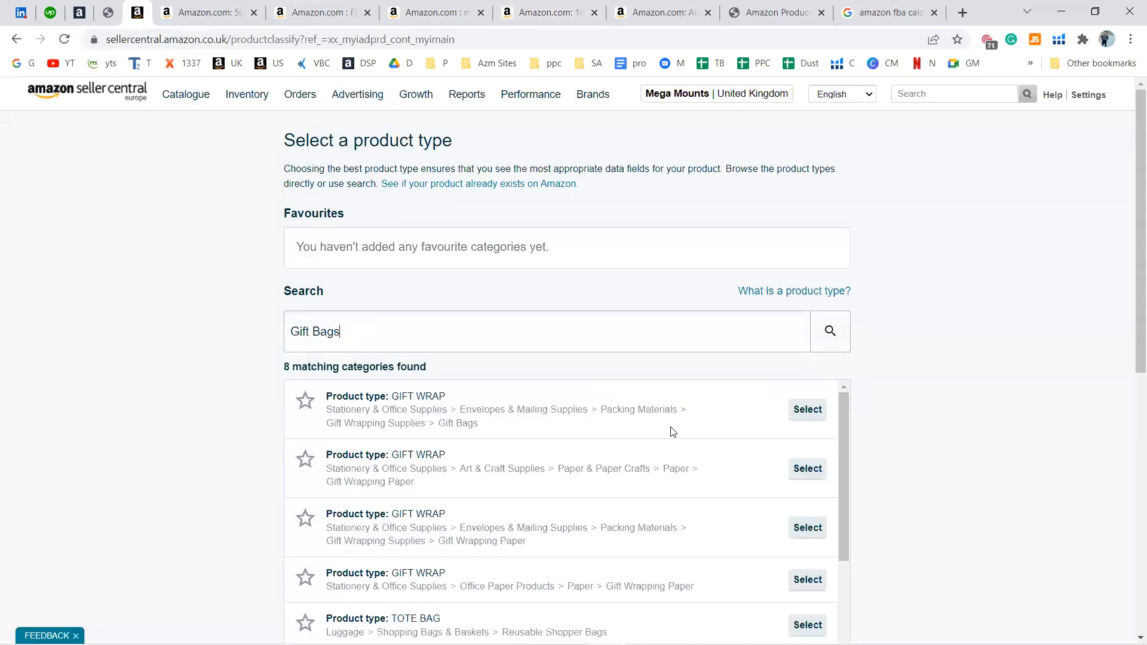
click(192, 3)
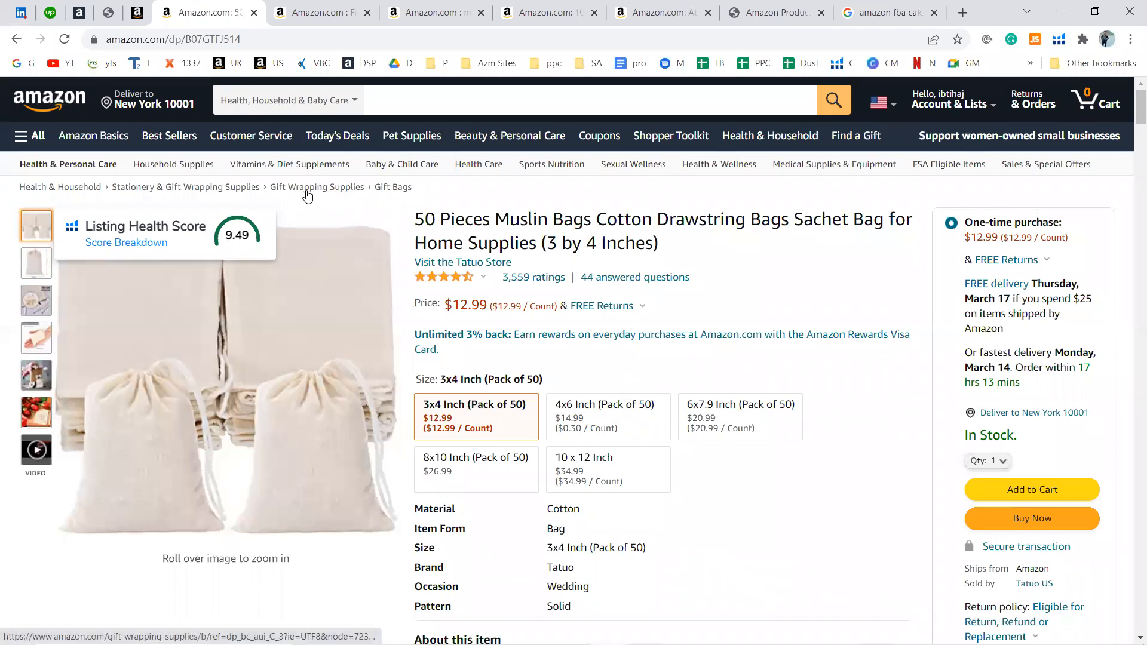
click(137, 12)
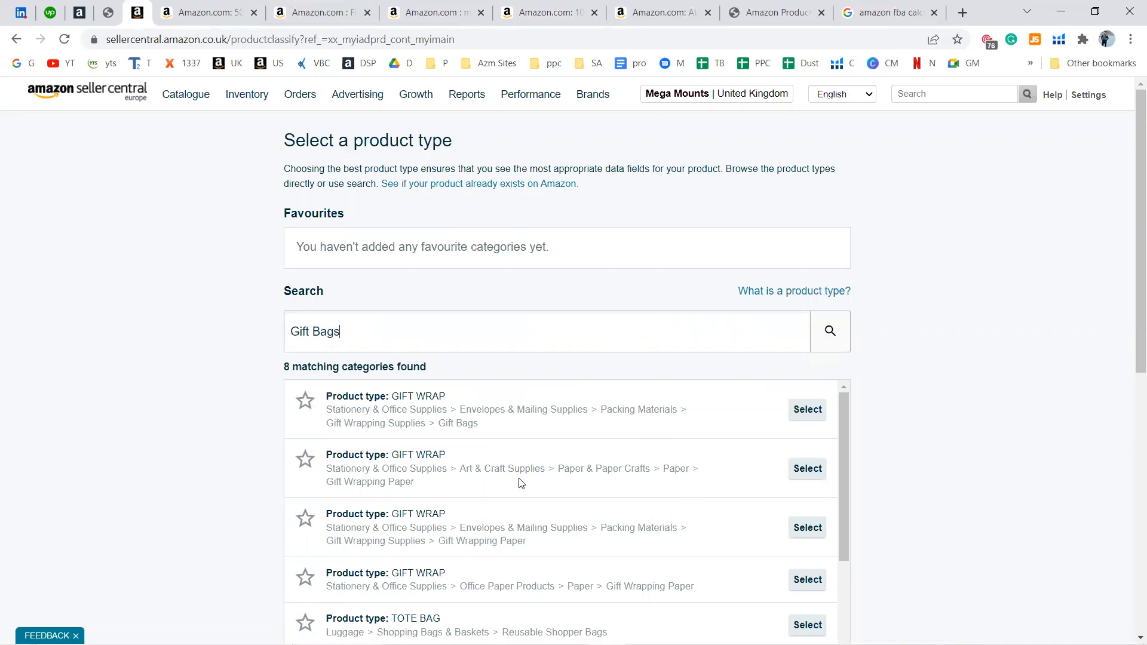
triple_click(752, 334)
key(BackSpace)
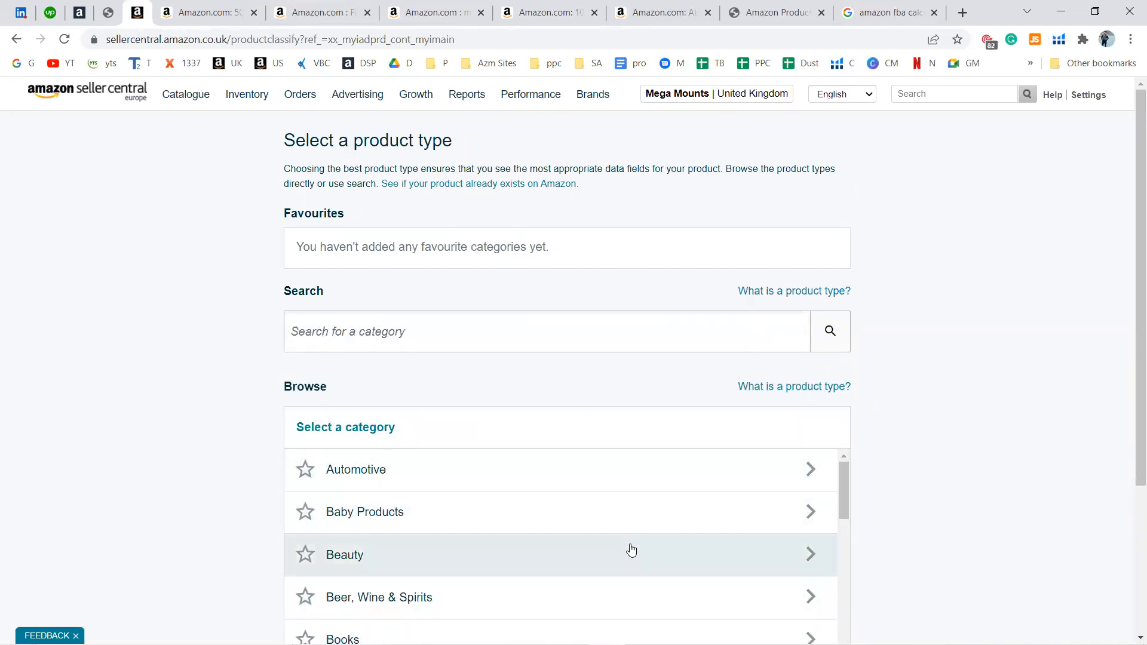
scroll(902, 547, down, 3)
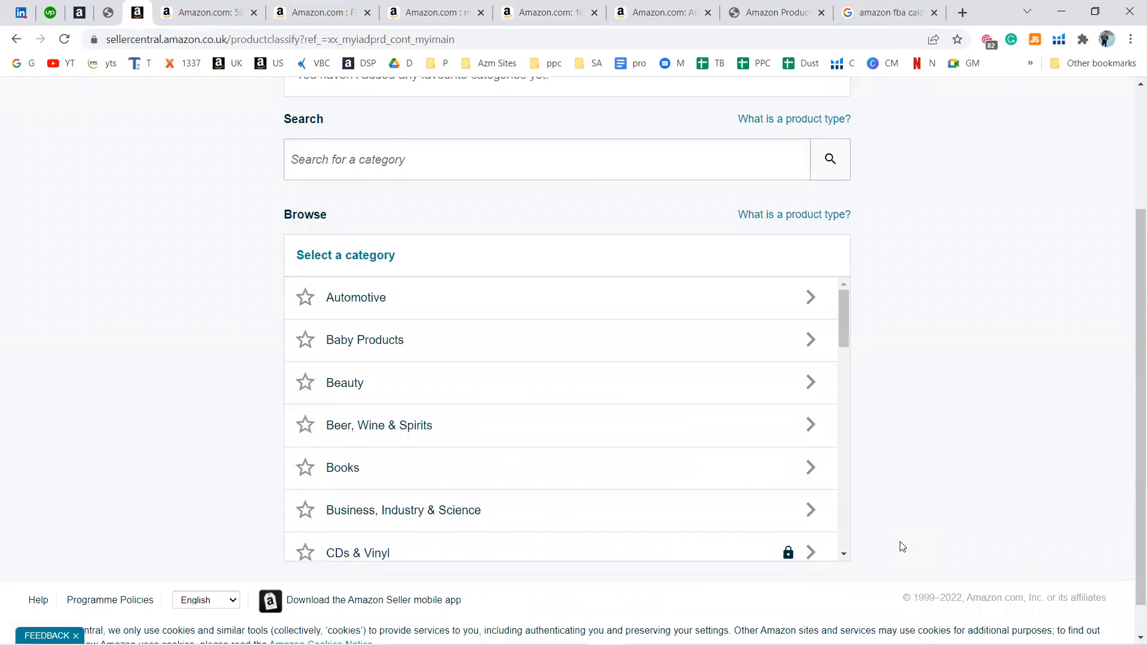
Step: Examine the Tatuo listing's product information and best sellers rank, and compare its marketplace address with the Seller Central one
click(185, 11)
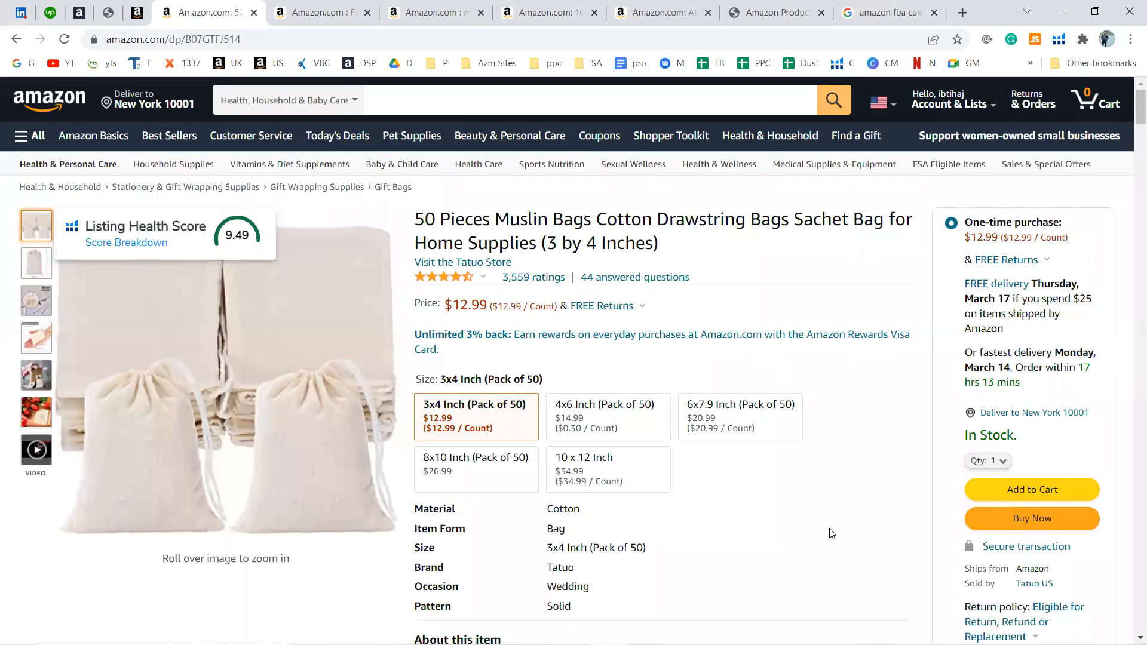
scroll(832, 533, down, 20)
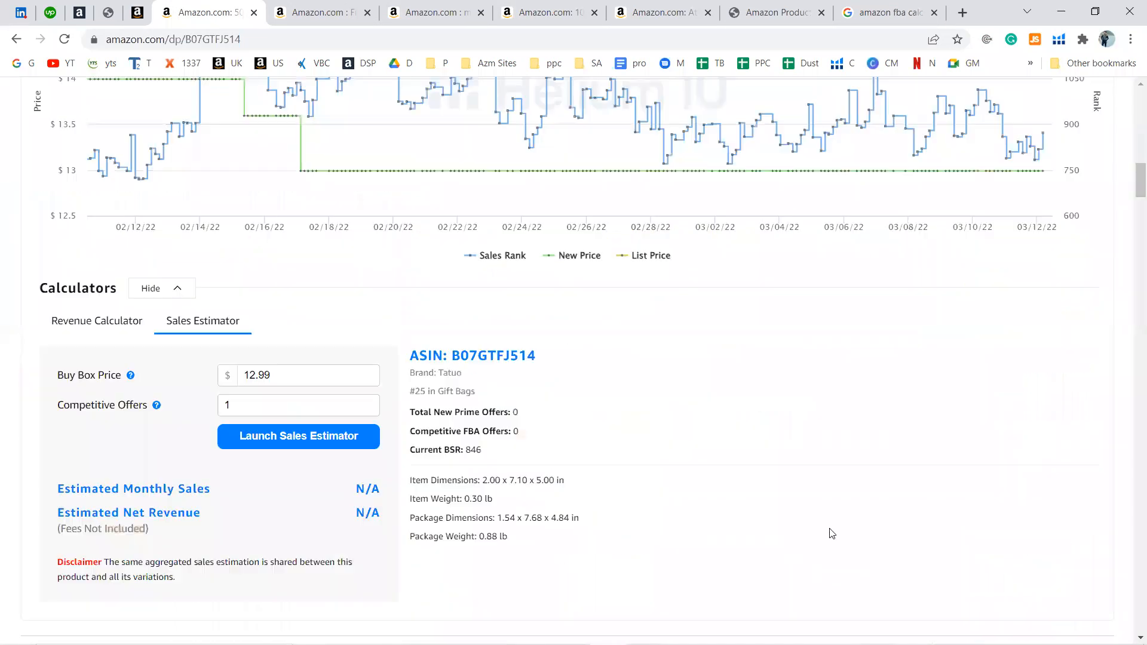
scroll(830, 533, up, 3)
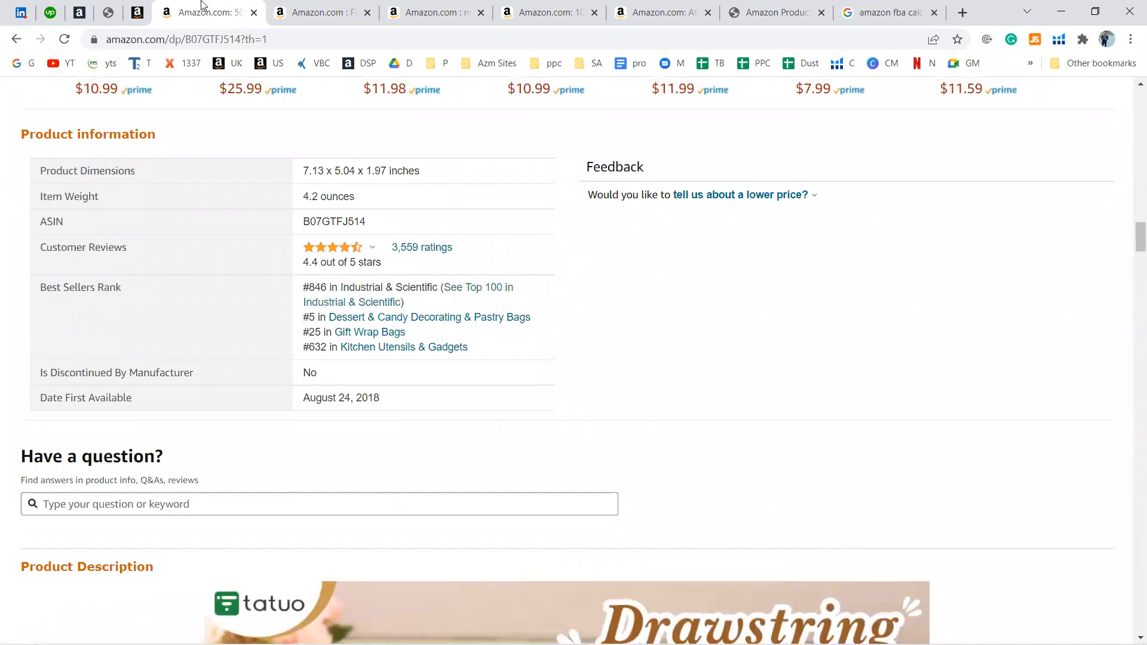
click(141, 6)
click(191, 12)
click(137, 7)
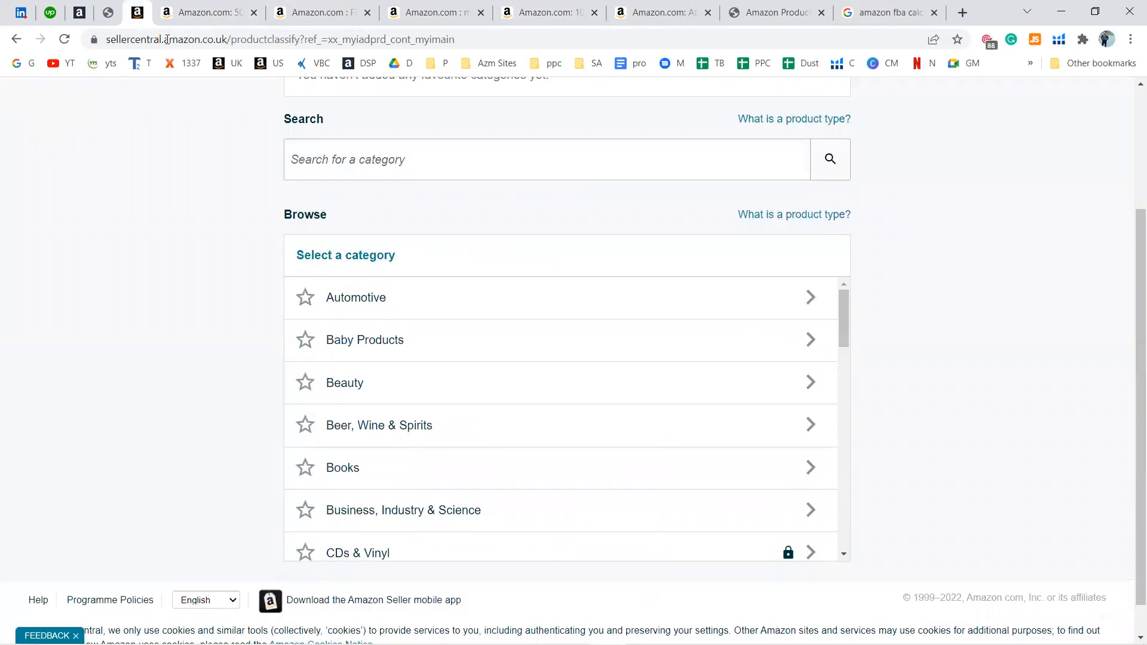
click(171, 13)
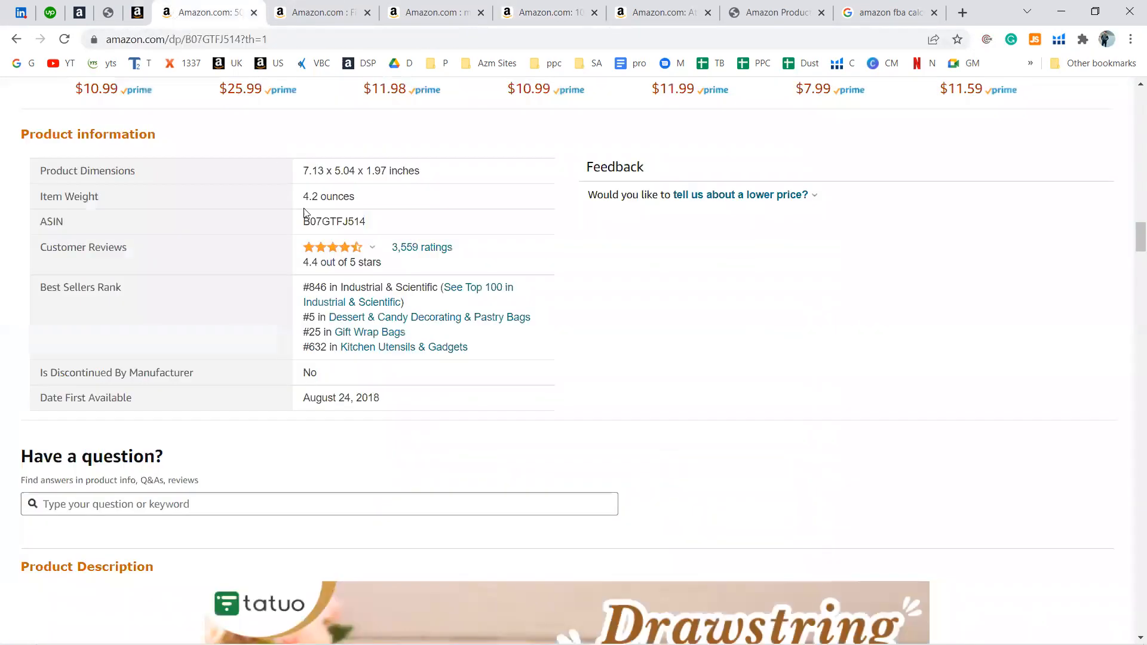
click(166, 36)
click(137, 7)
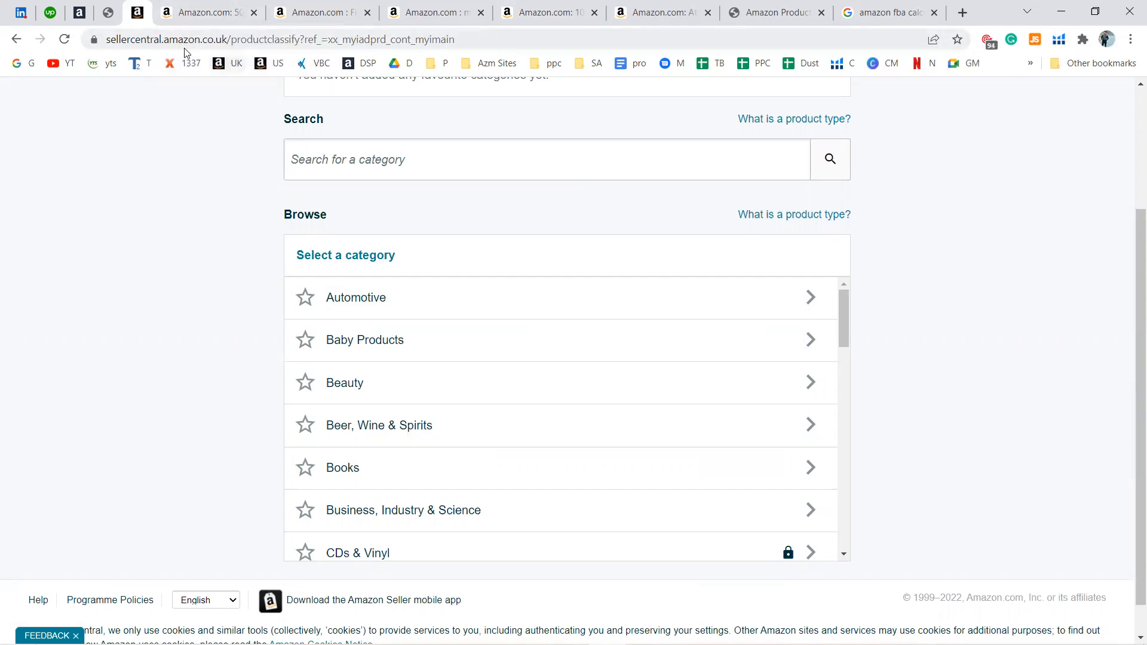
click(208, 9)
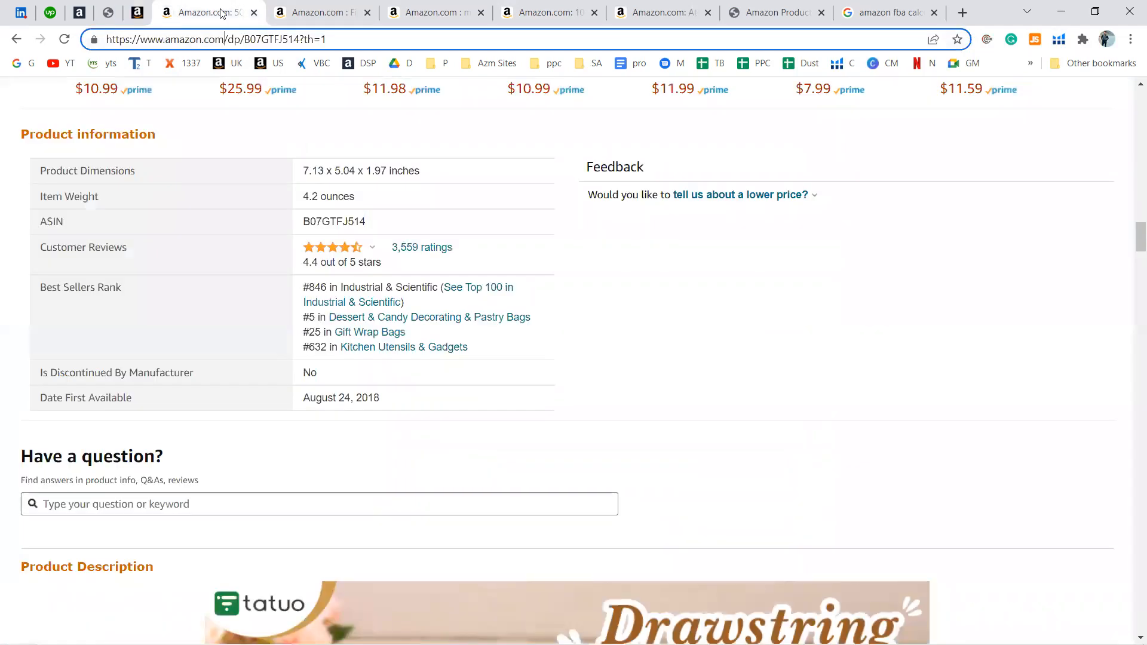
key(ctrl+shift+Right)
key(ctrl+shift+Right)
key(ctrl+shift+Right)
key(ctrl+shift+Right)
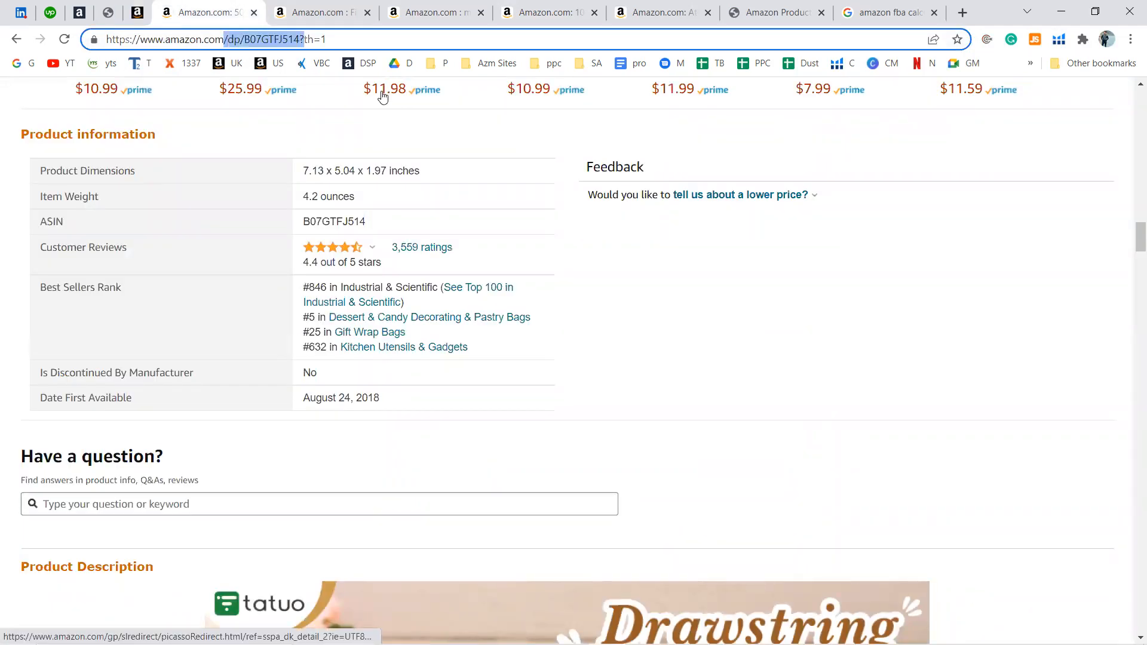
key(Right)
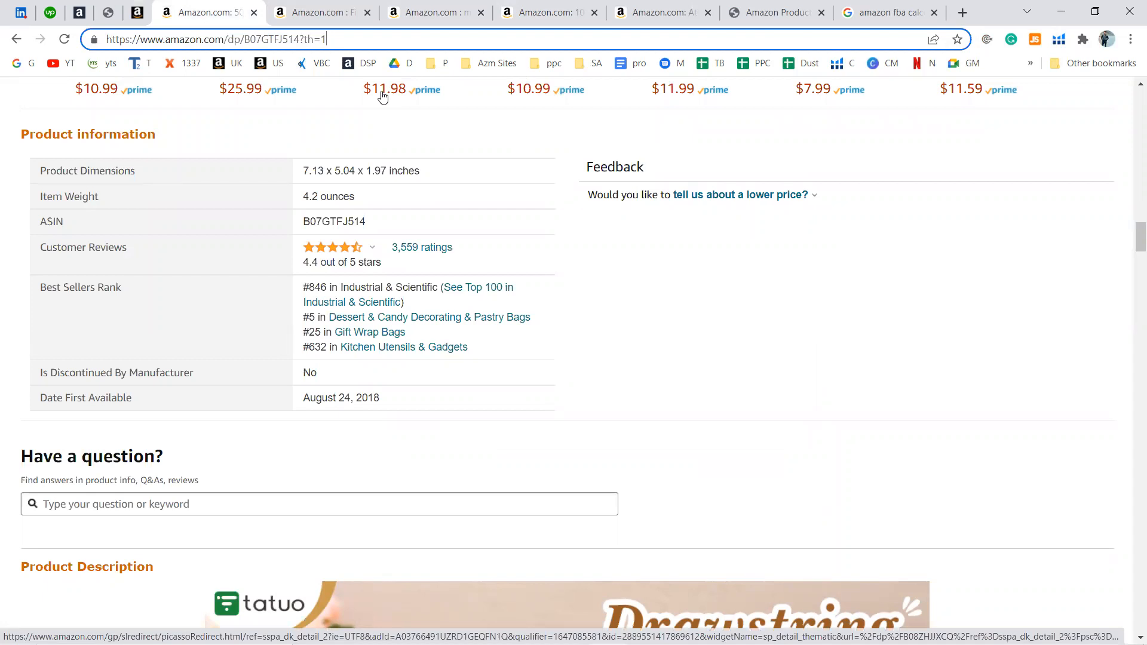
key(BackSpace)
key(ctrl+shift+Left)
key(ctrl+shift+Left)
key(ctrl+shift+Left)
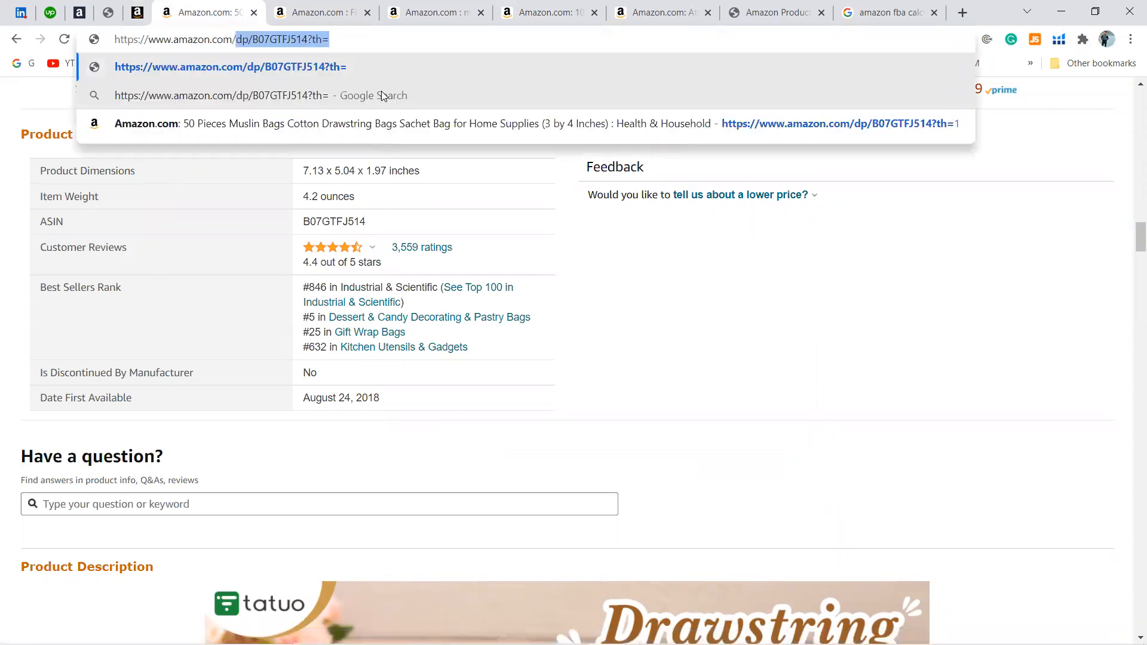
key(BackSpace)
key(BackSpace)
key(BackSpace)
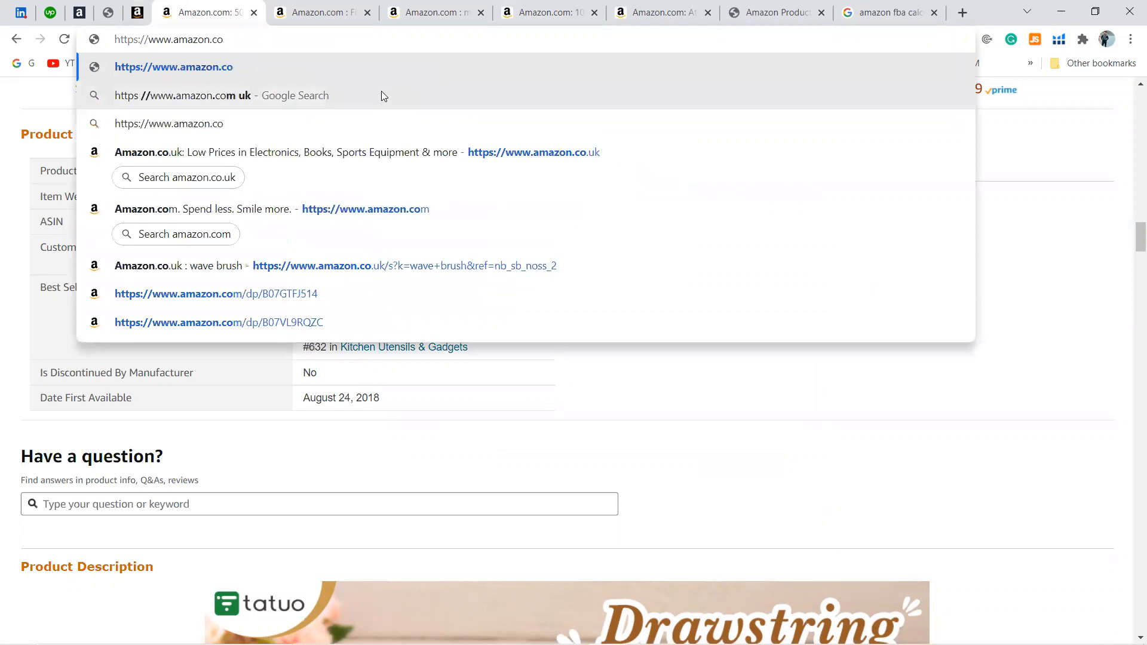
text(.uk)
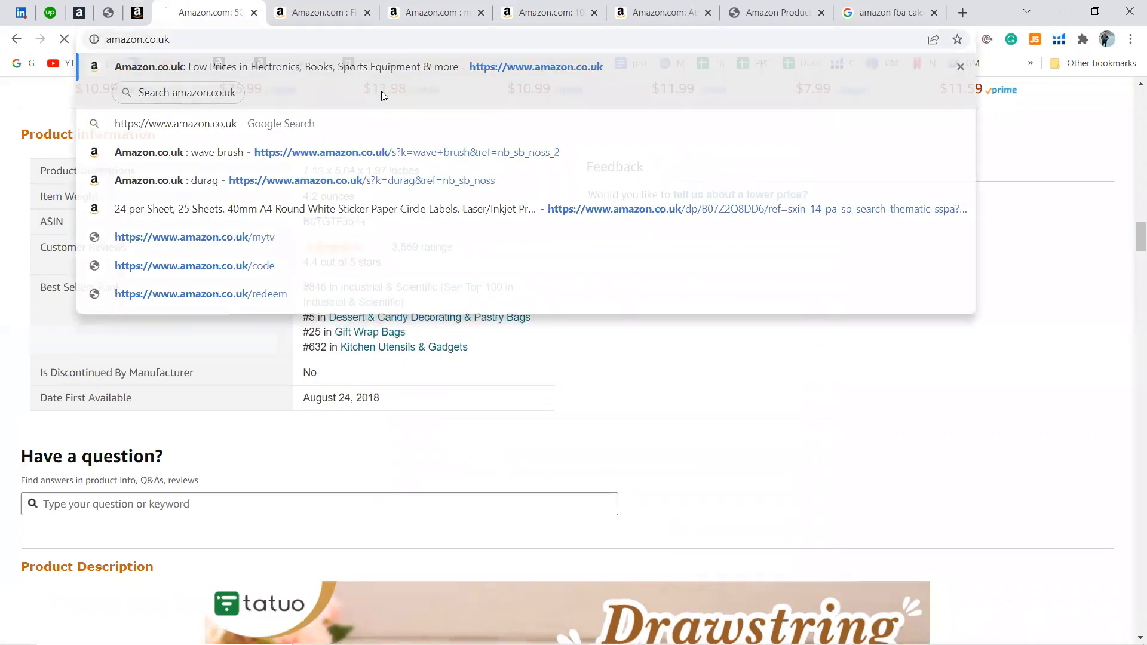
key(Return)
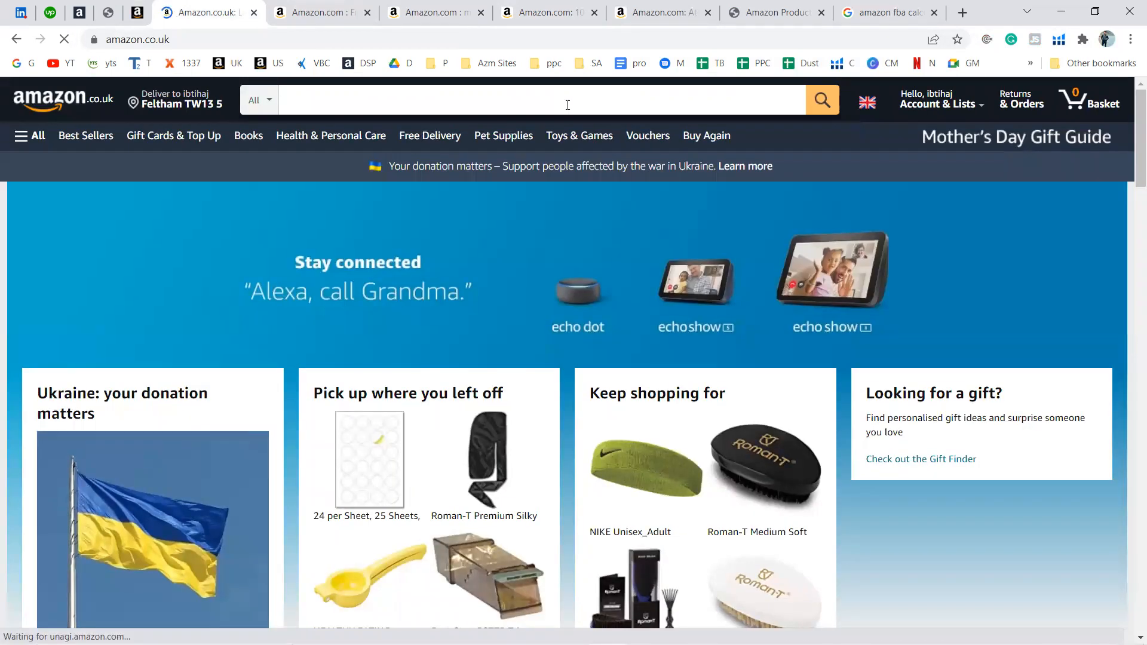
Step: Search the UK marketplace for "muslin bag"
click(567, 105)
text(mu)
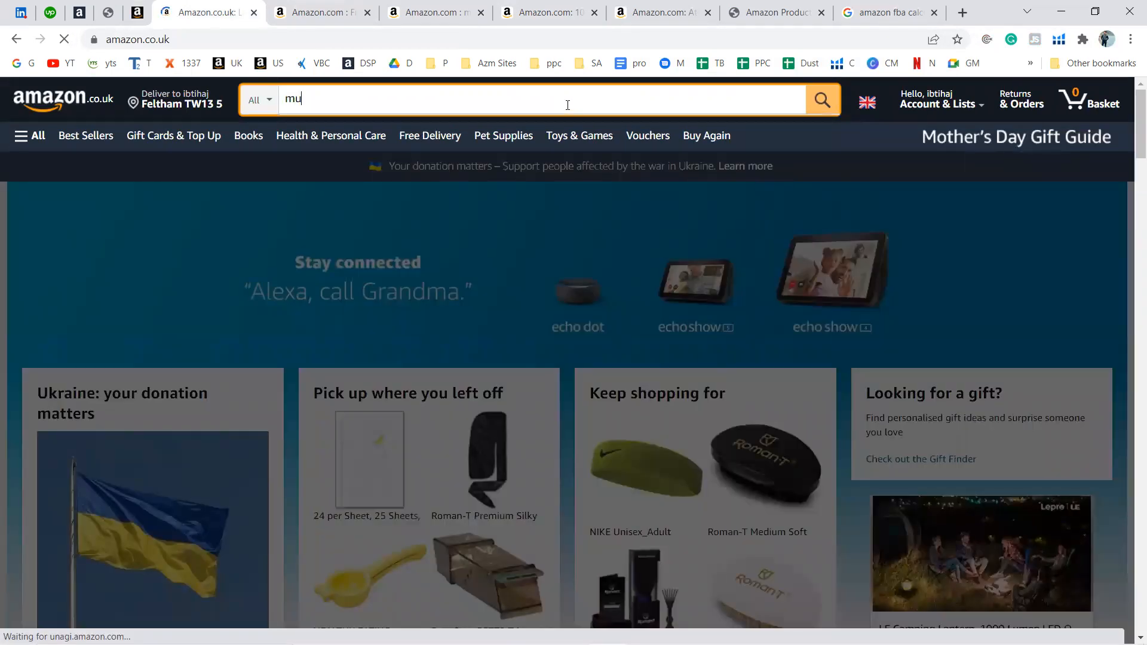
text(slin bag)
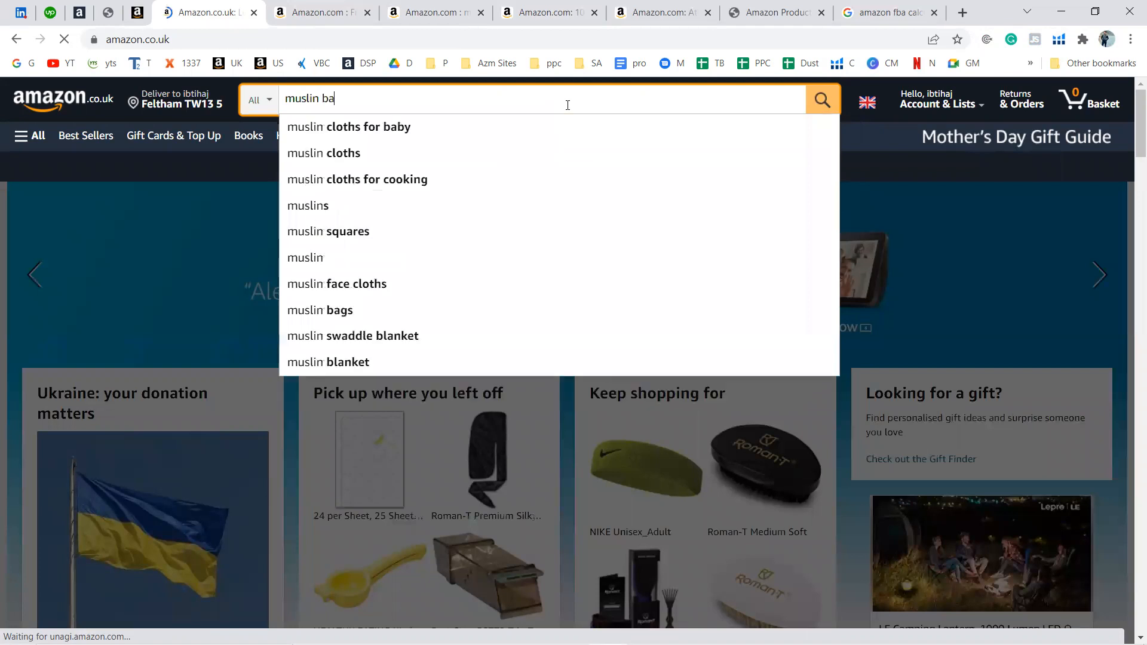
key(Return)
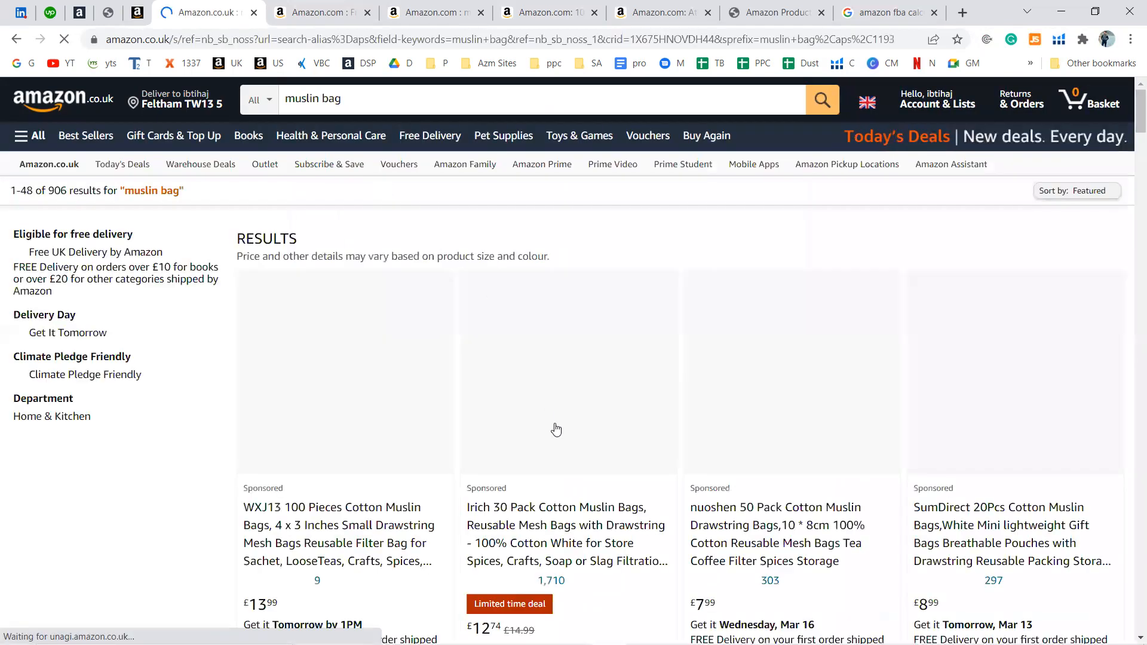
Step: Look through the muslin bag results and open the Irich 30 Pack Cotton Muslin Bags listing
scroll(555, 428, down, 3)
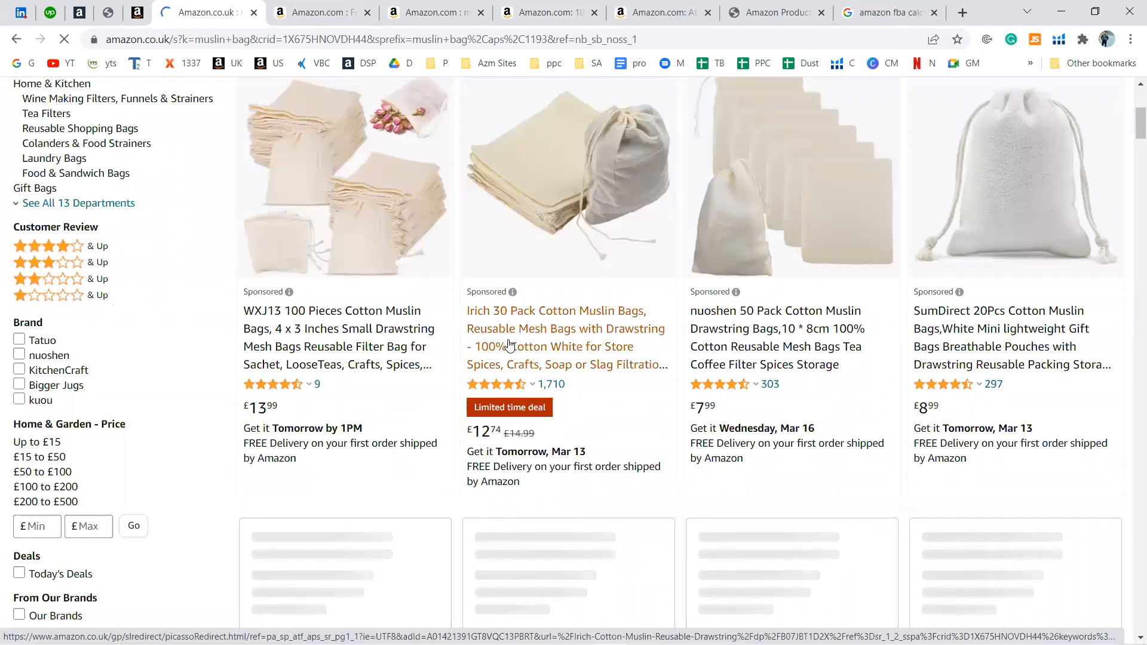
scroll(617, 315, down, 6)
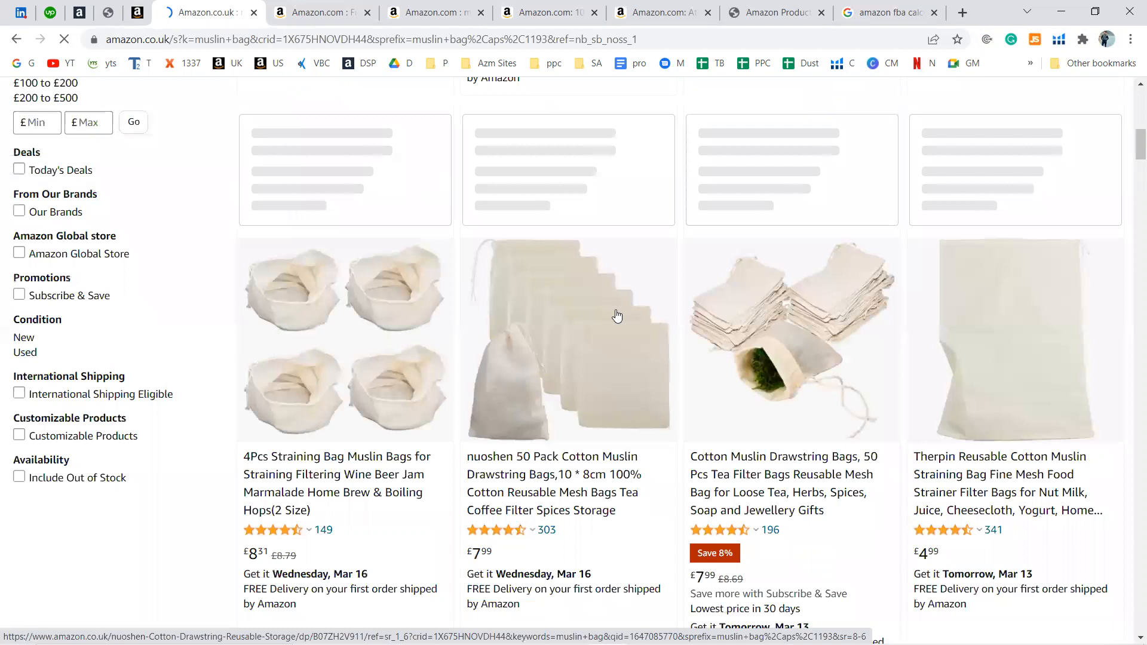
scroll(617, 315, up, 2)
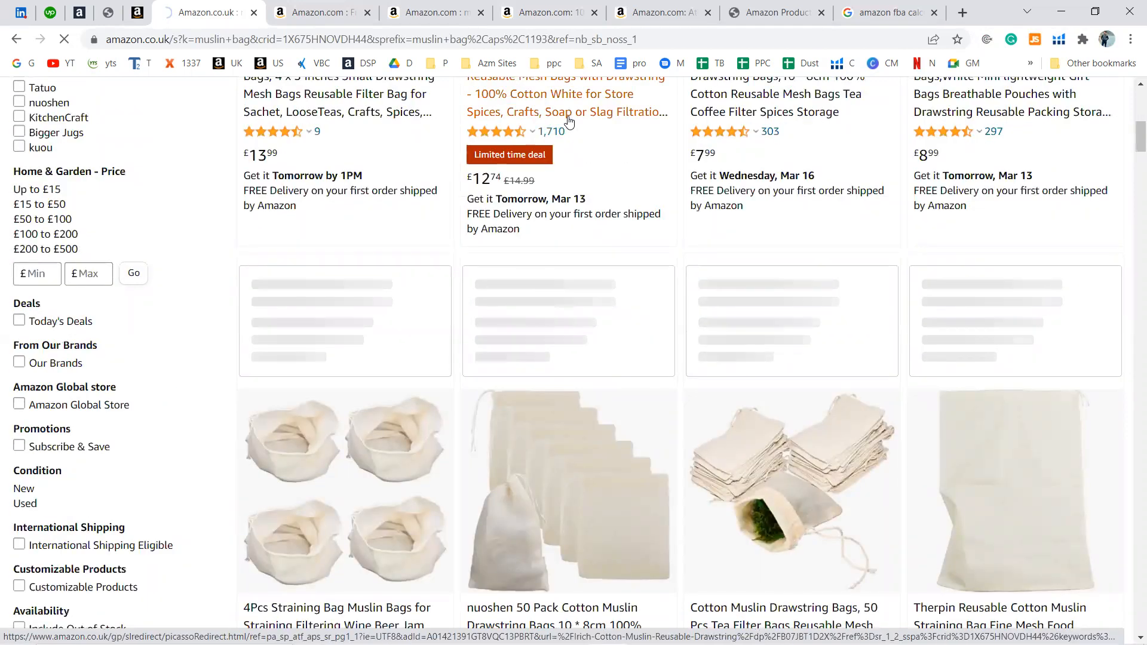
click(568, 119)
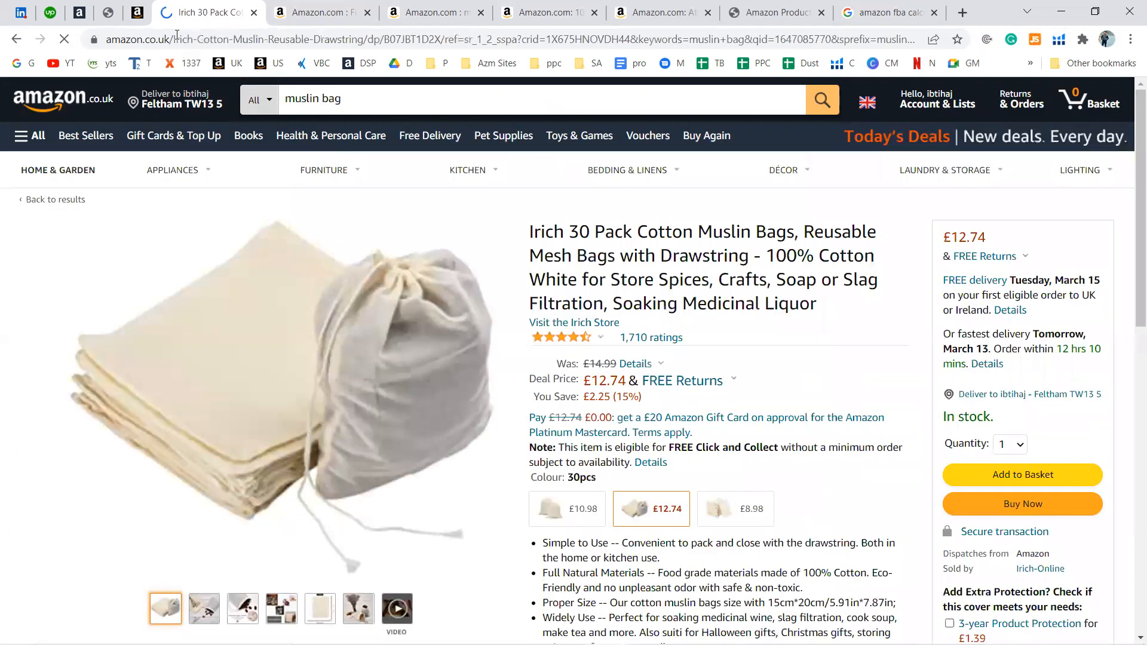
Step: Remove the product name from the Irich listing's address, leaving amazon.co.uk/dp/B07JBT1D2X, and reload the page
click(177, 36)
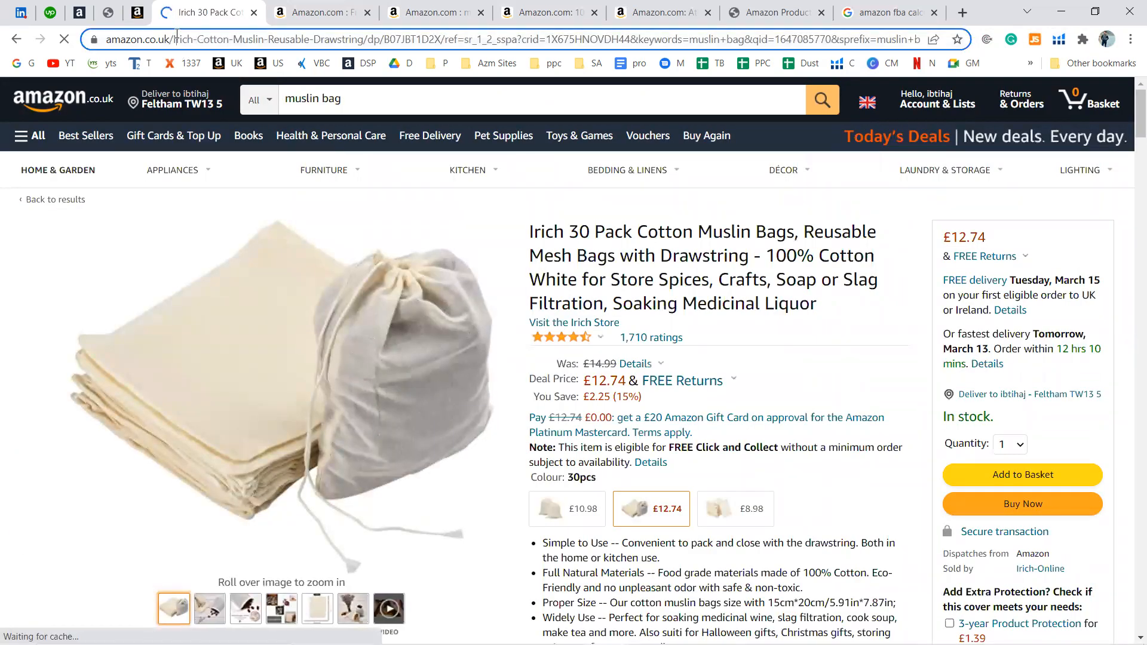
click(175, 37)
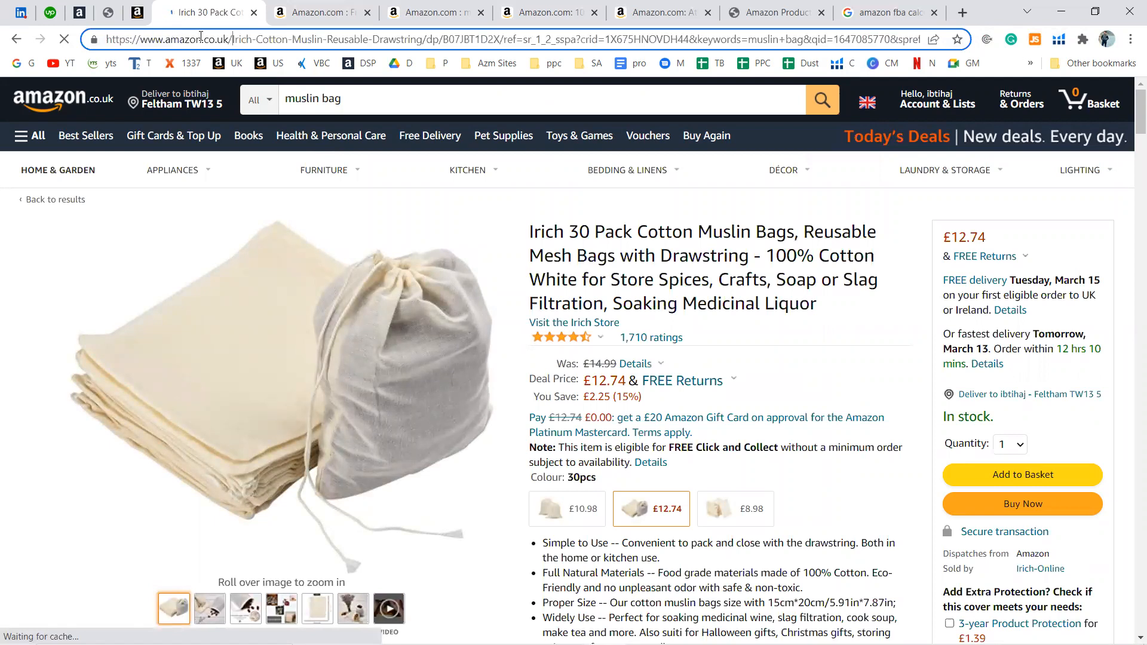
key(ctrl+shift+Right)
key(ctrl+shift+Right)
key(ctrl+shift+Right)
key(ctrl+shift+Right)
key(ctrl+shift+Right)
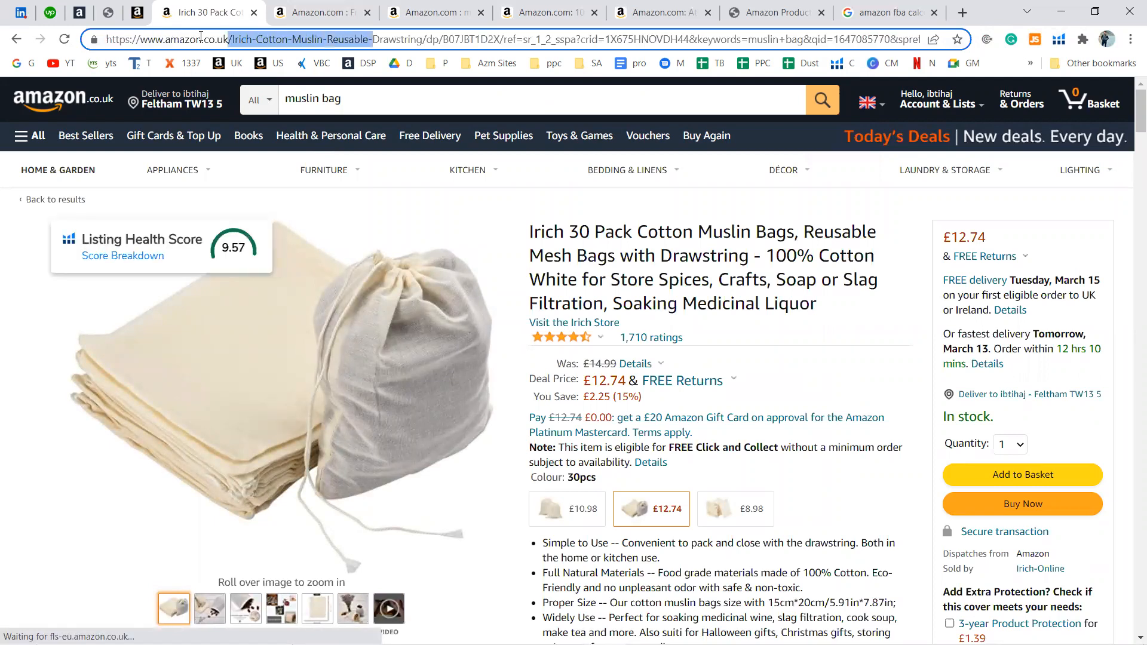
key(BackSpace)
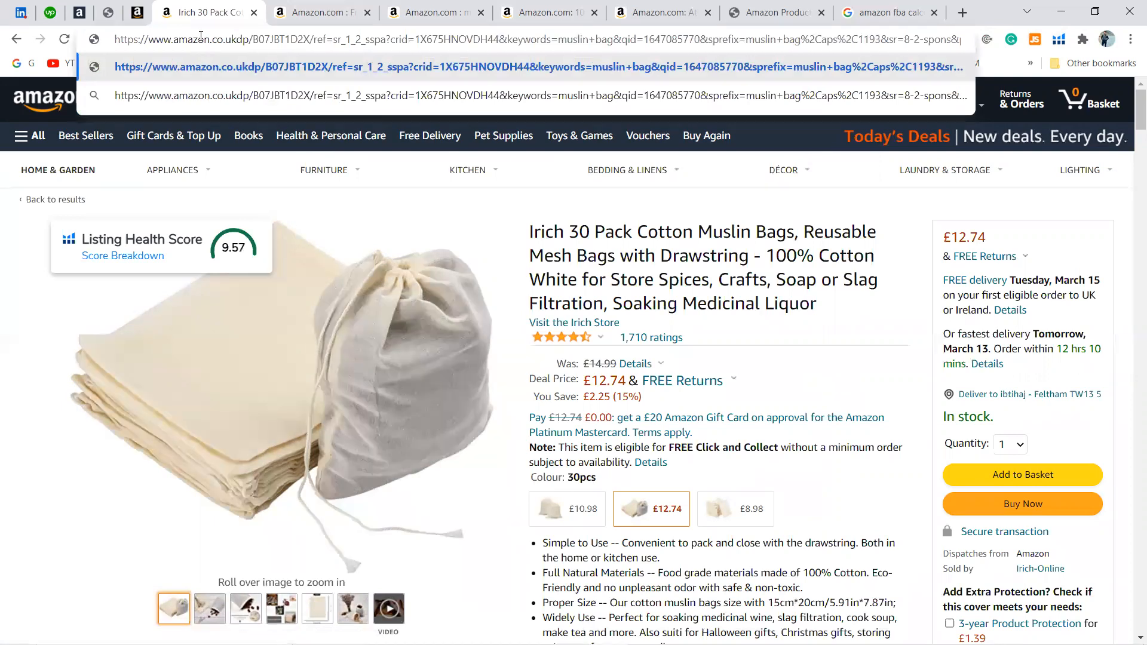
text(/)
key(Return)
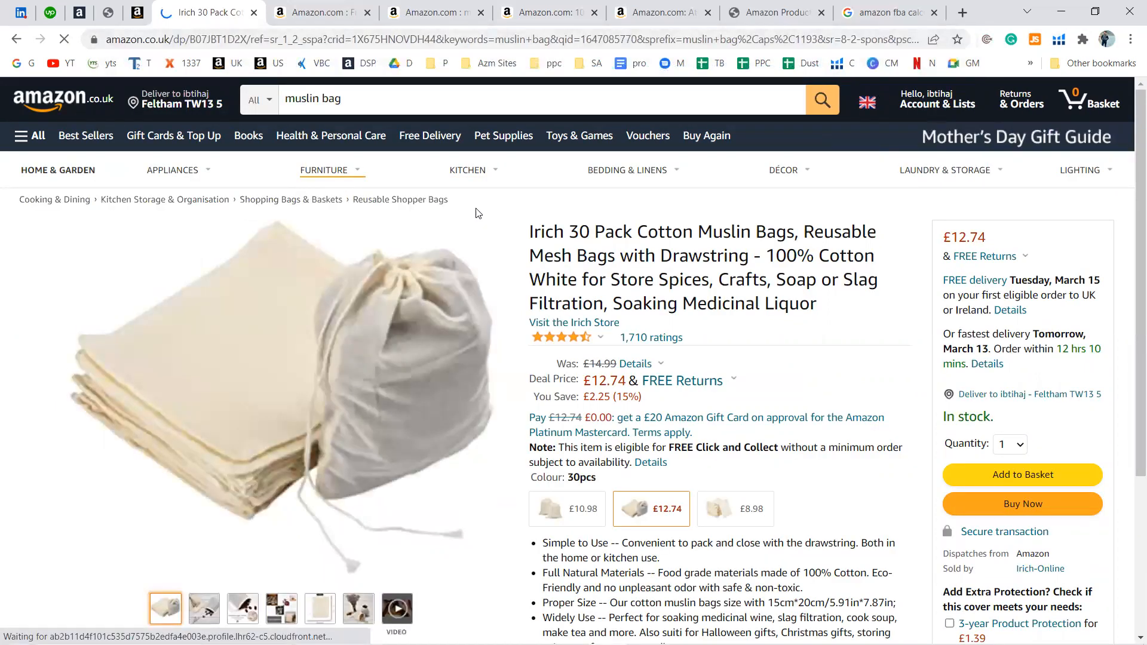
Step: Copy Reusable Shopper Bags from the Irich listing's category path, search the Seller Central product types for it, and return to the listing
drag(456, 203, 354, 197)
key(ctrl+c)
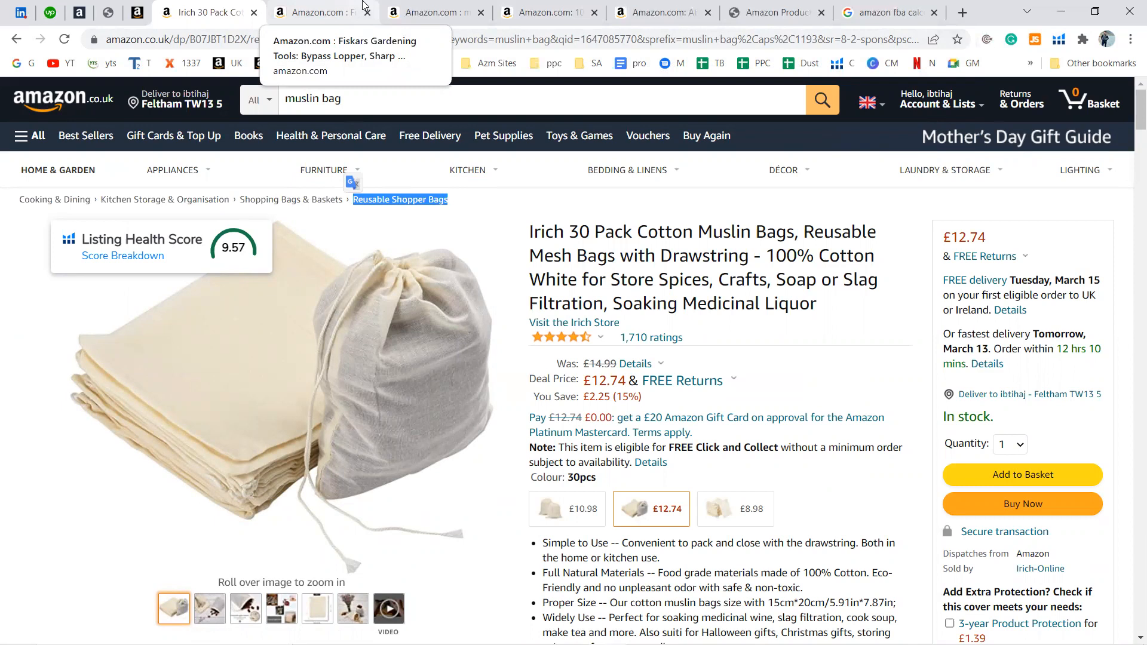
click(138, 11)
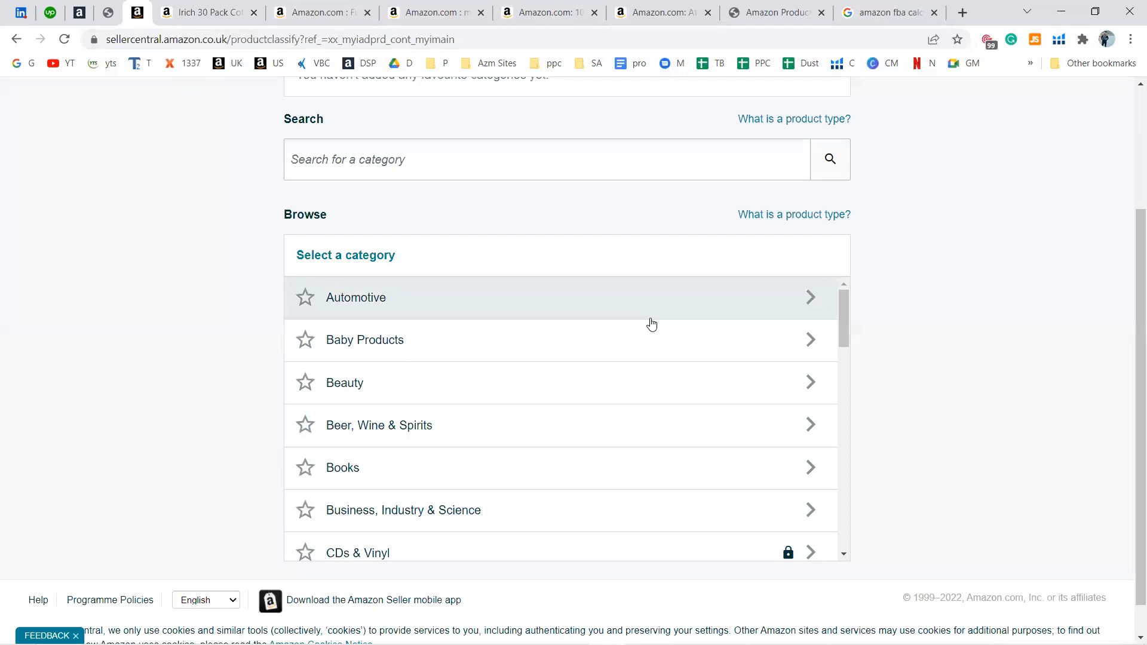
click(478, 154)
key(ctrl+v)
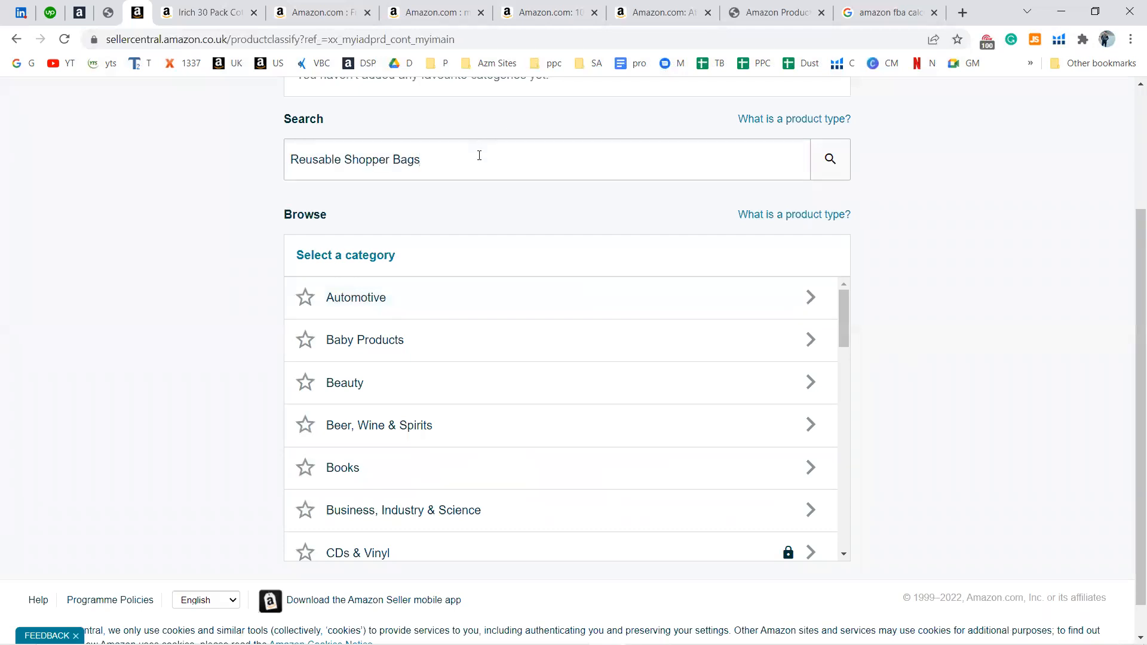
key(Return)
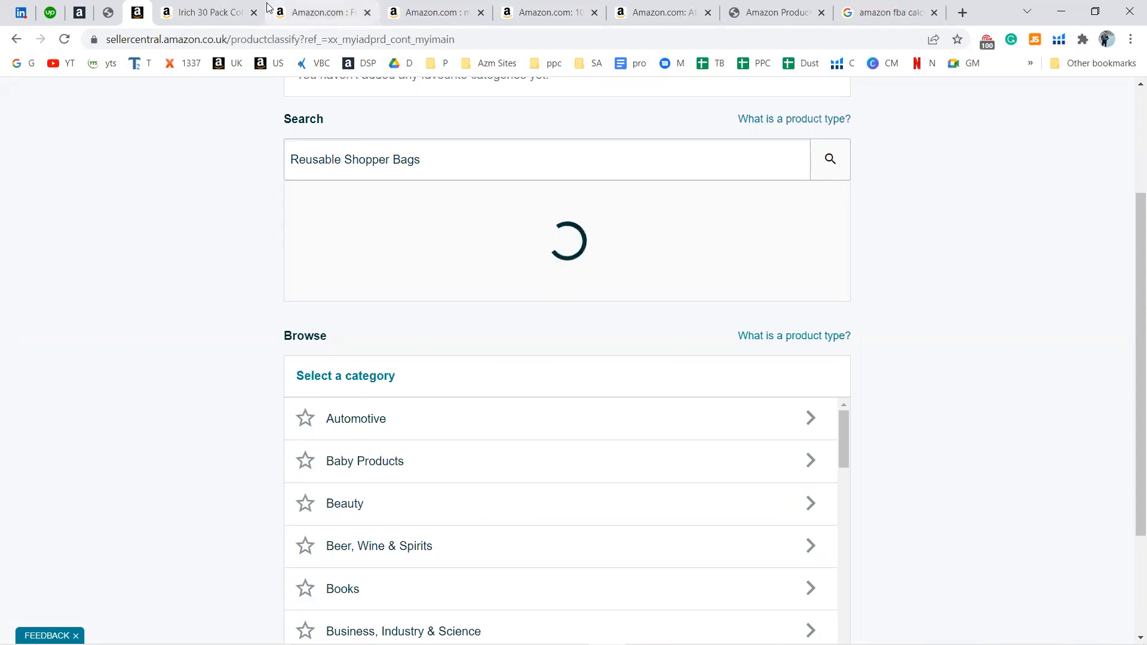
click(183, 5)
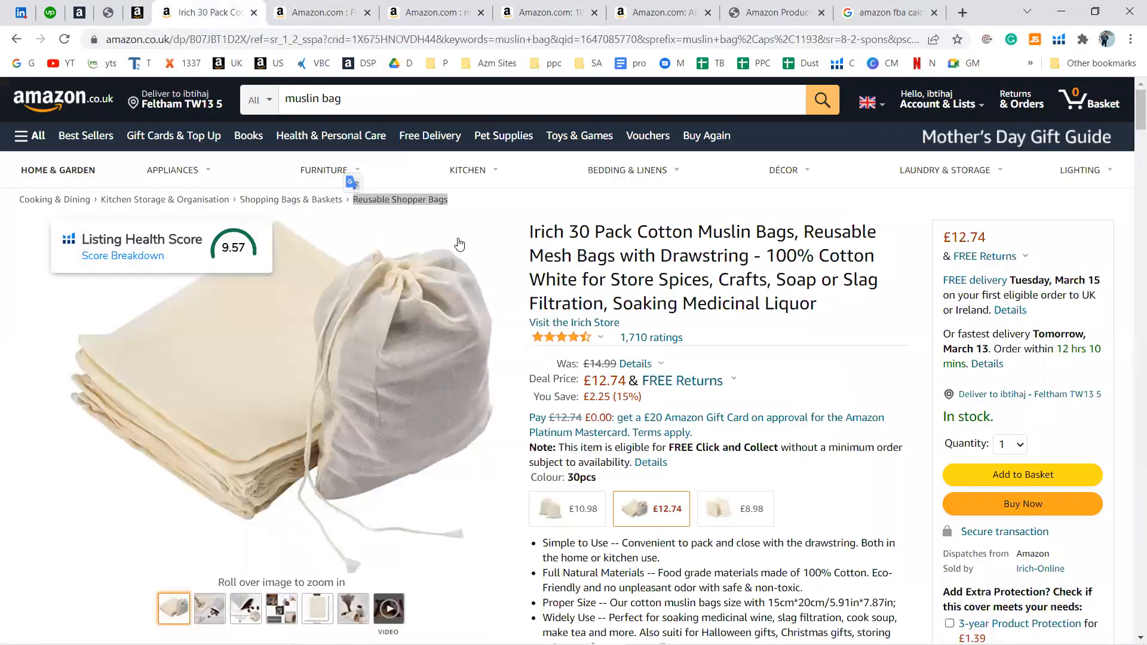
Step: Compare the Reusable Shopper Bags product type results with the Irich listing's category path and clear the category search
click(135, 11)
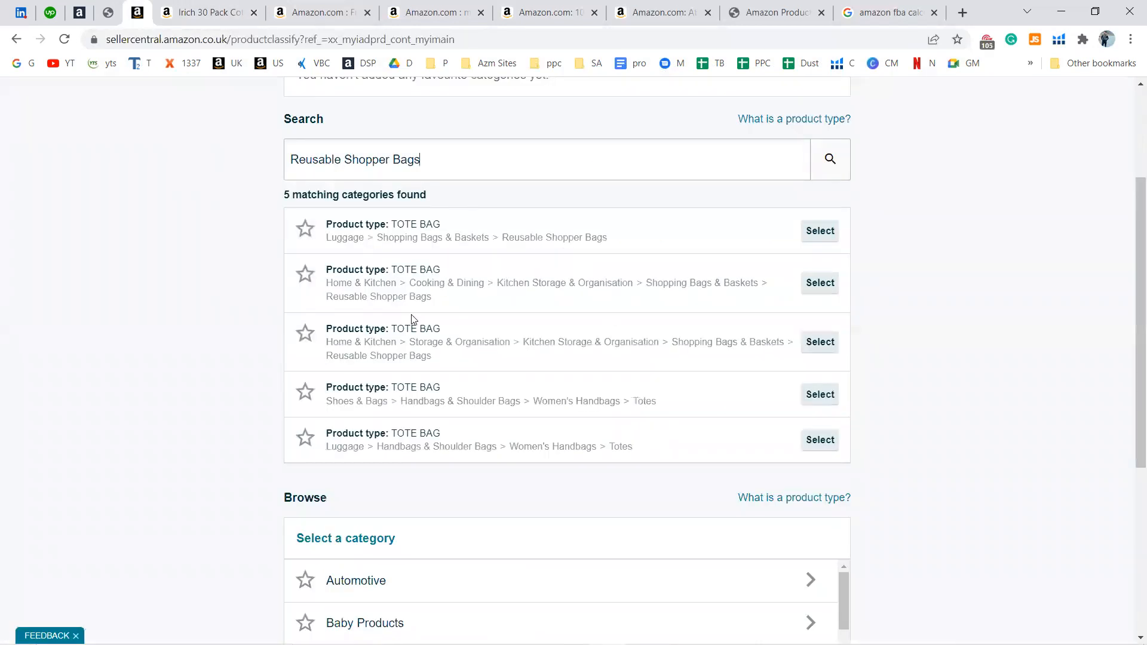
click(233, 9)
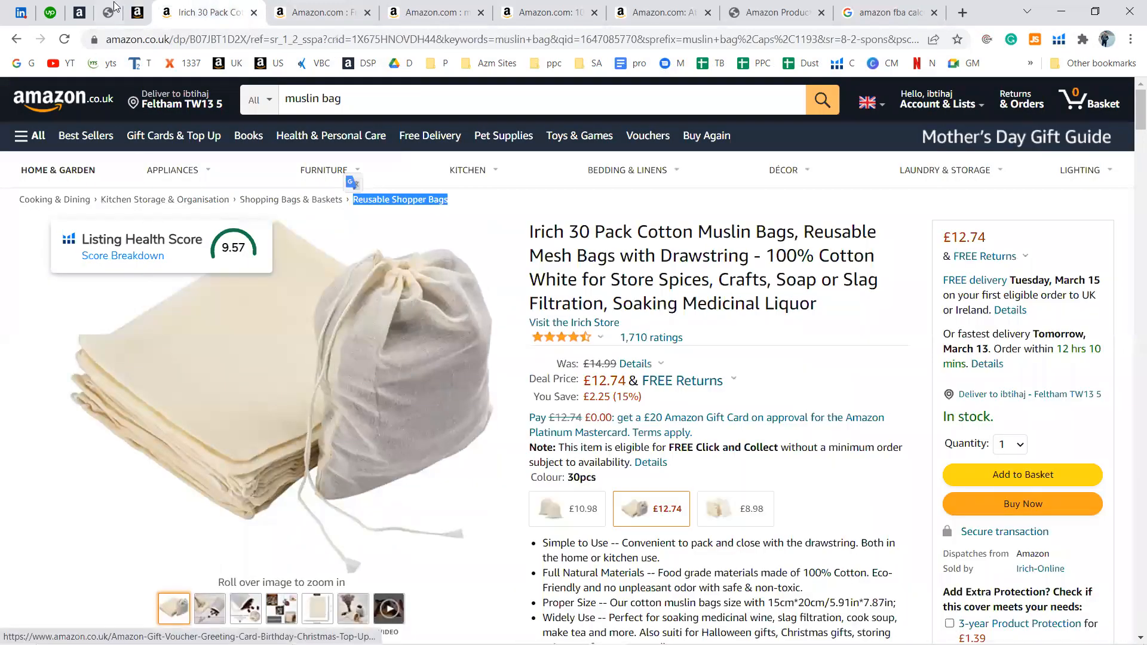
click(136, 12)
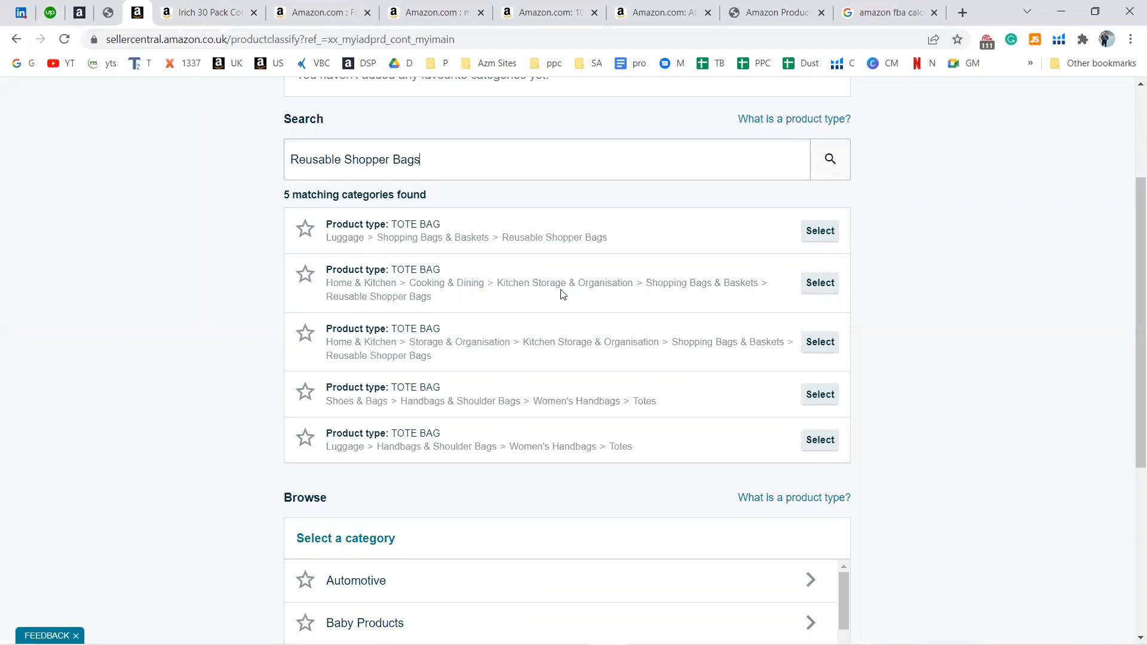
triple_click(538, 157)
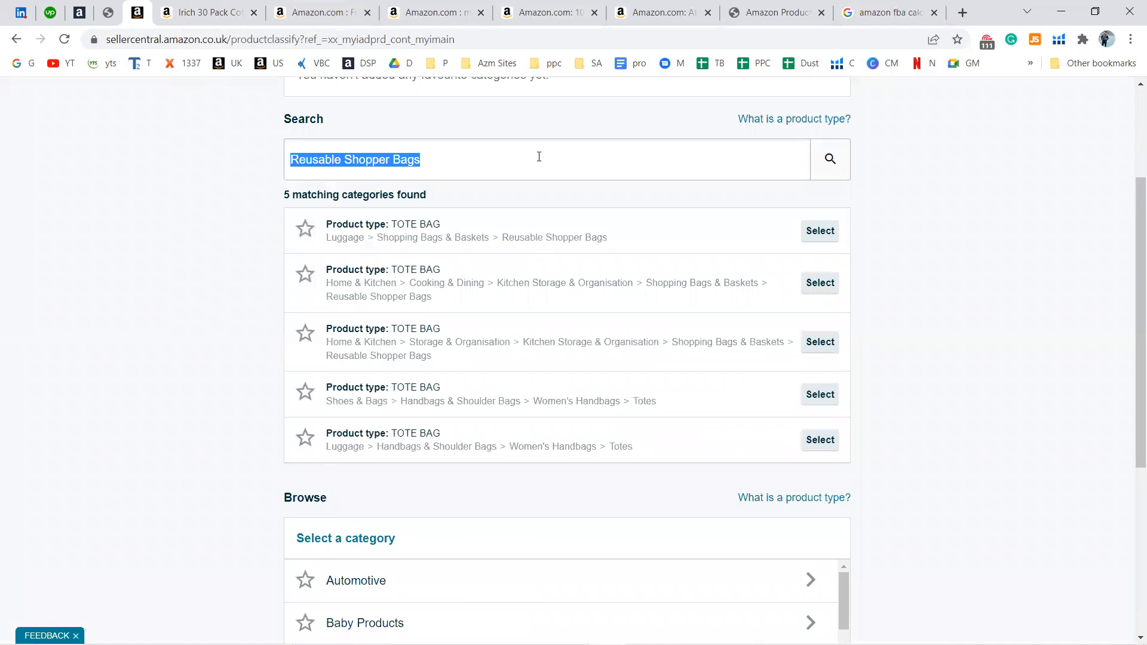
key(BackSpace)
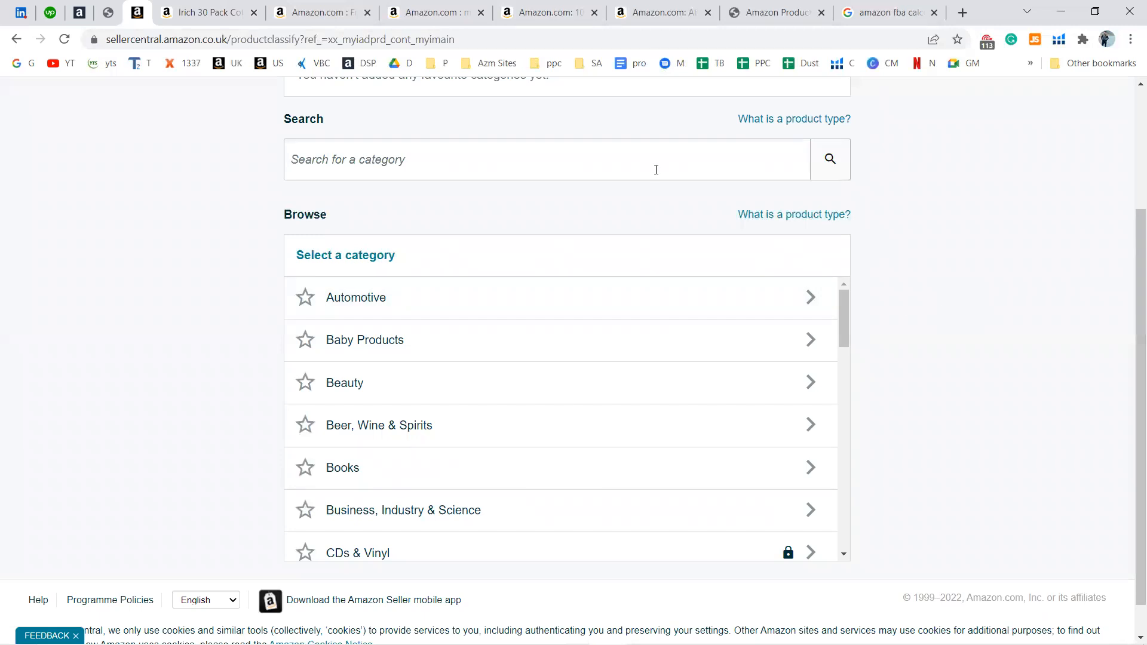
Step: Examine the Best Sellers Rank in the Irich listing's product information for its main category
click(206, 12)
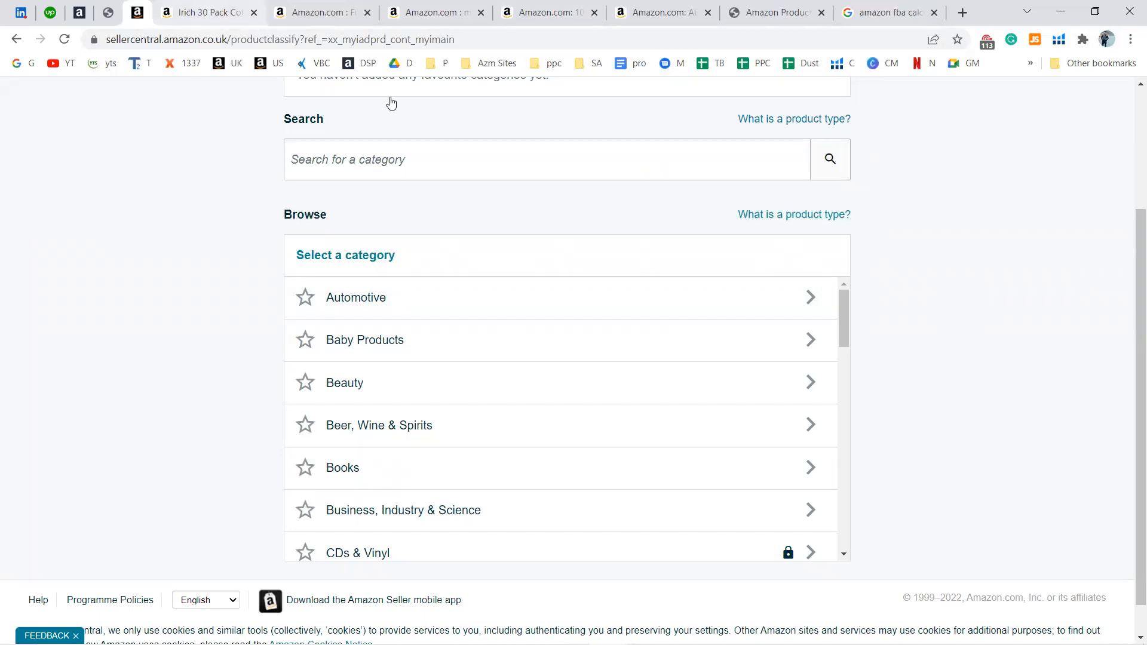
scroll(867, 355, down, 20)
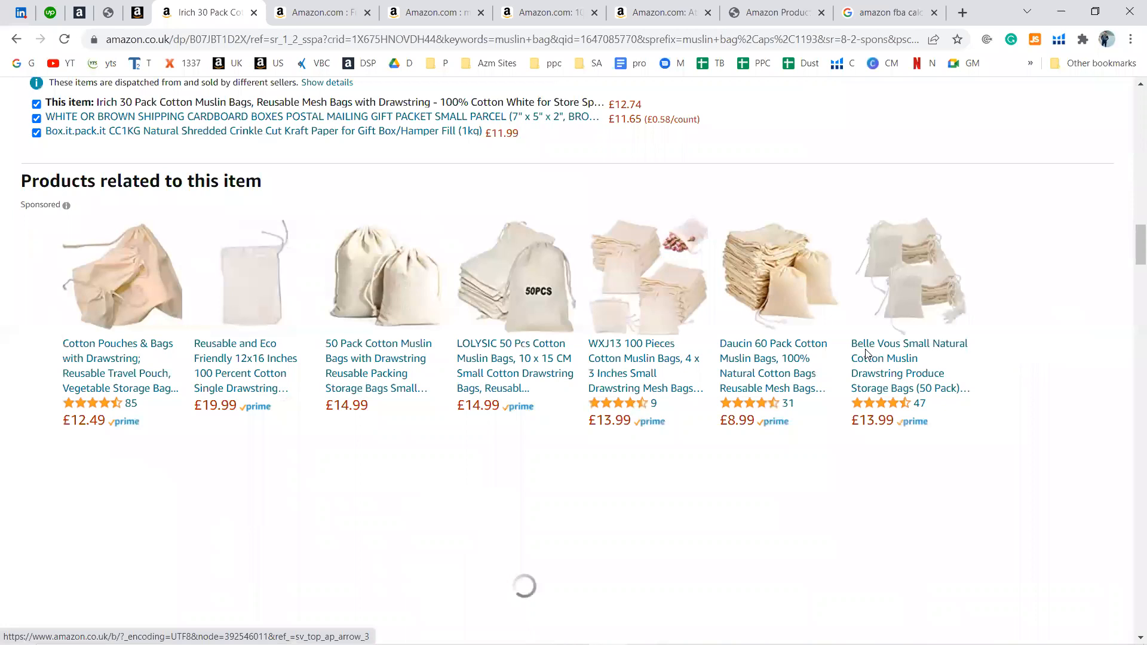
scroll(866, 352, down, 8)
scroll(867, 345, down, 2)
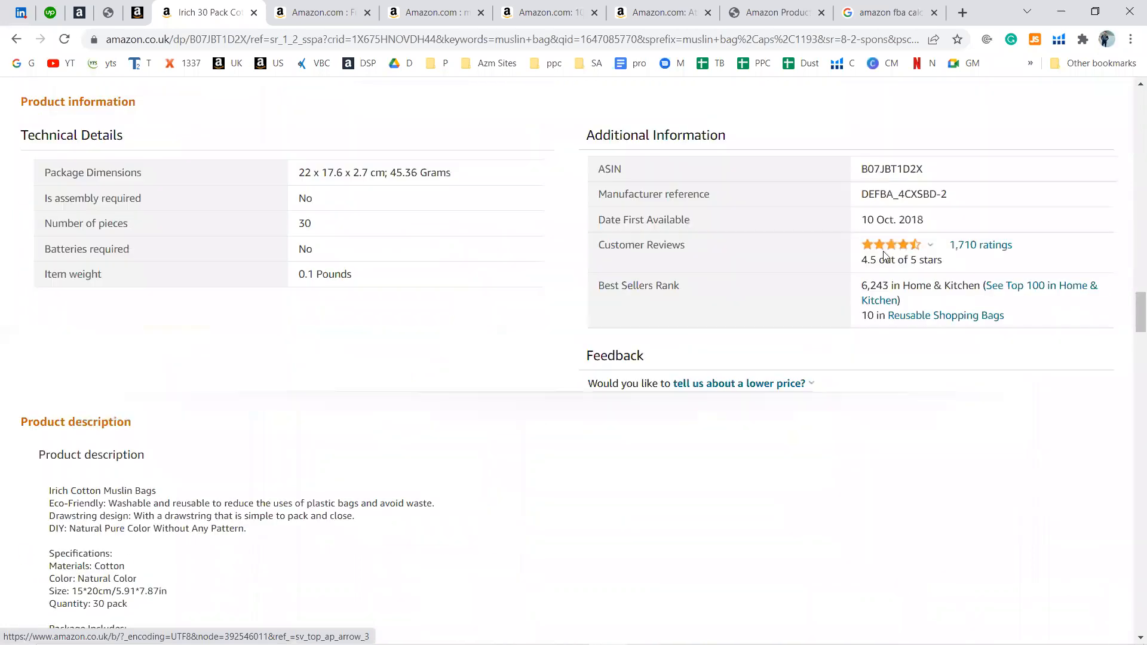
scroll(412, 233, up, 4)
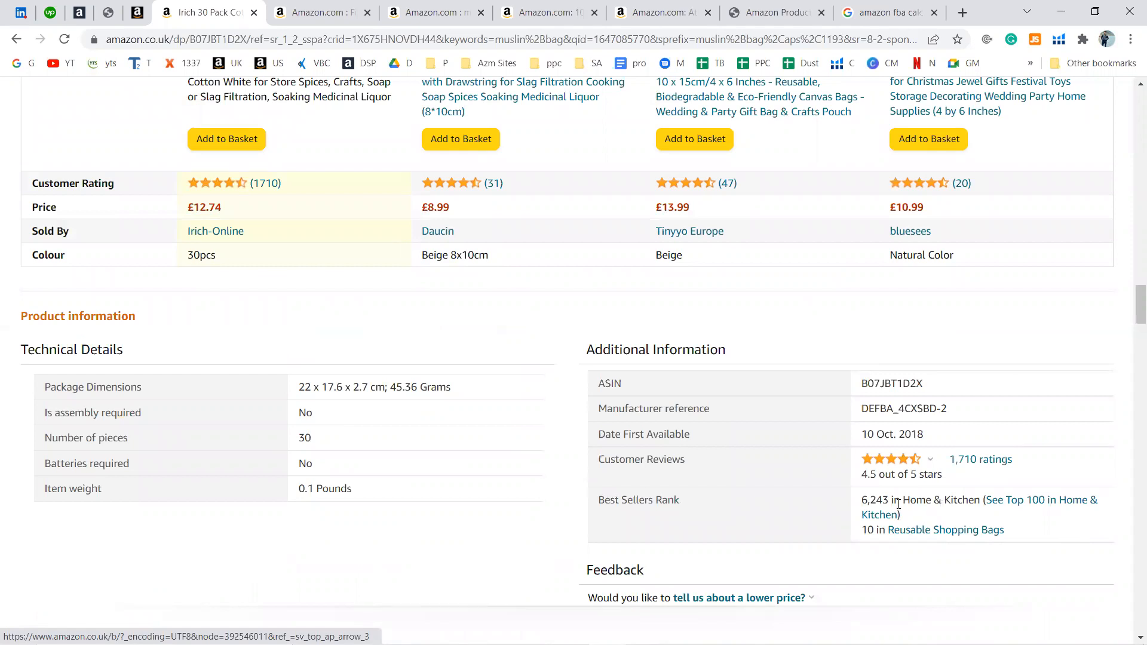
drag(890, 504, 949, 504)
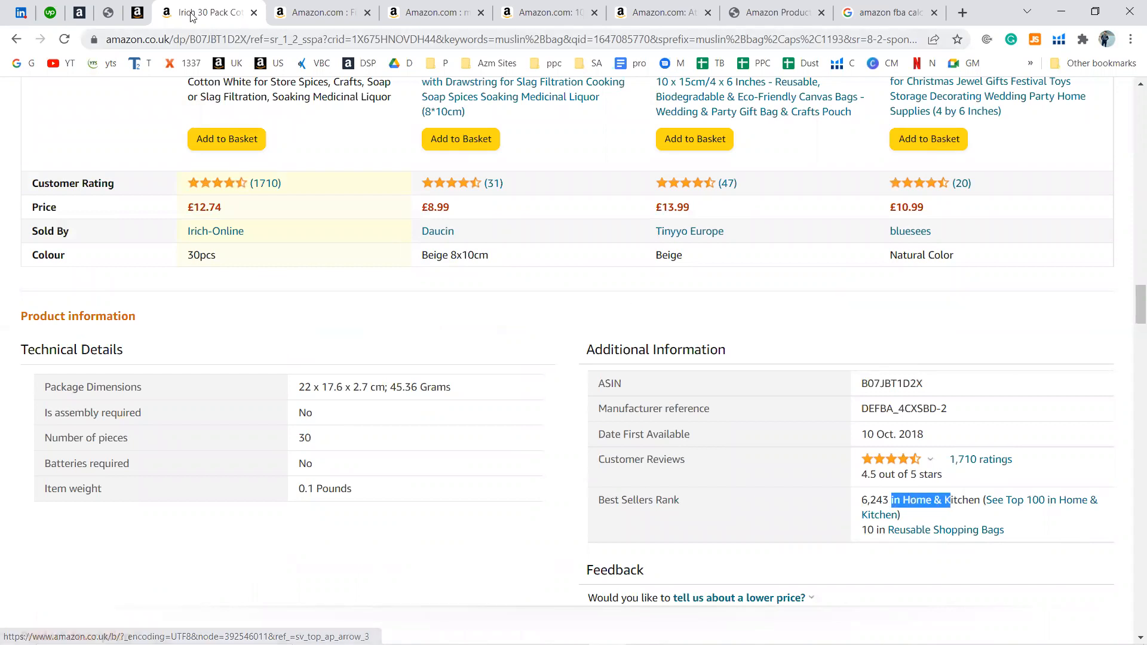
Step: Return to the Seller Central product type page and open Home & Kitchen in the category browser
click(144, 5)
scroll(517, 381, down, 2)
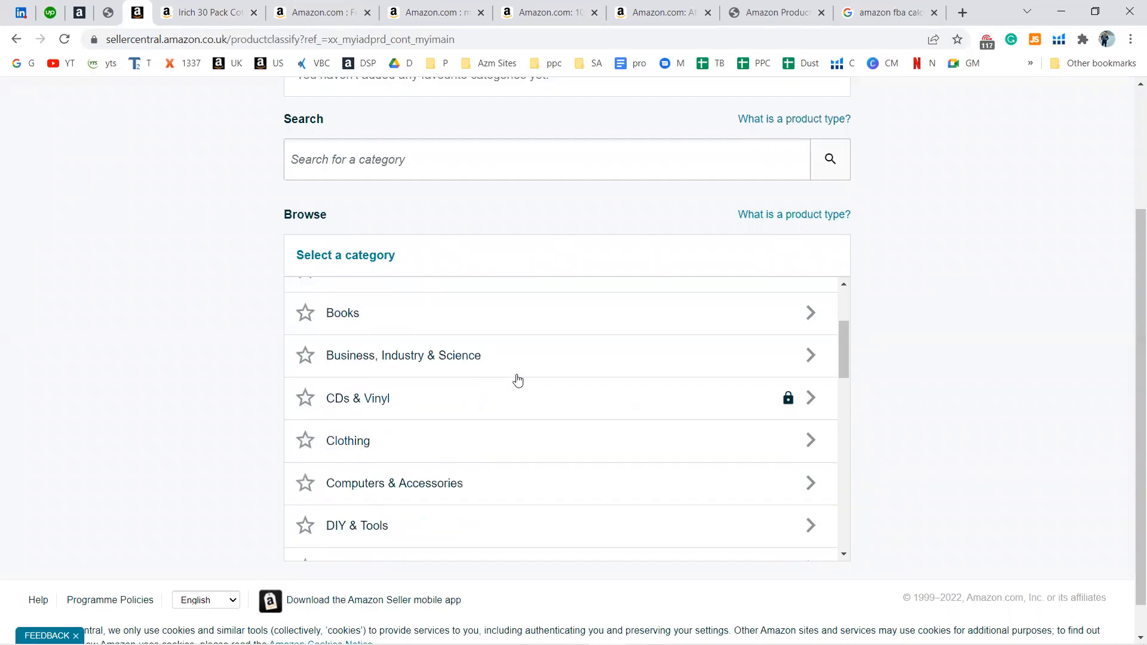
scroll(517, 380, down, 5)
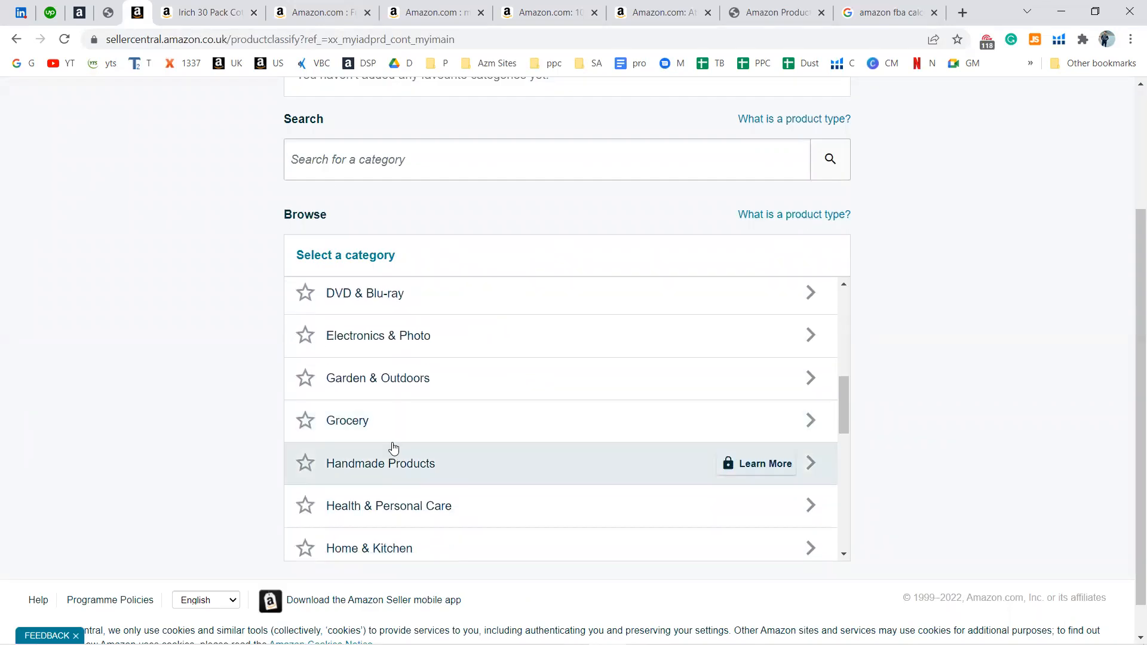
scroll(393, 448, down, 2)
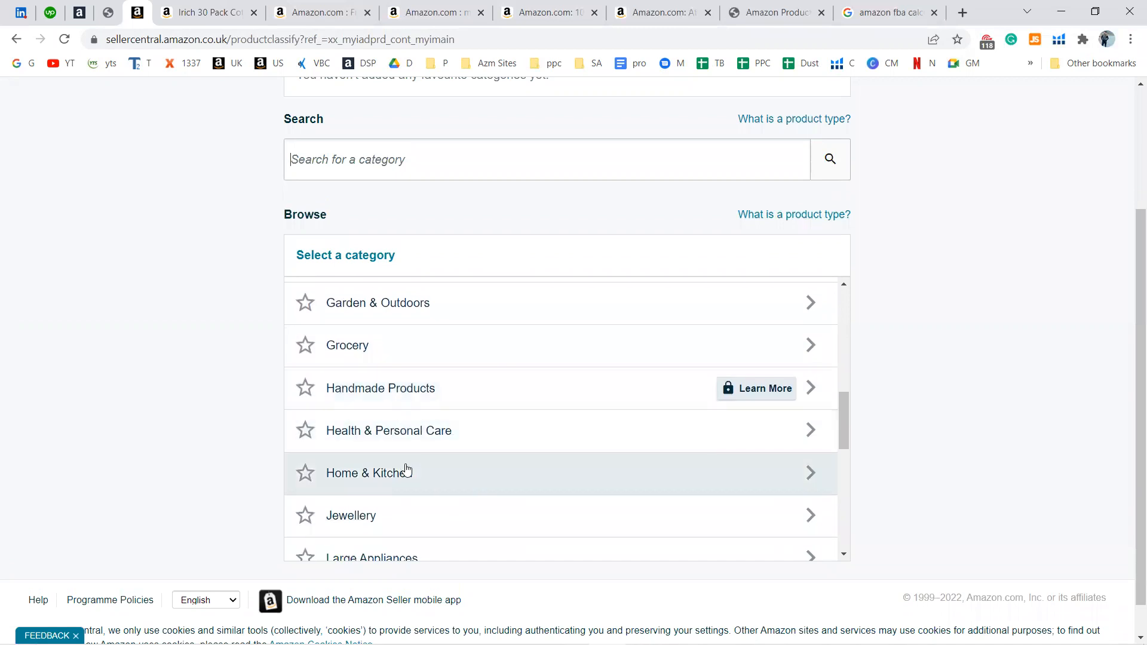
click(407, 470)
Step: Check the category path on the Irich listing and open Cooking & Dining under Home & Kitchen in Seller Central
click(206, 12)
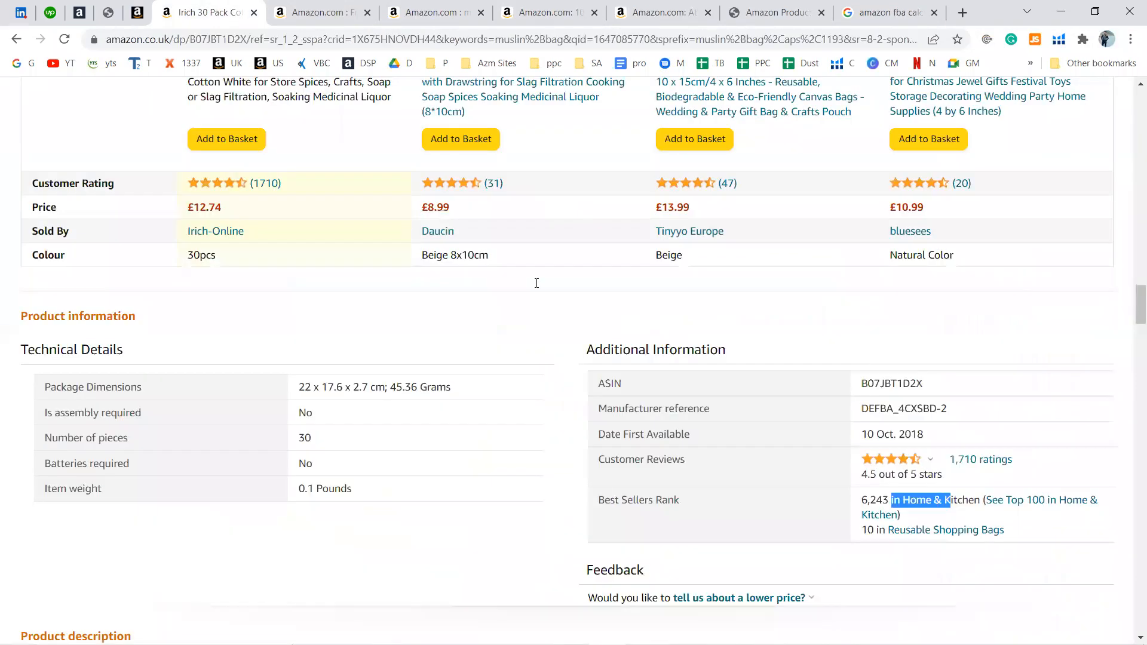
key(Home)
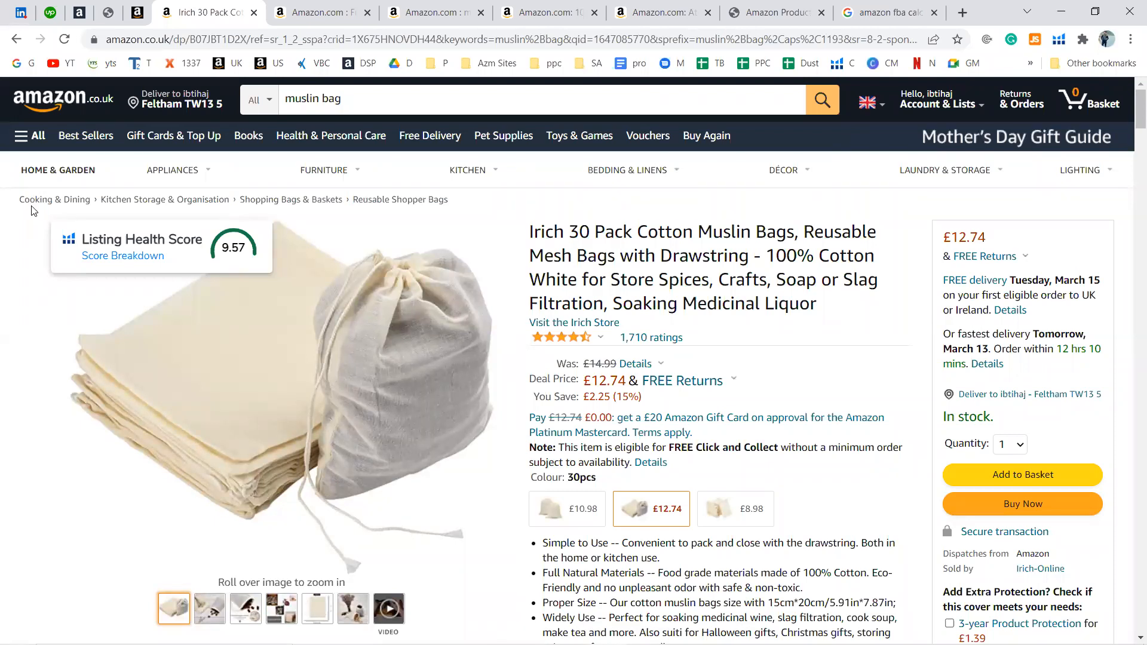
click(139, 13)
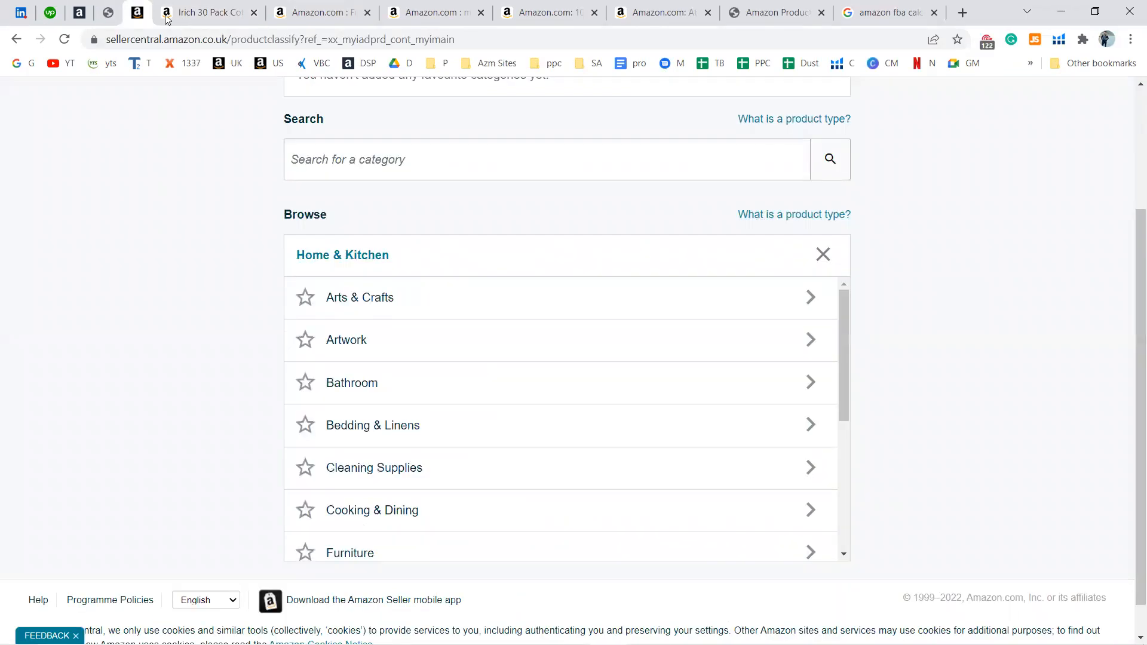
scroll(472, 405, down, 1)
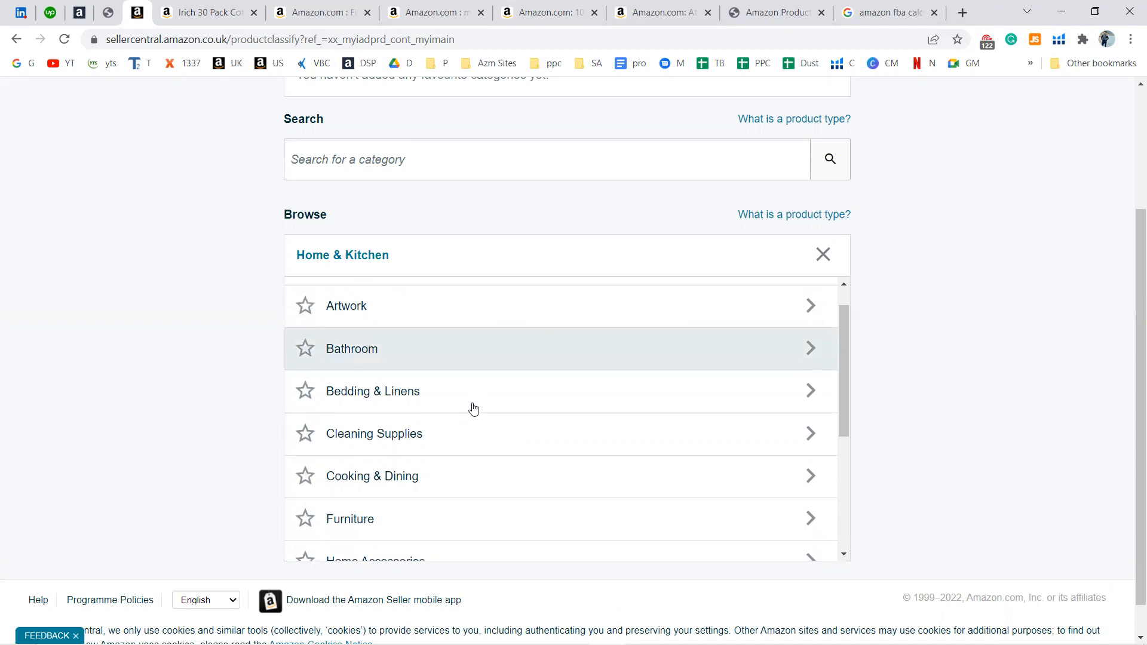
click(468, 459)
Step: Check the listing's next category level and open Kitchen Storage & Organisation under Cooking & Dining
click(197, 12)
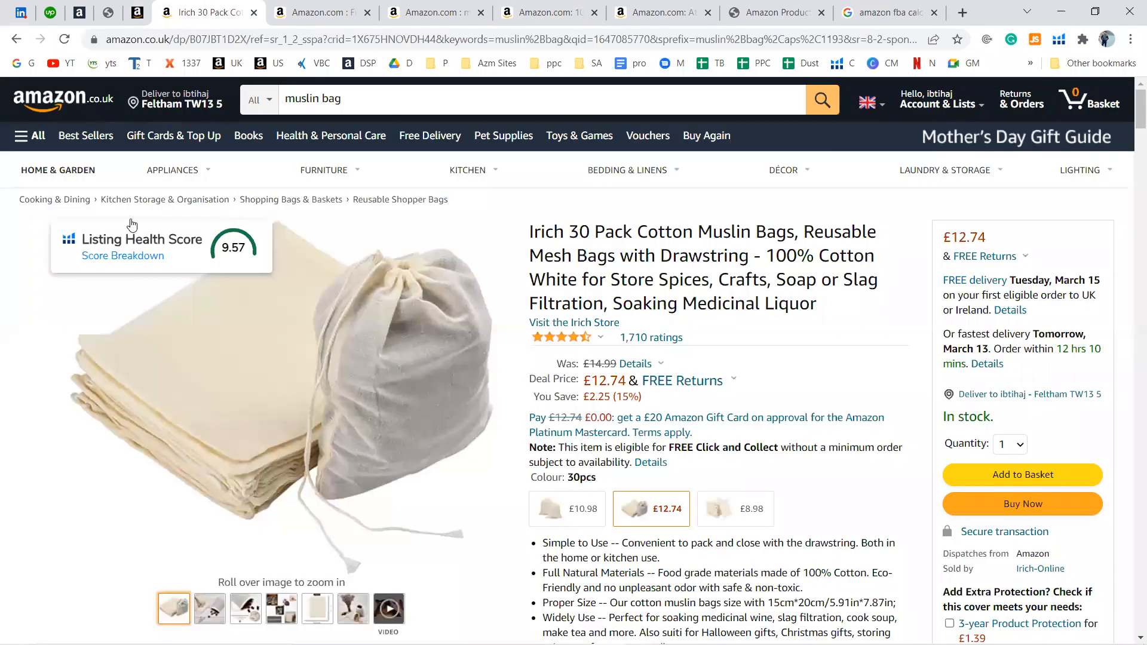
click(137, 13)
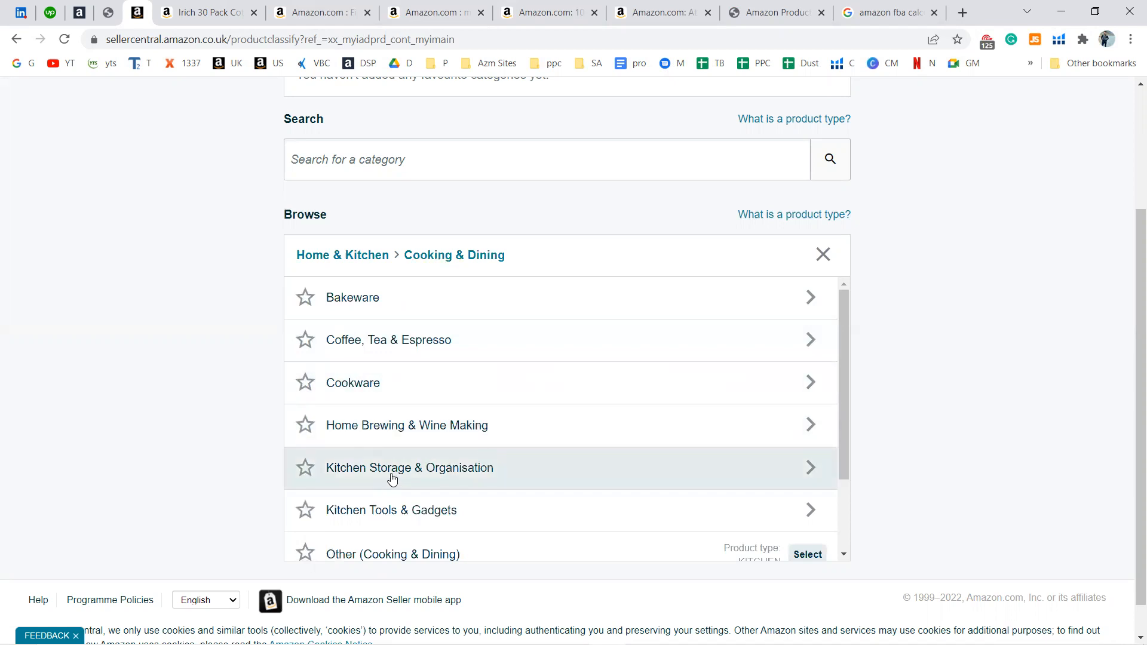
click(430, 476)
Step: Check the listing's category path again and open Shopping Bags & Baskets under Kitchen Storage & Organisation
click(177, 9)
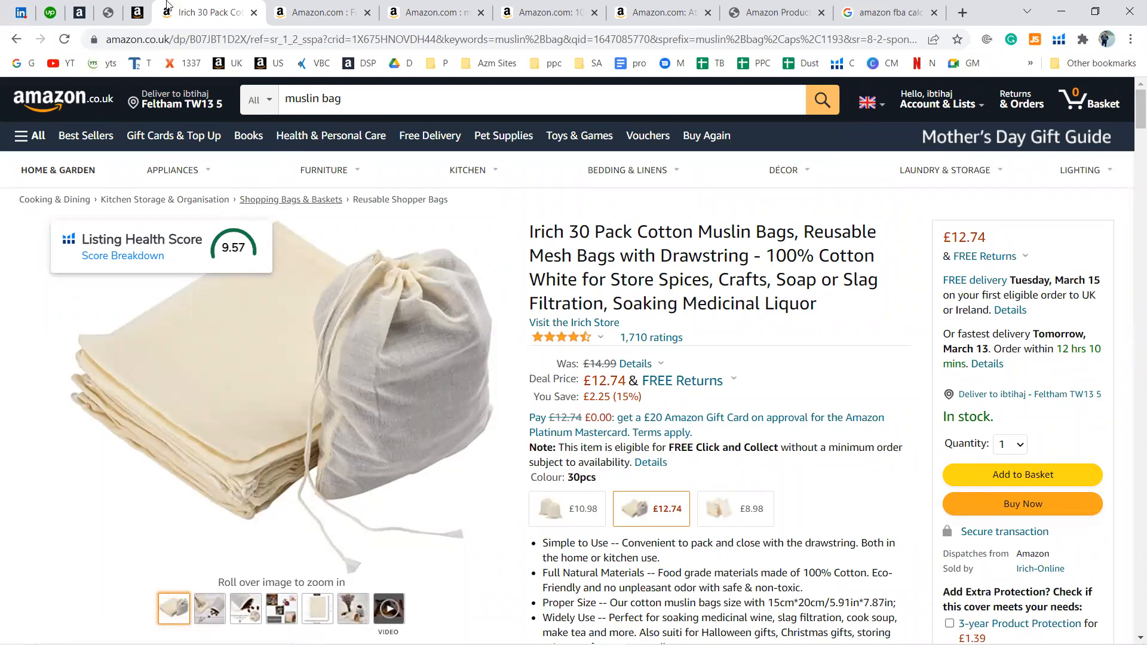
click(137, 12)
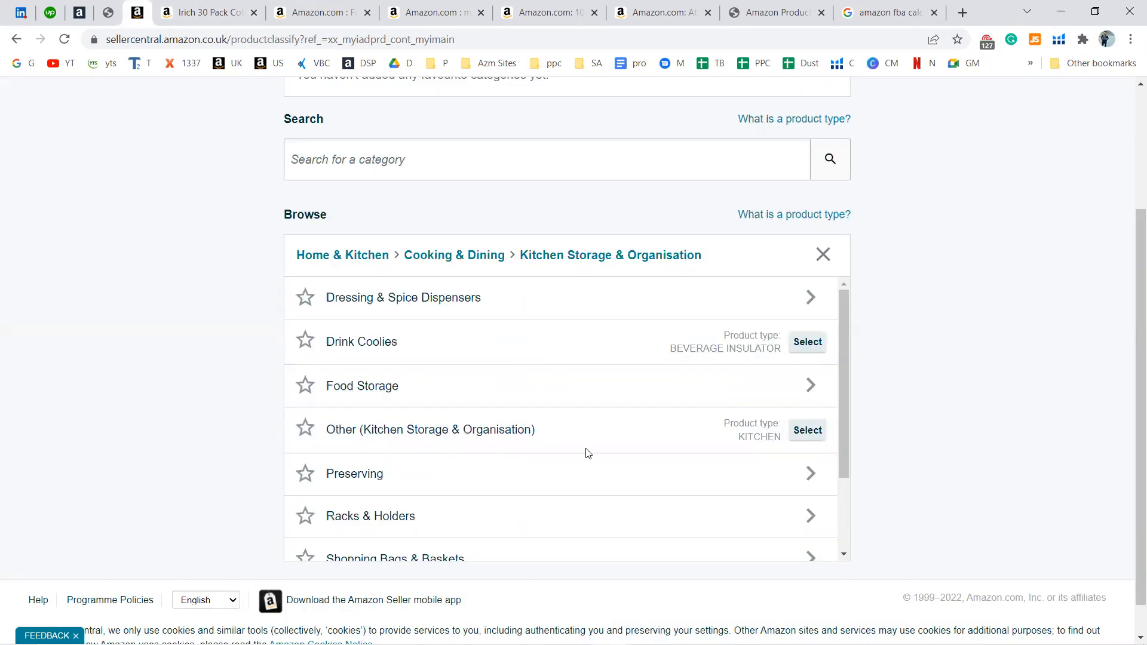
scroll(586, 457, down, 2)
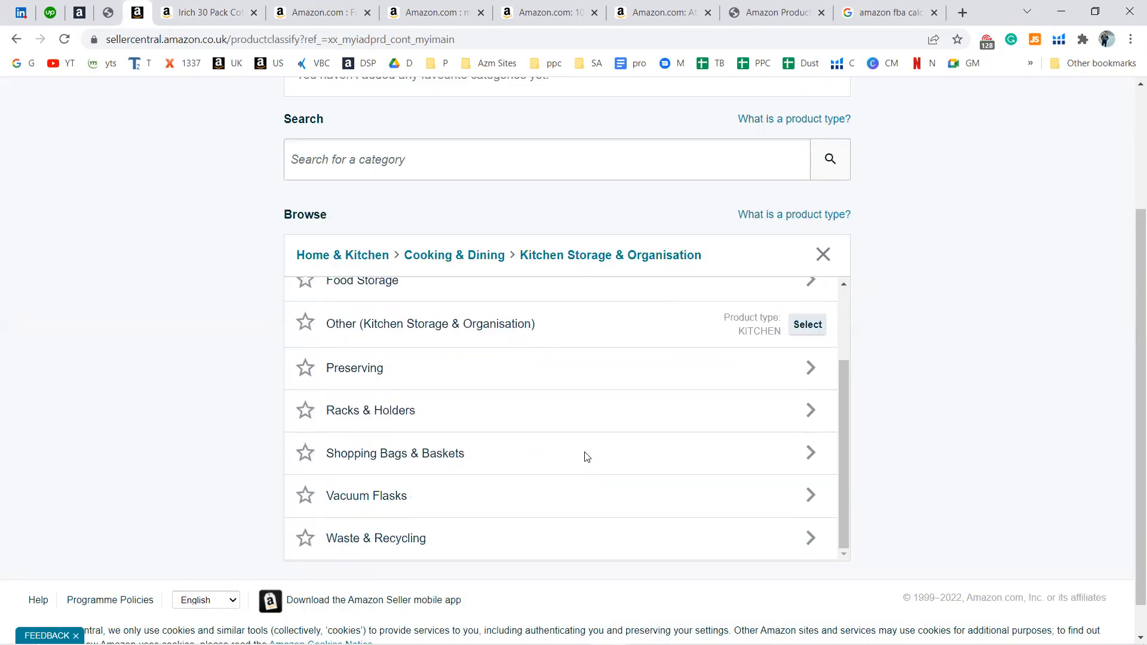
scroll(586, 457, up, 2)
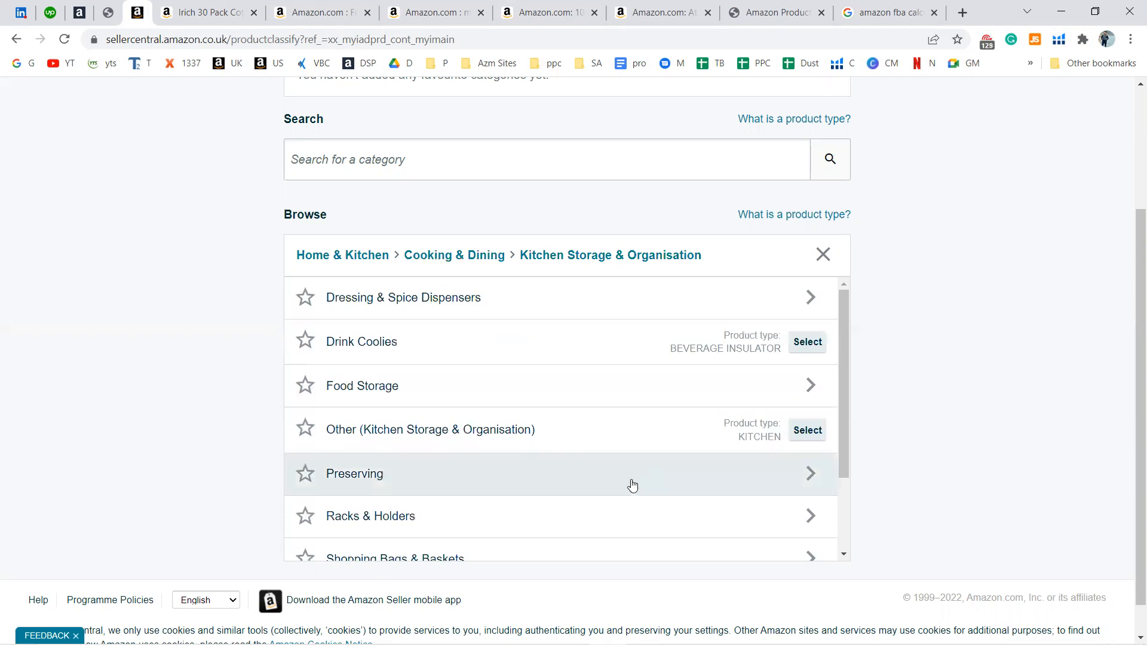
scroll(633, 485, down, 2)
click(474, 448)
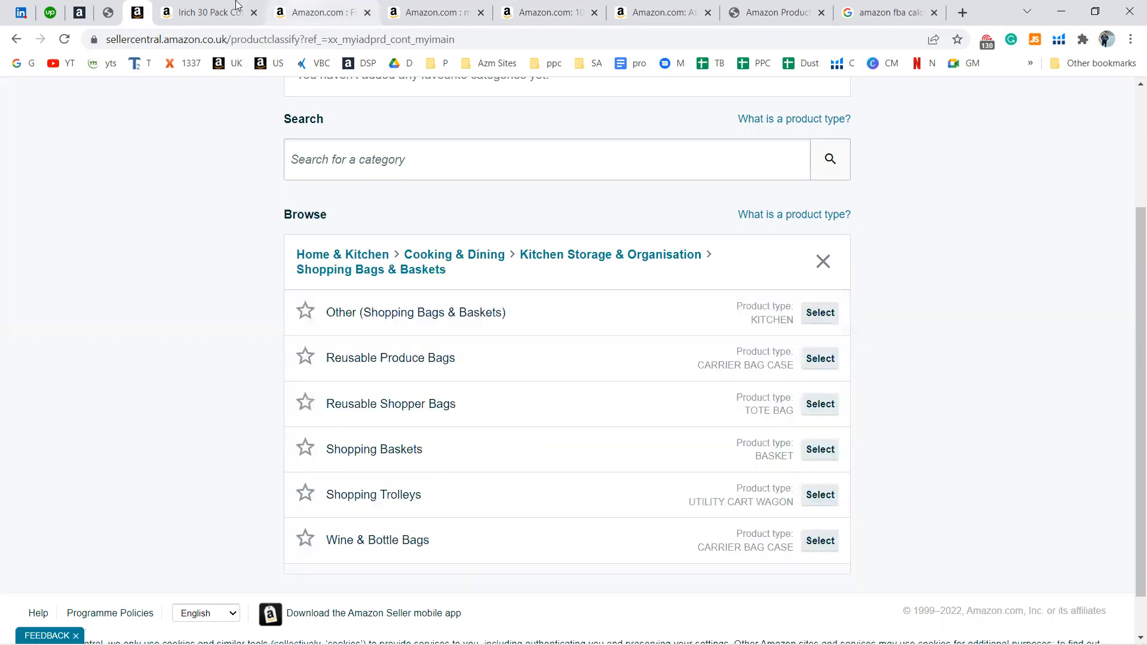
Step: Confirm the last category level on the Irich listing and select Reusable Shopper Bags (TOTE BAG) as the product type
click(234, 12)
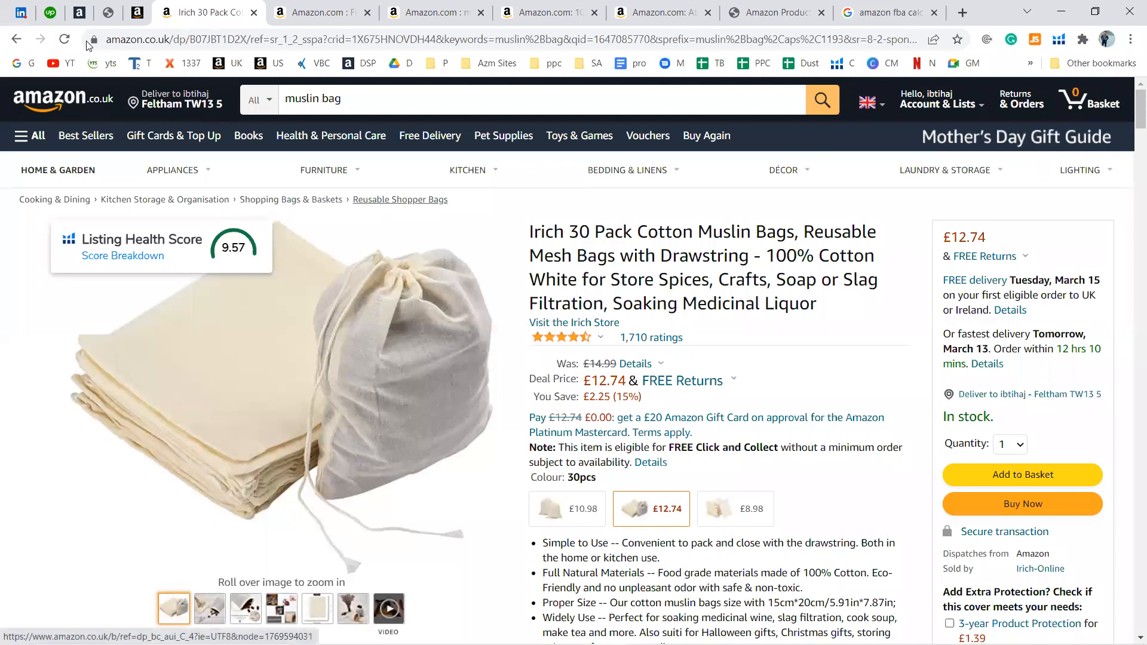
click(137, 11)
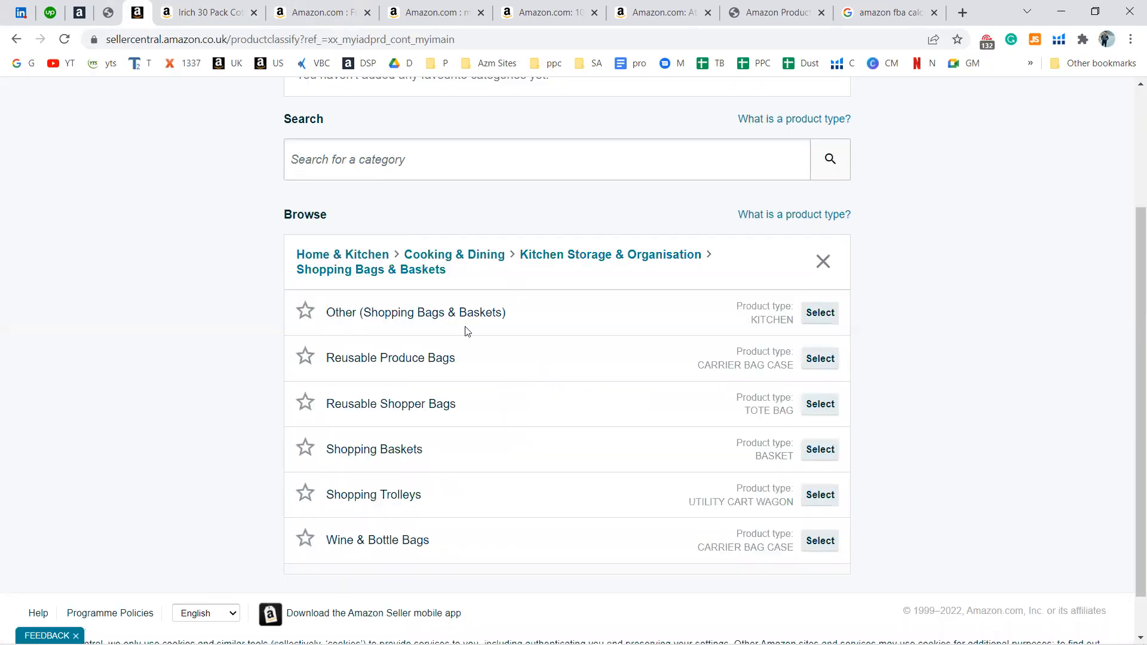
click(830, 406)
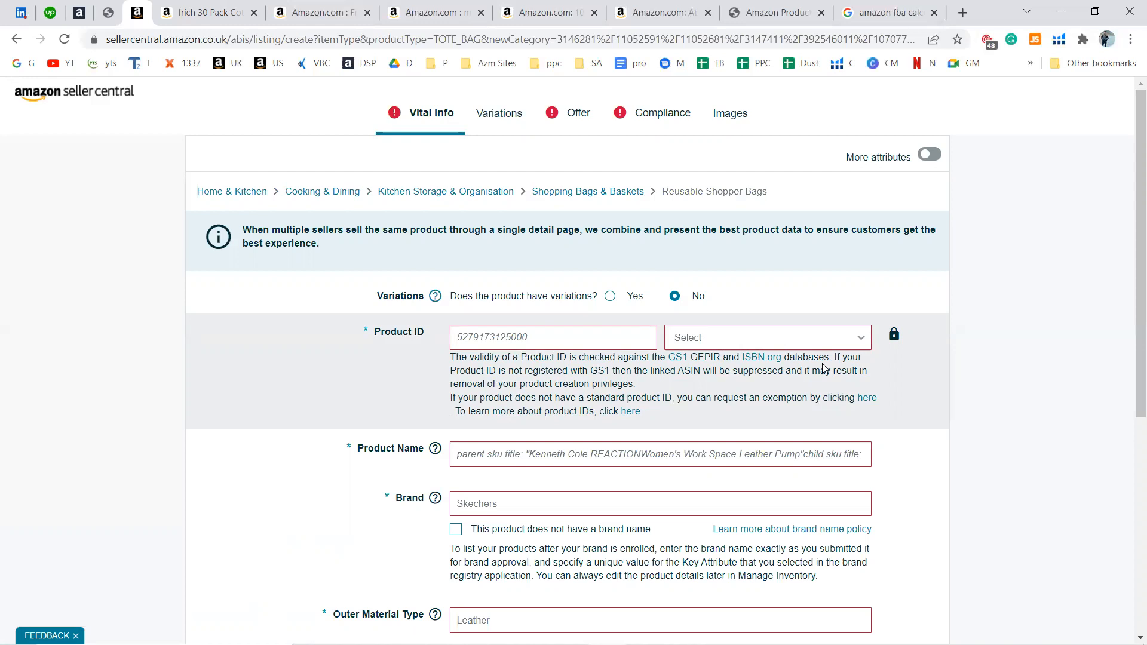
click(627, 328)
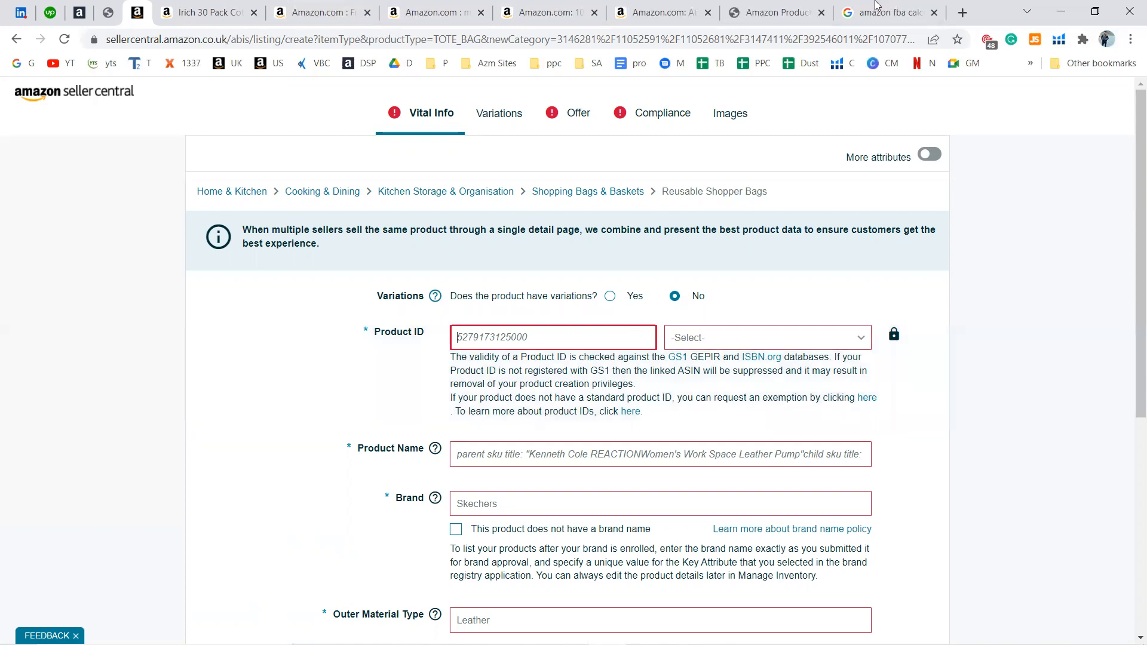
click(816, 345)
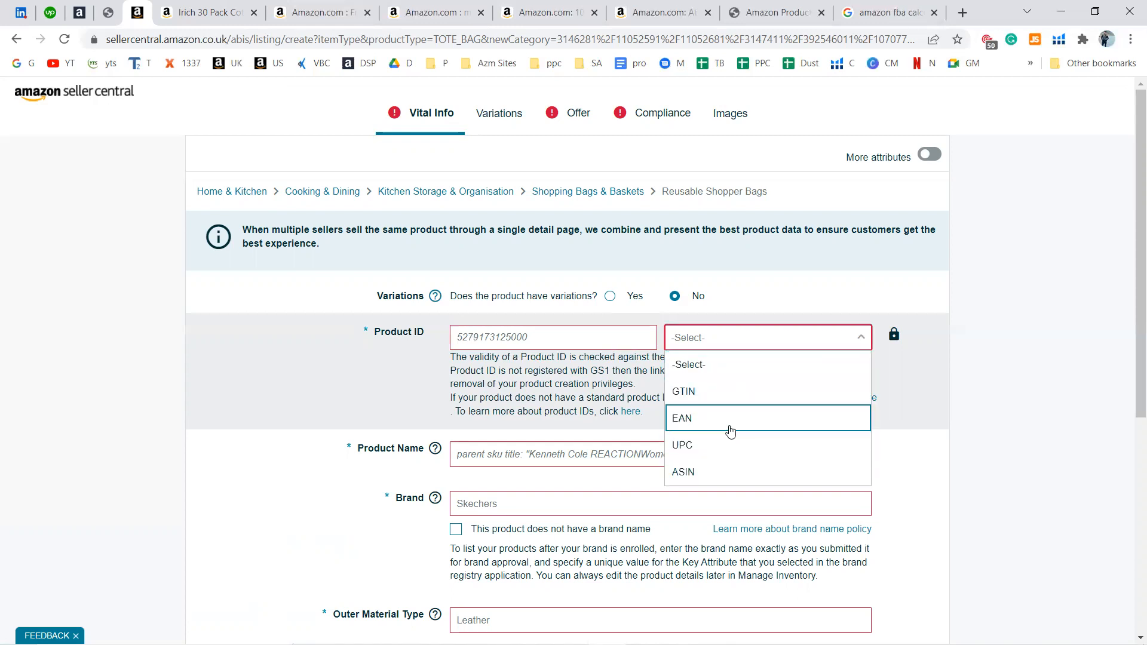
click(963, 387)
mouse_move(644, 644)
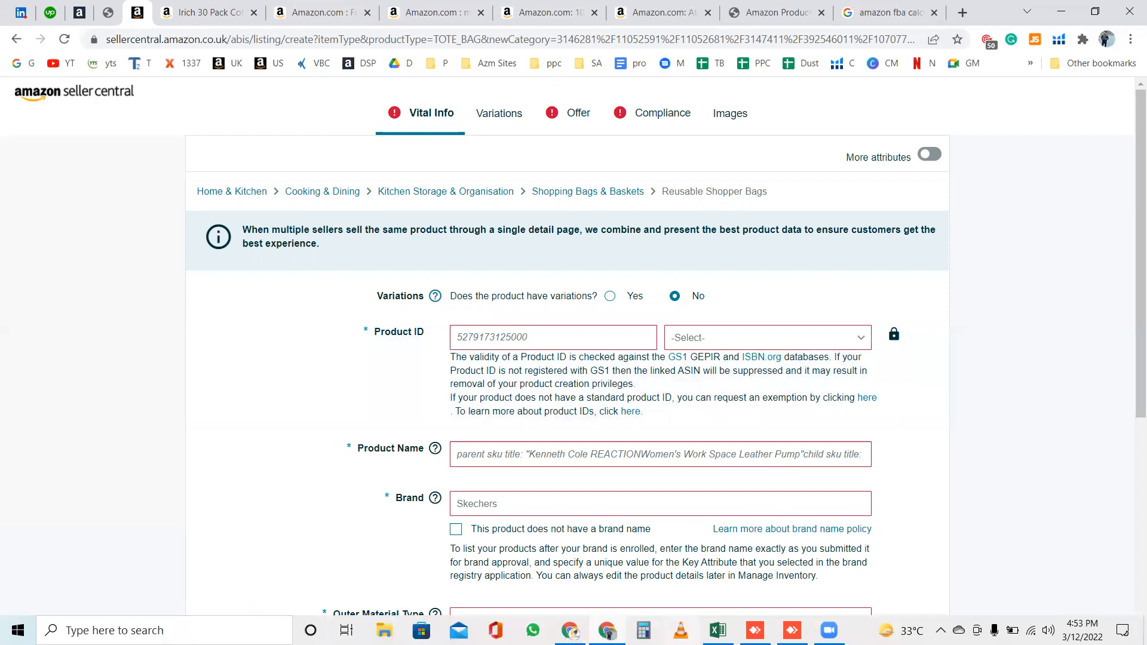
click(717, 630)
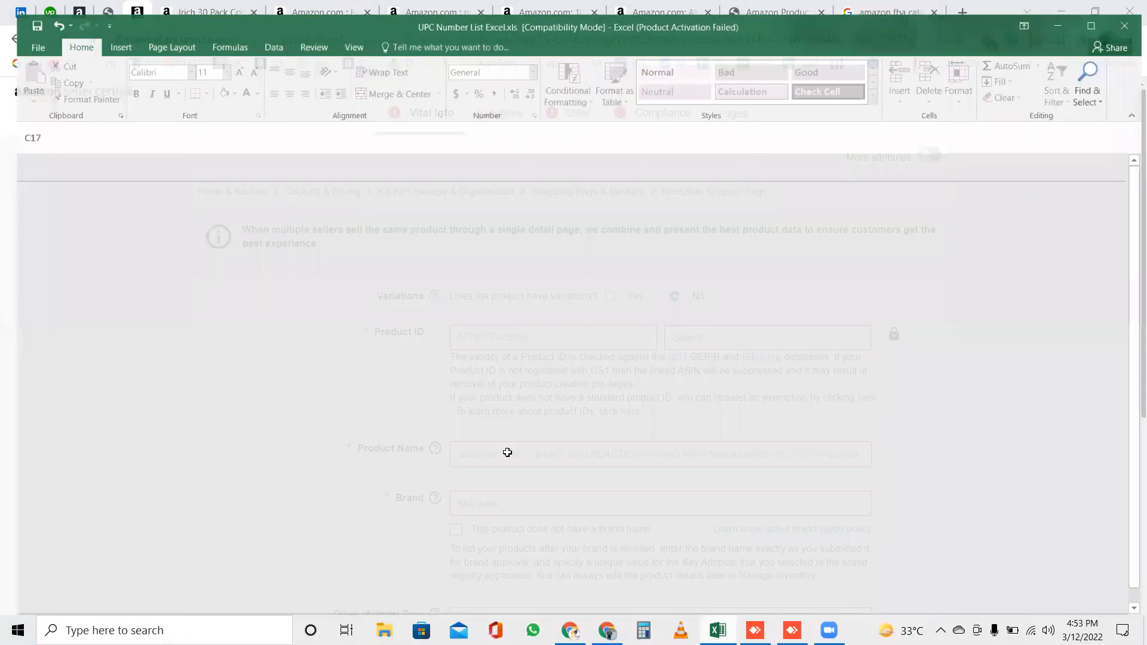
click(83, 293)
key(ctrl+c)
key(alt+Tab)
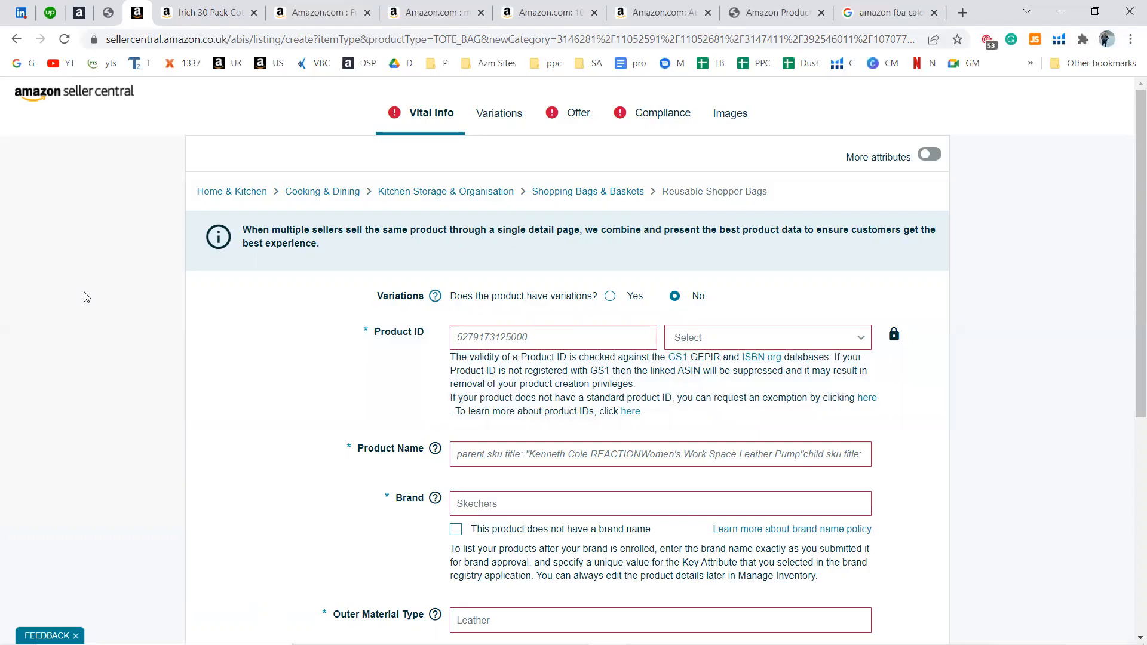
click(507, 339)
key(ctrl+v)
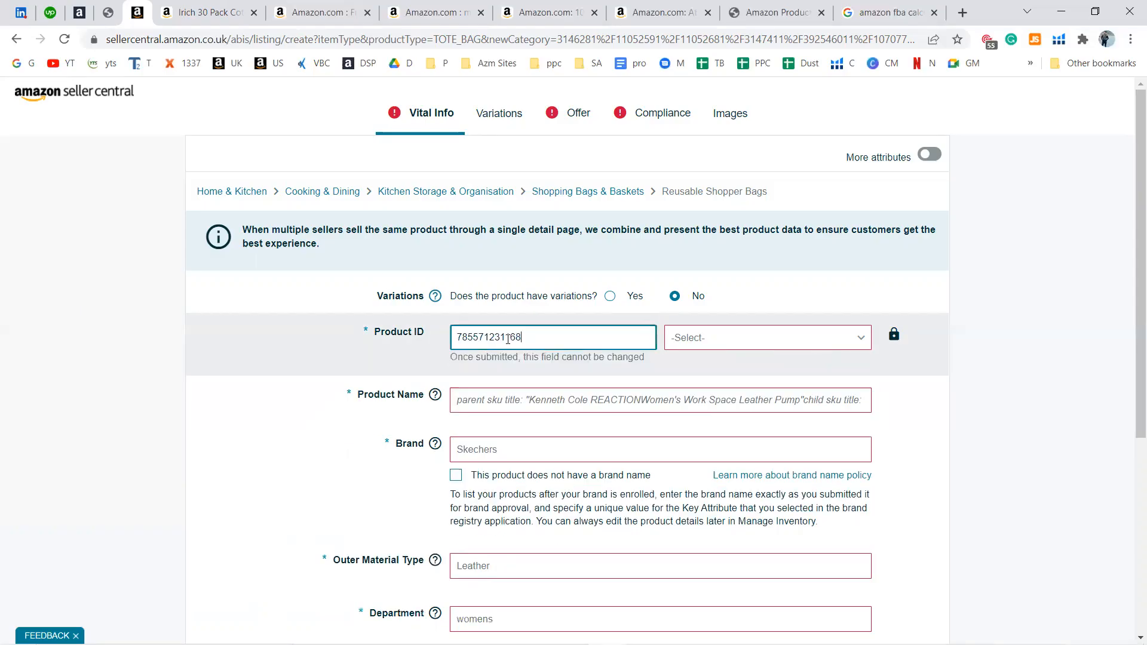
click(792, 338)
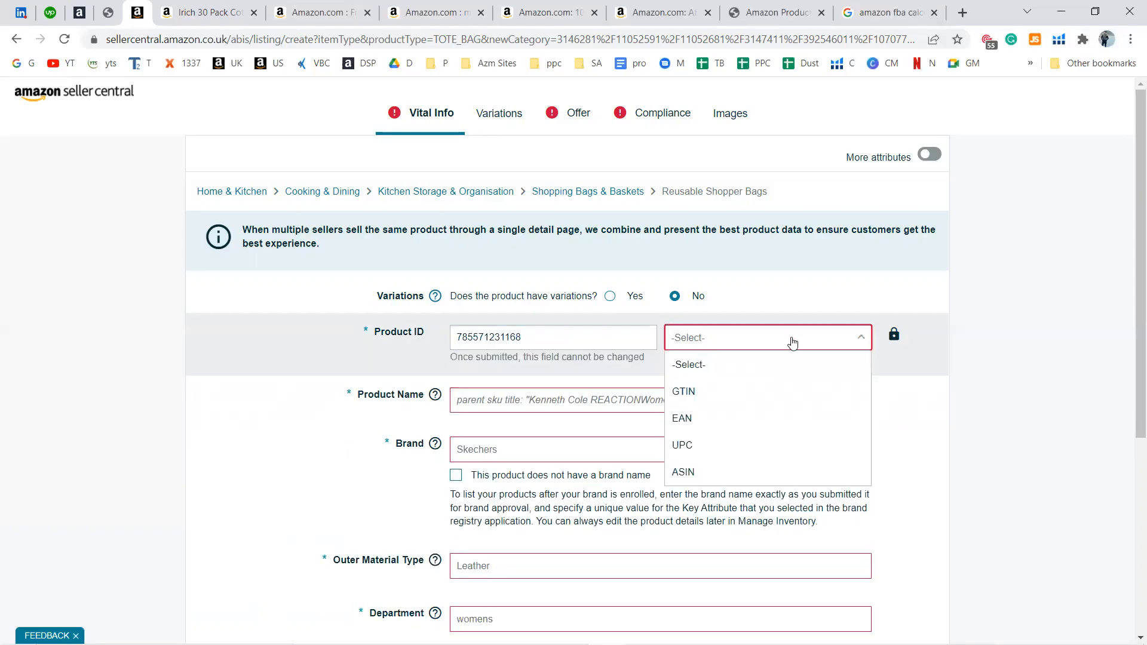
click(764, 445)
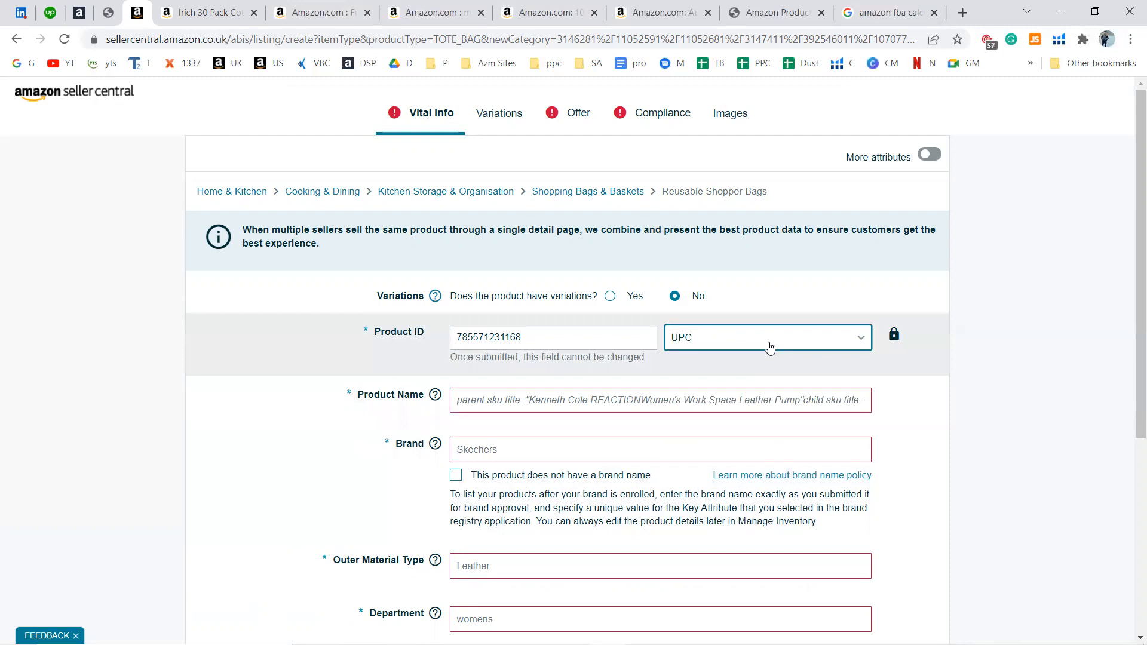
Step: Check the Online Character Count page in the other Chrome window and return to the new listing's vital info
click(655, 392)
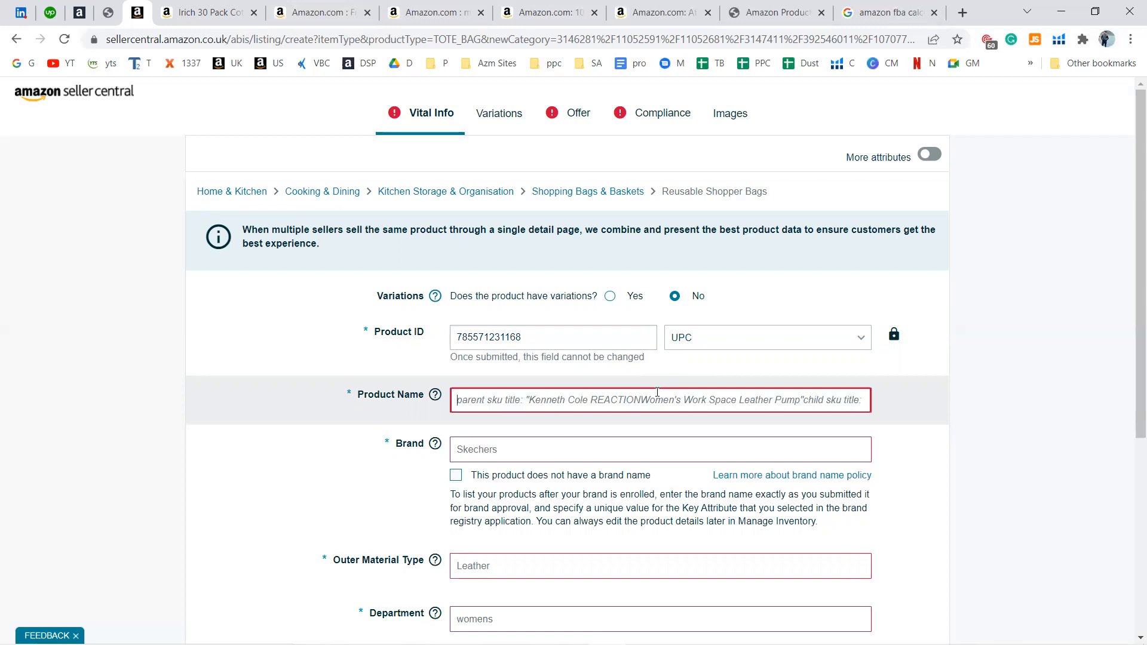
key(alt+Tab)
key(alt+Tab)
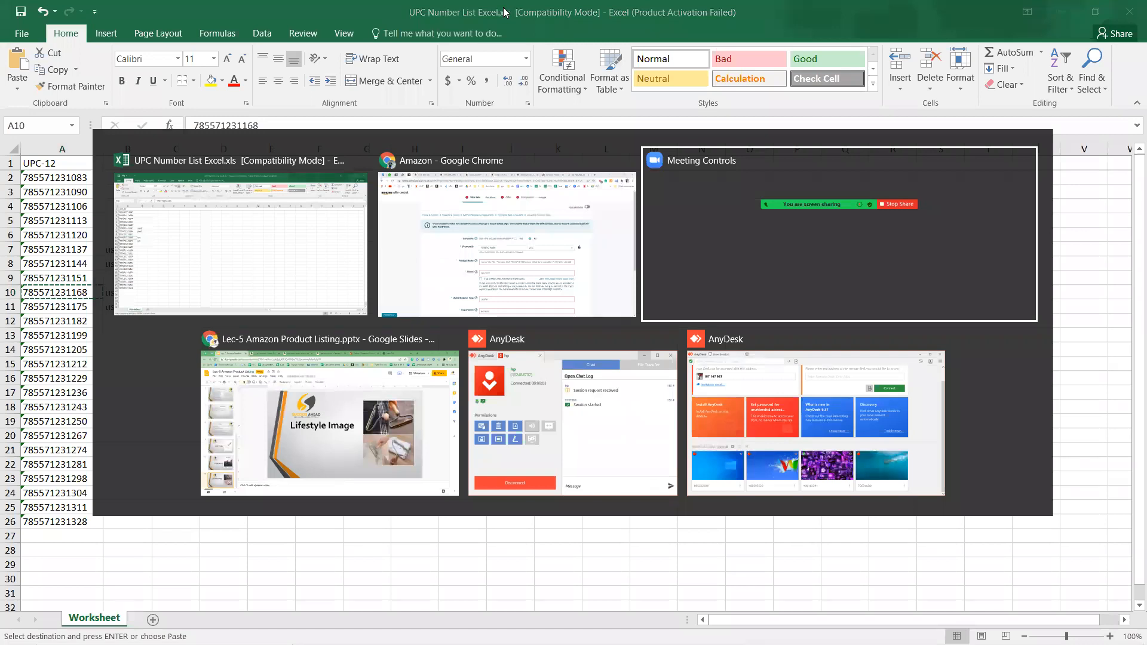
key(alt+Down)
key(alt+Left)
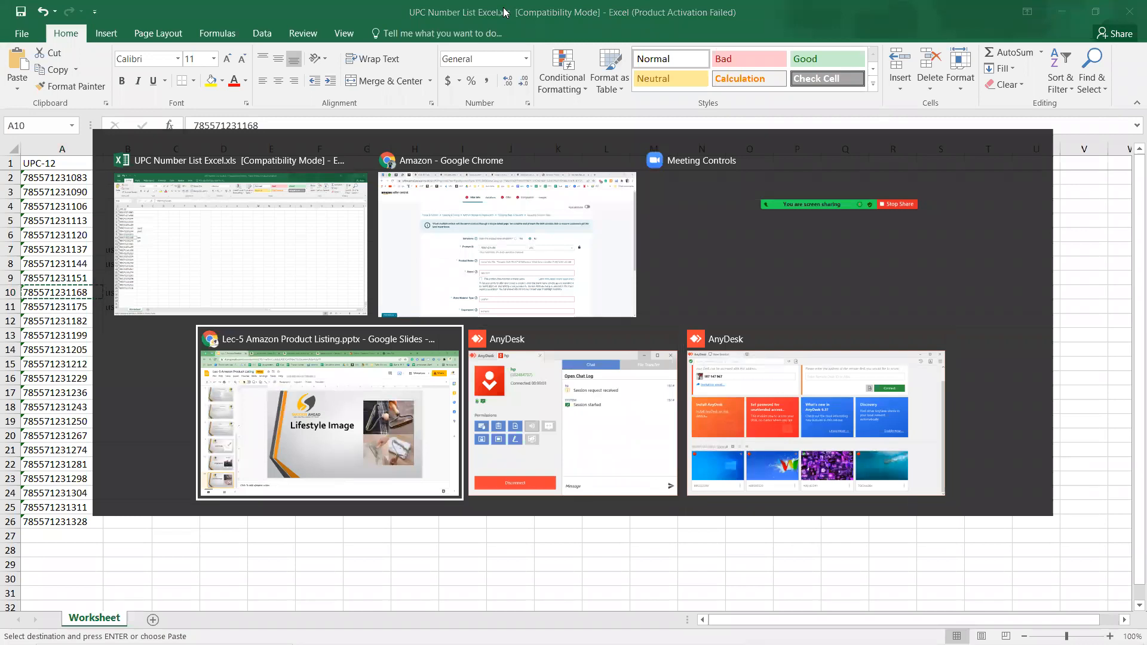
click(775, 10)
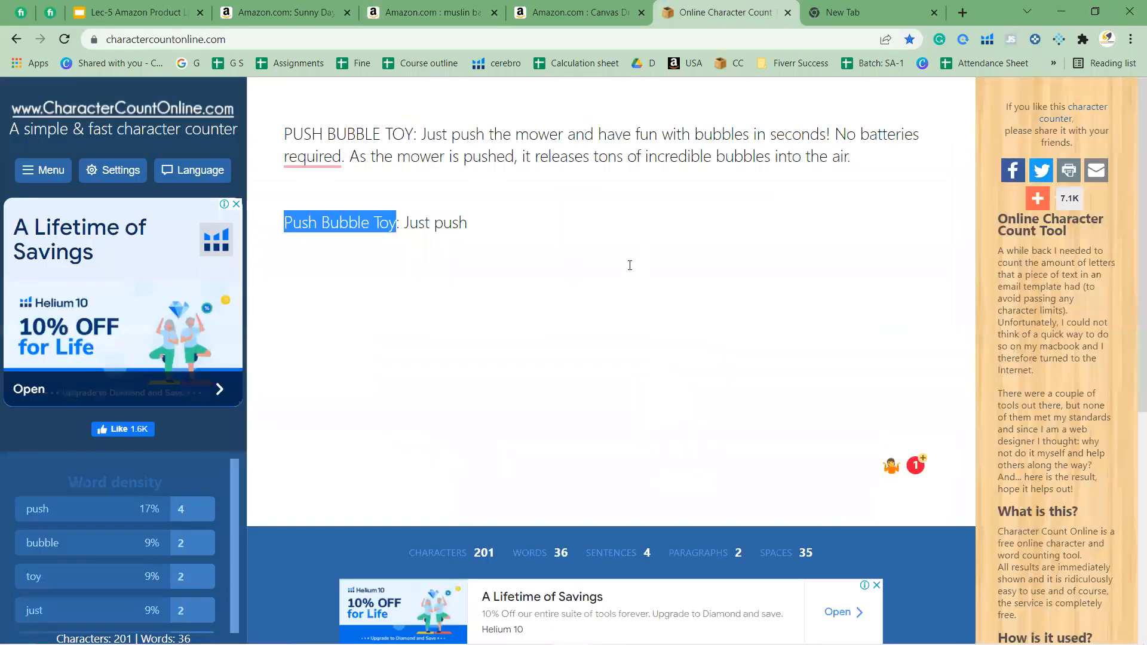
key(alt+Tab)
key(alt+Tab)
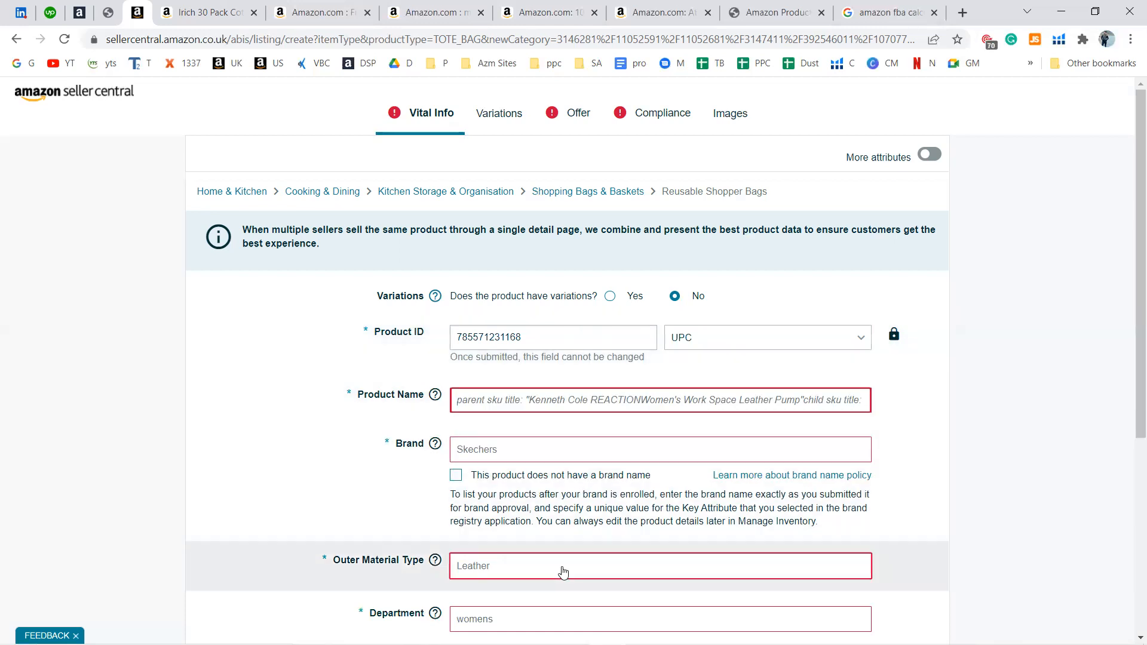
Step: Set the brand to Mega Mounts and copy it in as the start of the product name
click(511, 460)
click(512, 472)
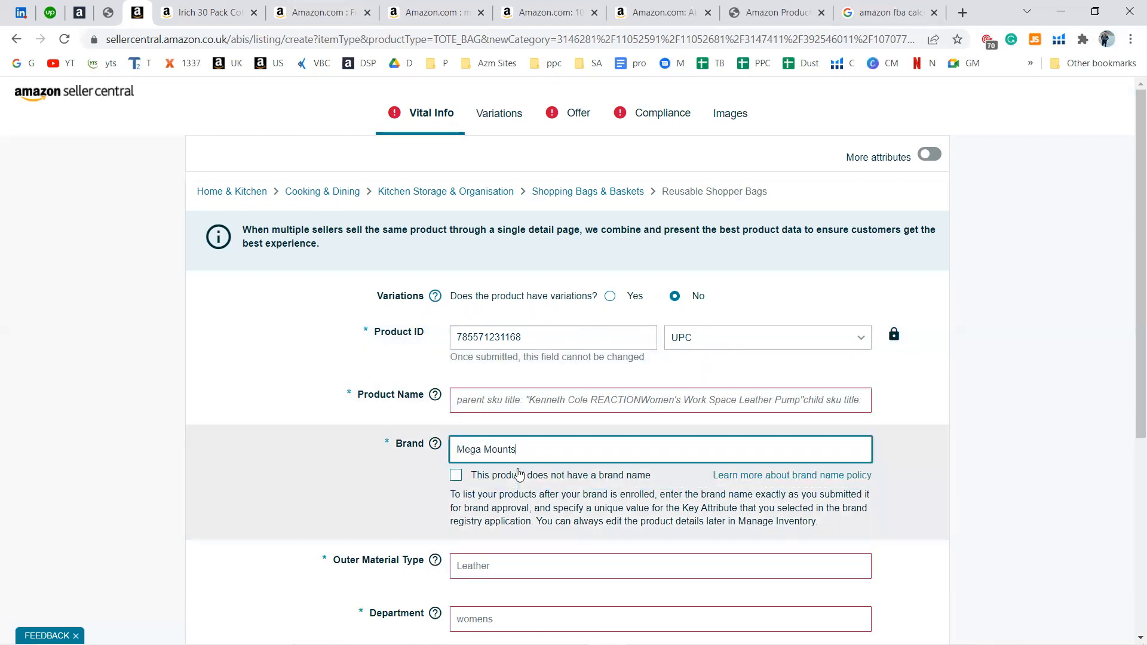
key(ctrl+a)
click(502, 402)
key(ctrl+v)
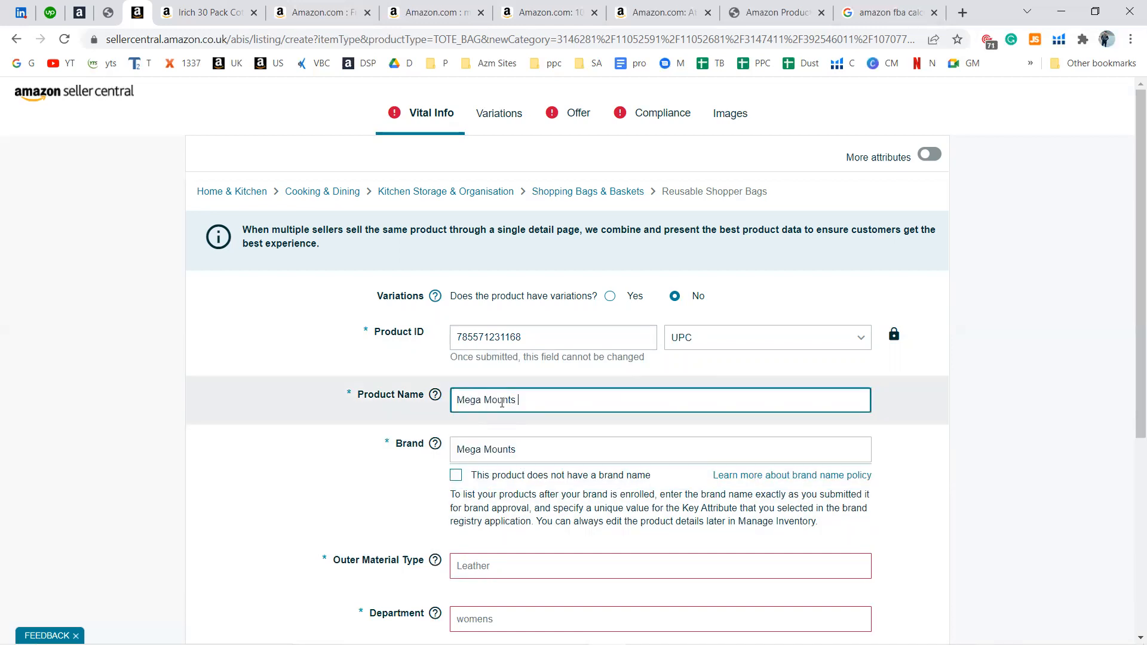
Step: Complete the product name as "Mega Mounts Muslin Bag - 50 Pack of Drawstring (3 x 4 Inches)"
text(Musl)
text(in Bag)
text( -)
text(50 Pack i)
text(of Dr)
text(wa)
key(BackSpace)
key(BackSpace)
text(awstrin)
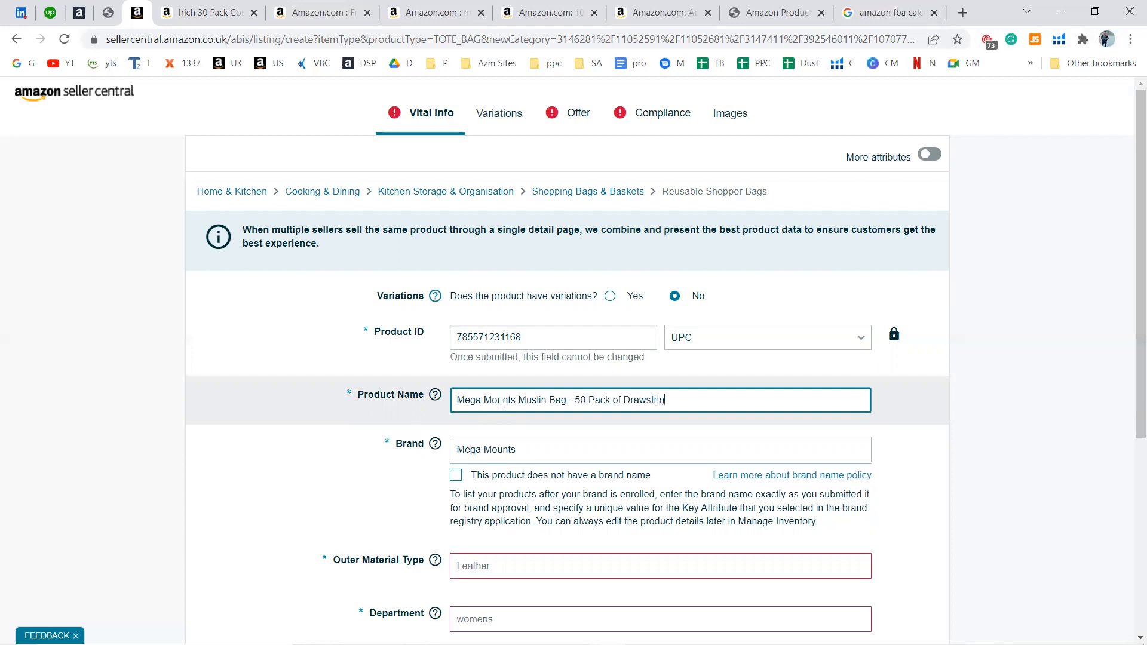
text(g ())
text(3)
text( x 4 )
text(Inches)
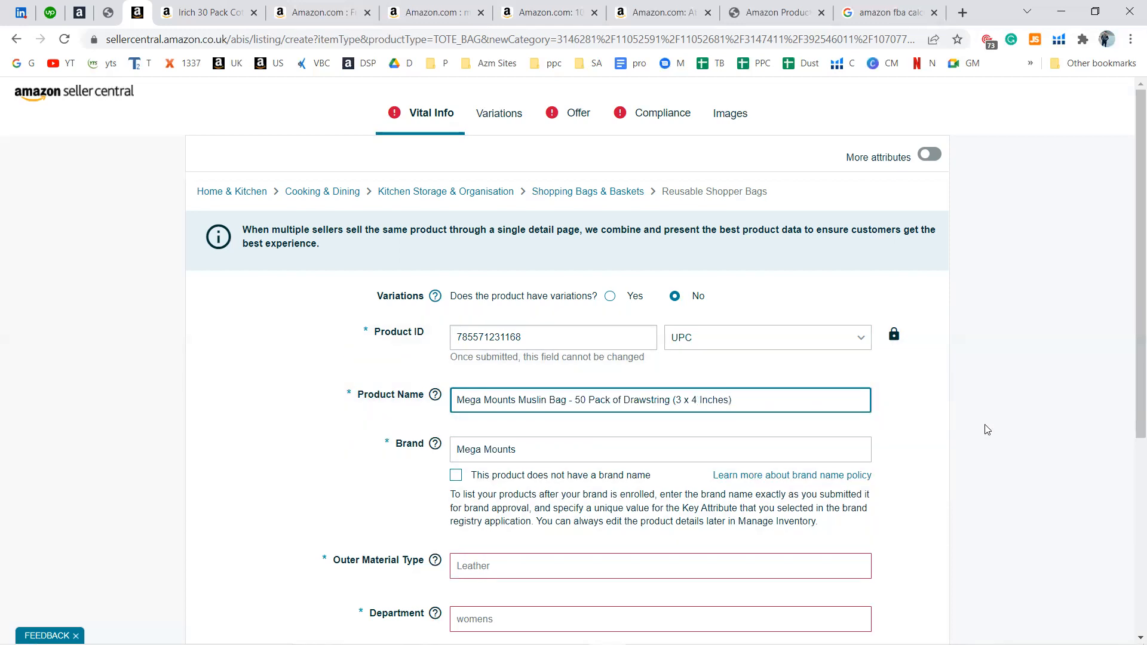
Step: Look through the Outer Material Type options and check the Irich listing for the bag's material
scroll(987, 429, down, 2)
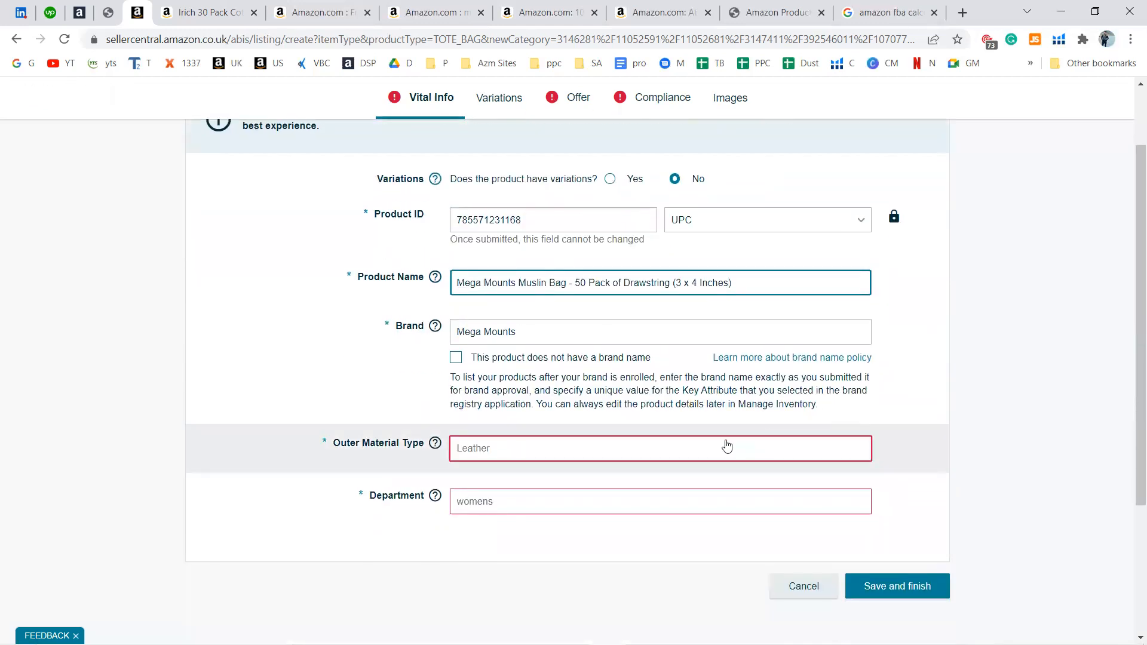
click(726, 447)
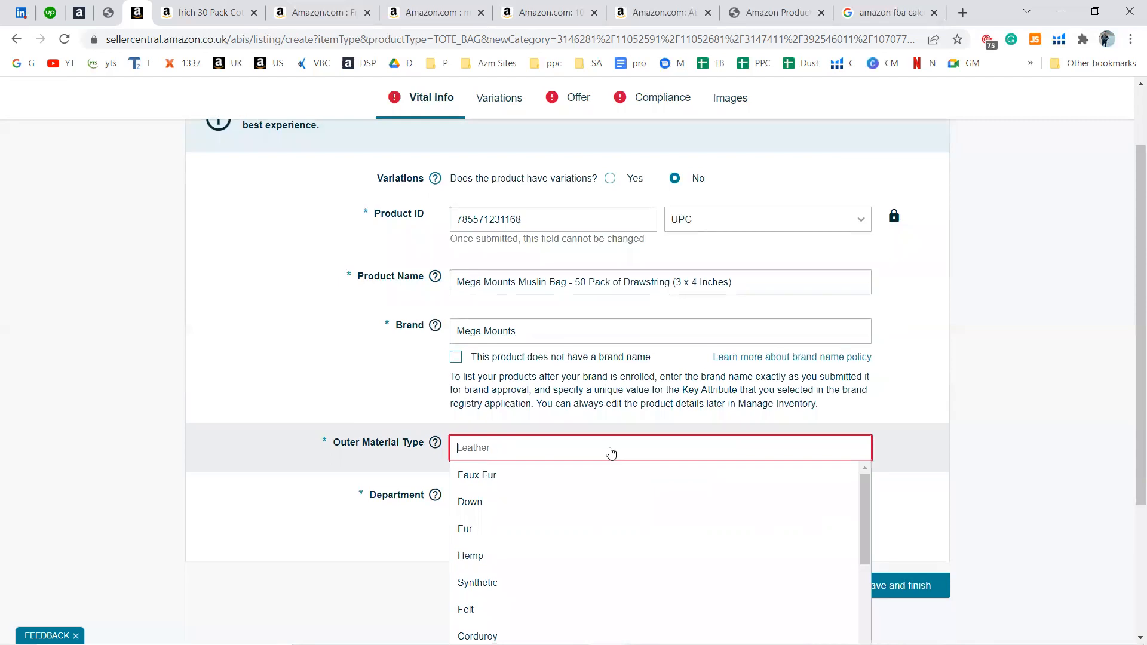
scroll(611, 453, down, 1)
scroll(614, 487, down, 1)
scroll(615, 487, down, 5)
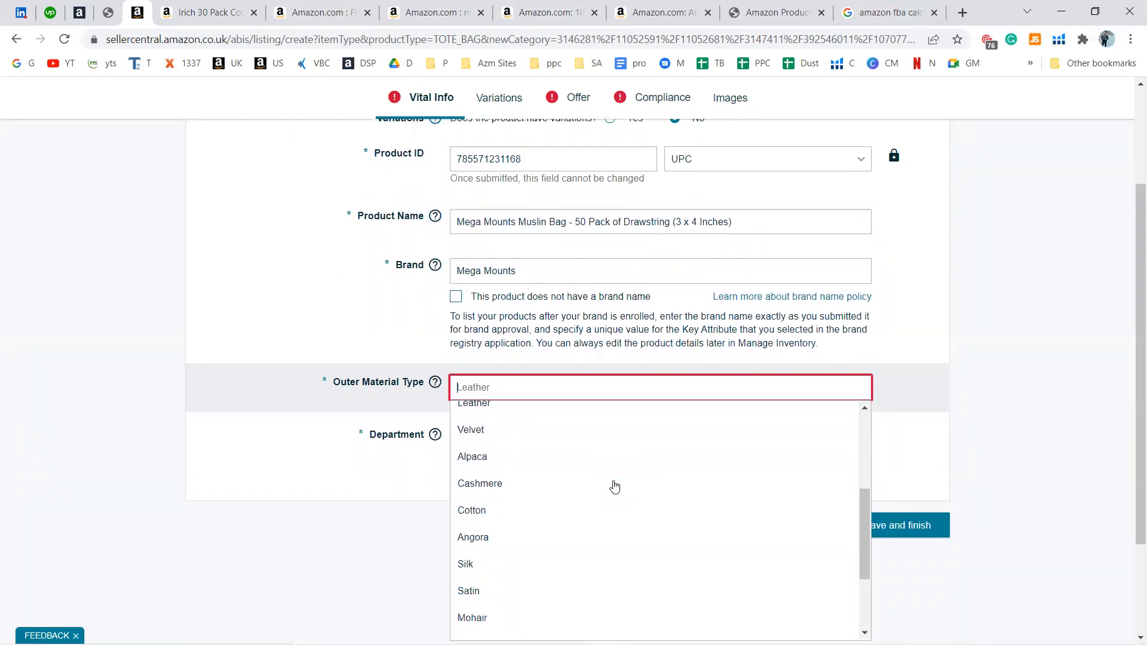
scroll(615, 487, up, 5)
click(241, 10)
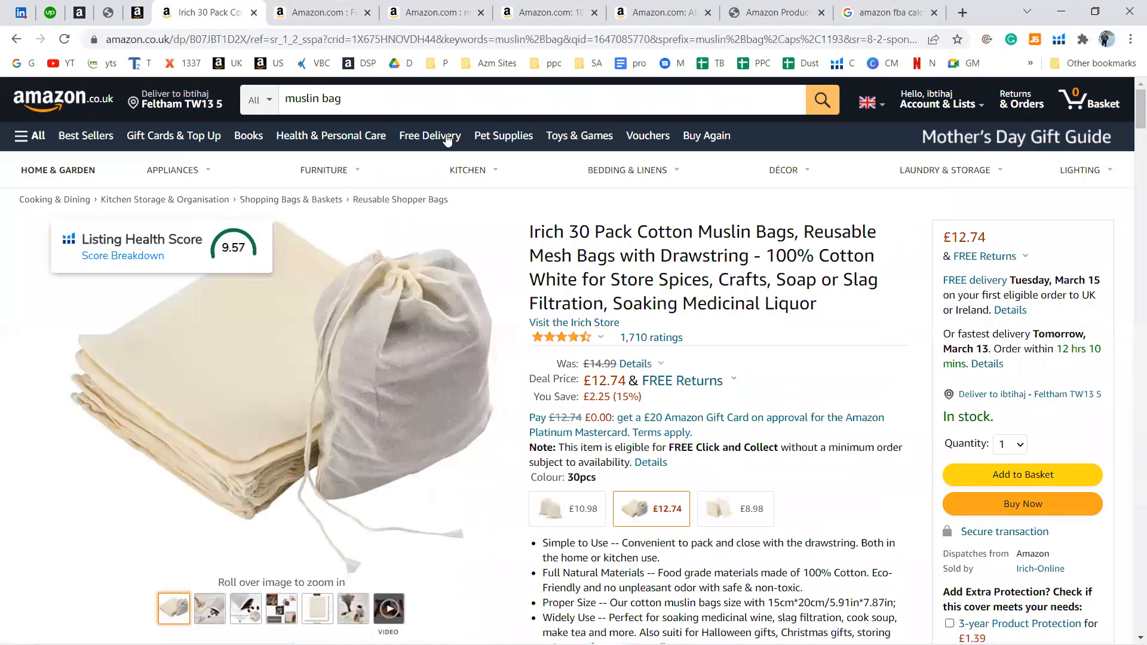
scroll(646, 459, down, 2)
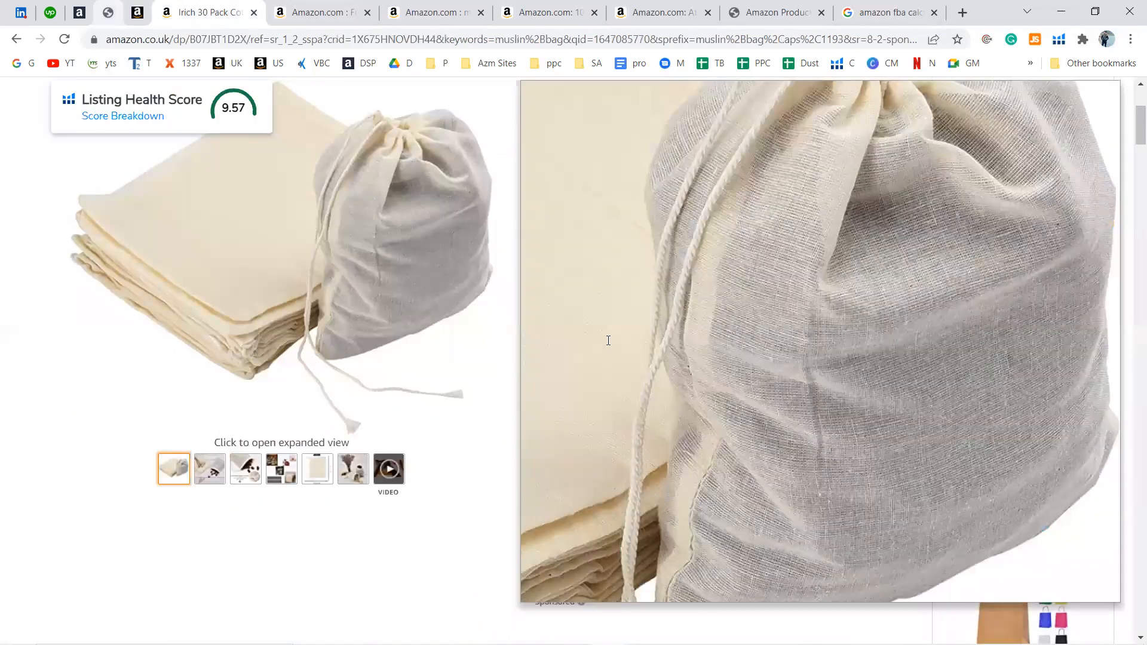
click(137, 12)
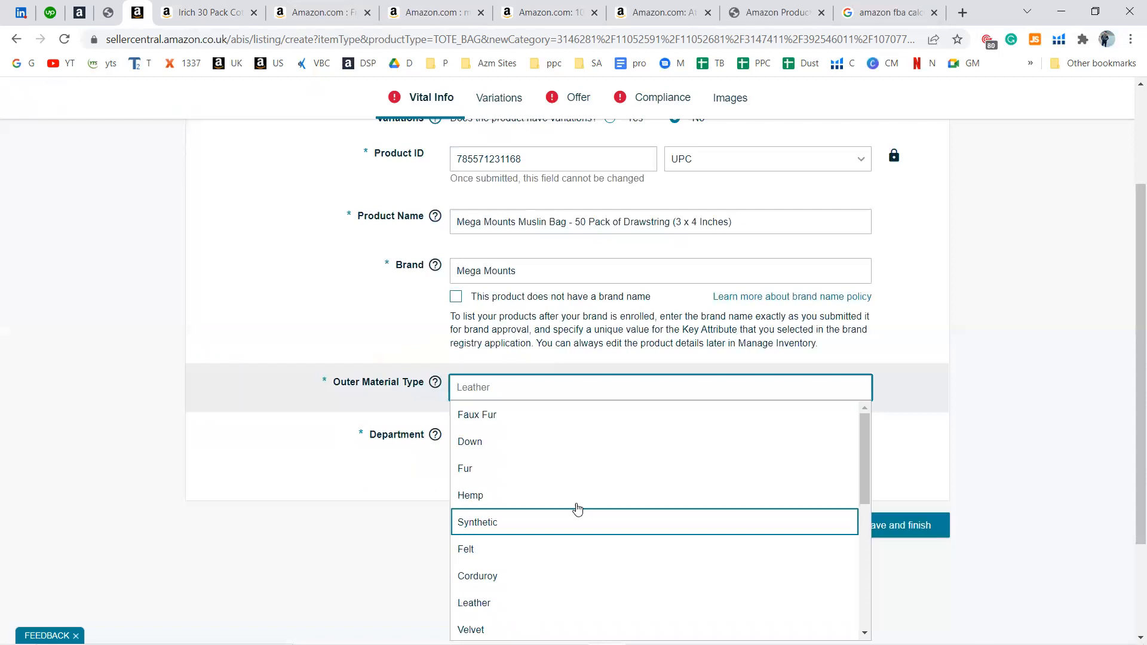
Step: Set the listing's outer material type to Cotton
scroll(666, 351, up, 3)
scroll(667, 350, down, 5)
scroll(578, 410, down, 4)
scroll(580, 413, down, 2)
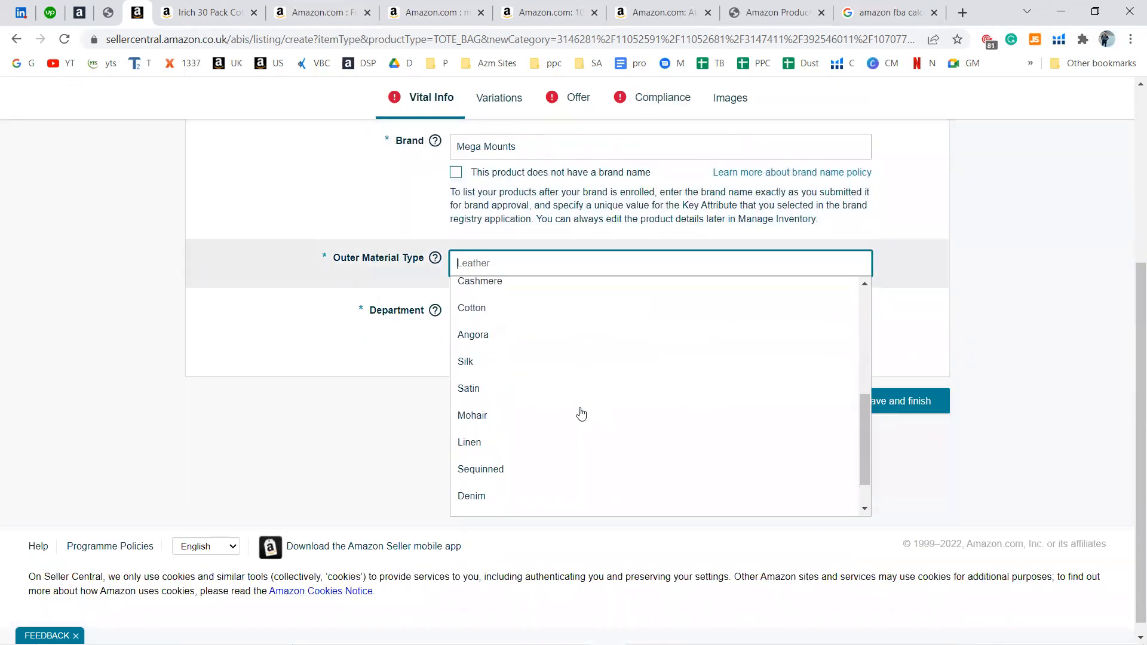
scroll(581, 413, up, 1)
scroll(577, 409, up, 1)
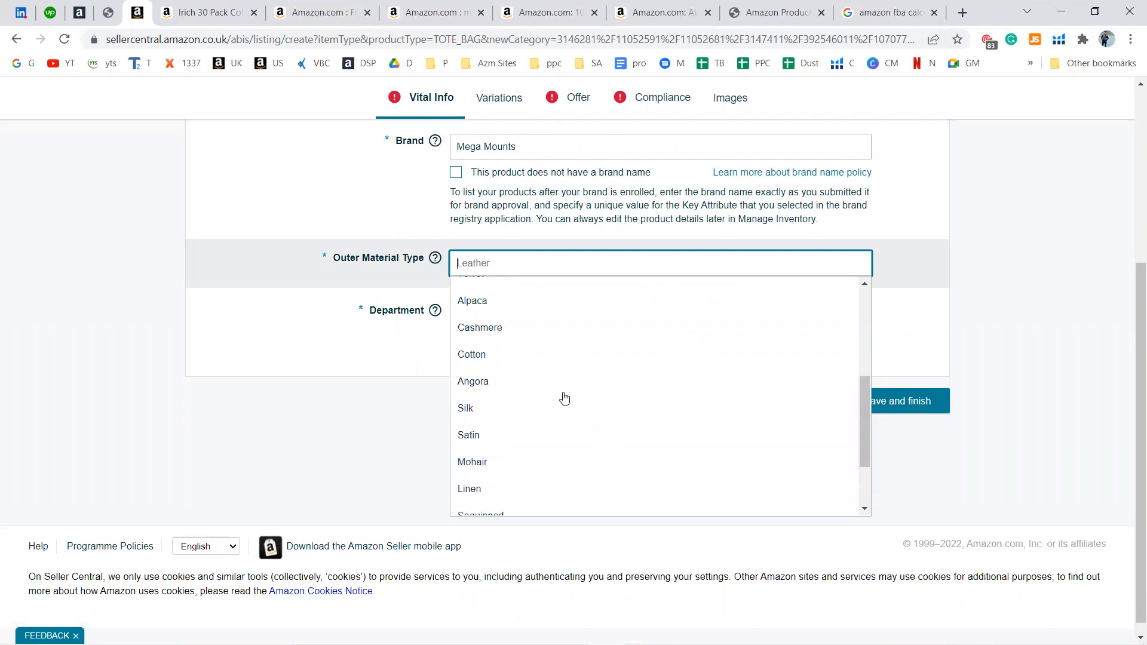
click(518, 359)
Step: View the Department options and search the Irich listing page for "depar" to find its department
click(539, 326)
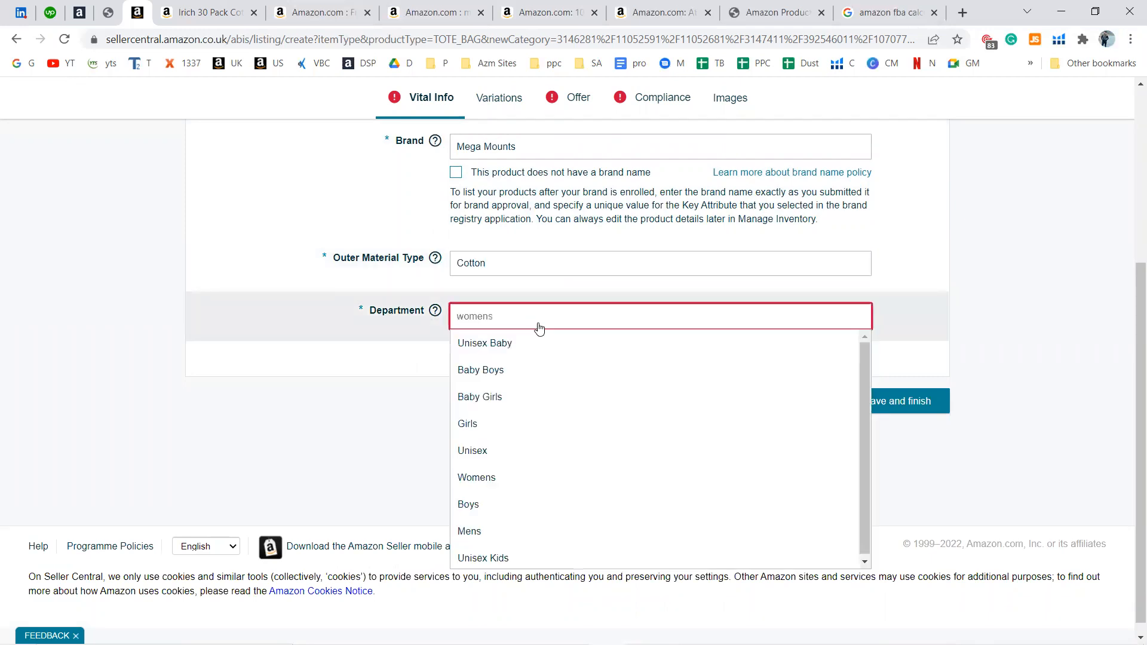
scroll(568, 417, down, 1)
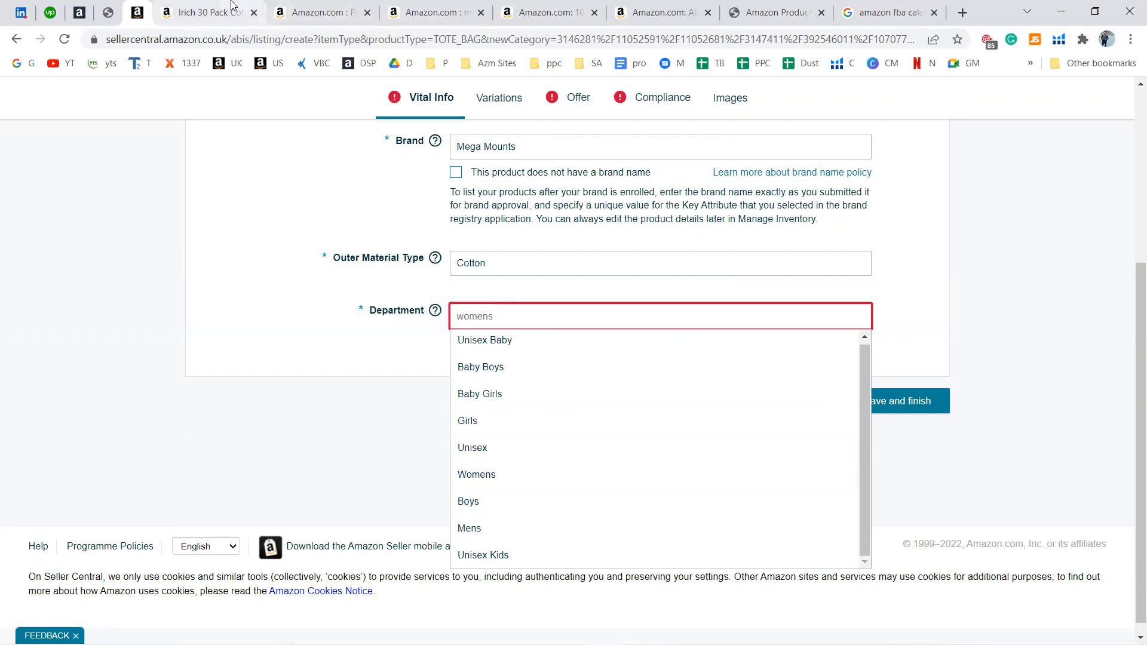
click(258, 6)
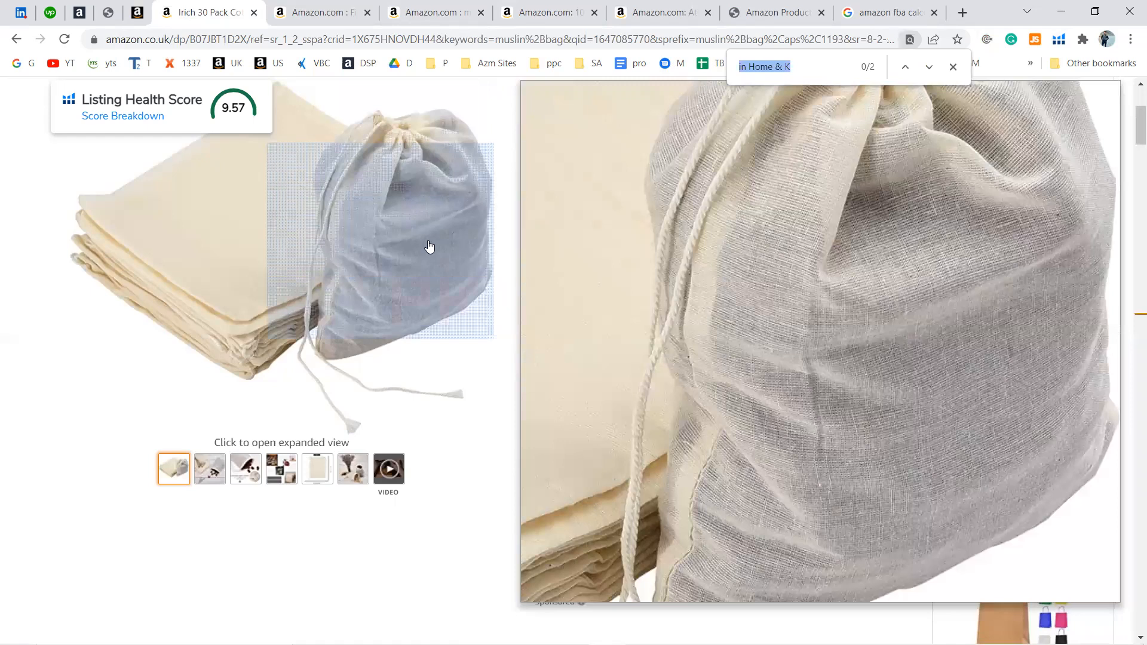
text(depar)
scroll(433, 286, up, 1)
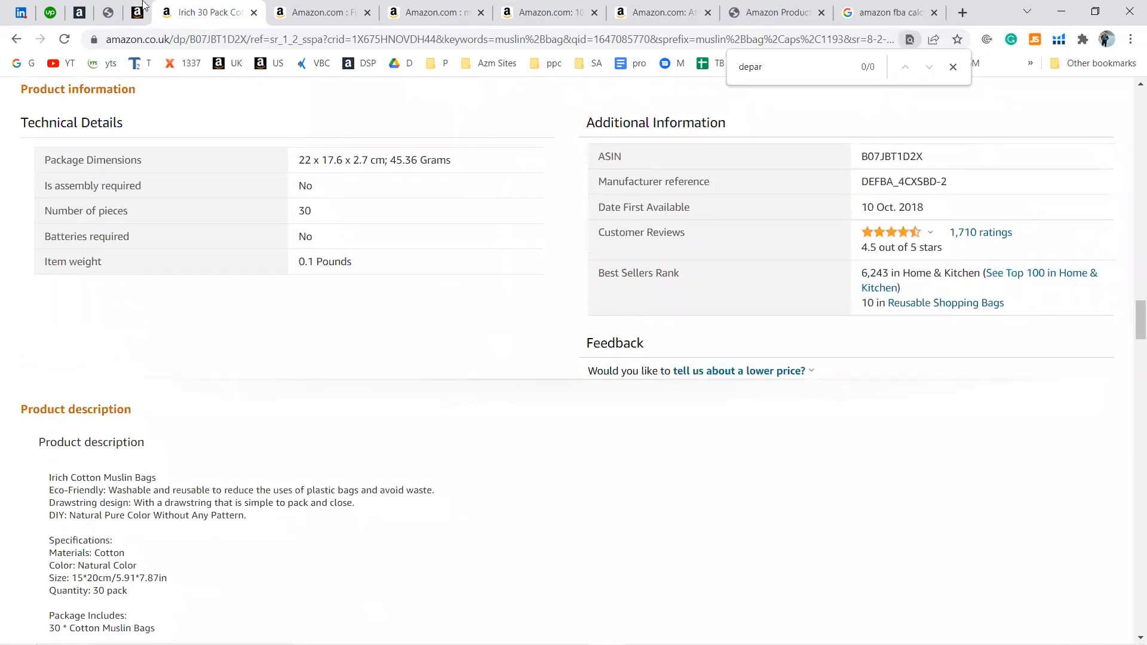
click(137, 12)
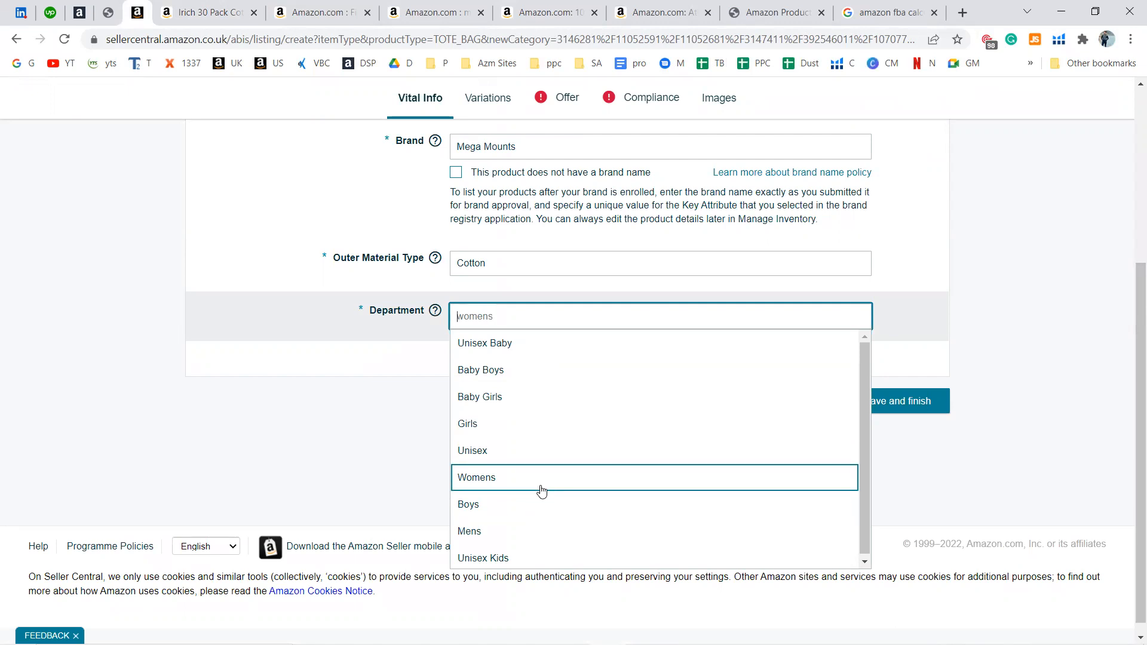
click(541, 491)
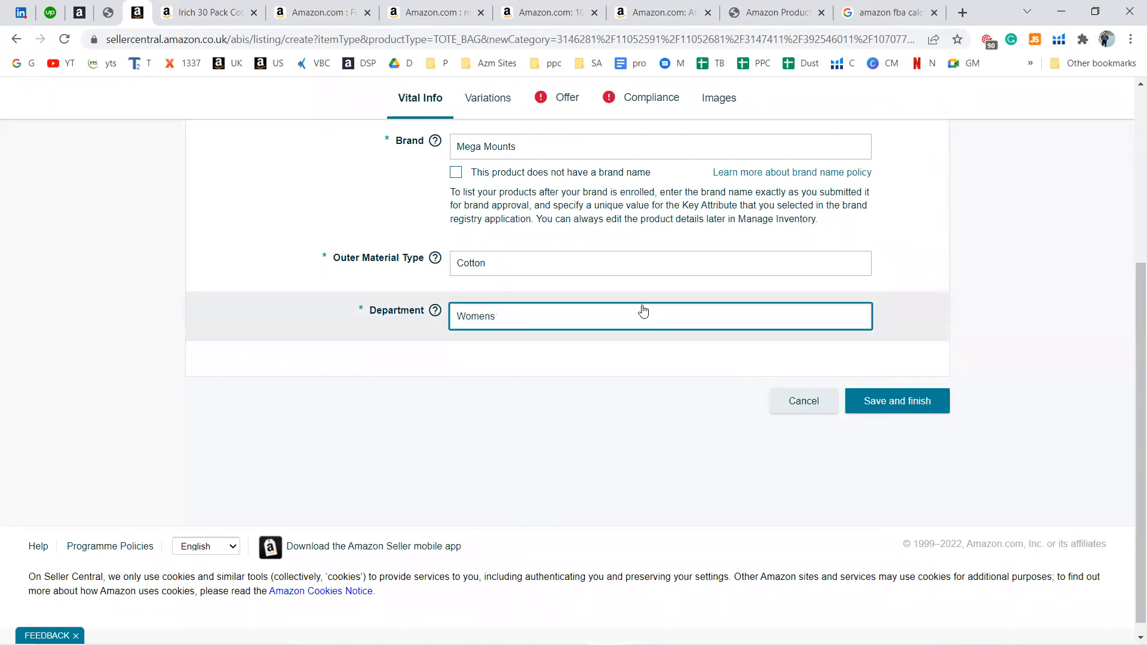
key(BackSpace)
key(BackSpace)
key(BackSpace)
key(BackSpace)
key(BackSpace)
Step: Set the listing's department to Unisex
click(557, 432)
click(500, 263)
click(507, 317)
click(510, 328)
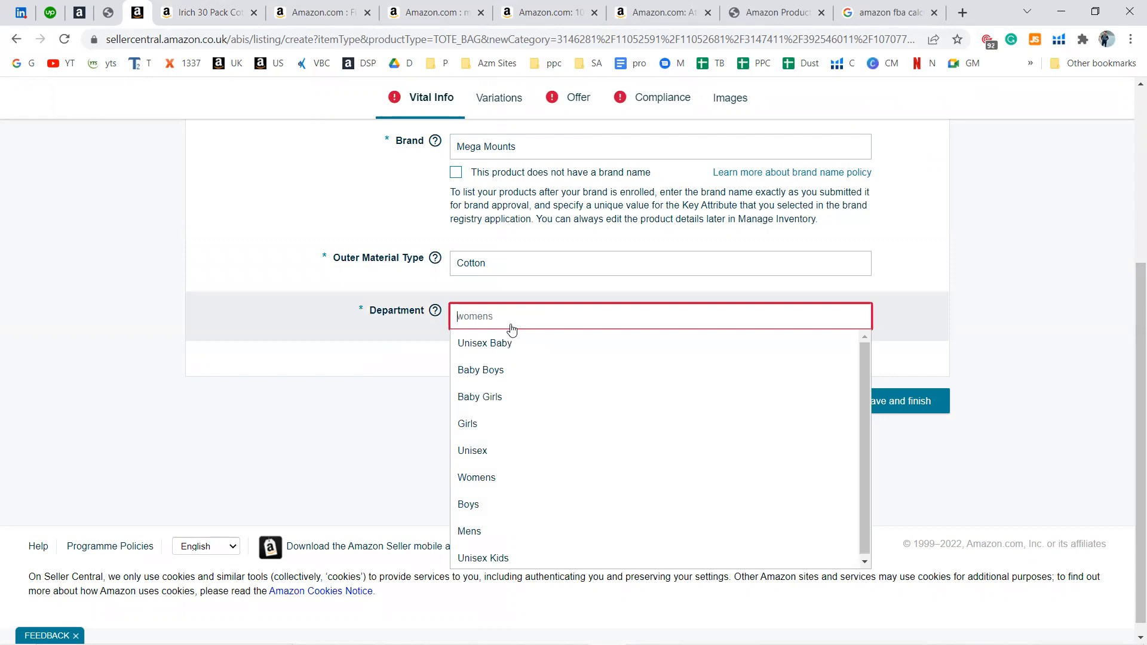
click(545, 450)
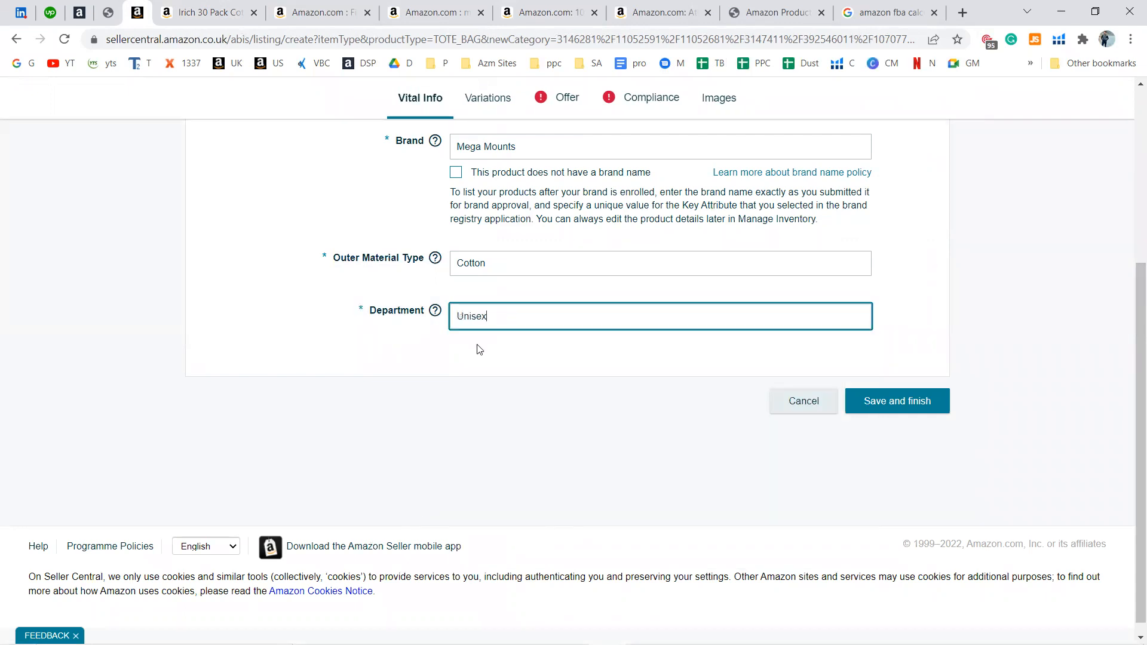
Step: Open the listing's Offer section and set the seller SKU to FBA_Muslin_50
click(559, 108)
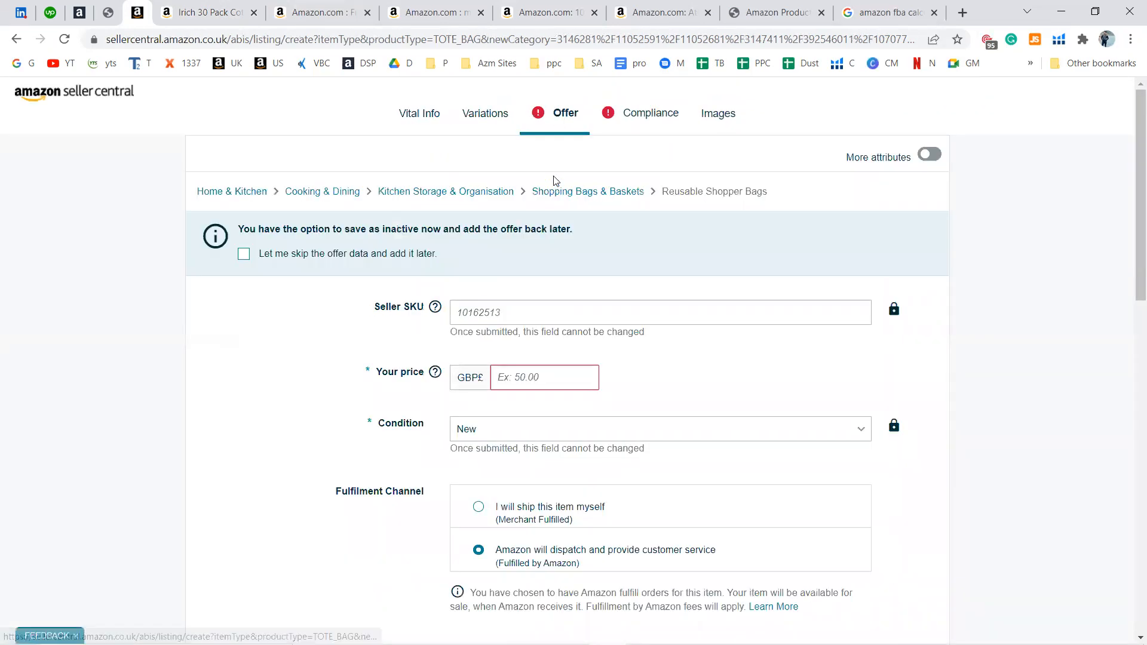
click(516, 307)
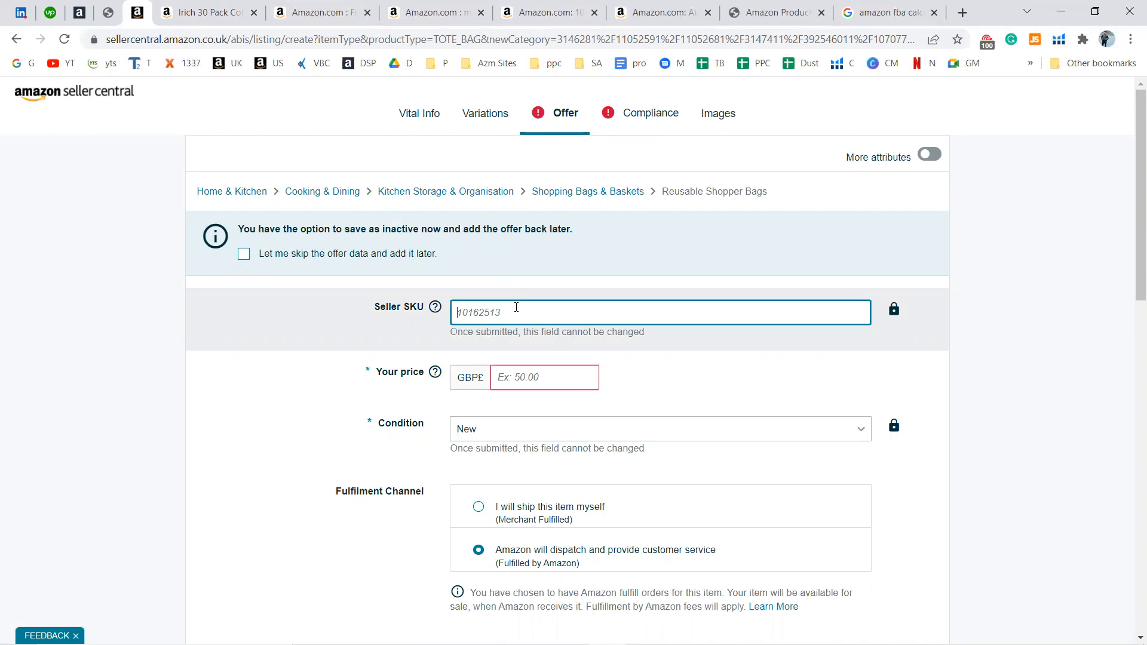
text(FBA_Muslin_50)
Step: Set the offer price to GBP 12 and the item condition to New
click(525, 379)
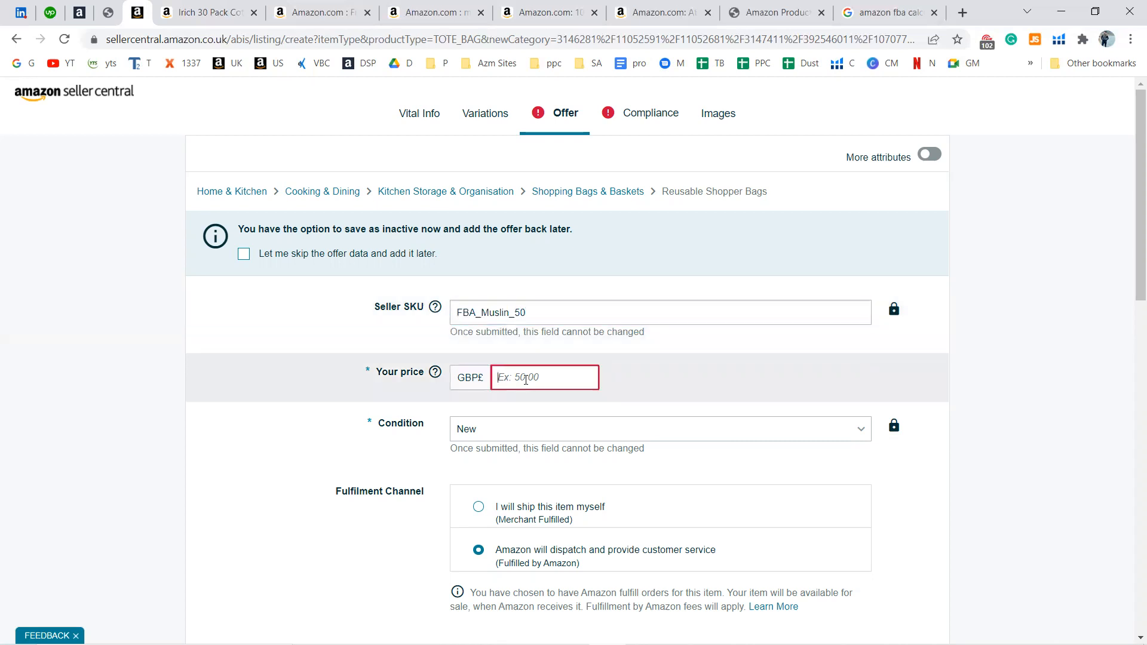
text(12)
click(545, 429)
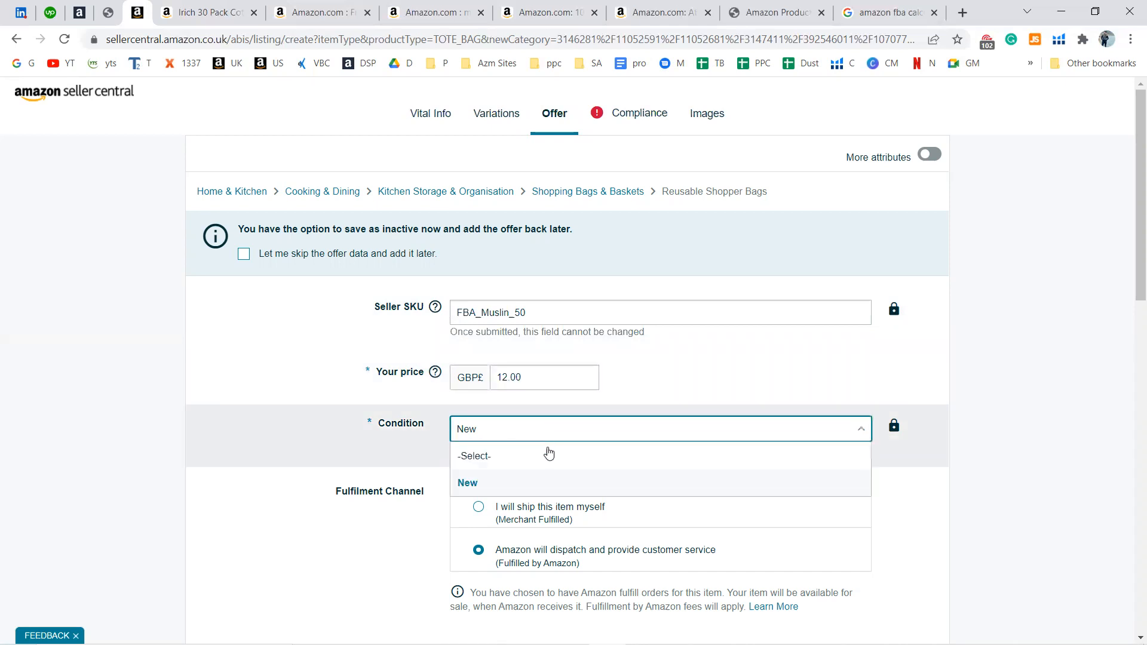
click(546, 482)
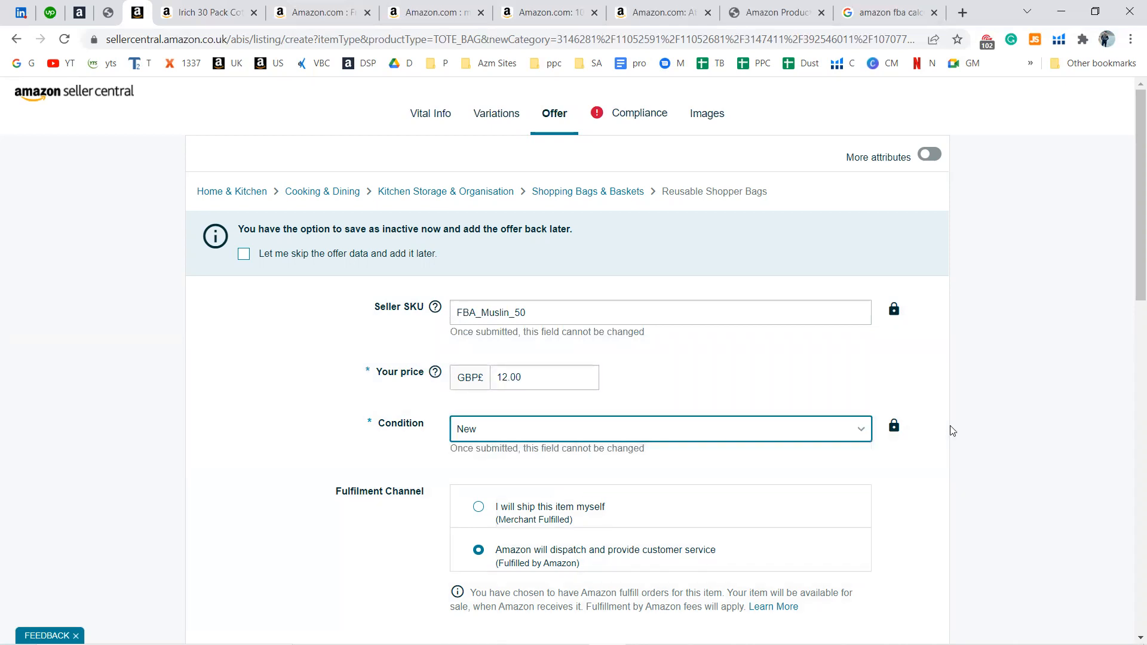
Step: Try the Merchant Fulfilled option as the fulfilment channel and switch back to Fulfilled by Amazon
scroll(950, 426, down, 4)
click(1017, 358)
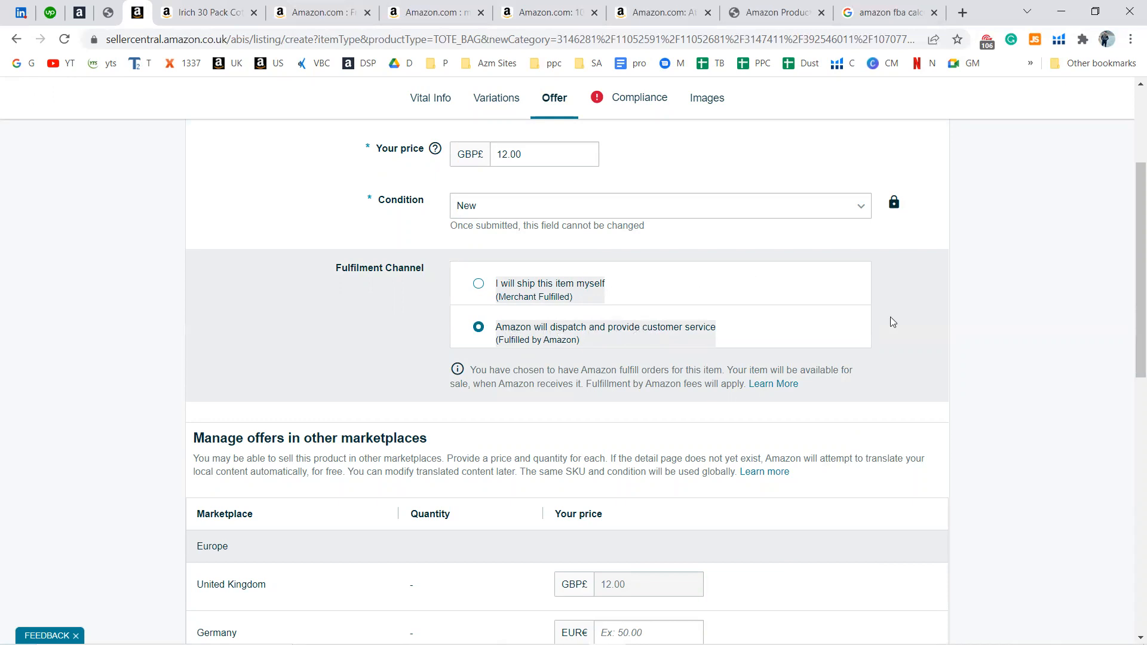
click(478, 284)
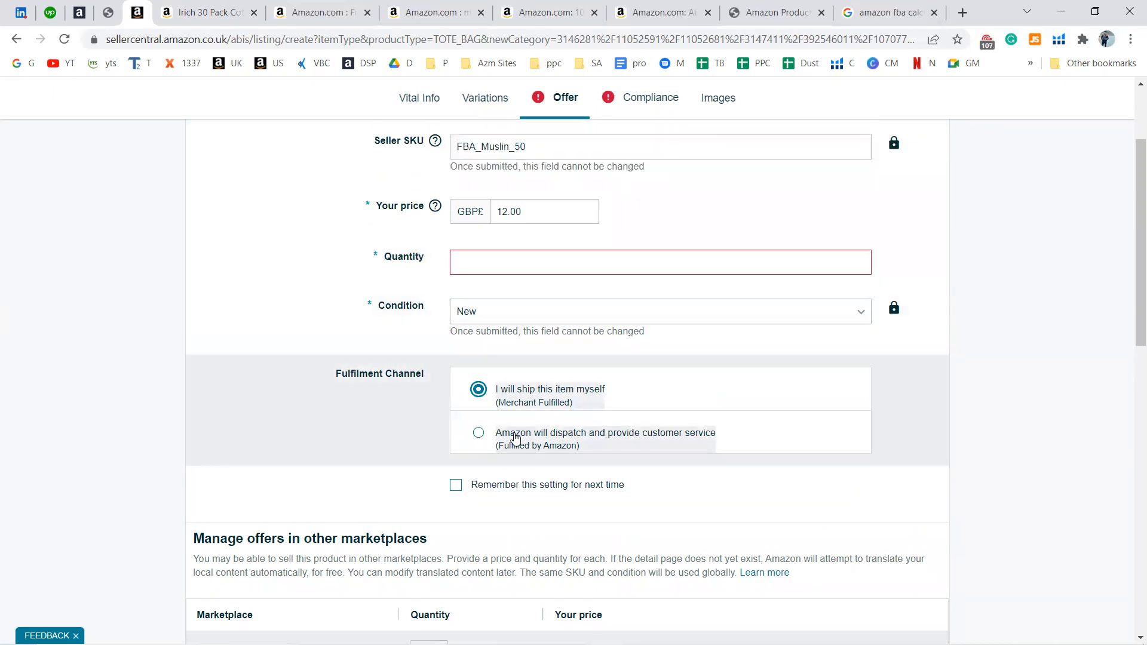
click(513, 440)
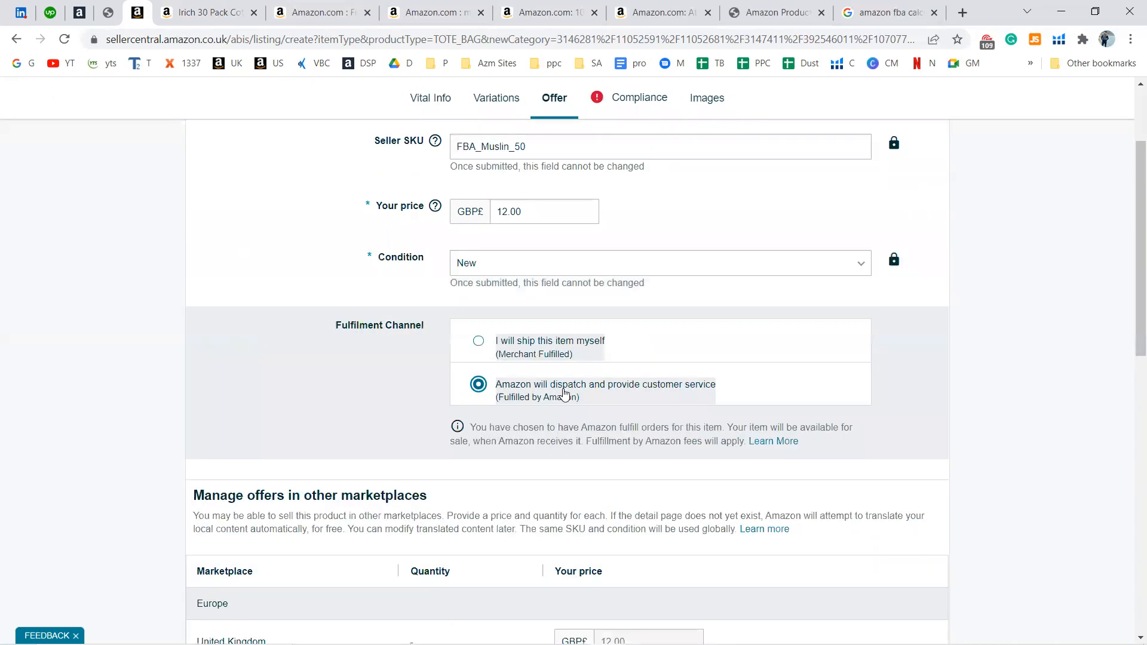
scroll(819, 408, up, 3)
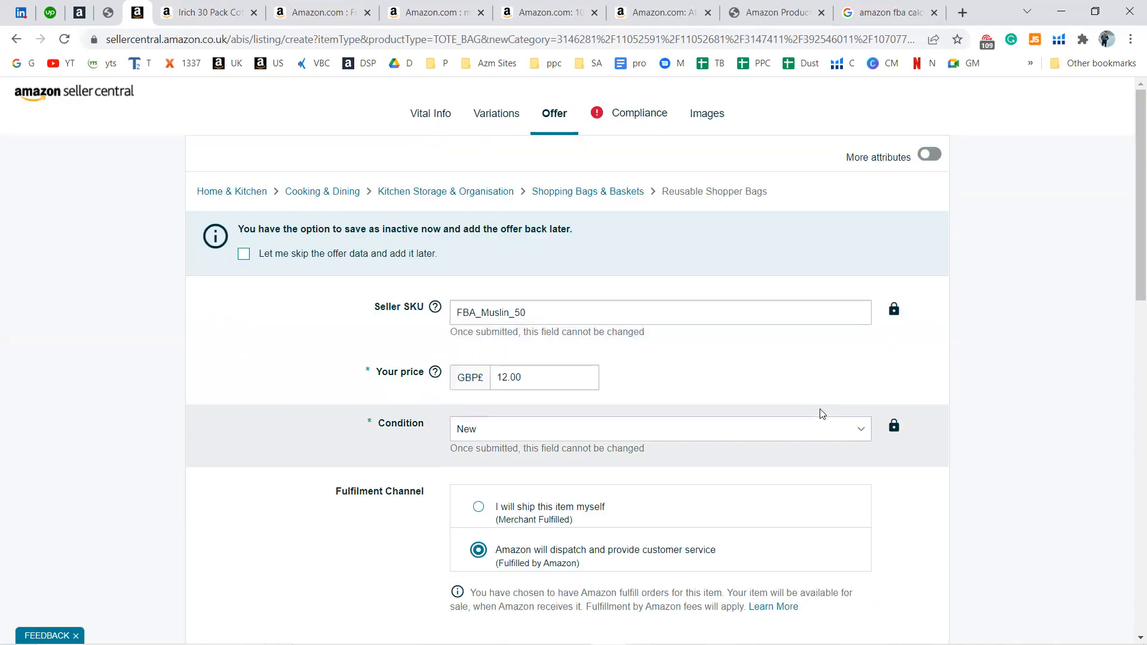
Step: In the listing's Compliance section, set the Country/Region Of Origin to United Kingdom
click(653, 123)
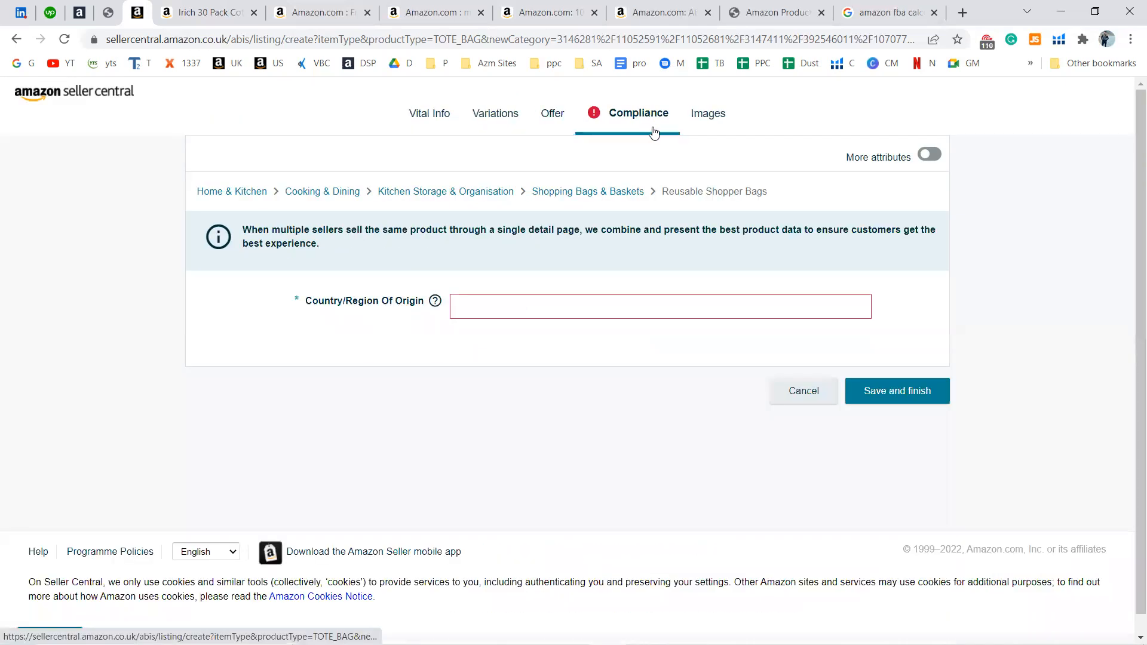
click(642, 310)
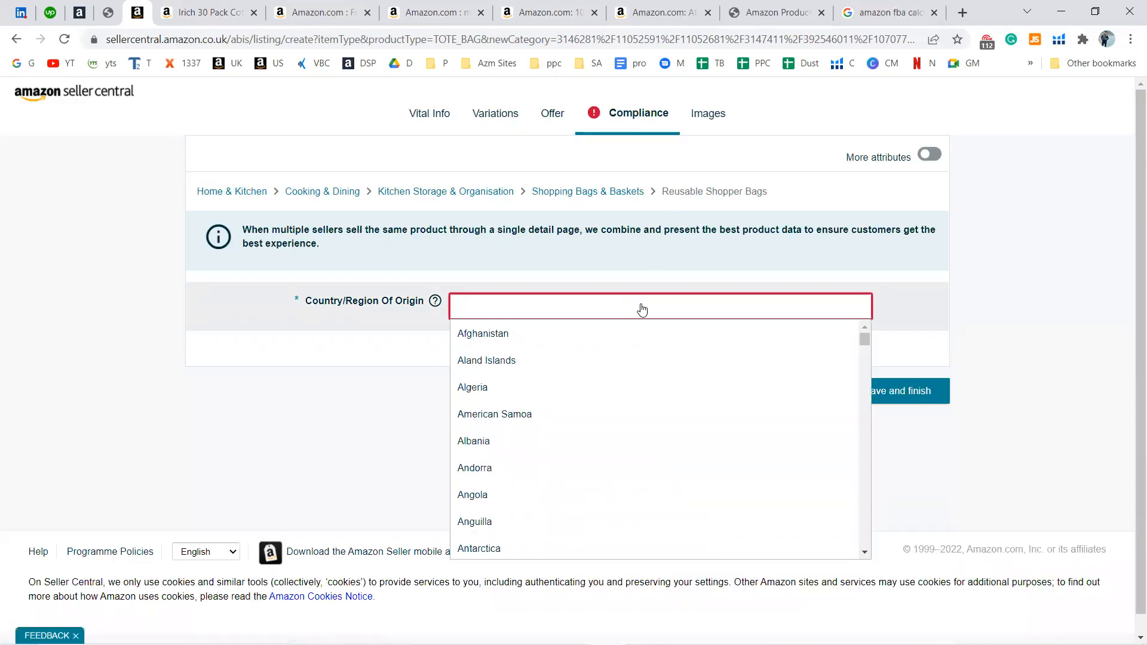
text(nite)
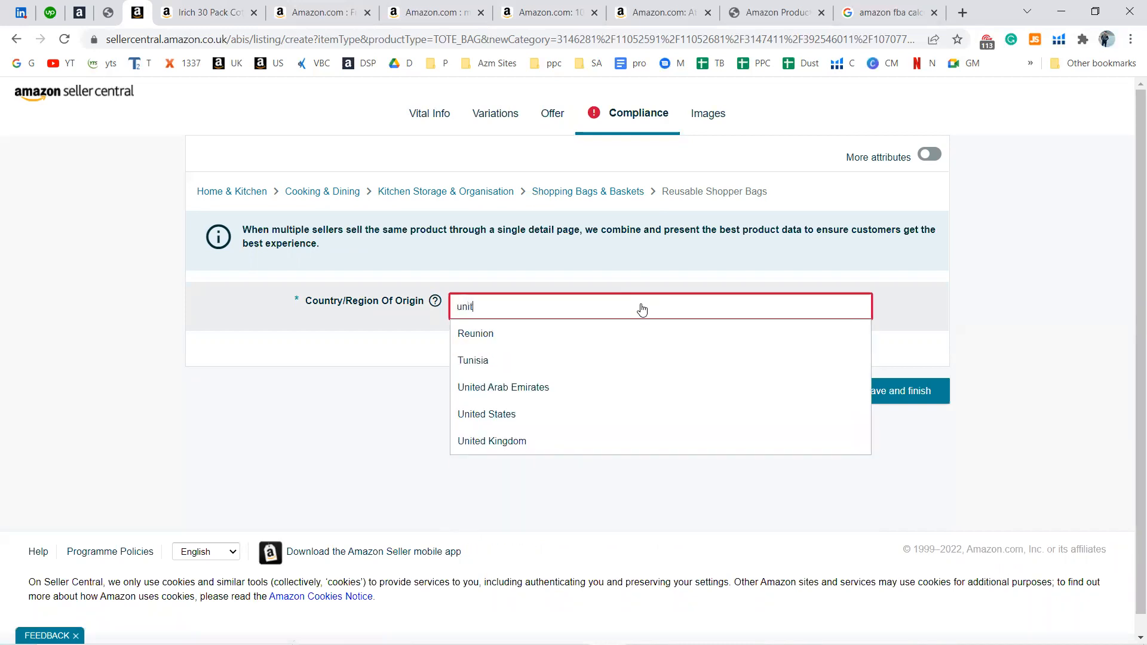
key(Down)
key(Down)
key(Down)
key(Return)
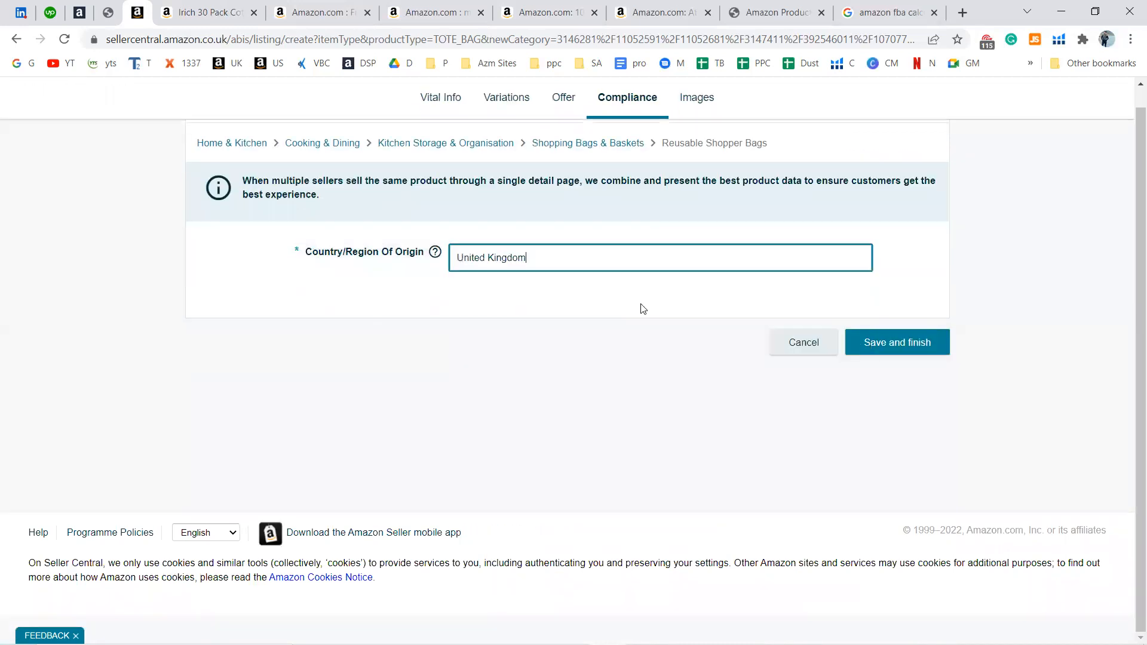
click(648, 327)
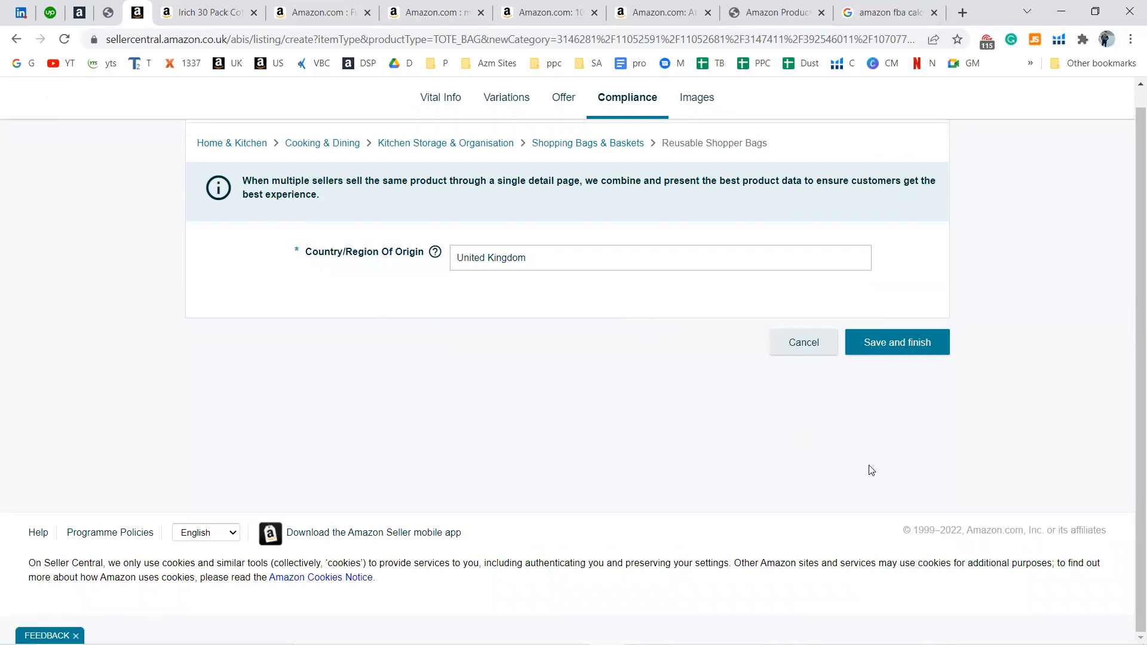
Step: Open the listing's Images section, and bring up the third photo on the Amazon.com page for the 100Pcs Cotton Drawstring Bags
click(693, 102)
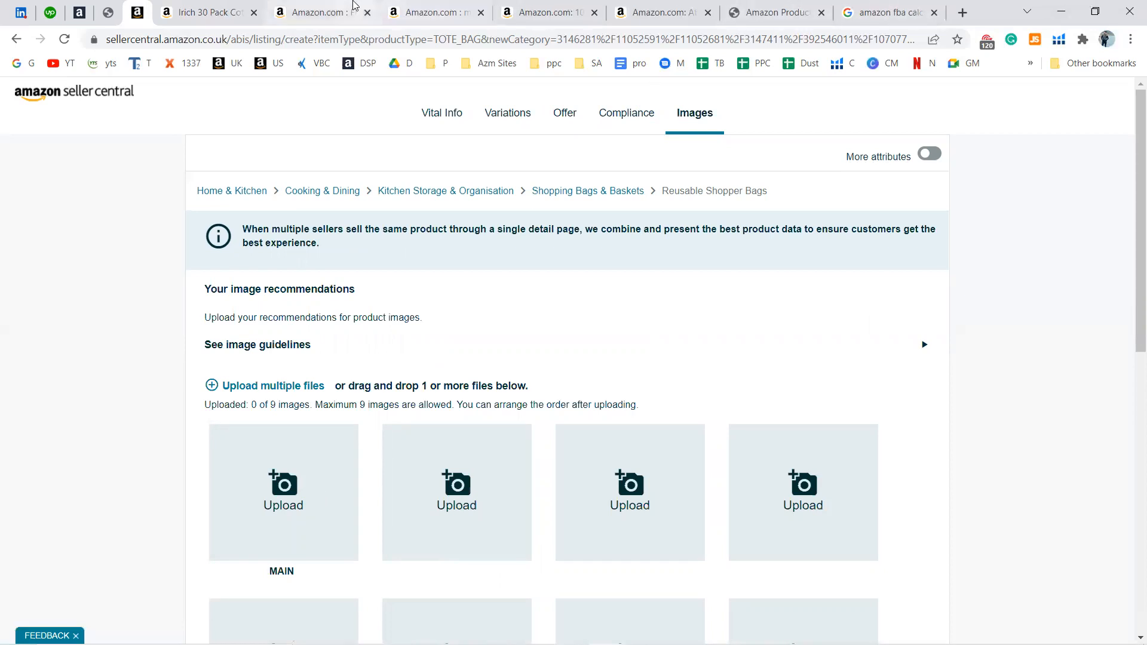
click(452, 5)
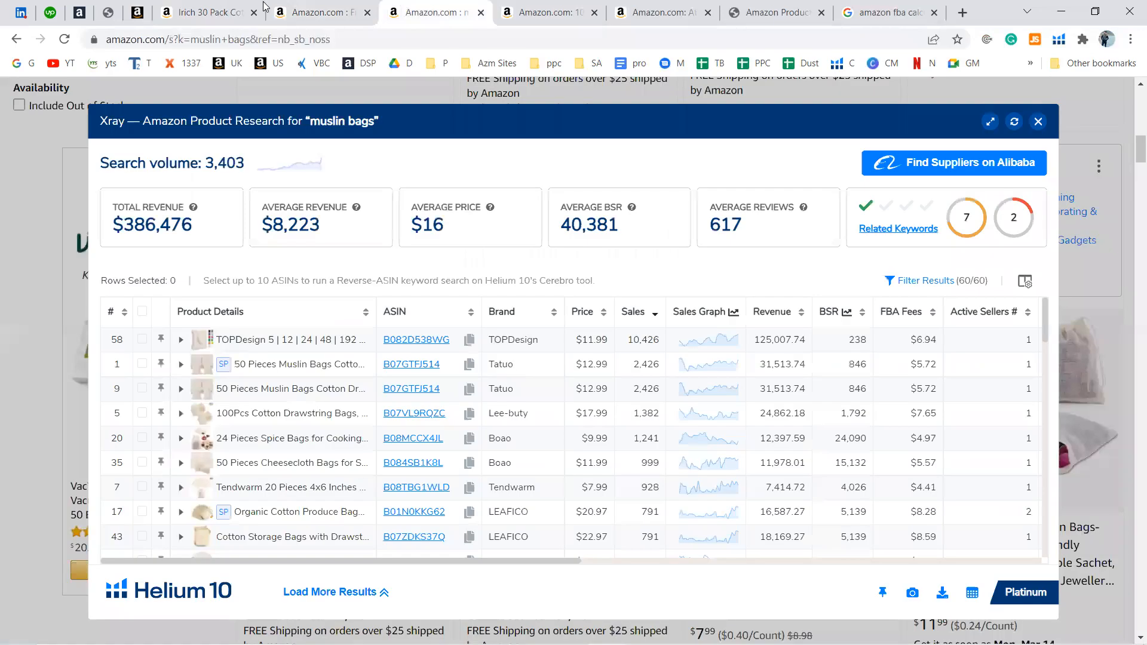
click(323, 7)
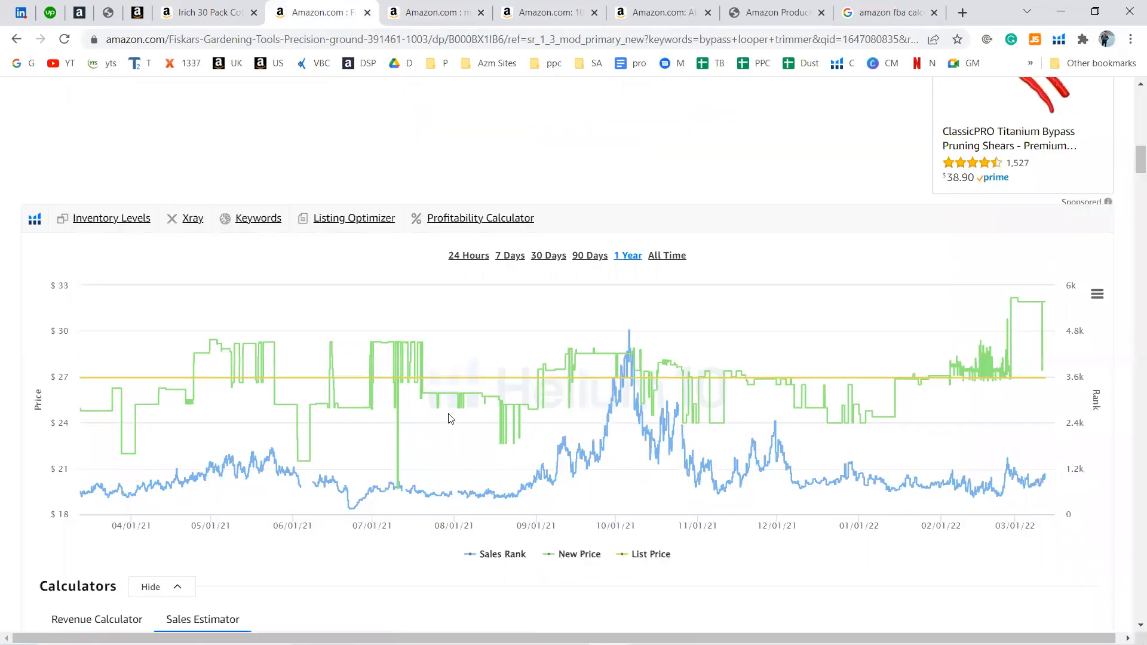
scroll(451, 418, up, 15)
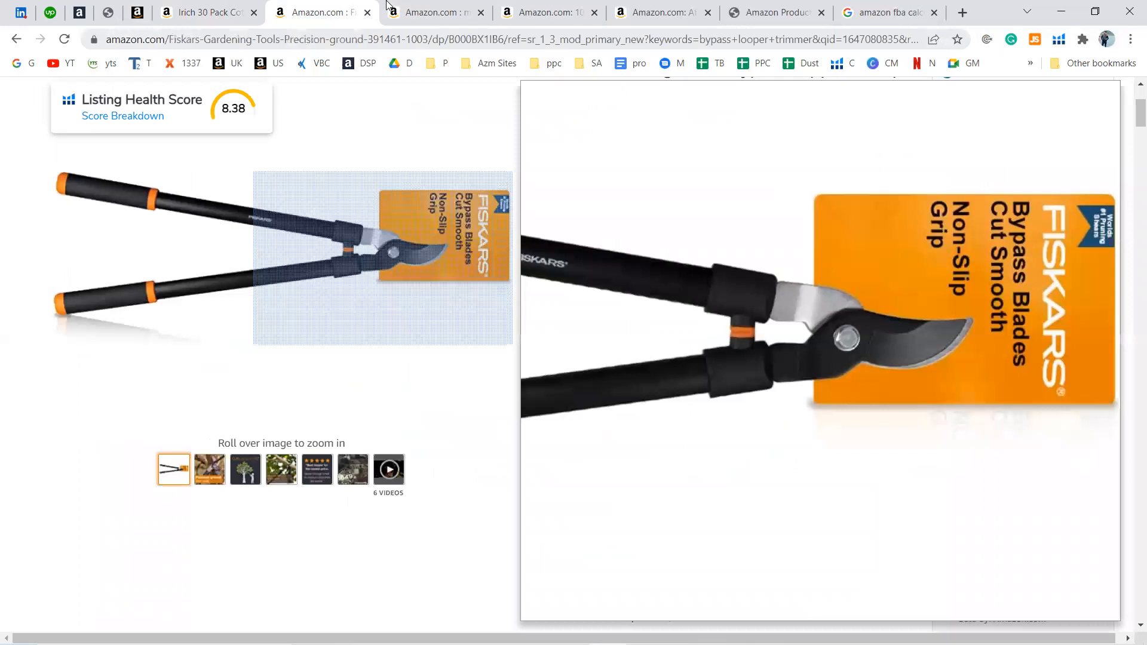
click(389, 7)
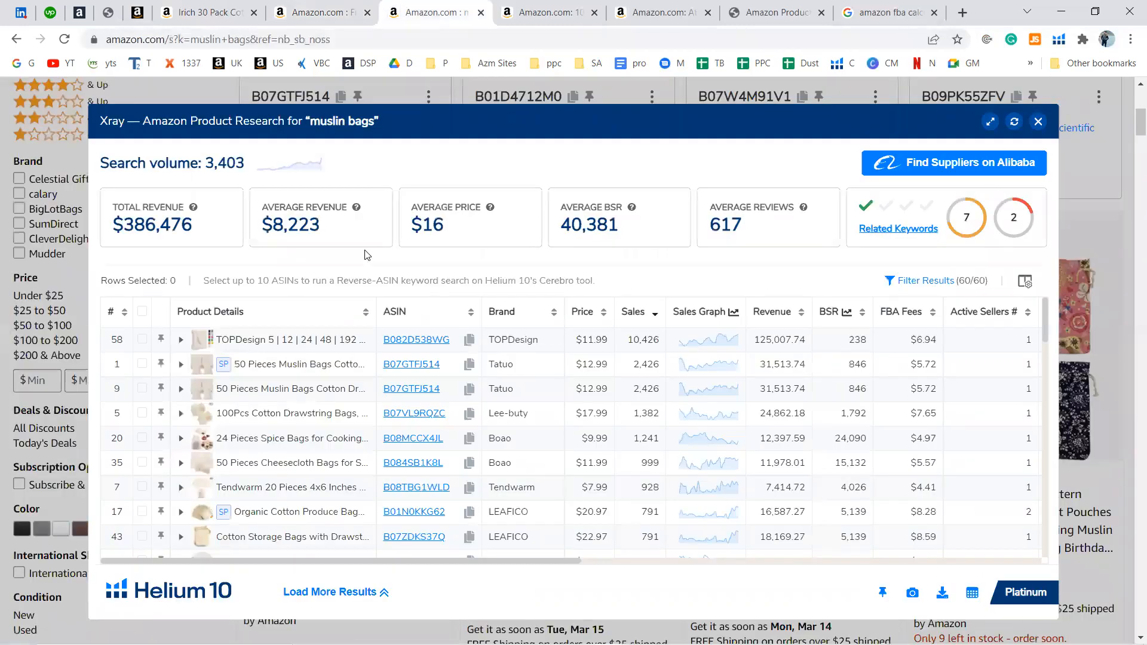
click(542, 7)
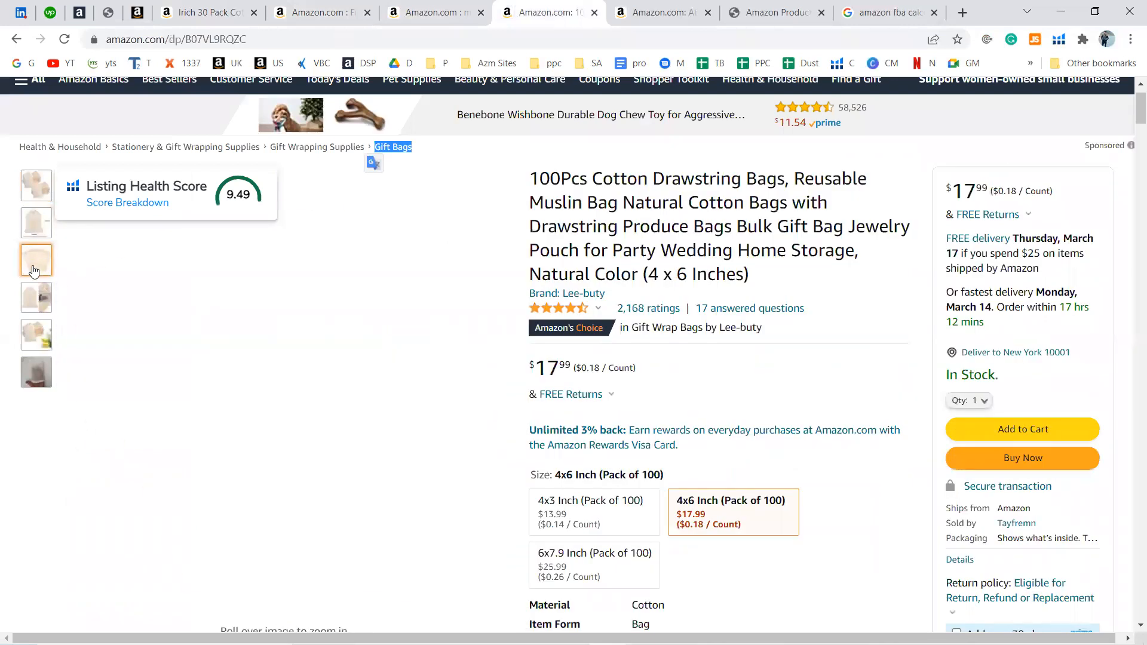
mouse_move(34, 270)
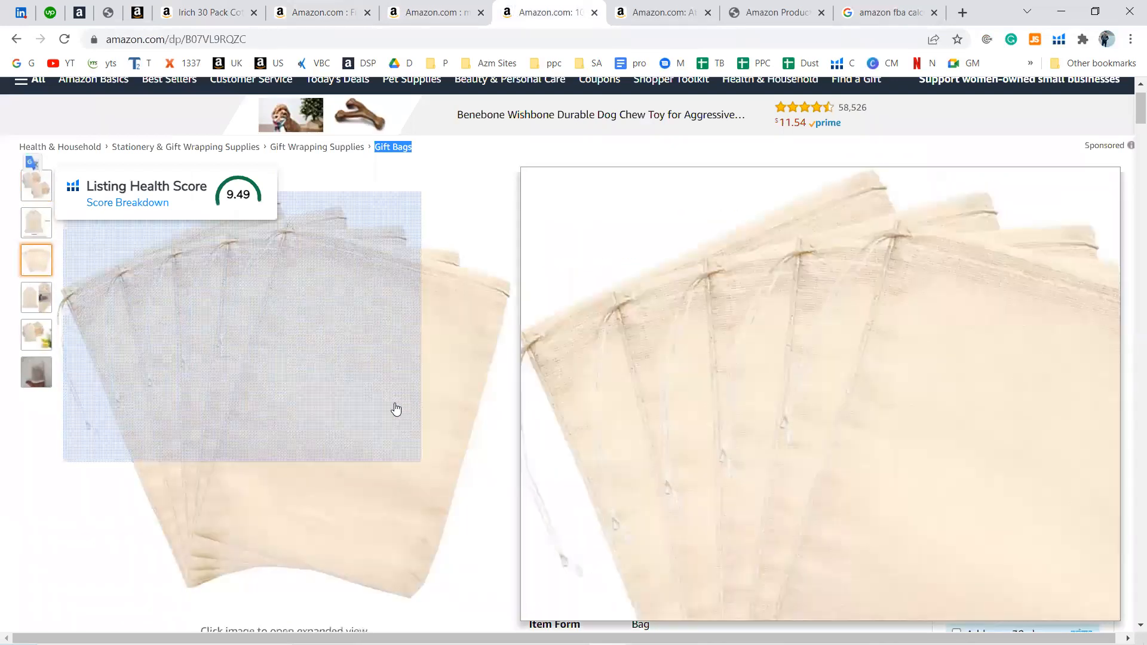
key(super)
text(snip)
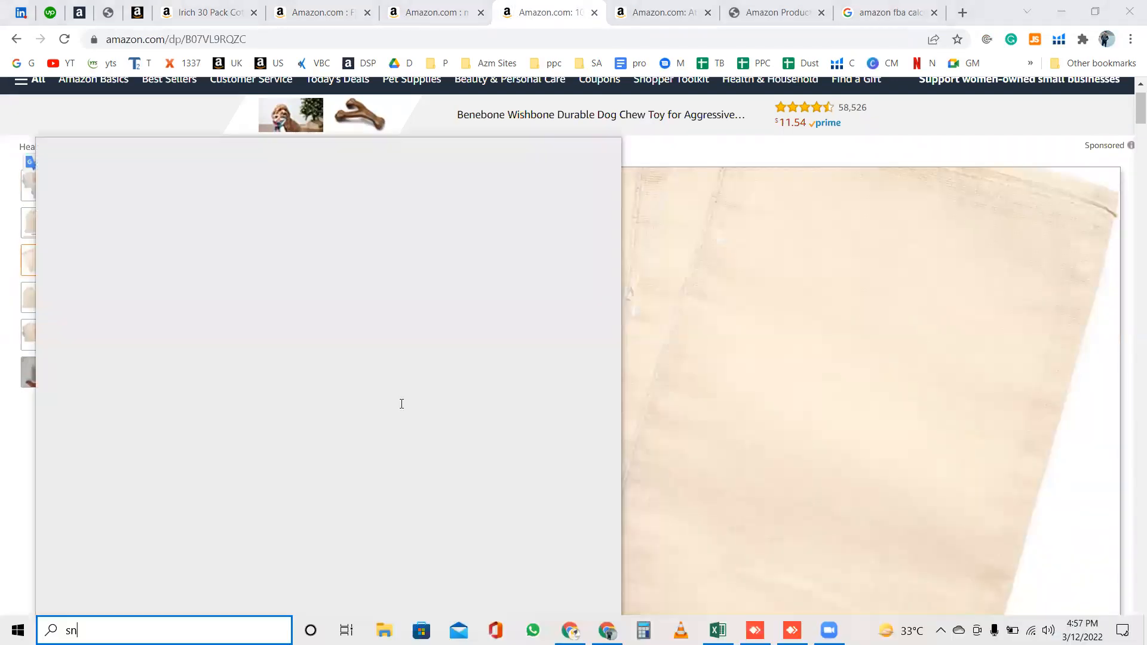
key(Return)
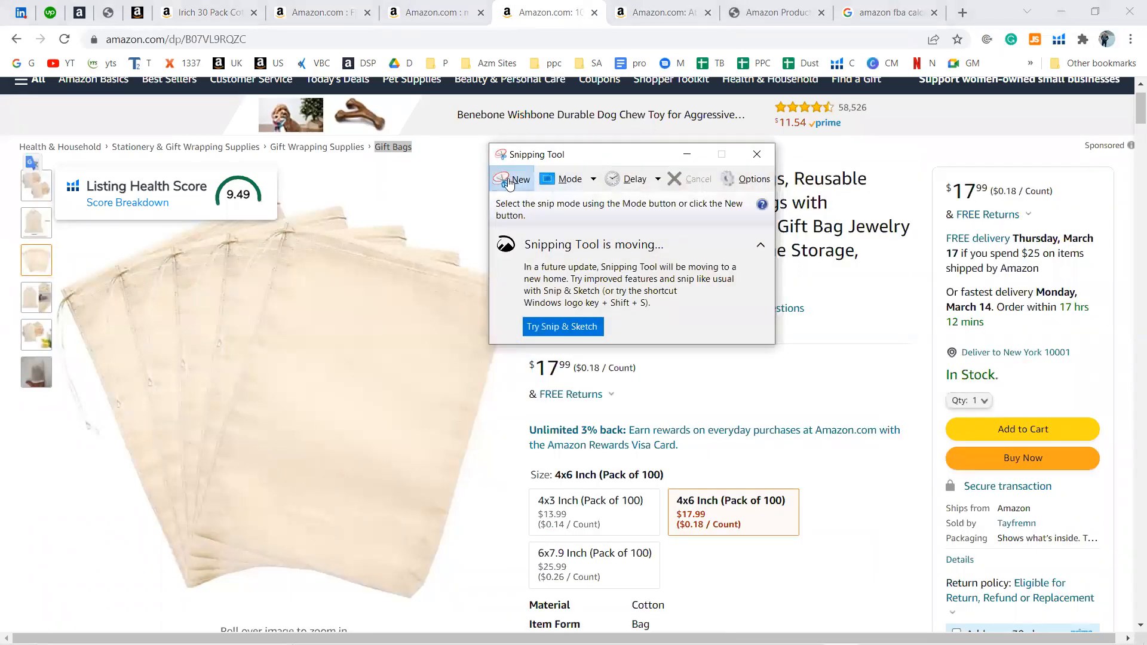
click(515, 179)
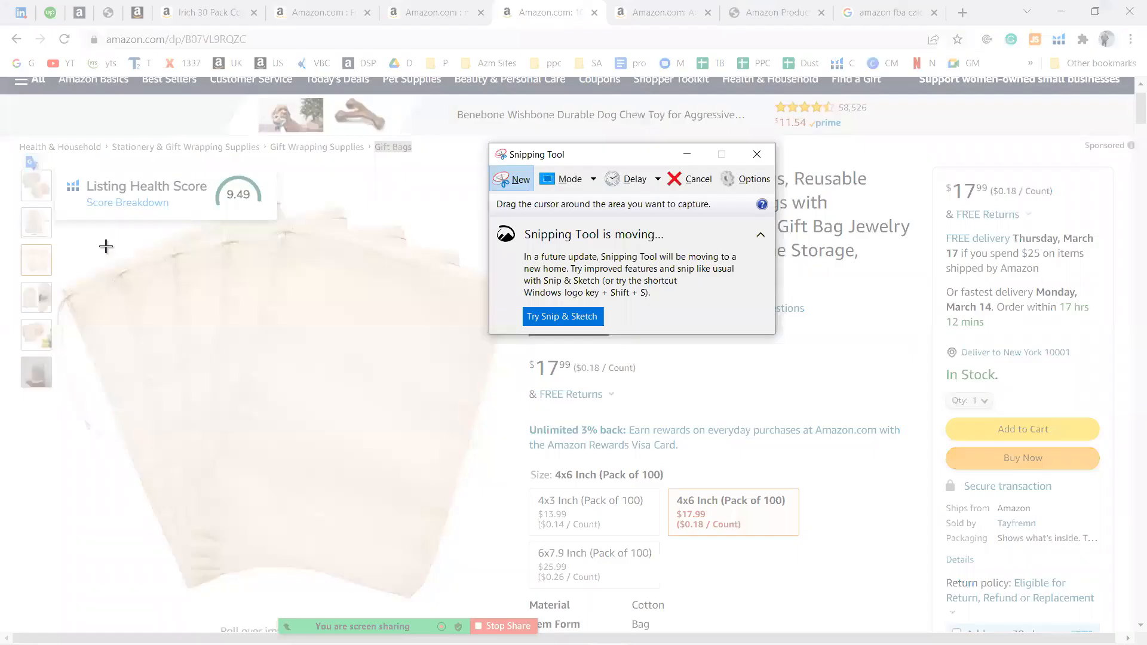
drag(102, 243, 511, 598)
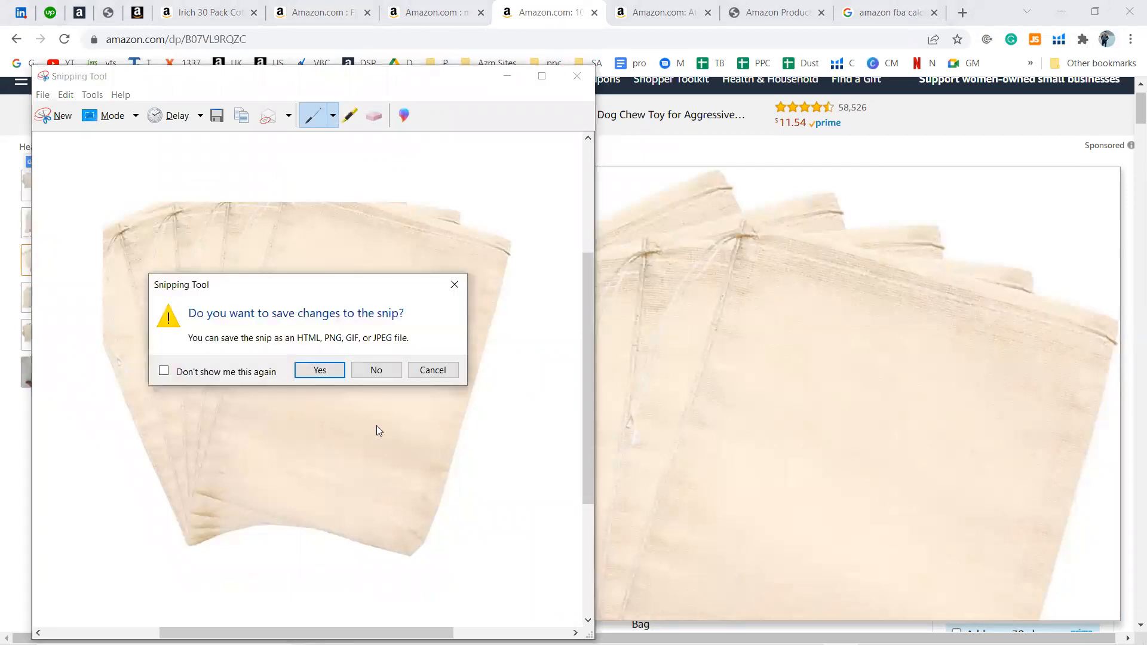
click(376, 370)
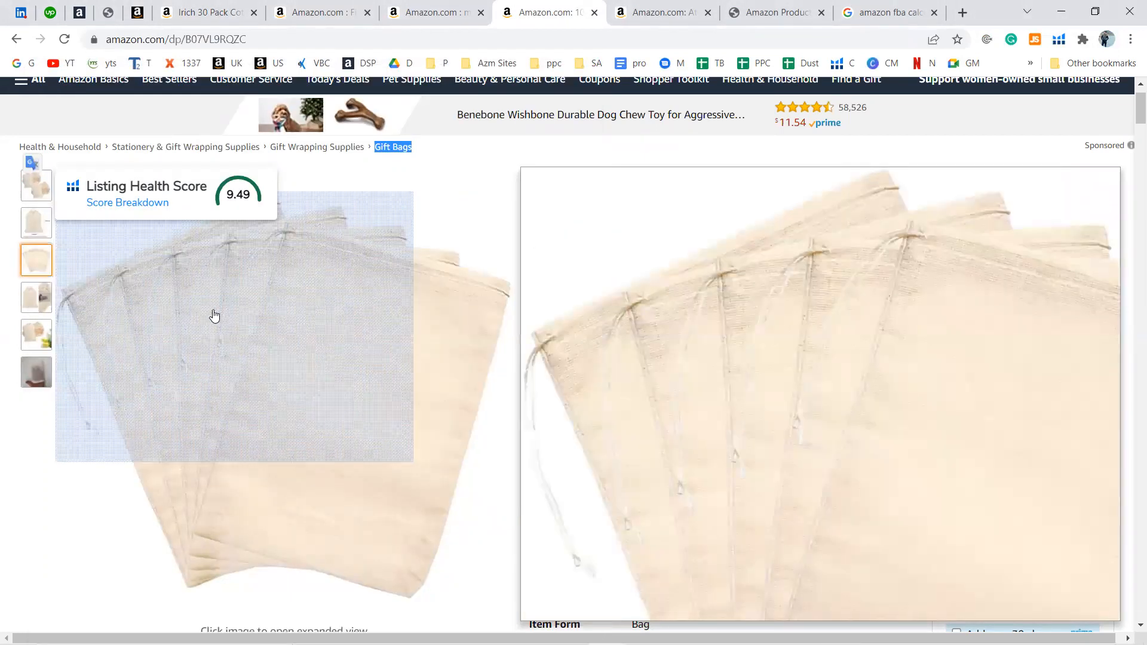
Step: Open the enlarged view of the fanned-out bags photo and capture the whole picture as a rectangular snip with Snipping Tool
click(34, 256)
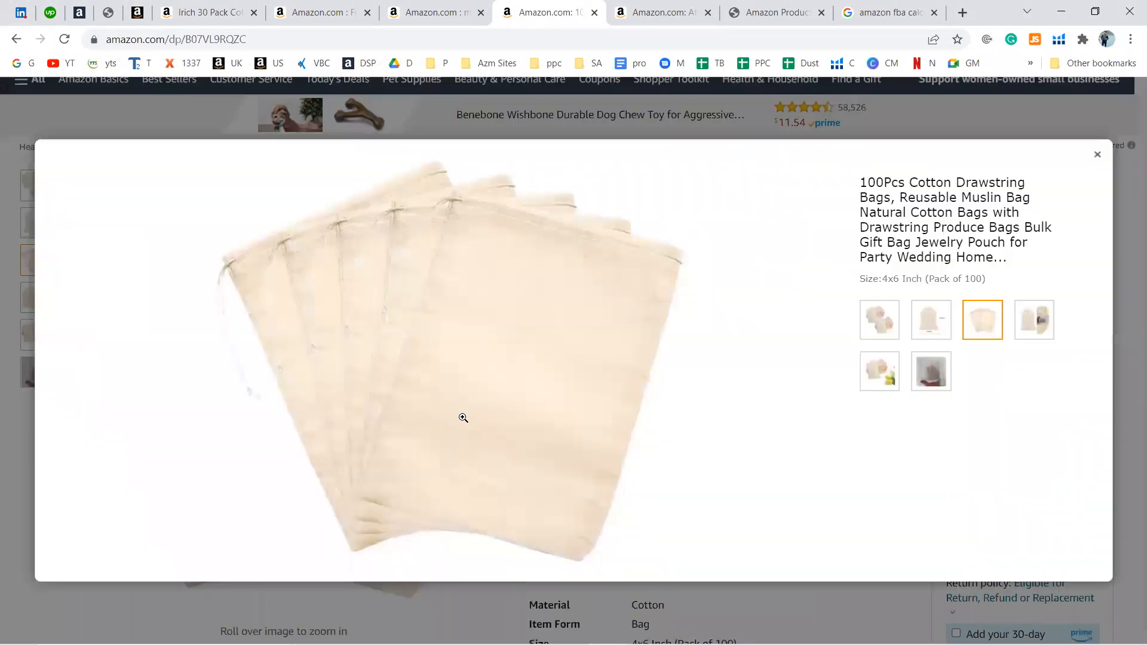
key(super)
text(sn)
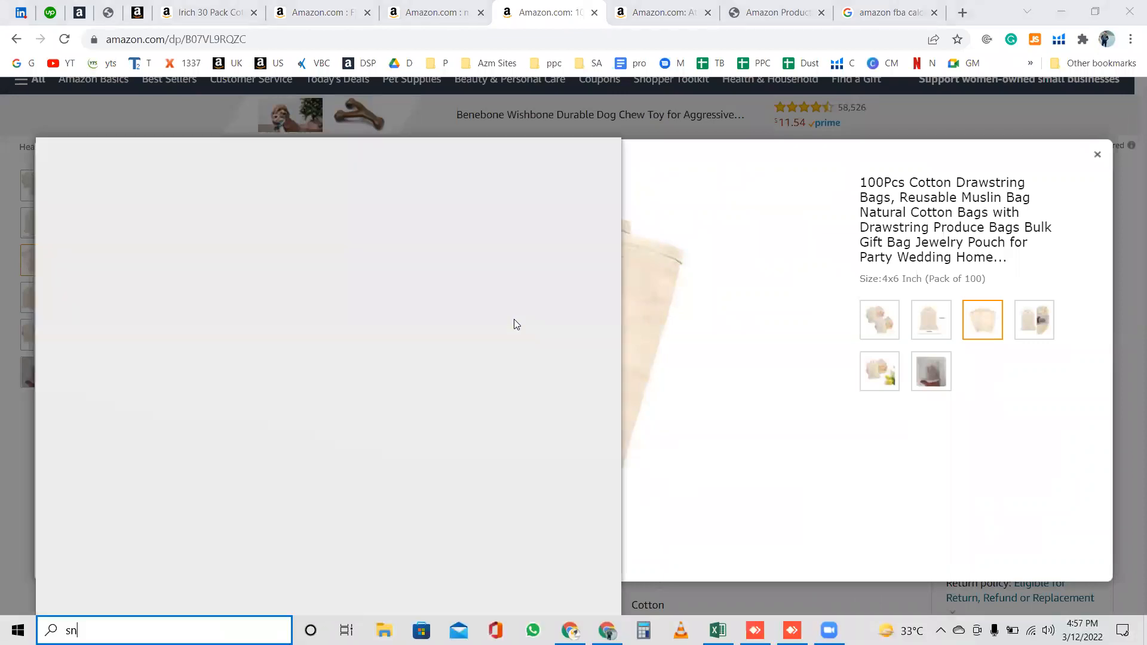
key(Return)
click(515, 179)
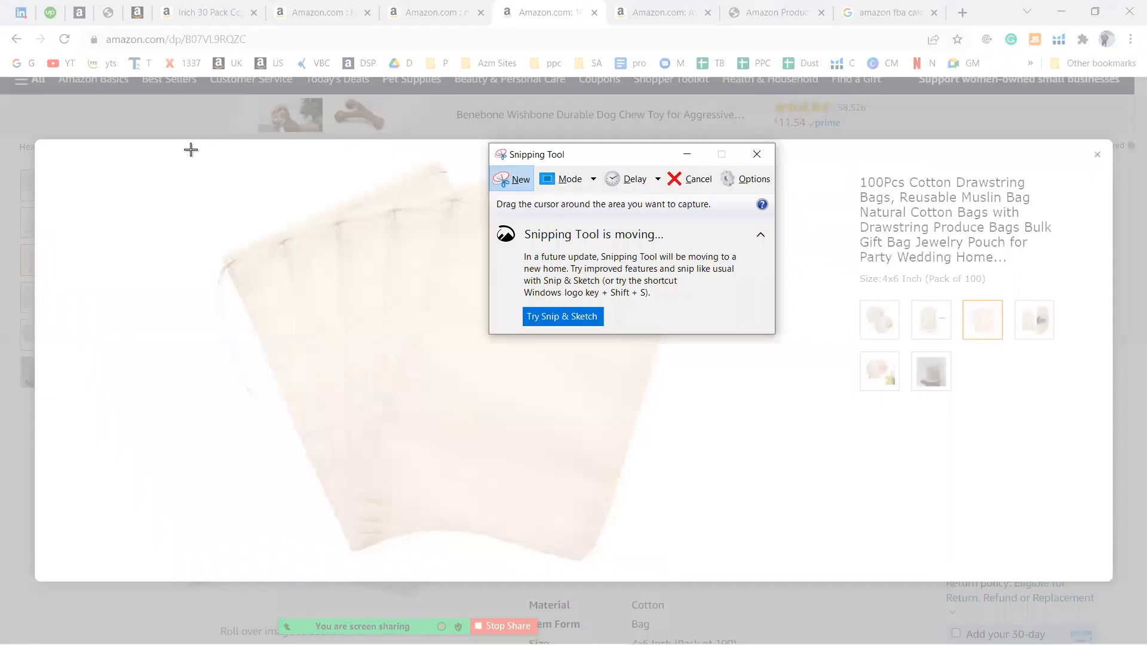
mouse_move(191, 149)
mouse_down()
mouse_move(630, 494)
mouse_move(697, 577)
mouse_up()
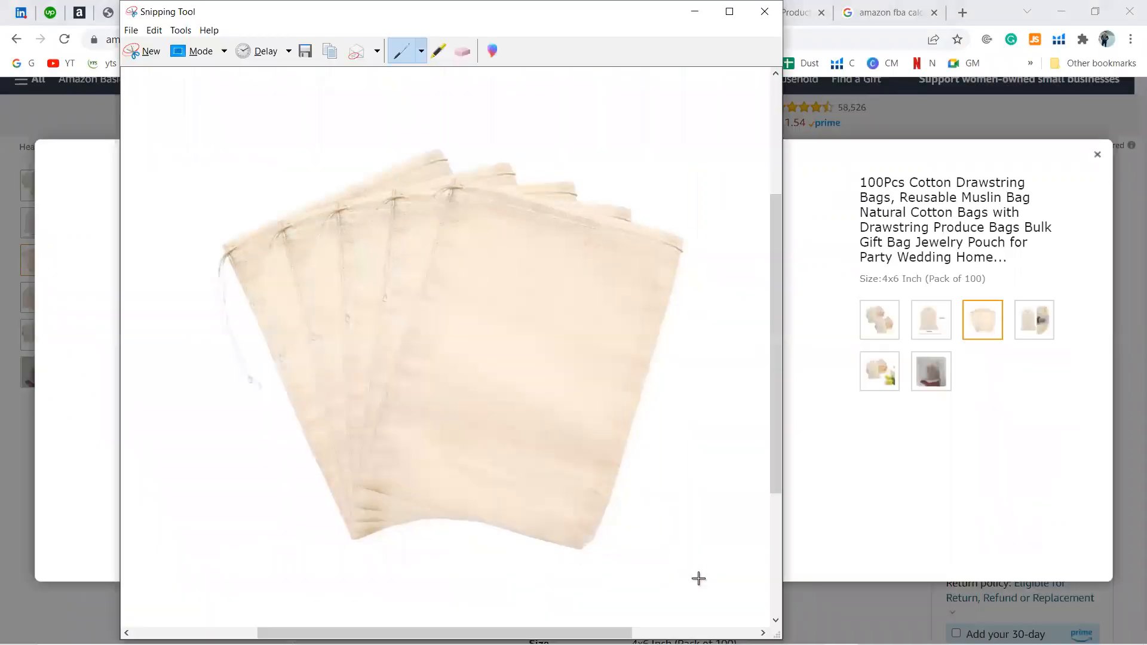
Step: Handwrite a short word in blue pen on the middle of the front bag and a small squiggle near its lower edge
click(439, 54)
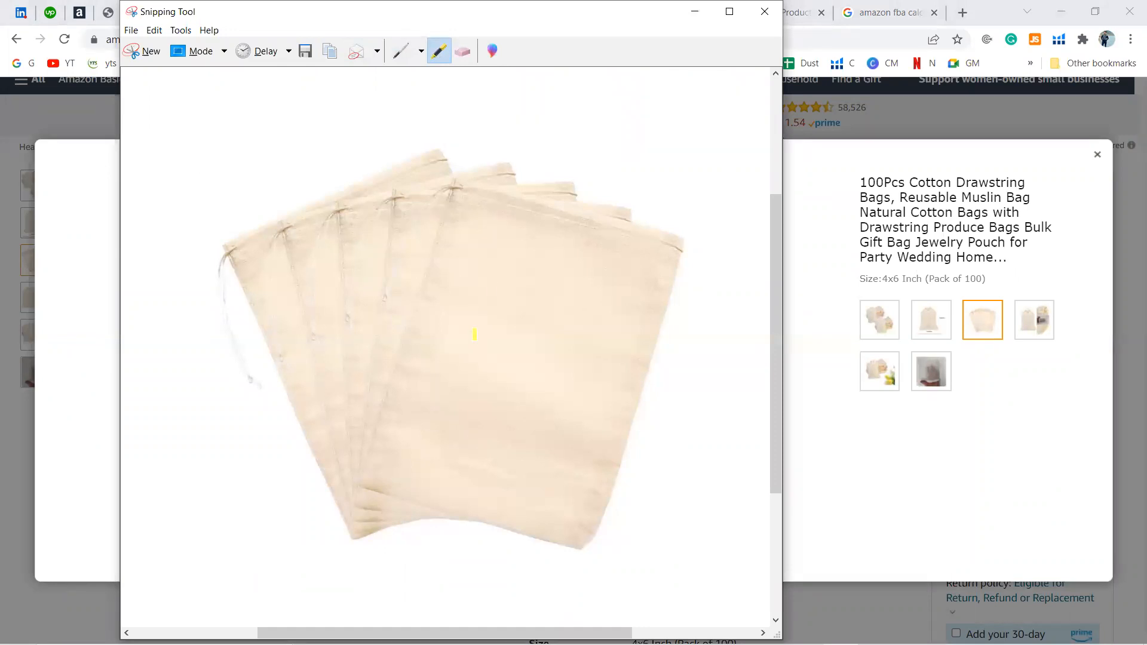
click(399, 53)
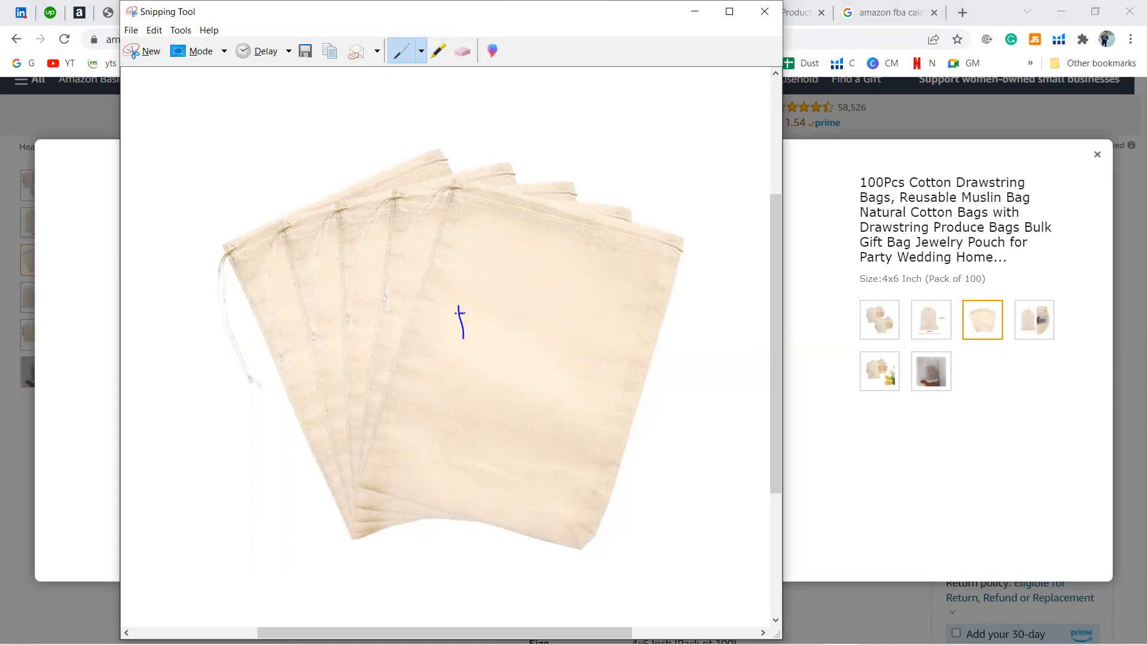
drag(513, 330, 514, 331)
drag(418, 461, 428, 459)
Step: Save the marked-up snip to the Desktop as a PNG file named tester and close Snipping Tool
key(ctrl+s)
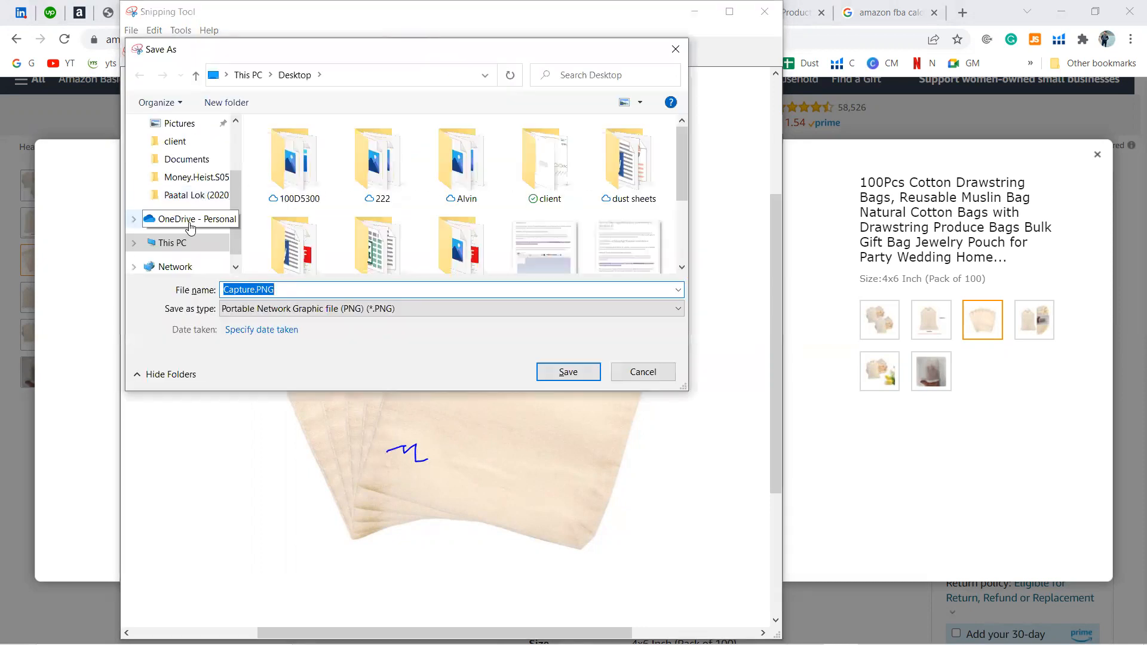
scroll(189, 228, up, 2)
click(179, 153)
click(291, 284)
double_click(291, 285)
text(tester)
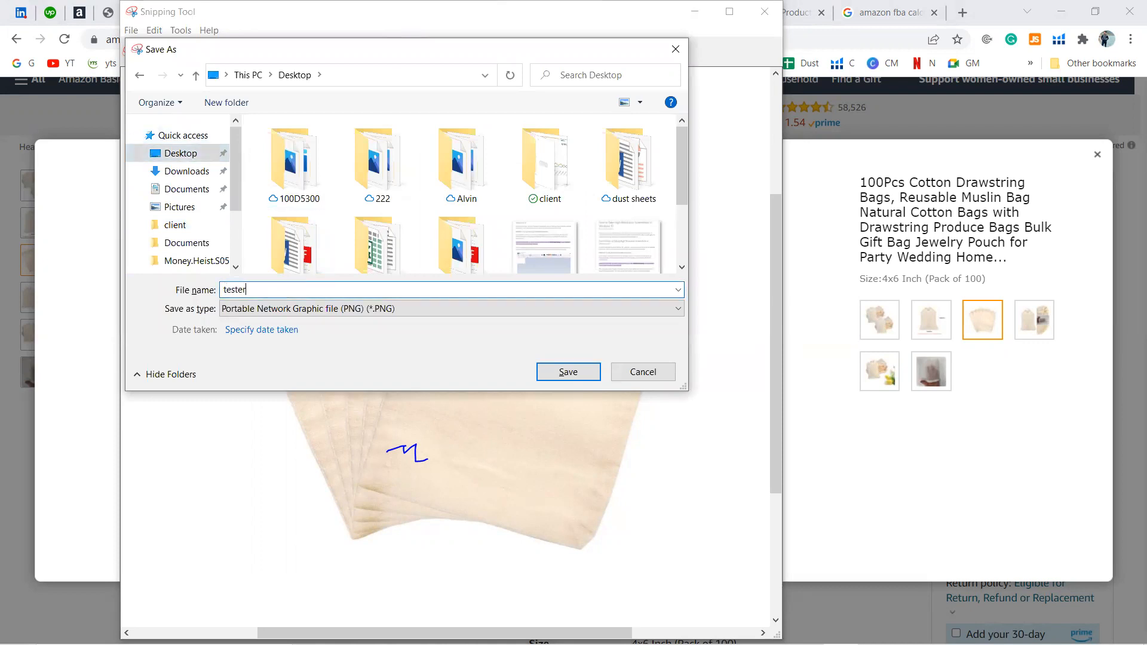
key(Return)
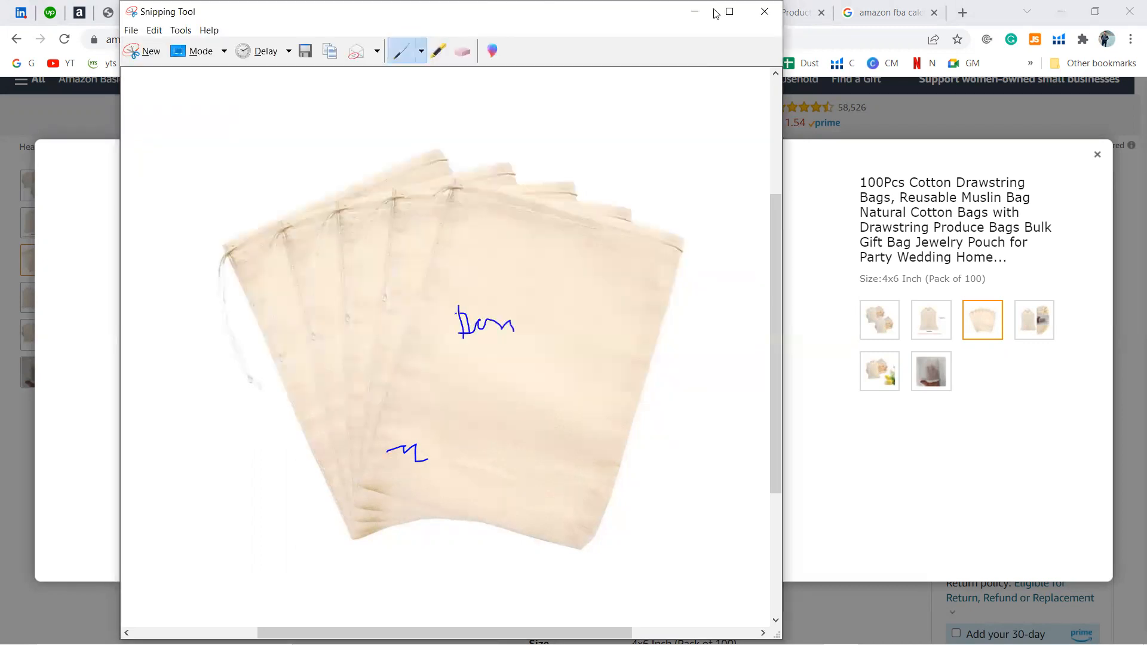
click(775, 6)
Step: Back in the Seller Central listing, upload the saved bag snip from the Desktop as the MAIN image
click(141, 8)
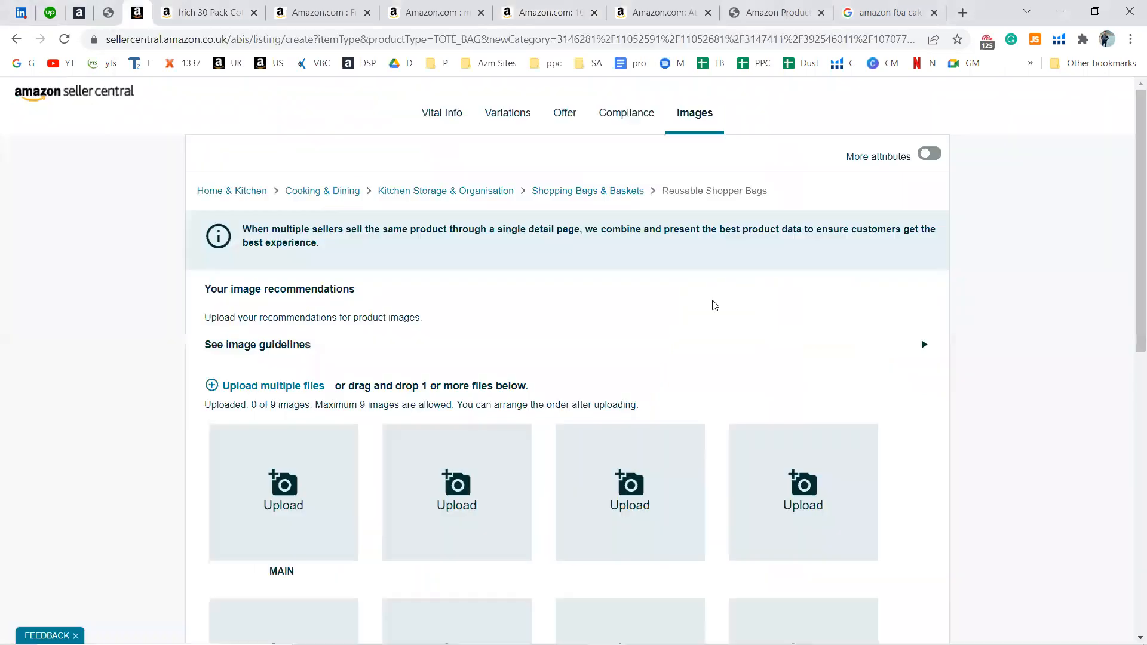
click(310, 496)
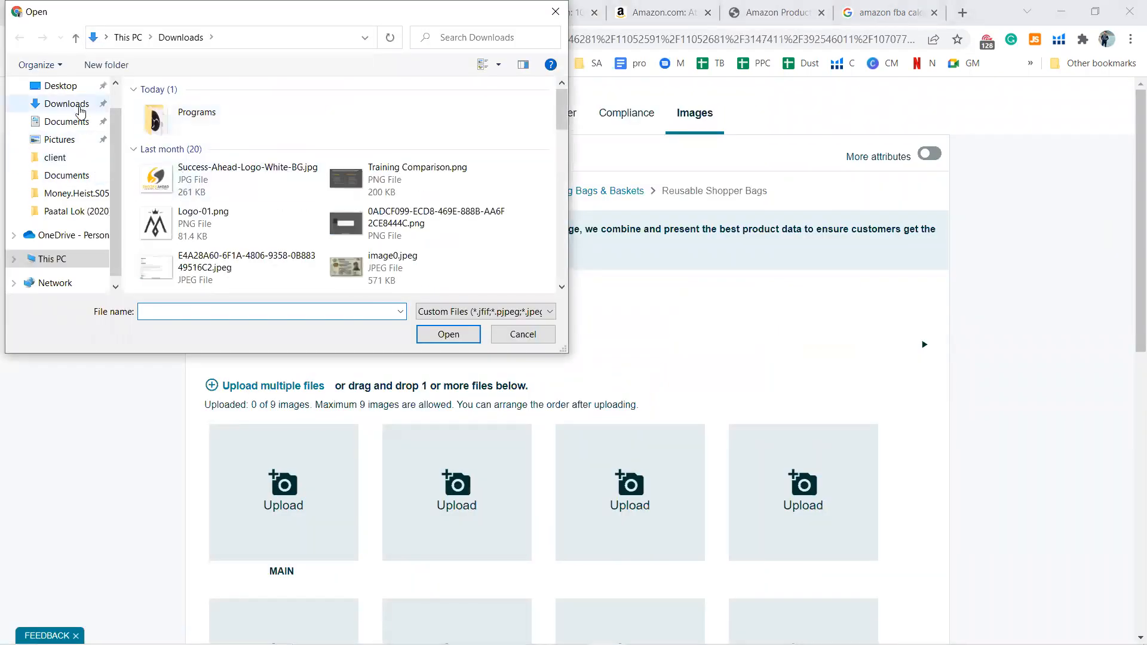
click(69, 86)
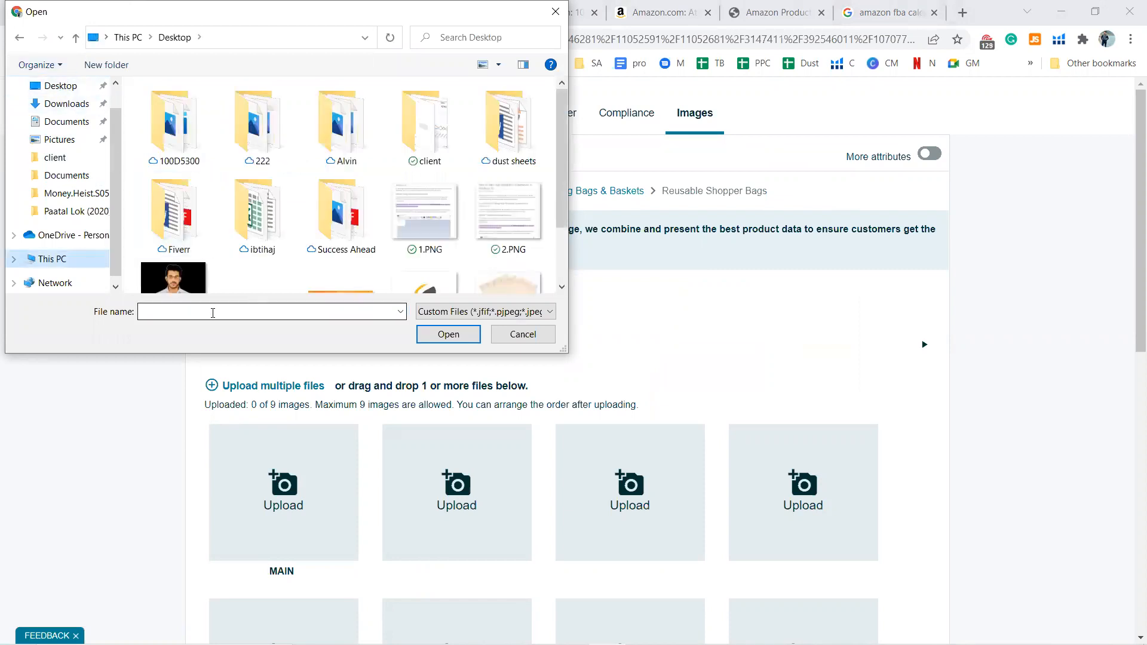
click(504, 280)
click(472, 336)
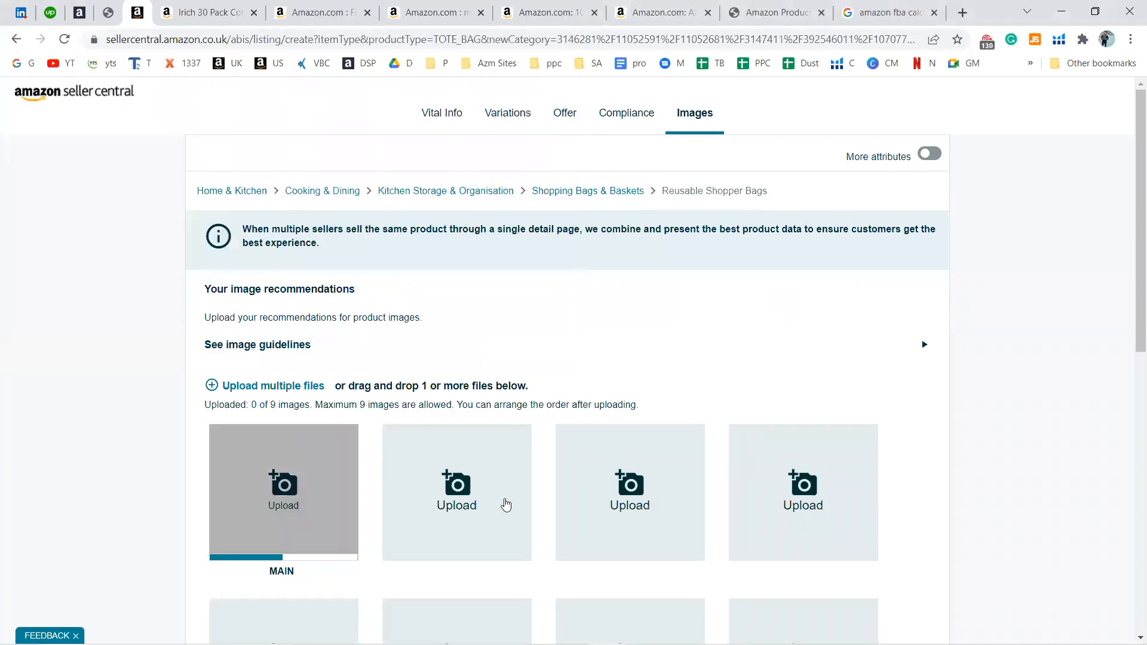
scroll(568, 469, down, 3)
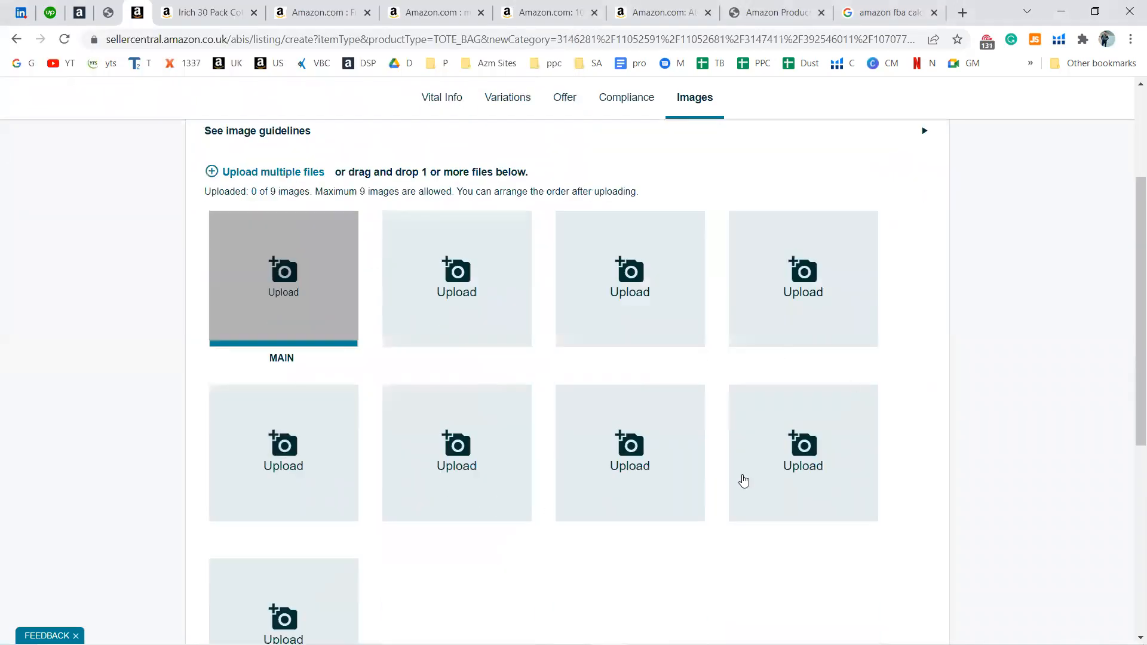
scroll(906, 431, up, 2)
scroll(906, 431, up, 2)
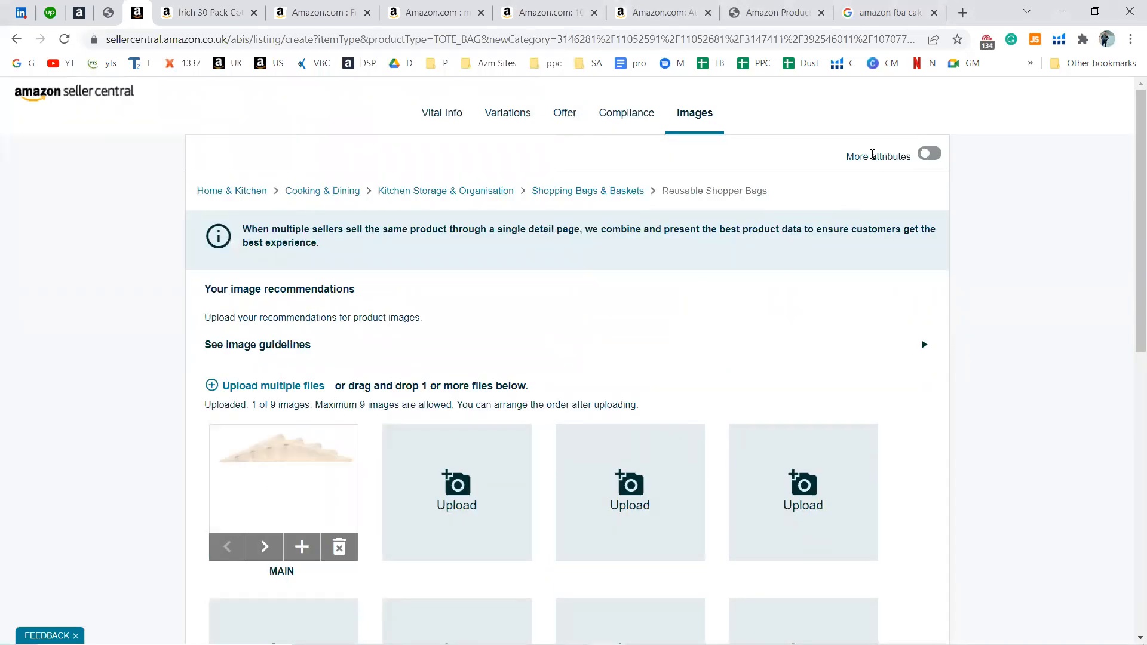
Step: Show more attributes for the listing and add a second Bullet Point field in the Description section
click(931, 156)
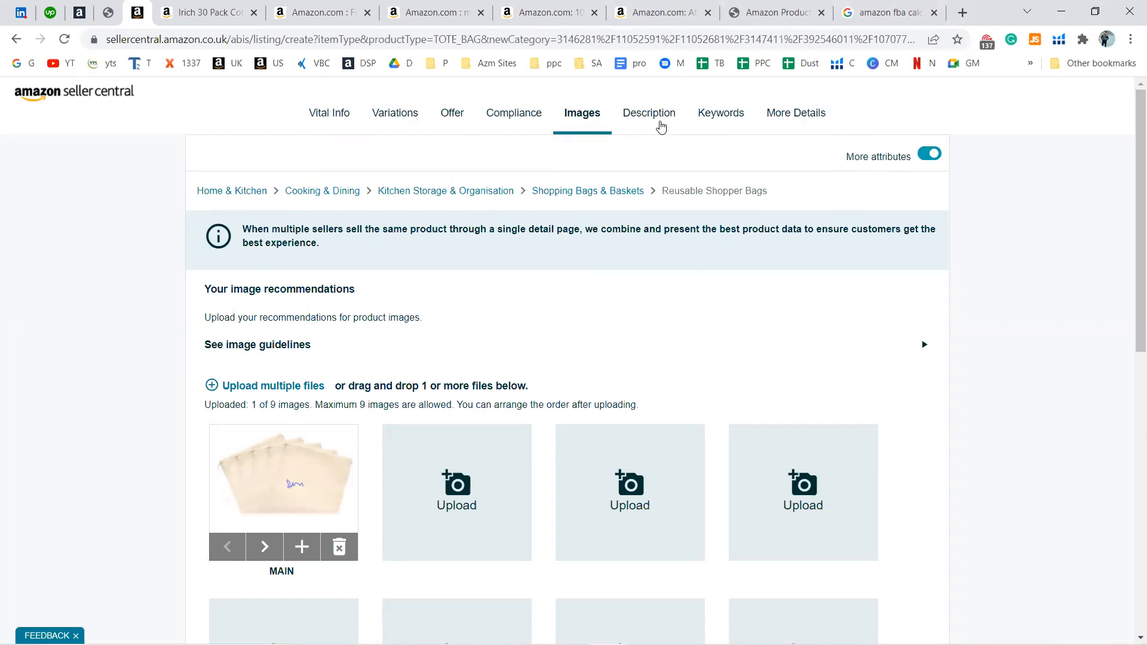
click(661, 126)
click(596, 357)
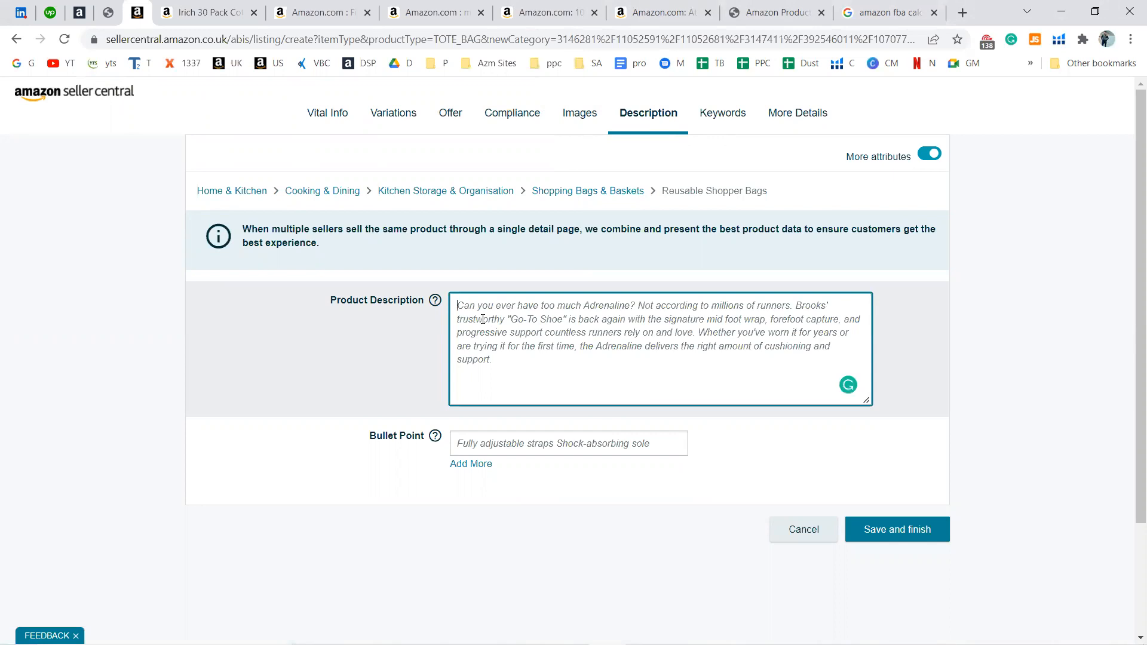
click(471, 463)
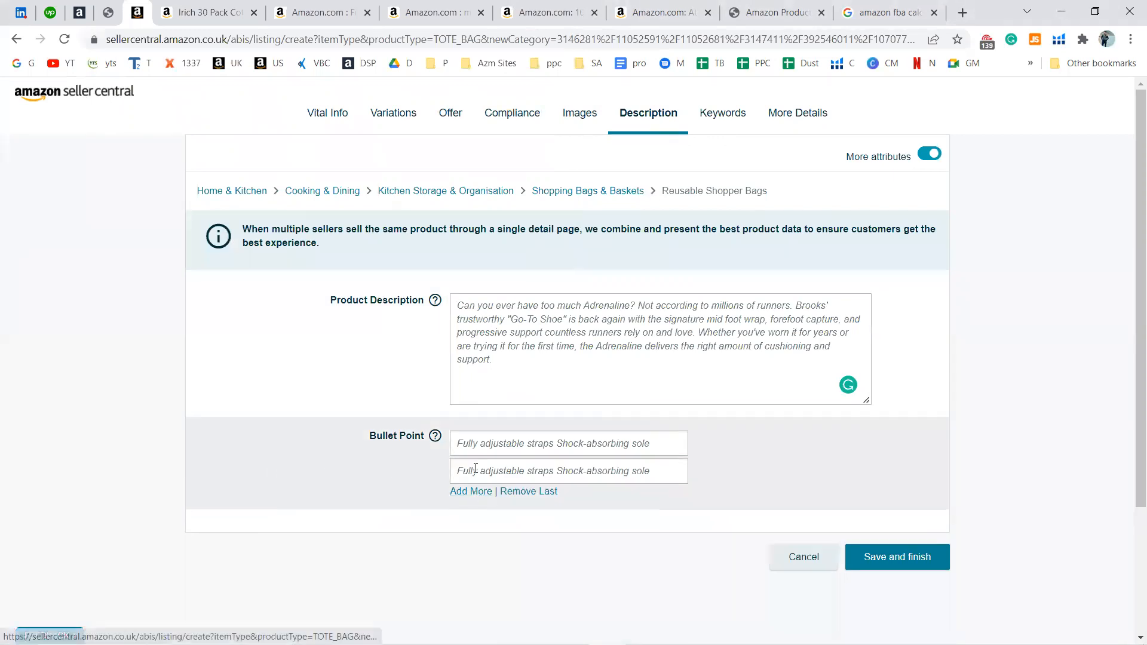
Step: Add Bullet Point fields to the description until there are five, and remove the last one to keep four
click(472, 492)
click(474, 520)
click(478, 547)
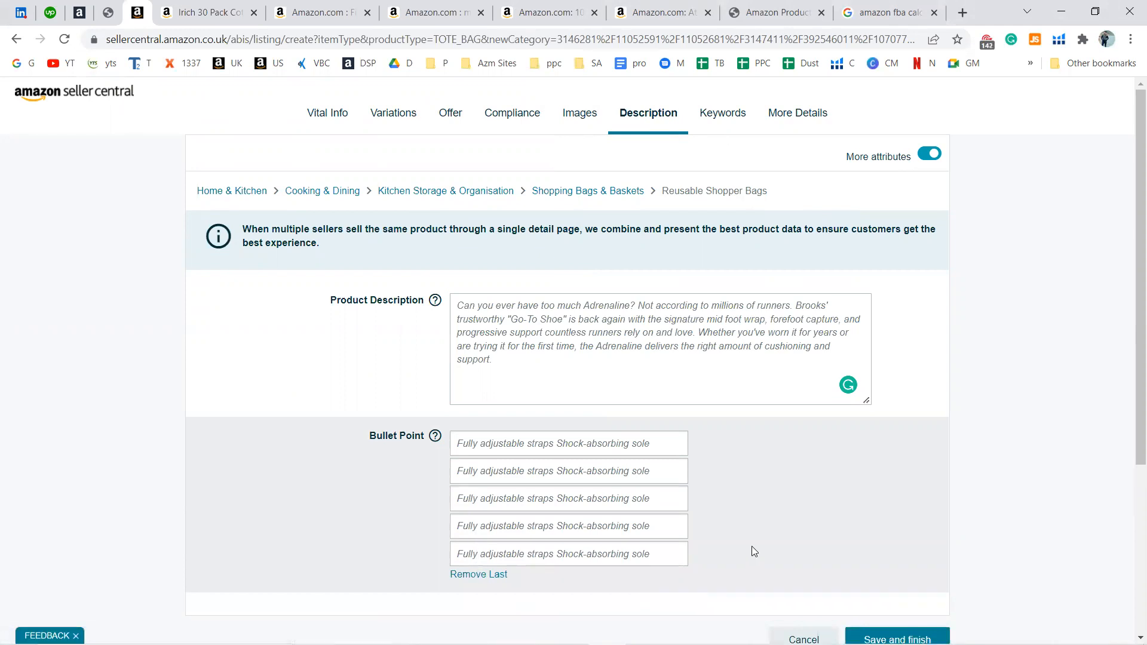
click(478, 574)
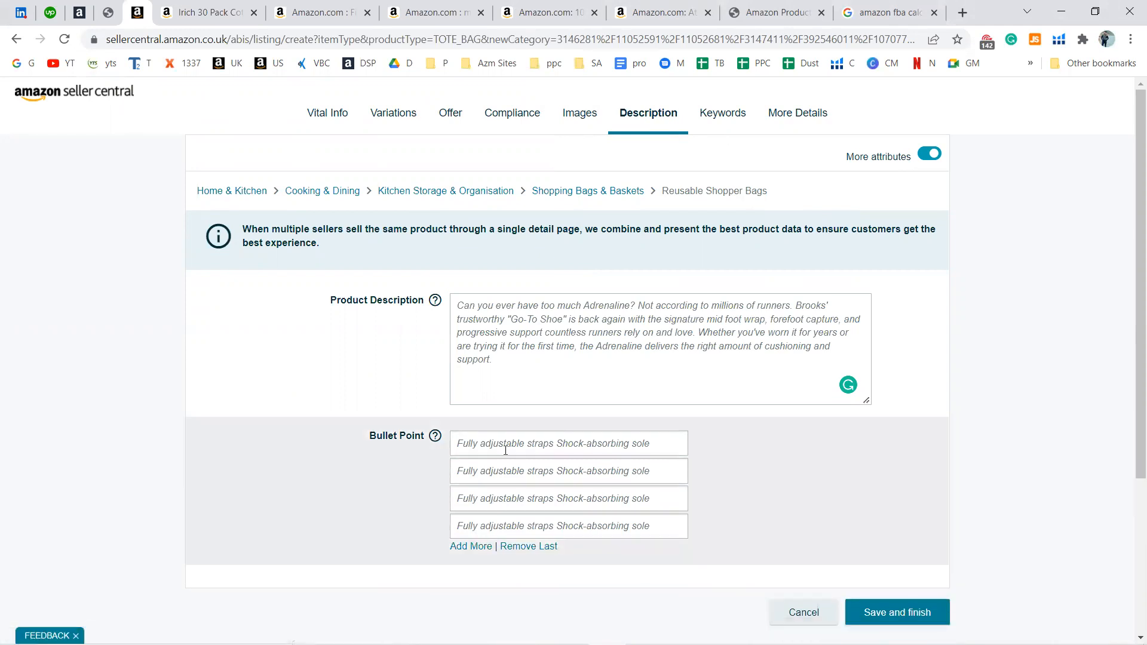
Step: Check the listing's Keywords section, hide the additional attributes, and save and finish the listing
click(729, 118)
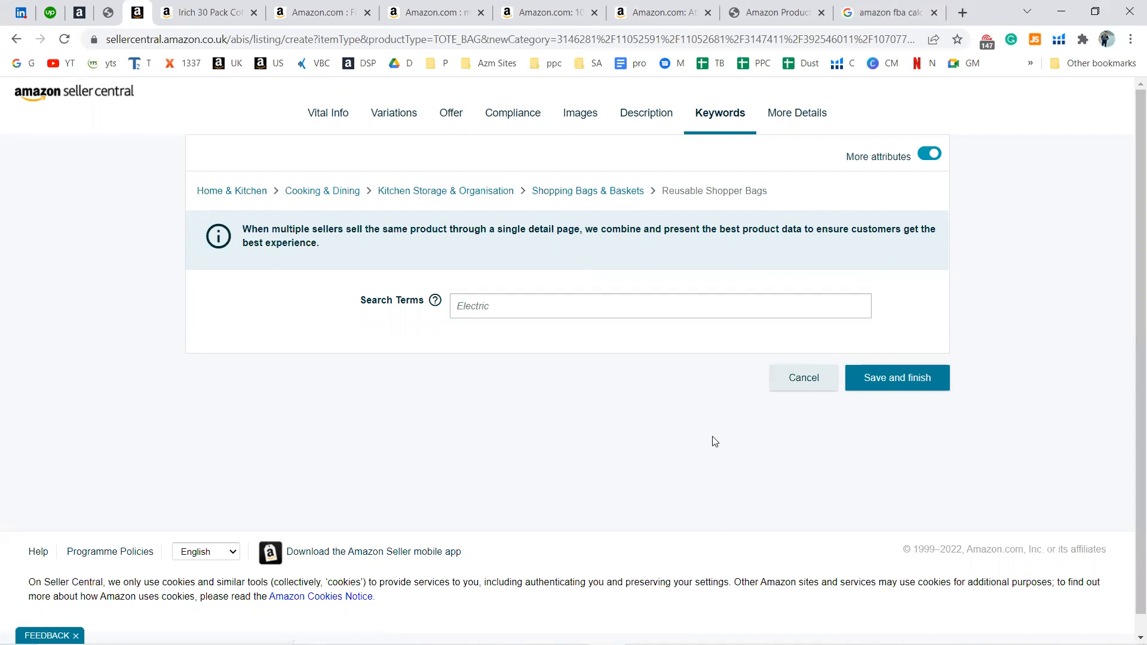
click(935, 153)
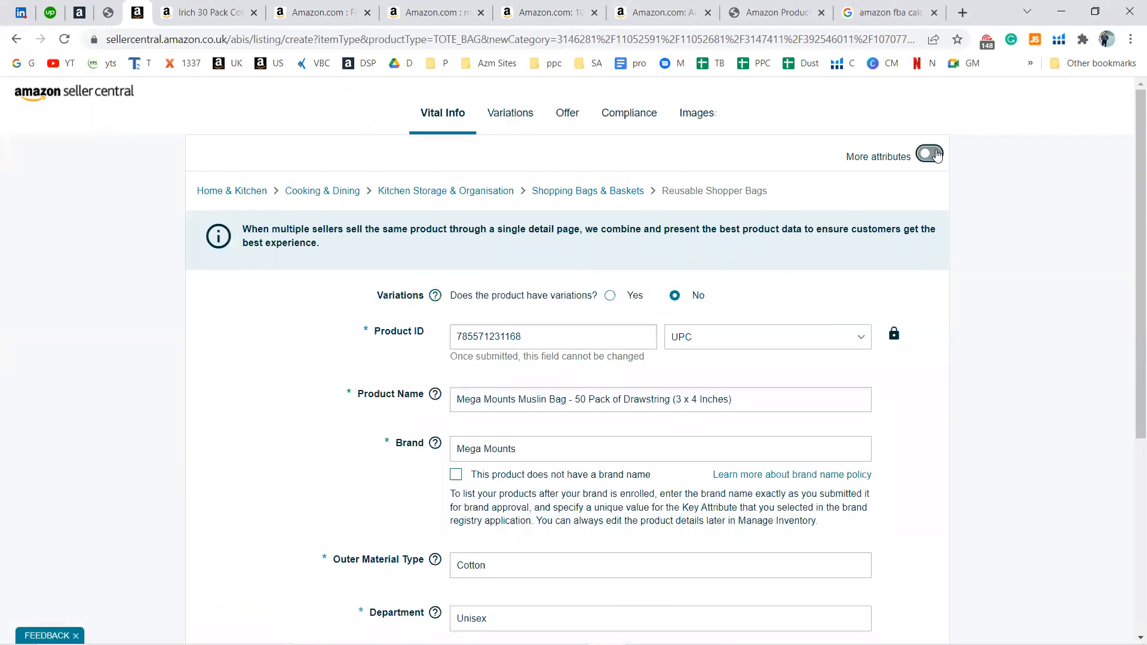
scroll(989, 292, down, 5)
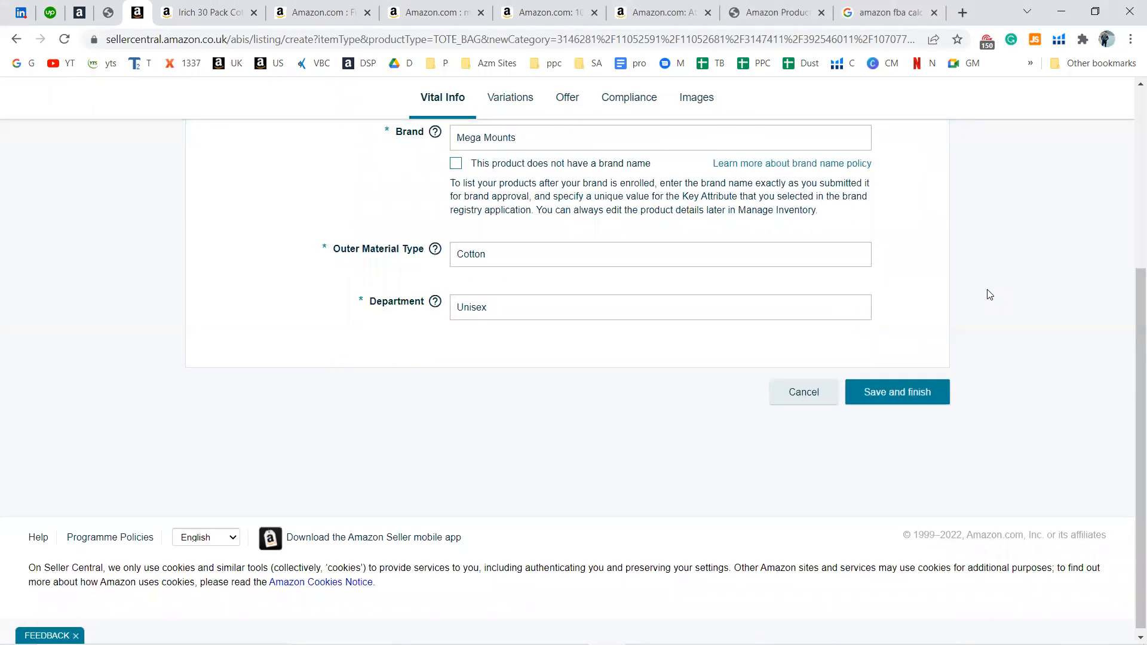
click(928, 396)
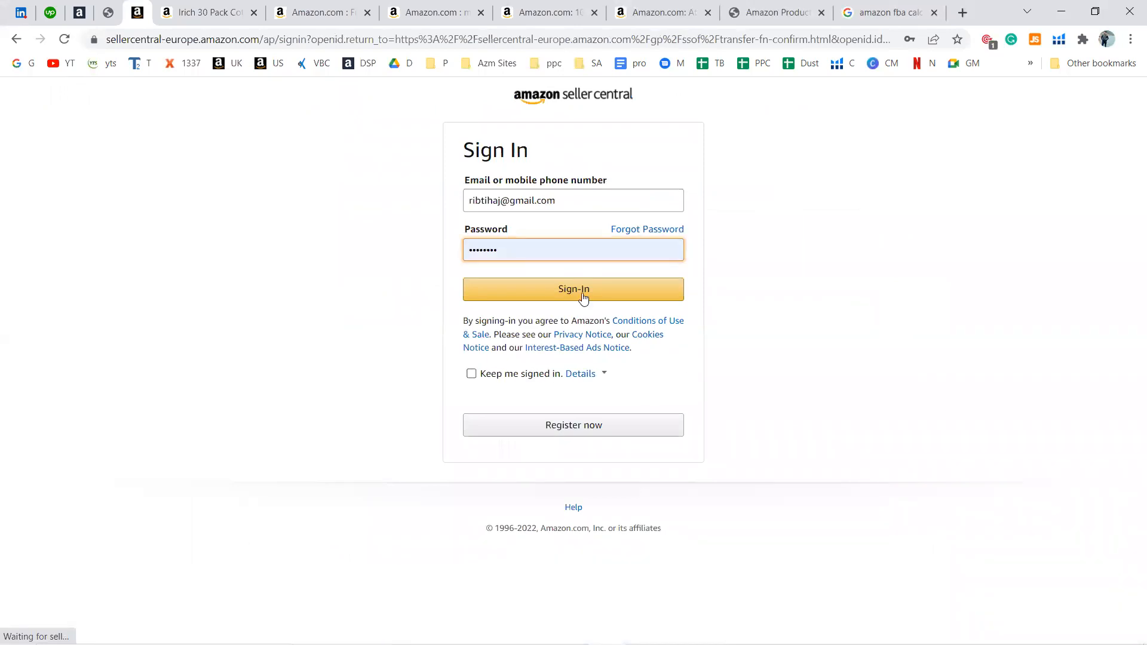
Step: Sign in to Seller Central again with the prefilled account password and look for the new listing in Manage Inventory
click(584, 293)
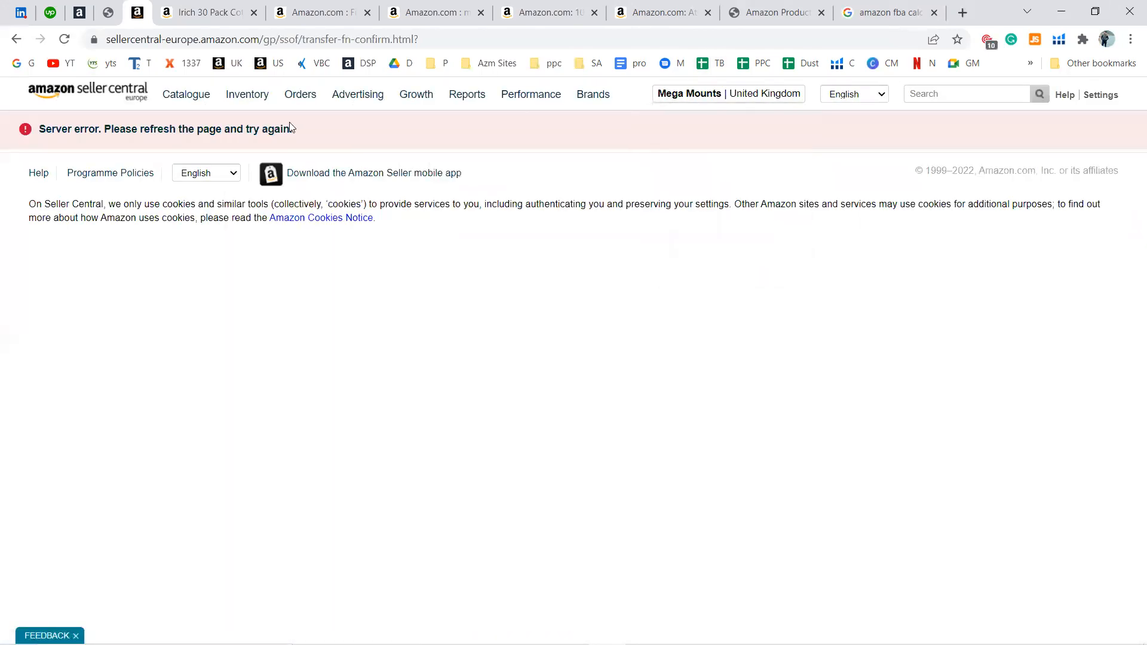
mouse_move(250, 100)
click(257, 121)
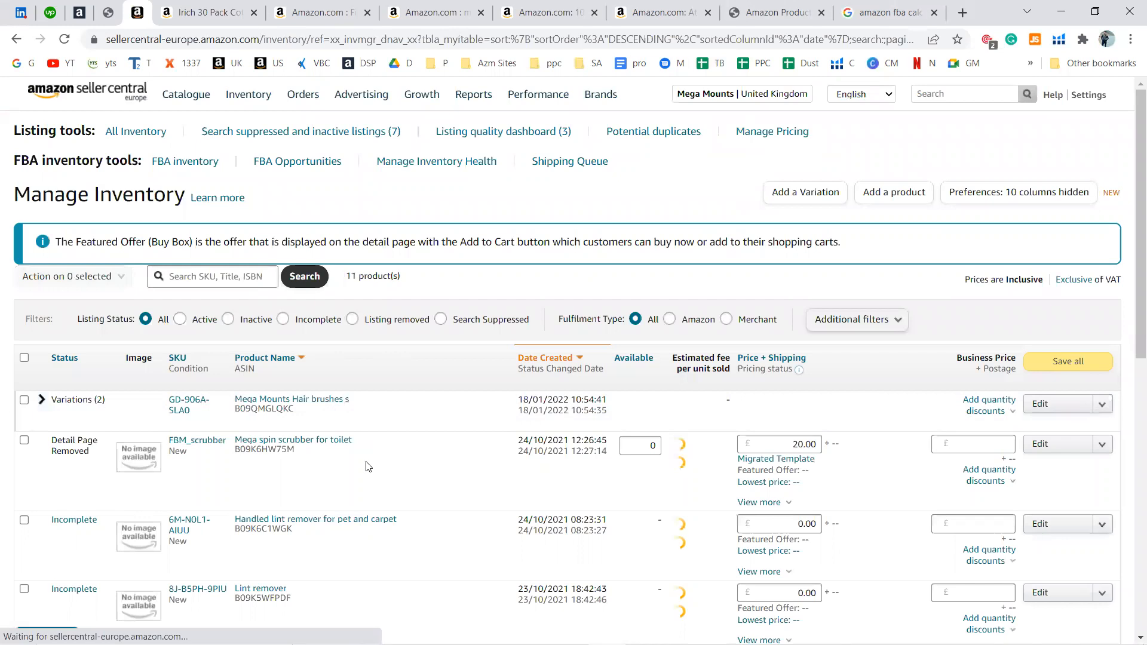
scroll(368, 464, down, 1)
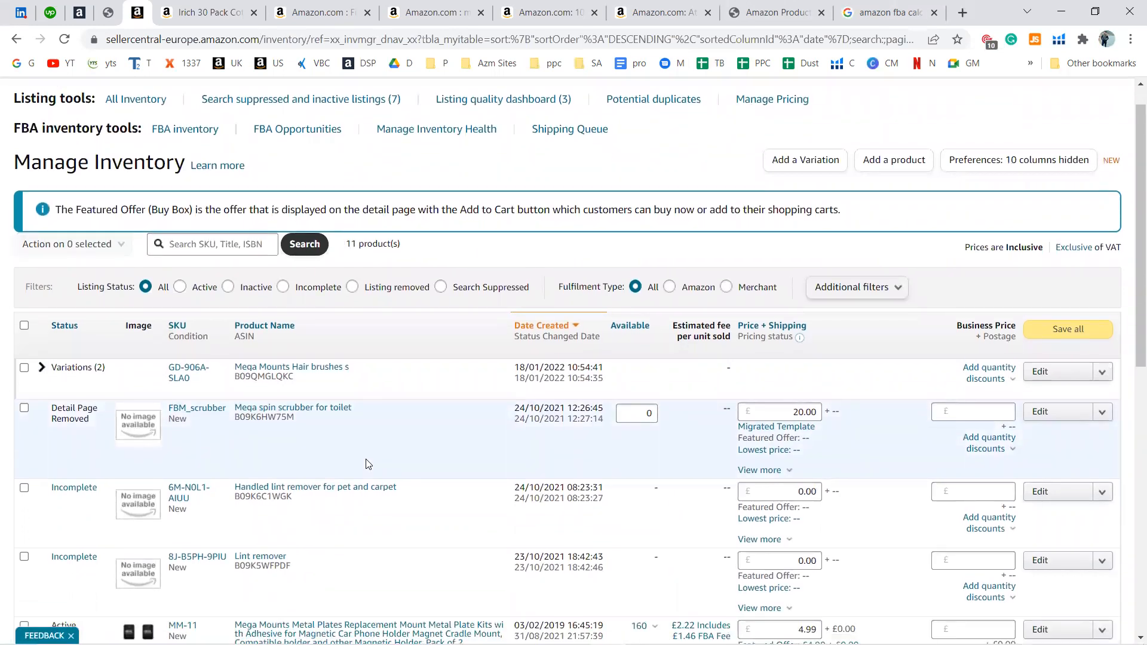
scroll(367, 464, up, 1)
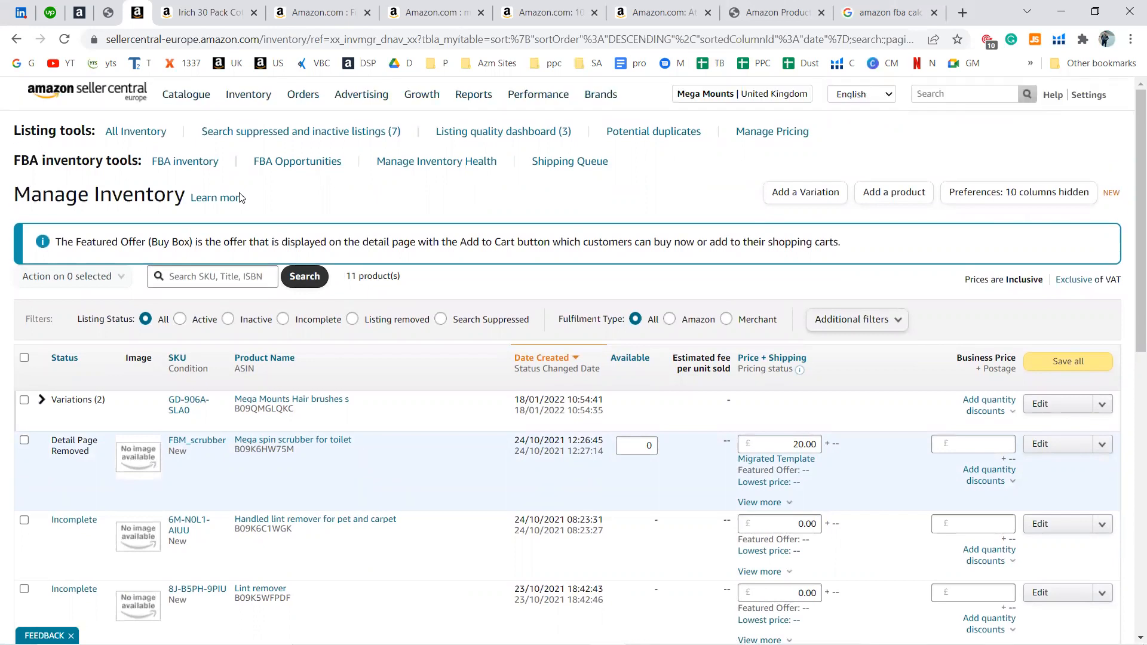
mouse_move(249, 94)
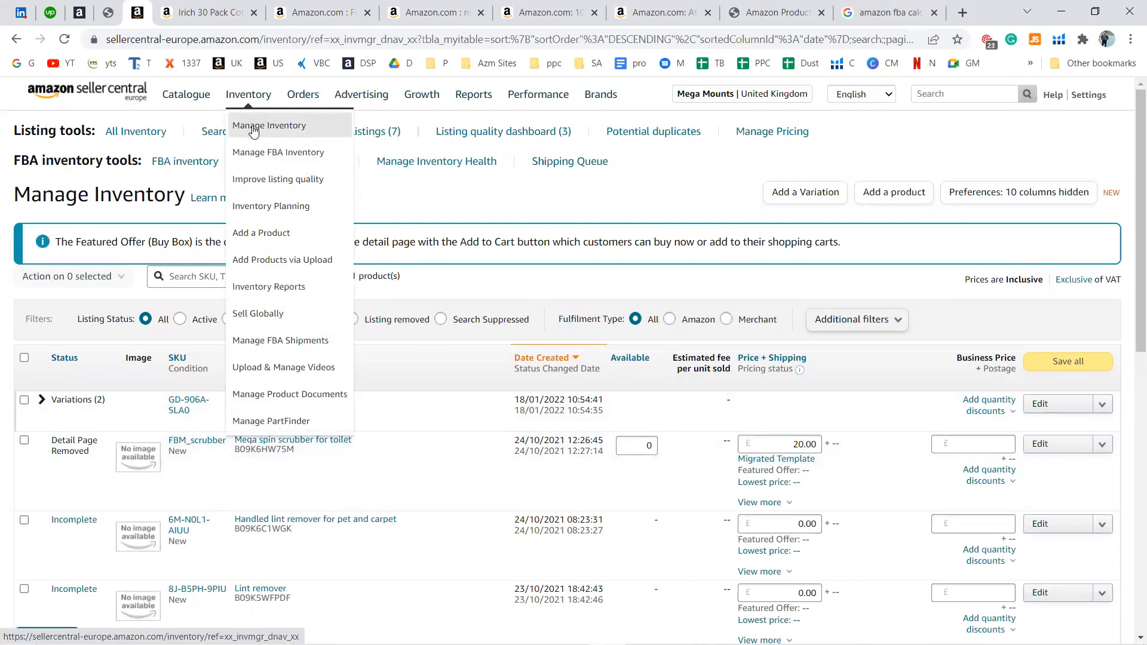
Step: Start adding a new product that is not sold on Amazon
mouse_move(197, 96)
click(207, 126)
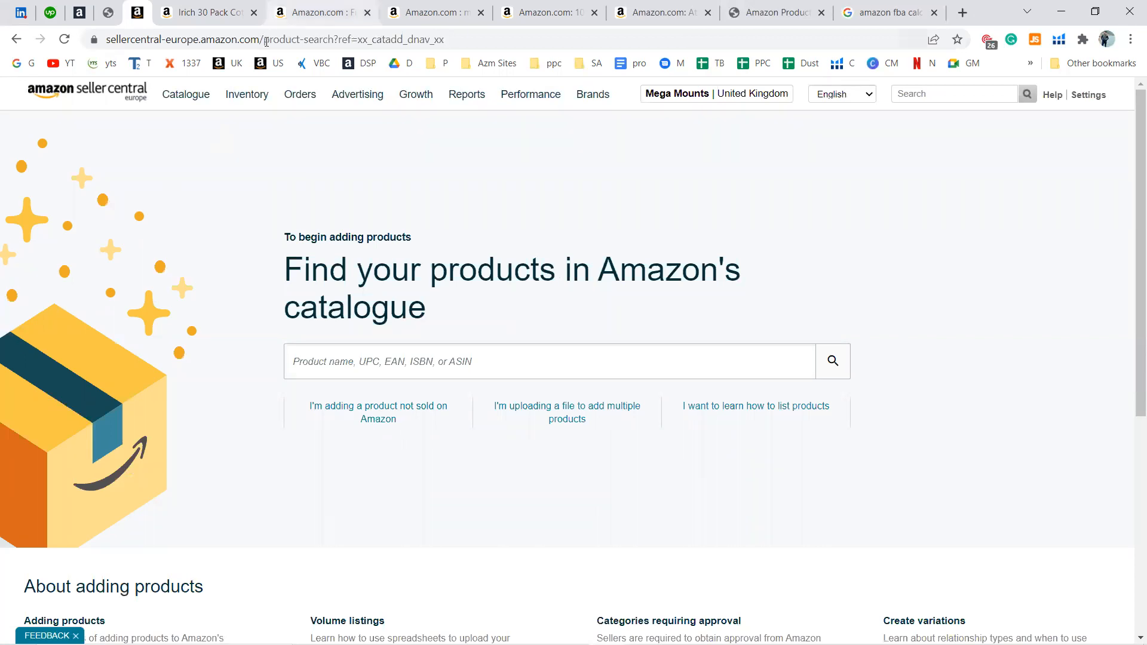
click(377, 413)
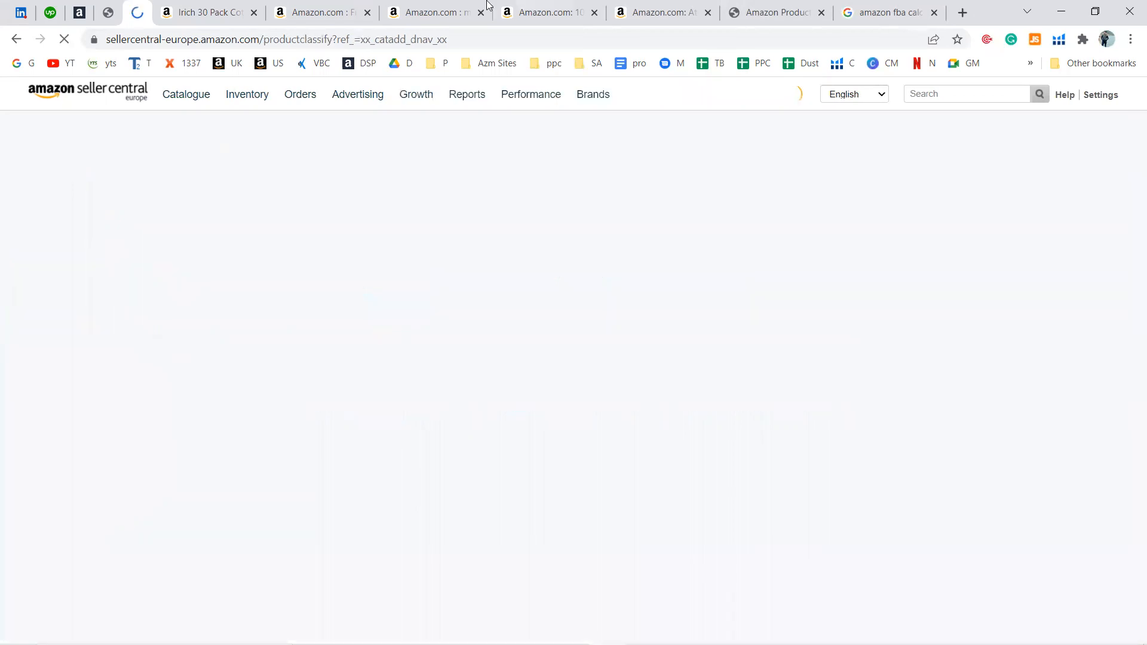
Step: On the Irich 30 Pack Cotton Muslin Bags product page, copy the category name Reusable Shopper Bags
click(221, 13)
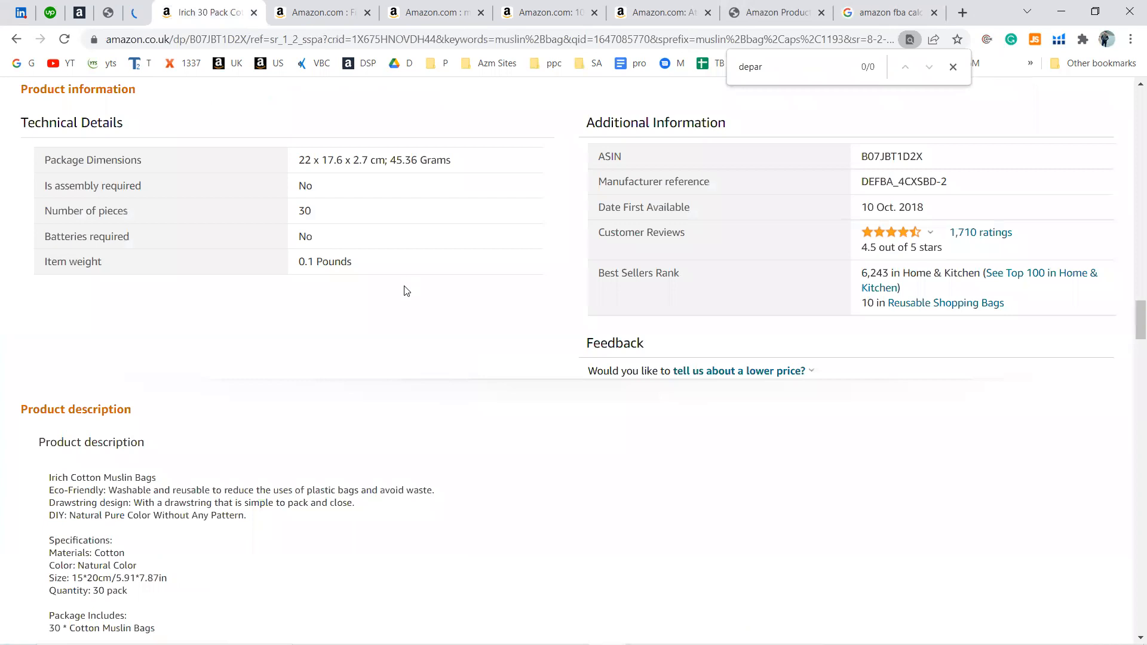
scroll(412, 281, up, 10)
scroll(415, 269, up, 10)
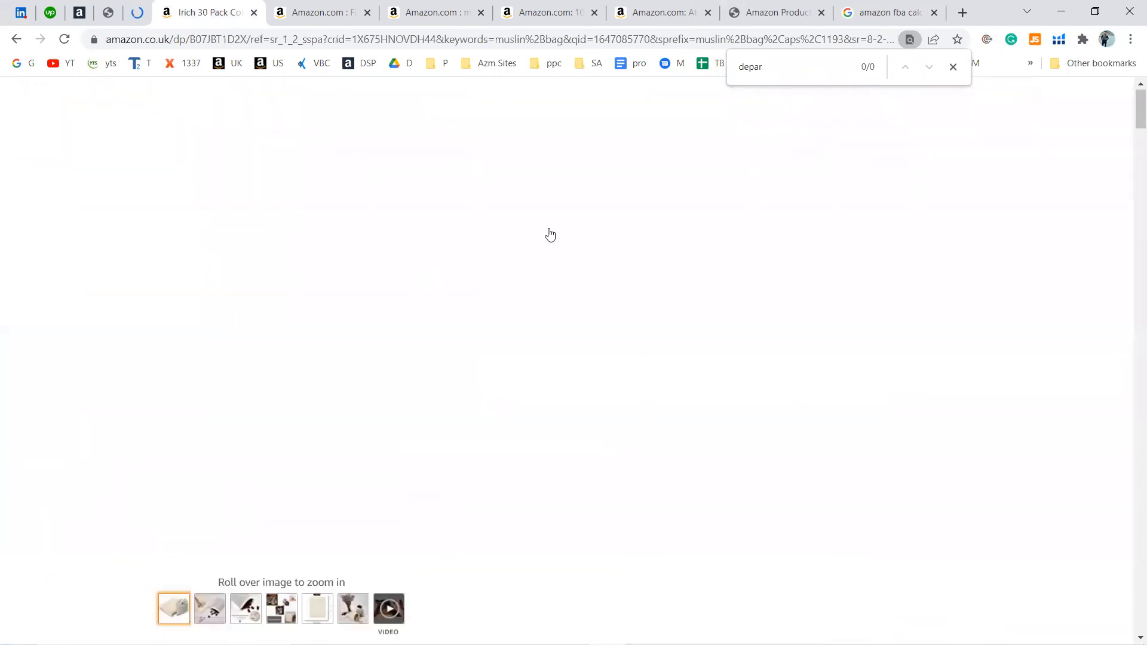
drag(457, 200, 352, 200)
key(ctrl+c)
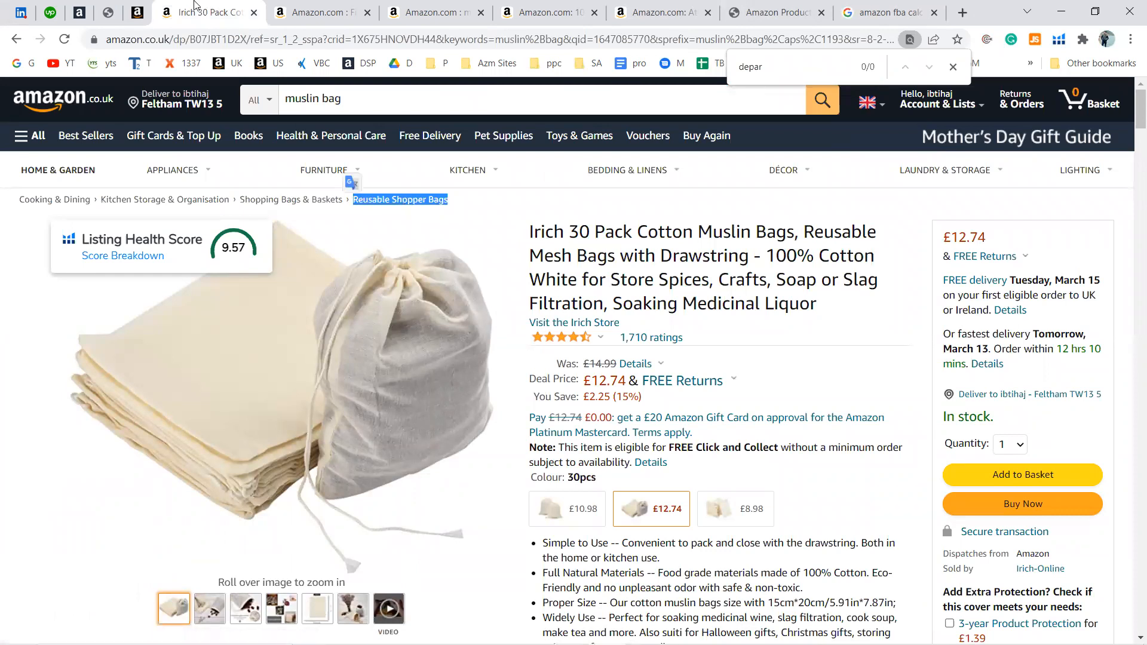
Step: Discard the unfinished listing and search for Reusable Shopper Bags, choosing TOTE BAG under Home & Kitchen > Cooking & Dining
click(139, 12)
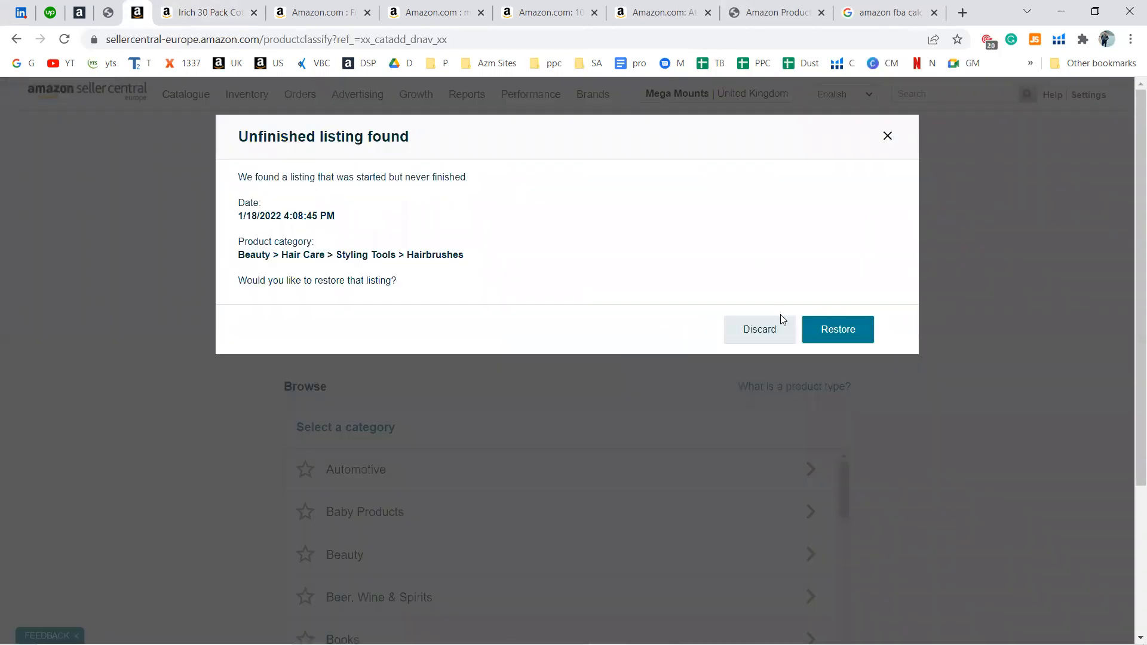
click(780, 325)
click(638, 320)
key(ctrl+v)
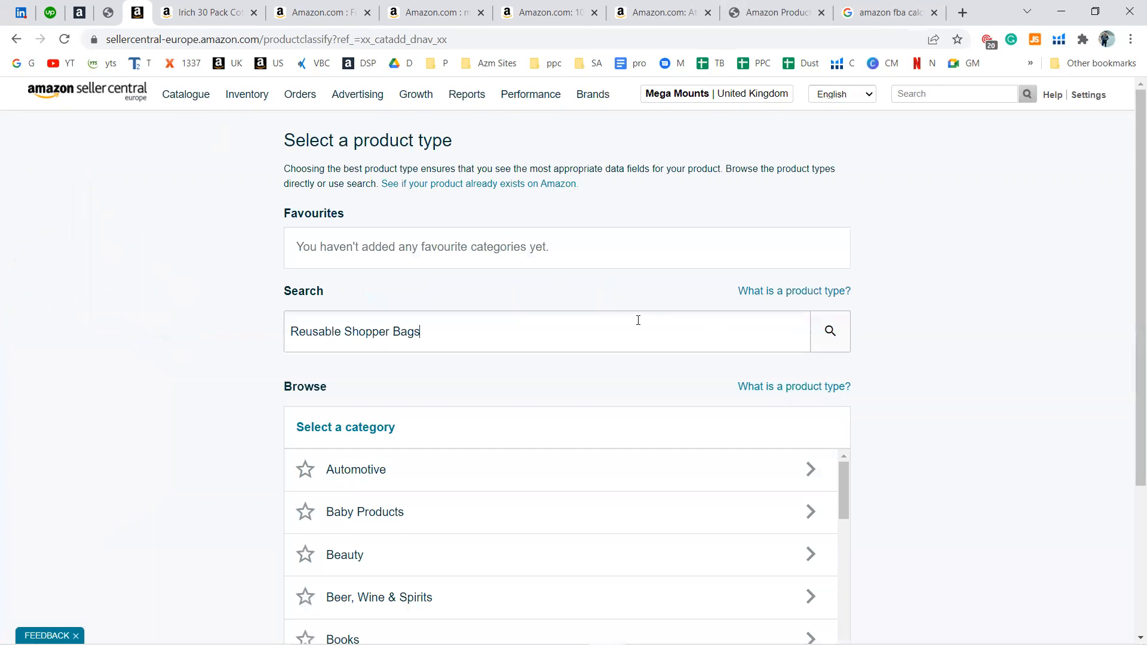
key(Return)
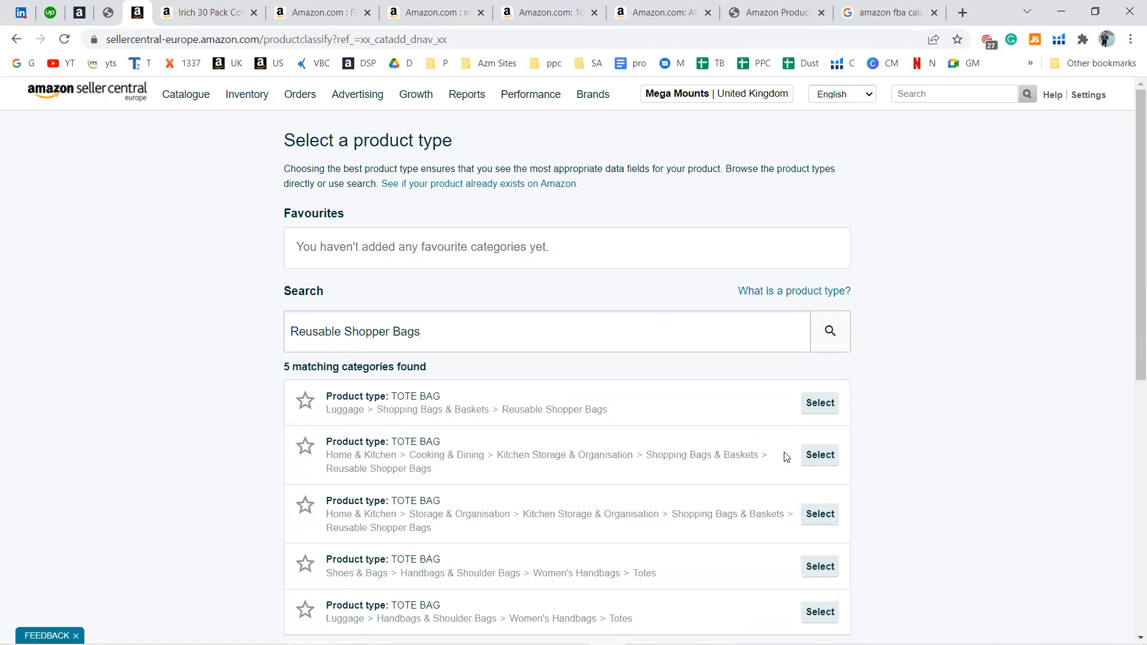
click(816, 461)
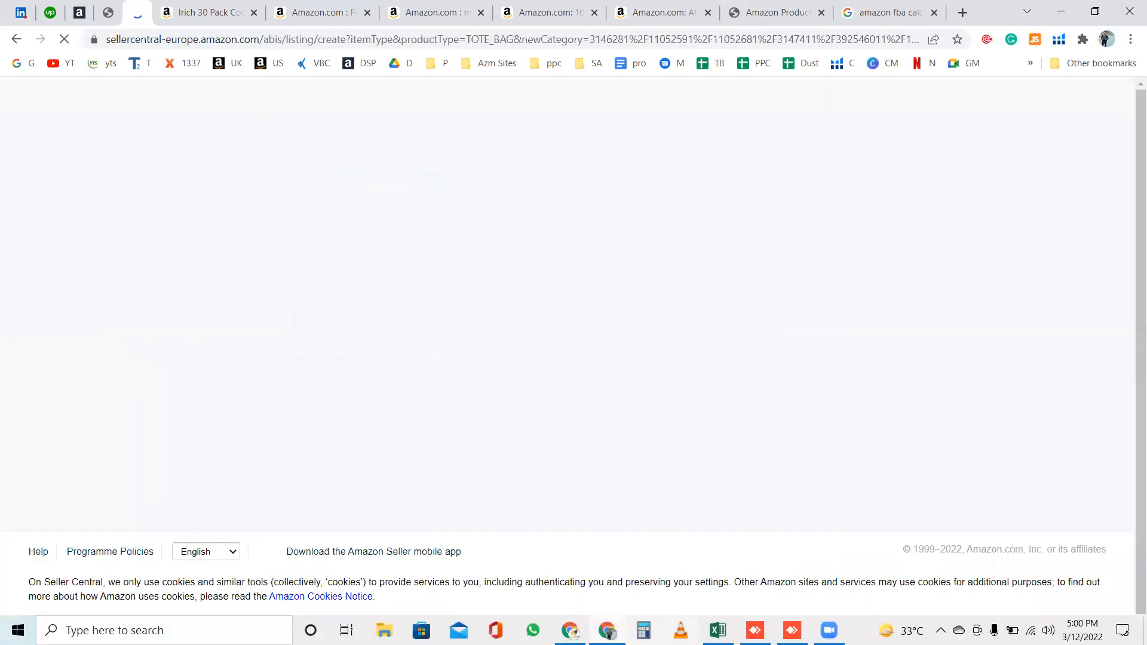
click(718, 631)
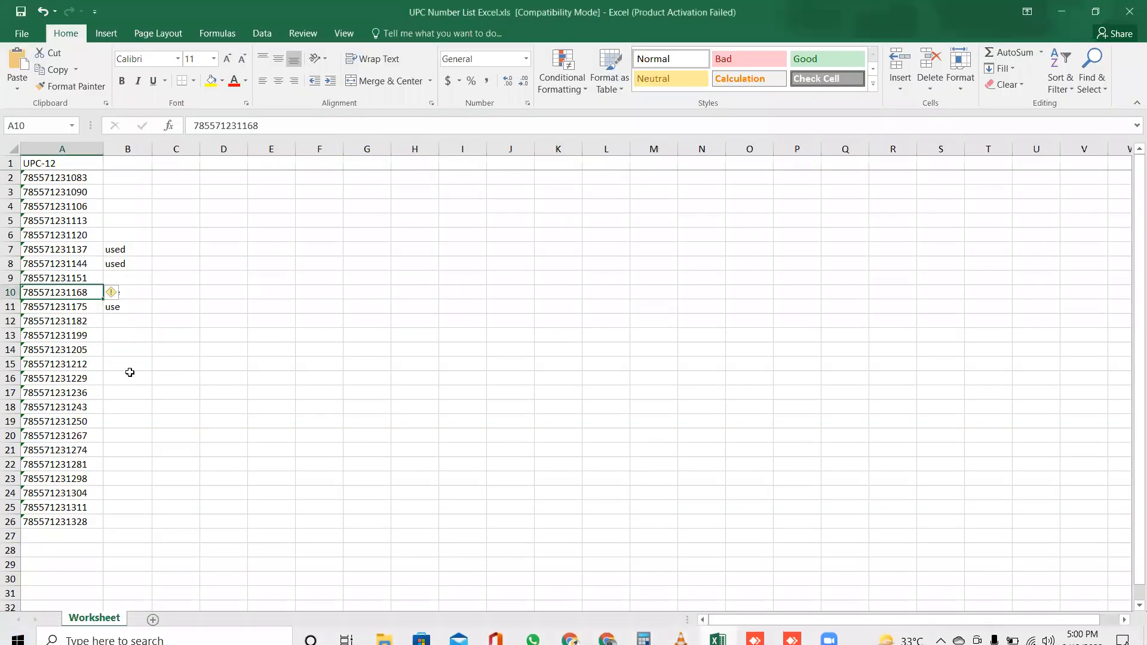
click(143, 295)
double_click(143, 295)
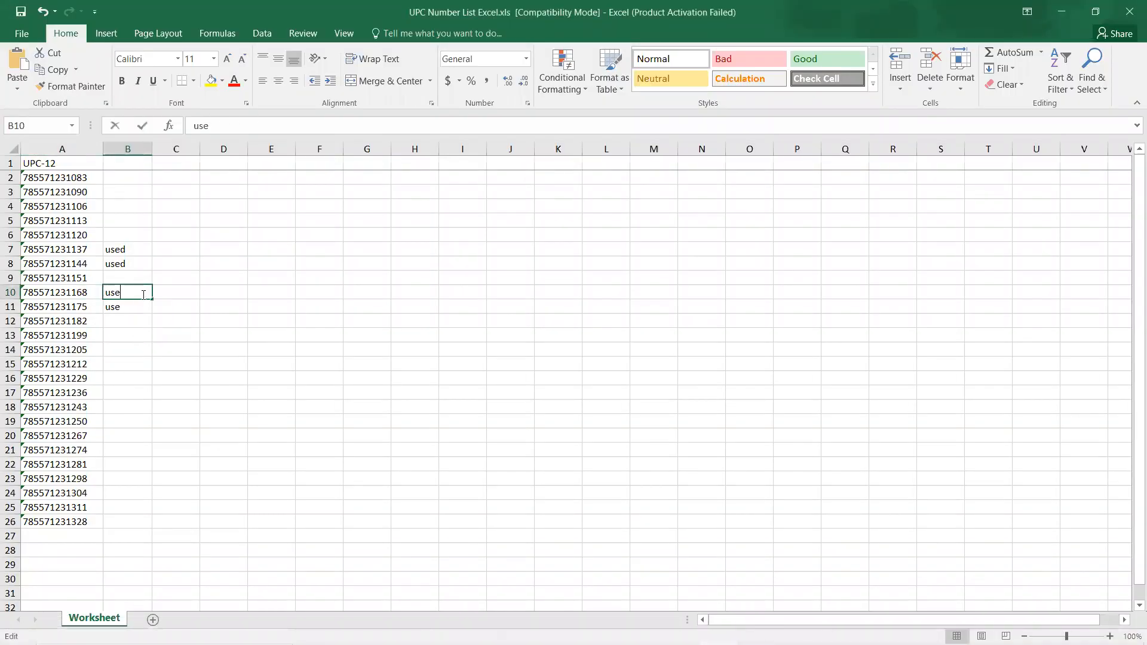
text(d)
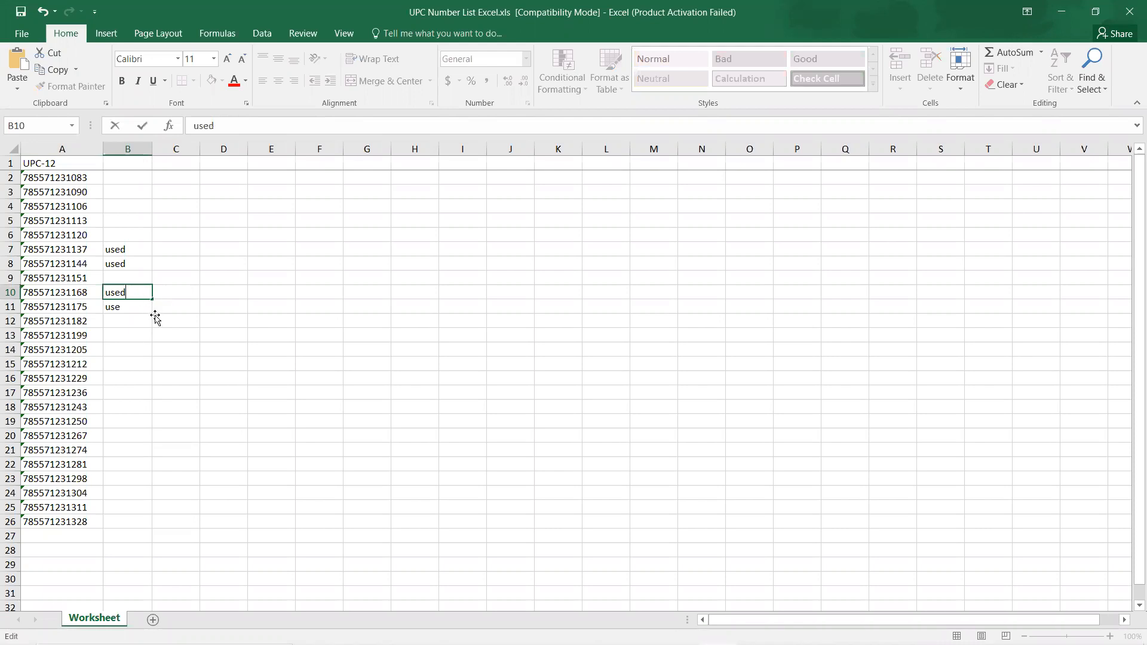
double_click(155, 315)
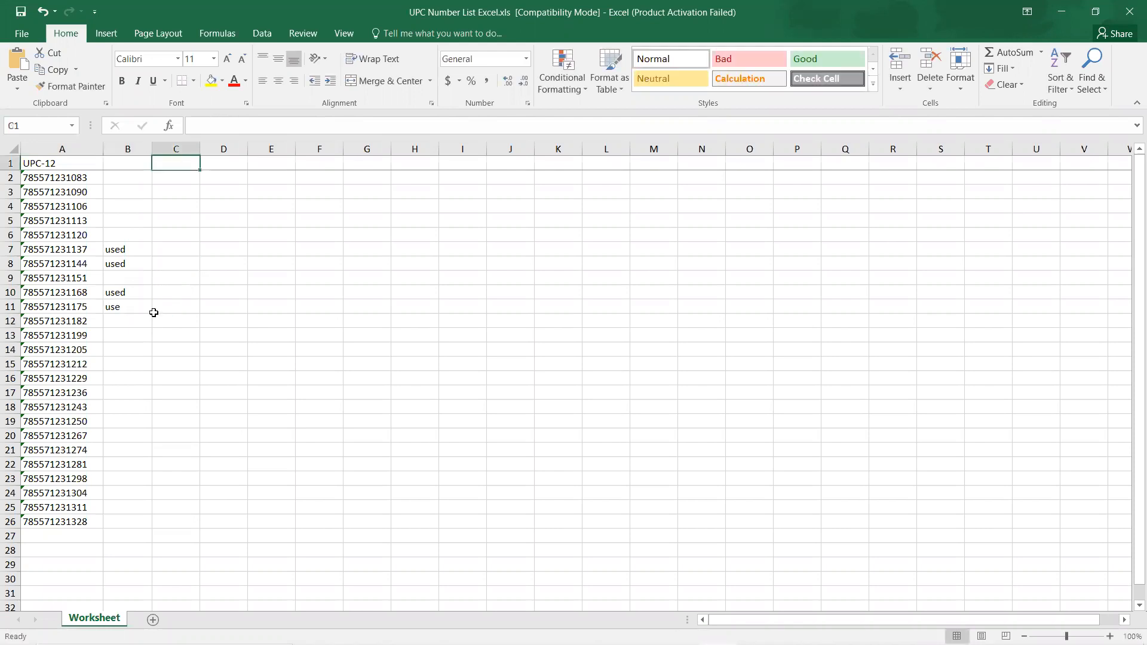
click(79, 306)
key(ctrl+c)
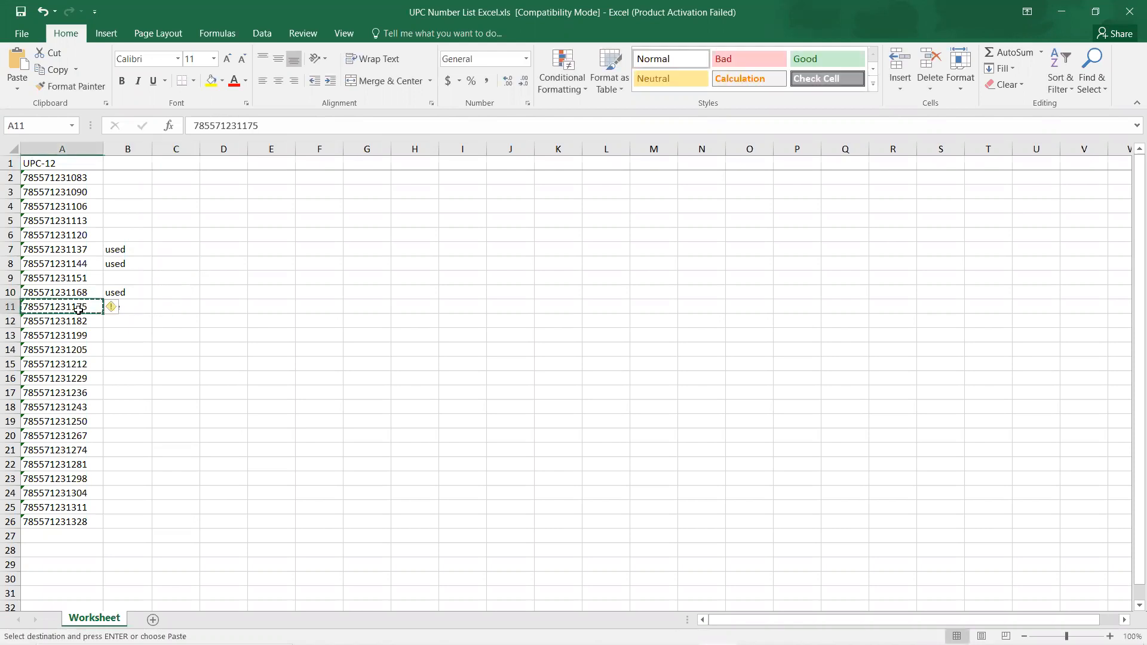
key(alt+Tab)
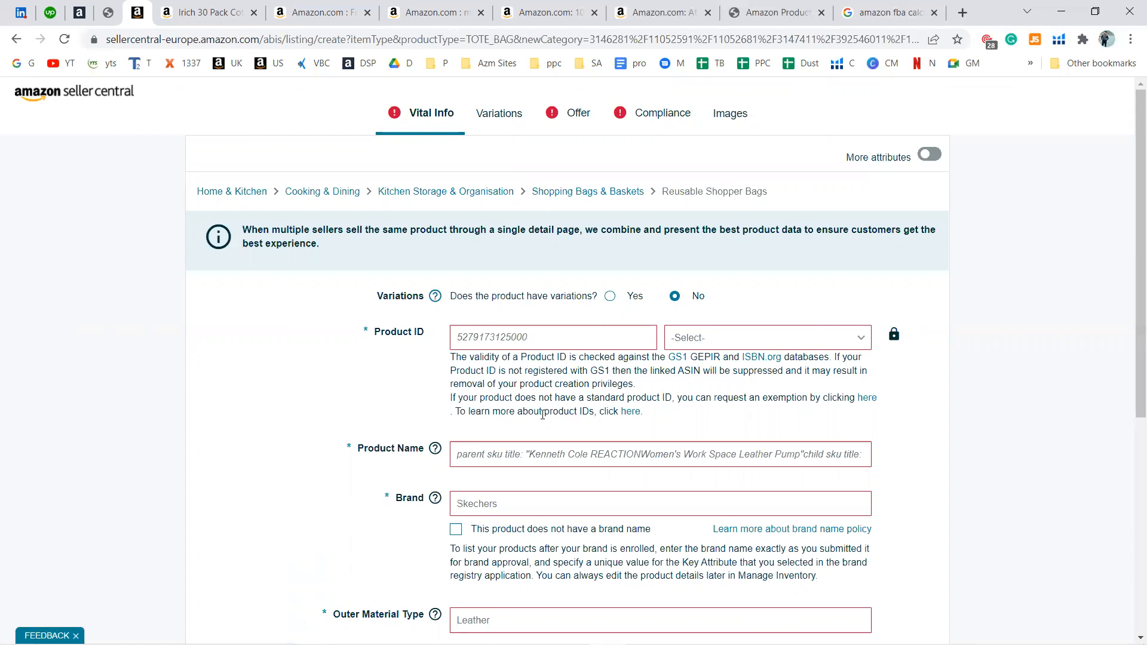
click(614, 336)
key(ctrl+v)
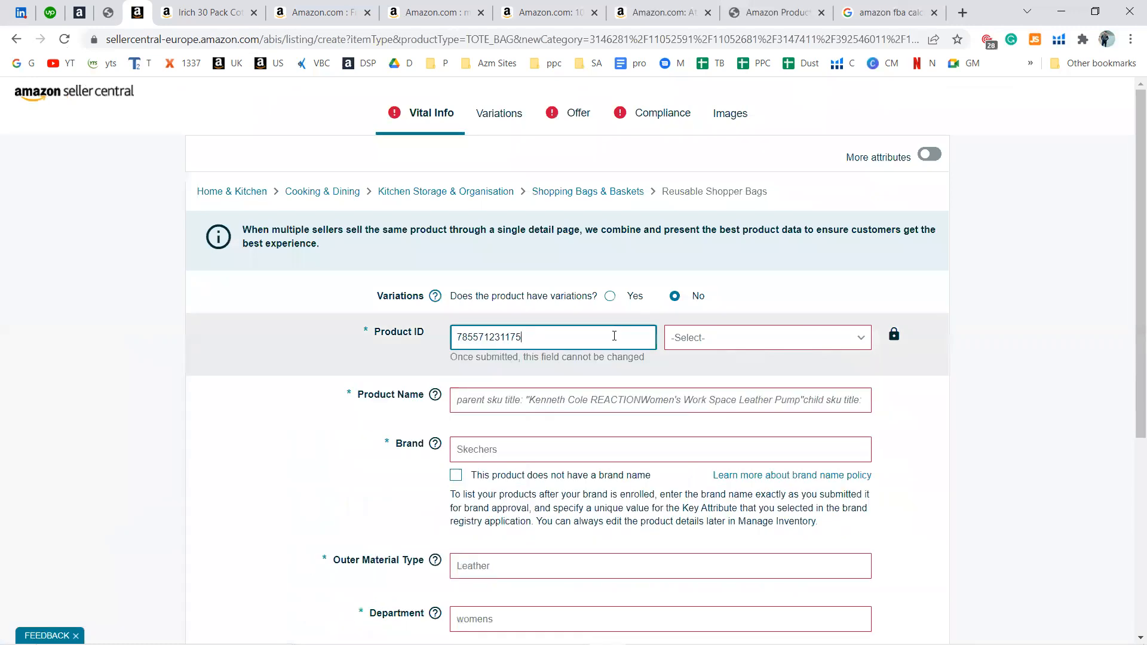
click(728, 337)
click(745, 443)
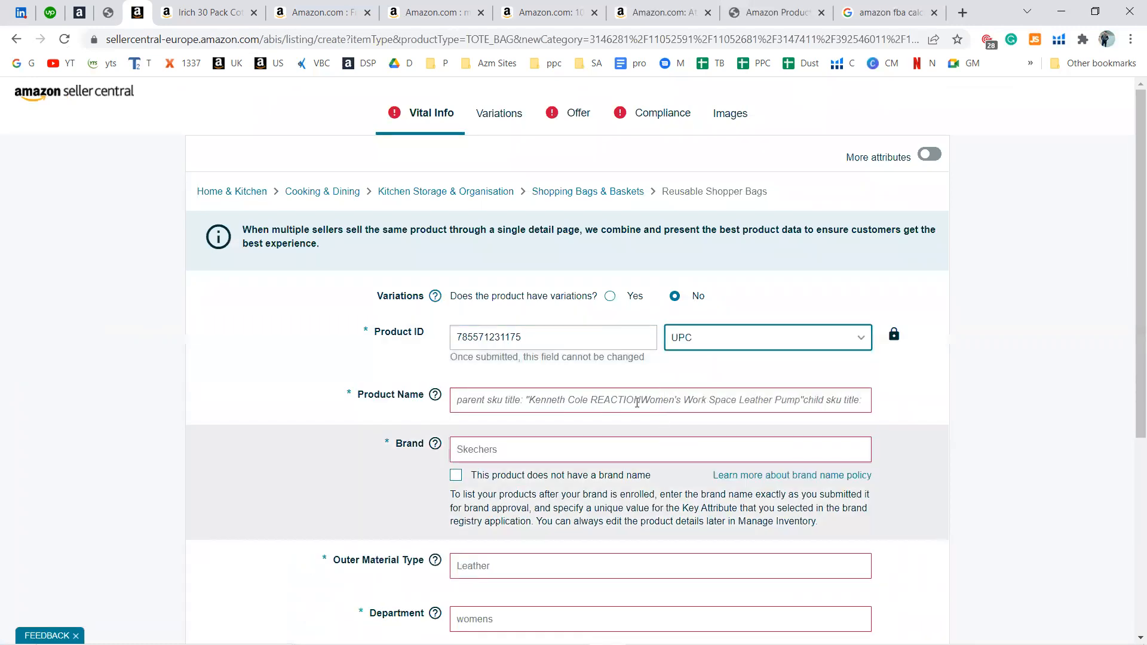
key(Tab)
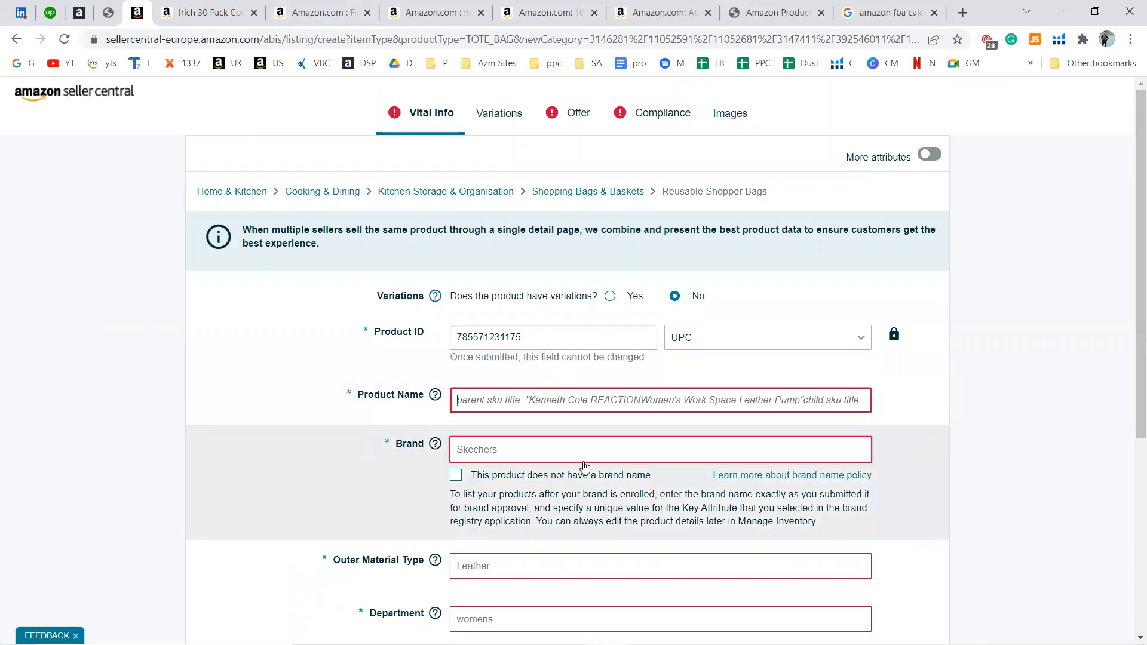
Step: Open Manage Inventory in a new Seller Central tab and check the product page of the Mega Mounts Muslin Bag listing
click(158, 8)
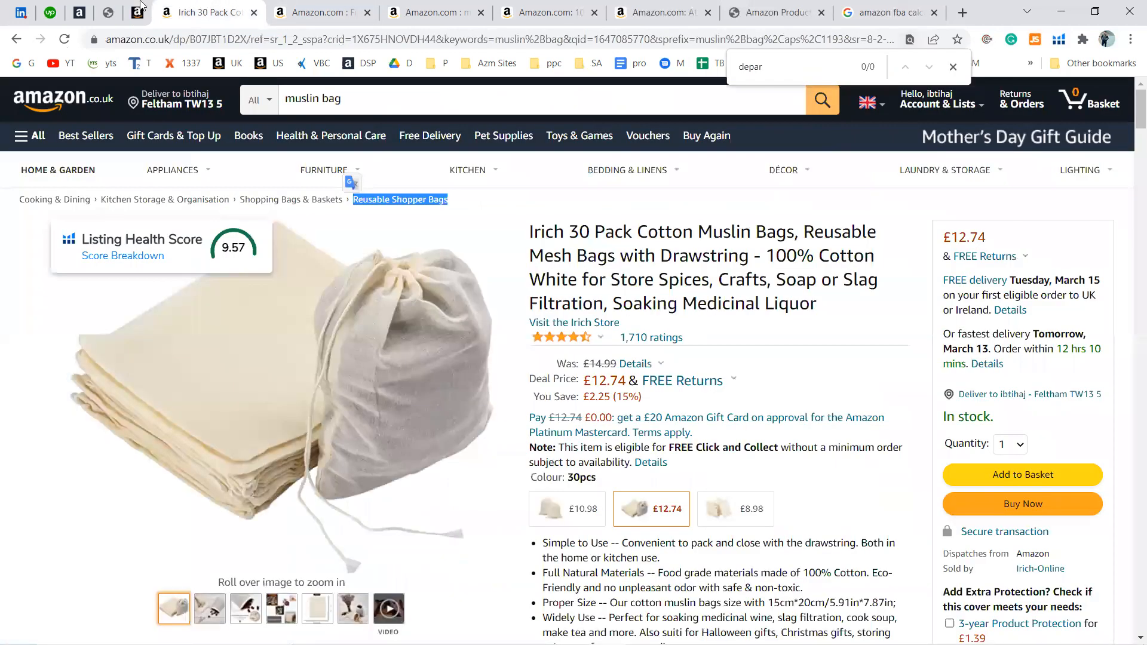
click(138, 11)
right_click(109, 101)
click(134, 108)
click(203, 10)
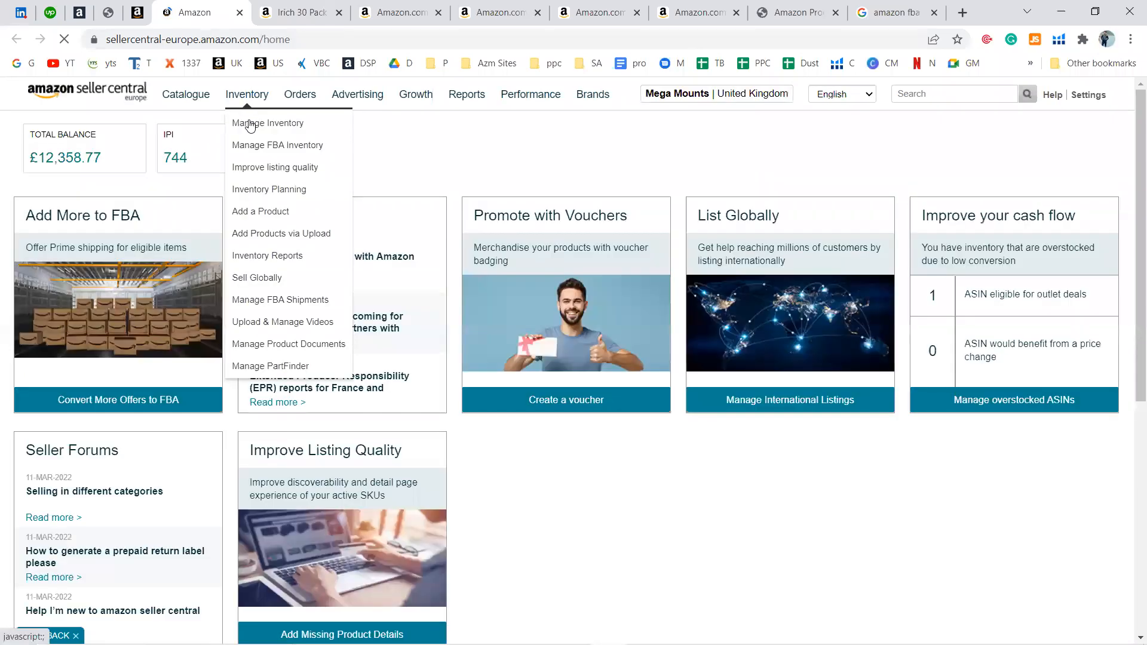
click(250, 123)
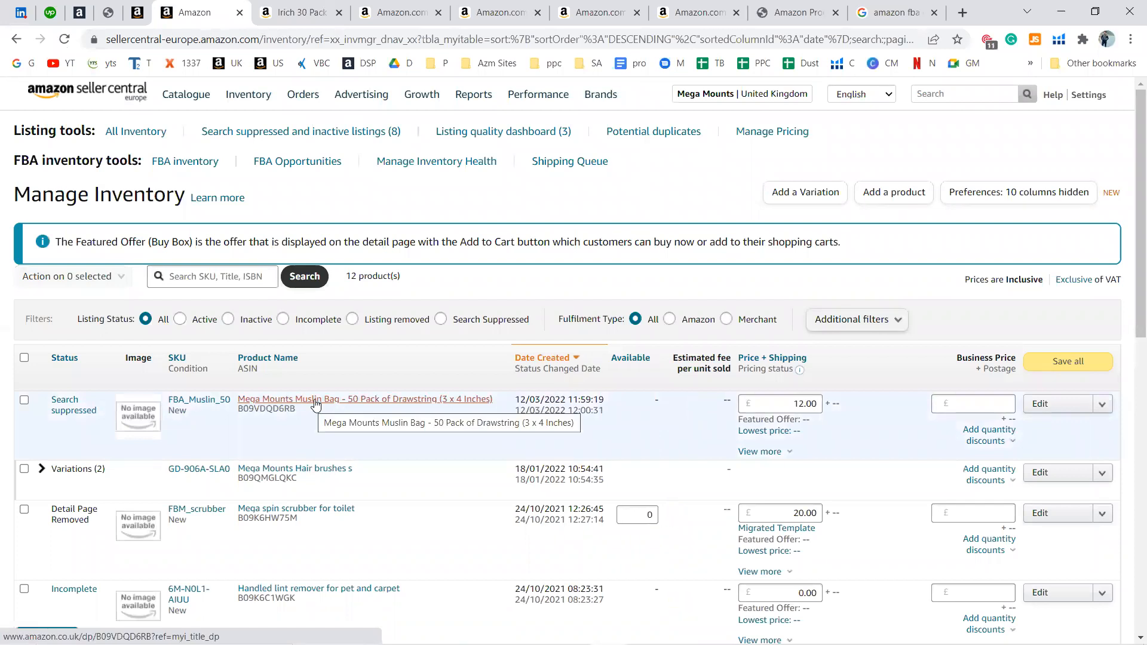
click(316, 400)
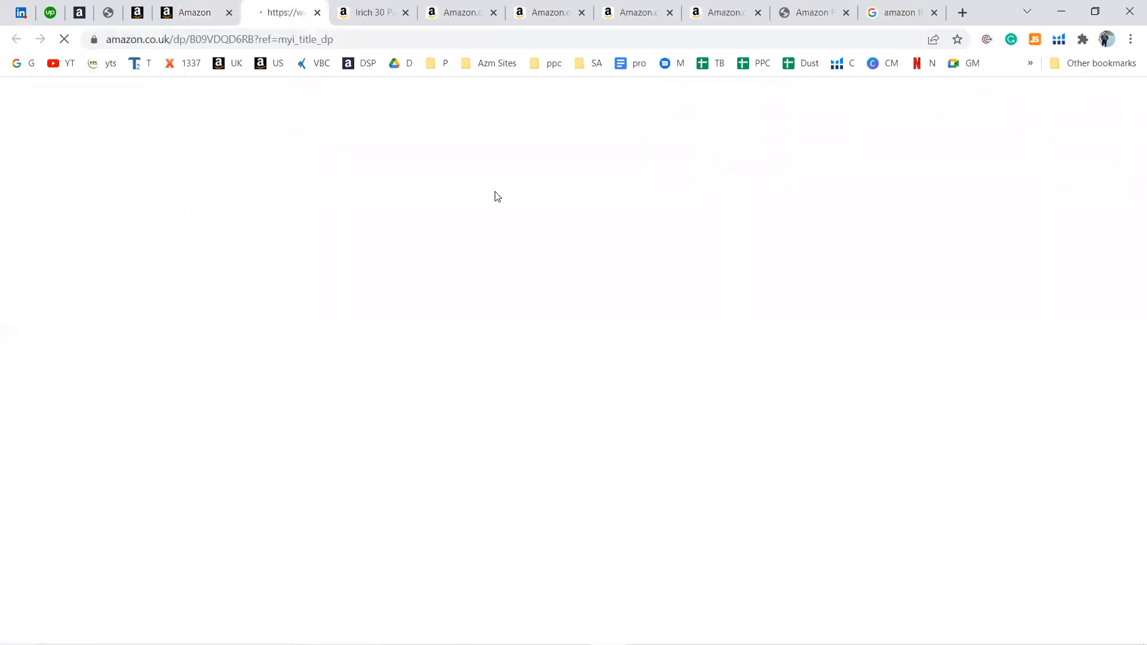
drag(544, 224, 748, 250)
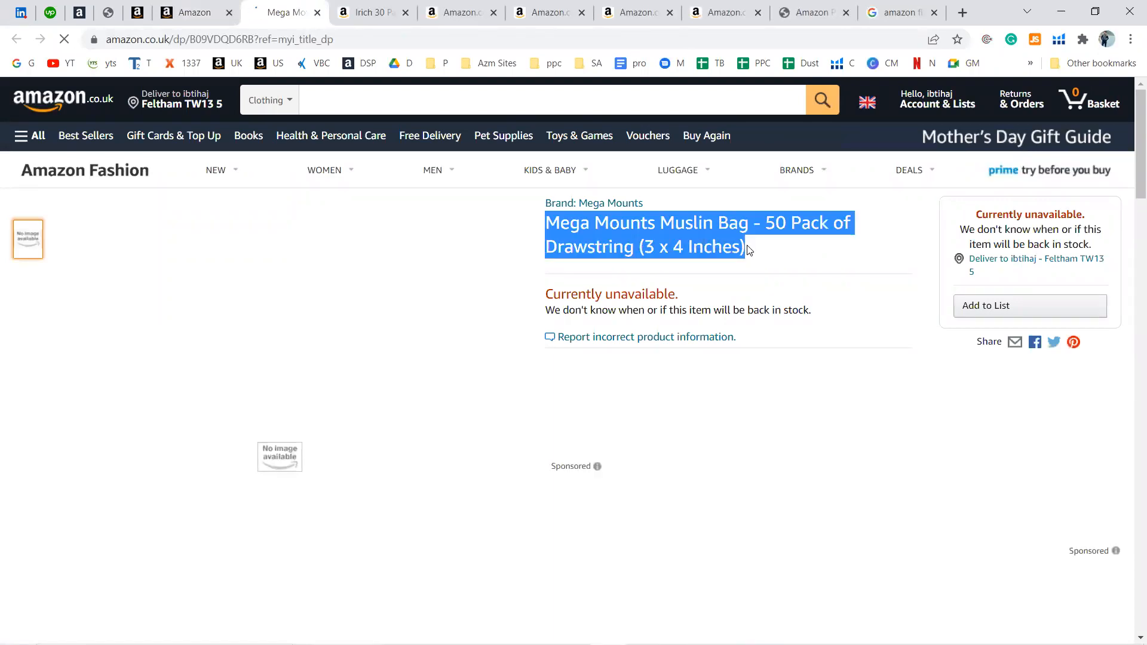
Step: Enter the product name "Mega Mounts Muslin Bag - 25 Pack of Drawstring (3 x 4 Inches)" and the brand Mega Mounts in the new listing
click(178, 7)
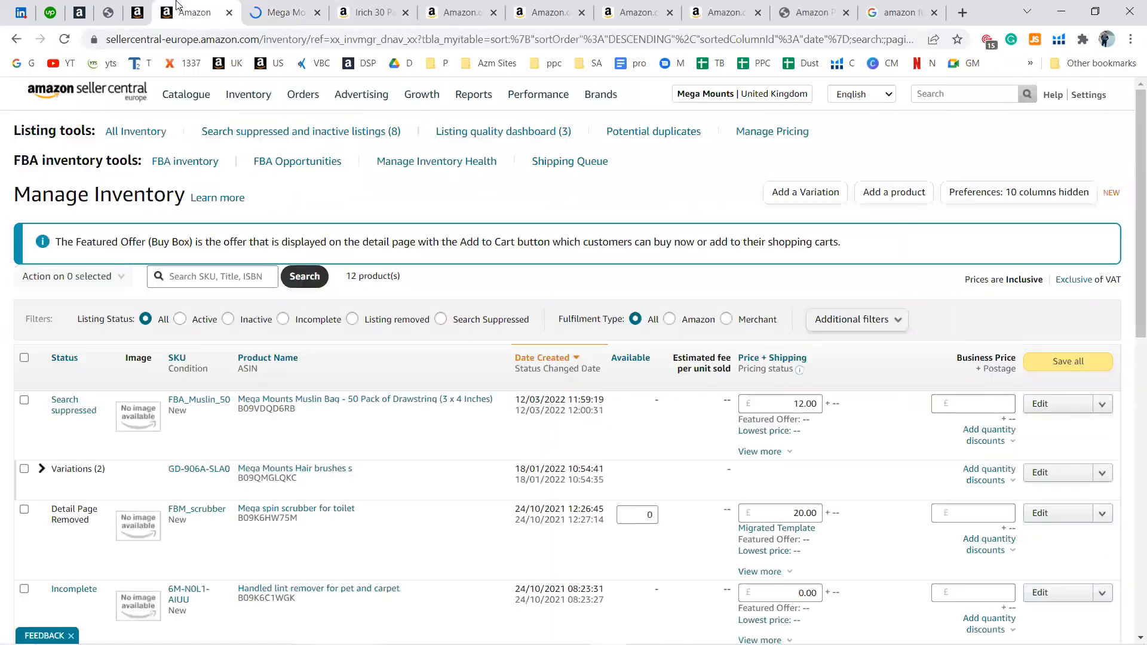
click(299, 5)
click(179, 6)
click(137, 12)
click(615, 402)
key(ctrl+v)
click(585, 400)
key(BackSpace)
key(BackSpace)
text(25)
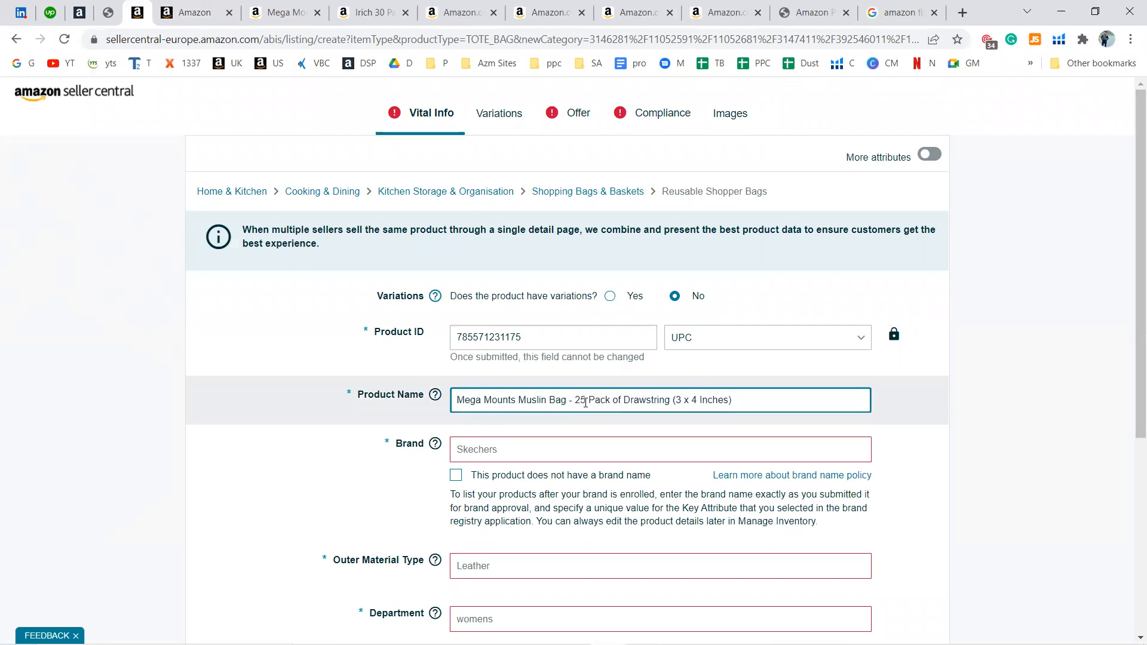
click(605, 452)
click(600, 470)
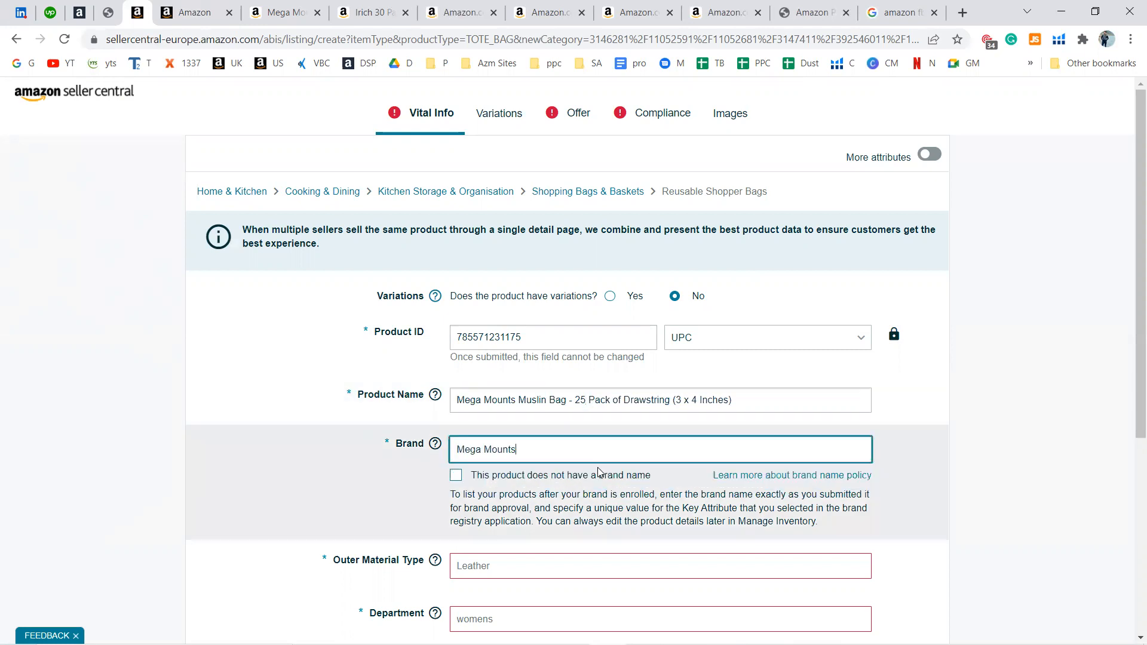
Step: Set the listing's outer material type to Cotton and its department to Unisex
click(586, 564)
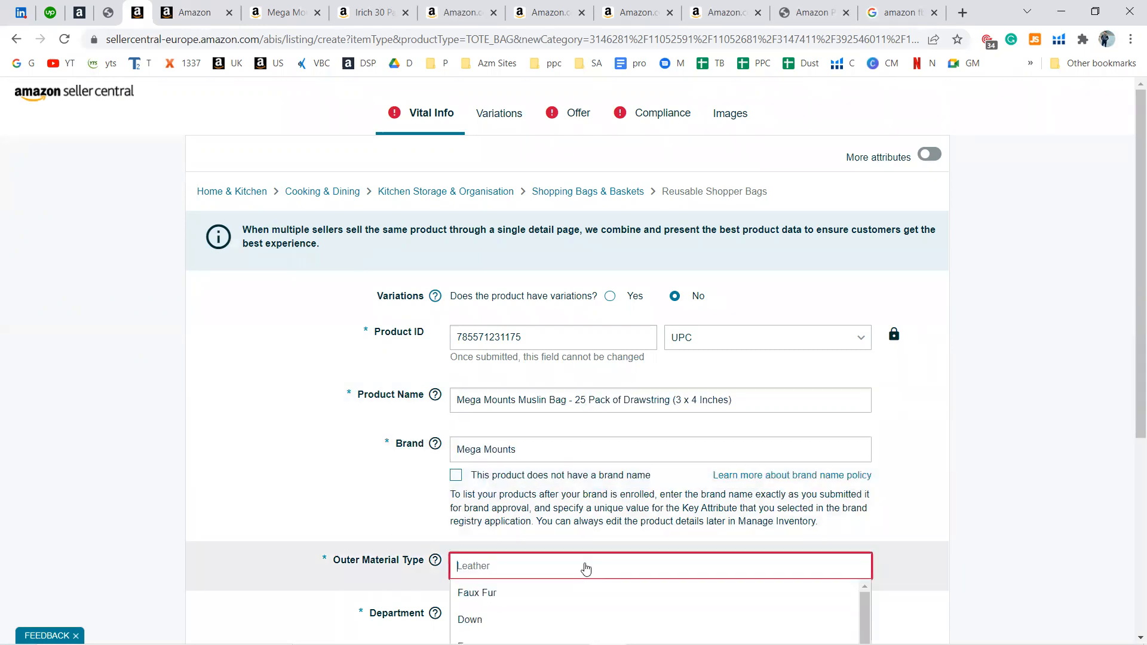
scroll(593, 535, down, 1)
scroll(550, 531, down, 3)
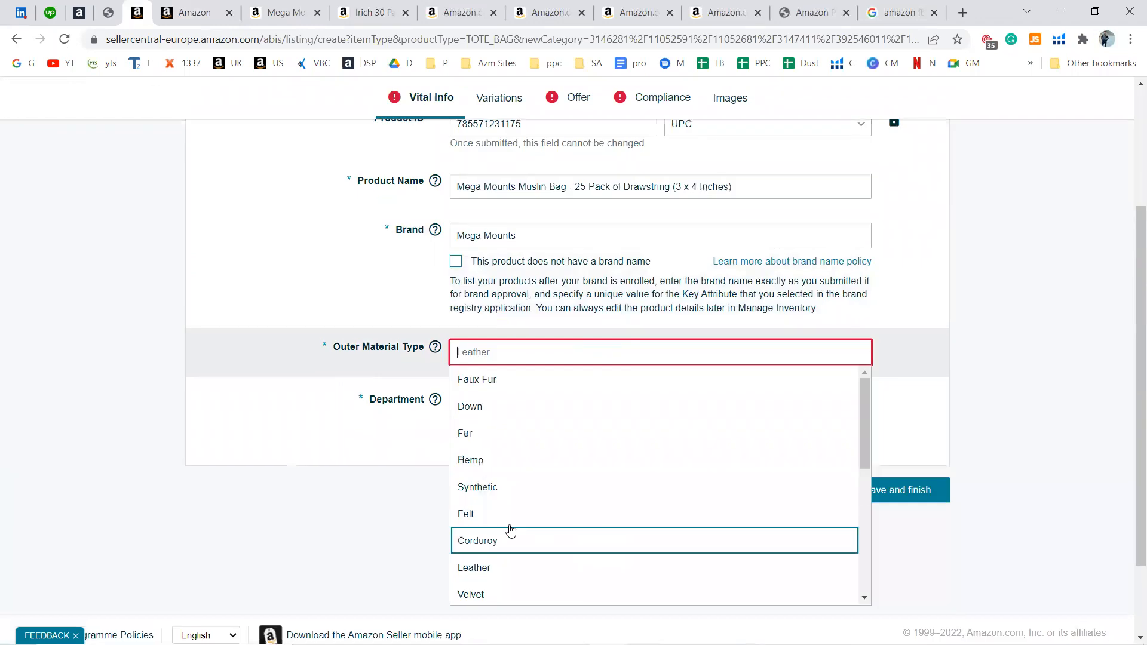
scroll(553, 529, down, 2)
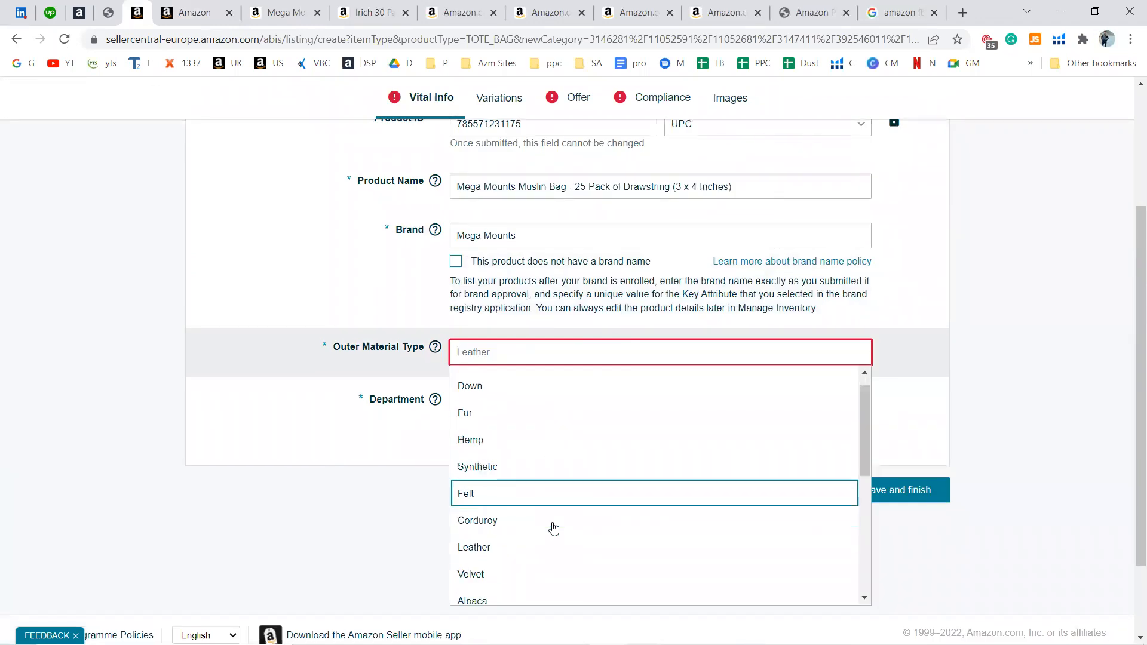
scroll(533, 550, down, 2)
click(530, 556)
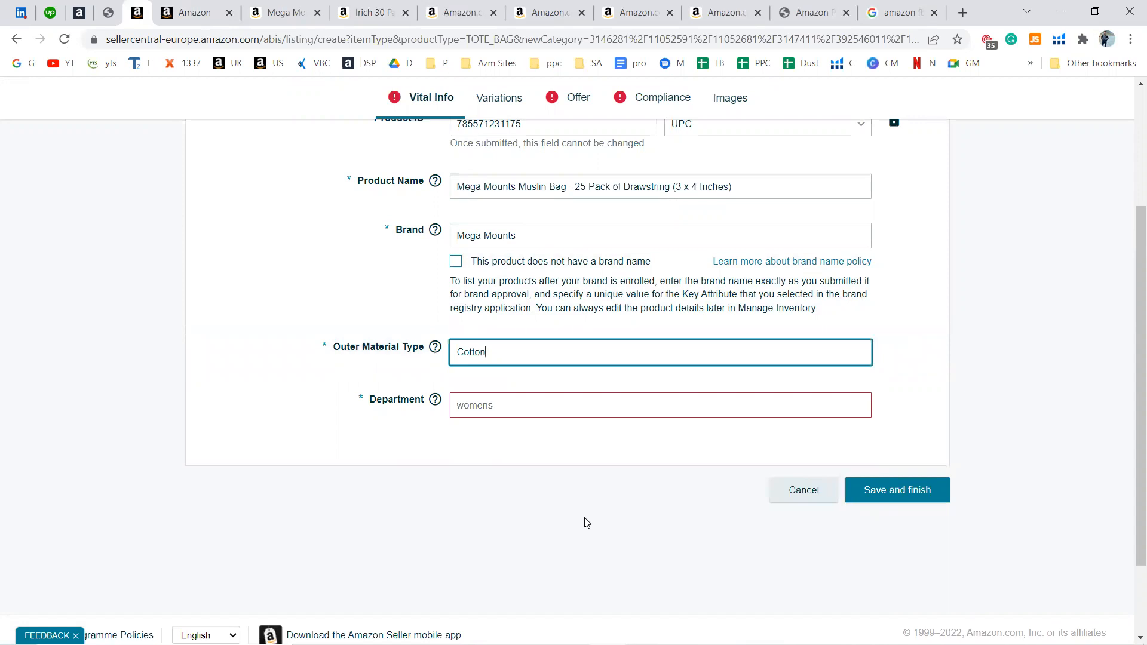
click(592, 418)
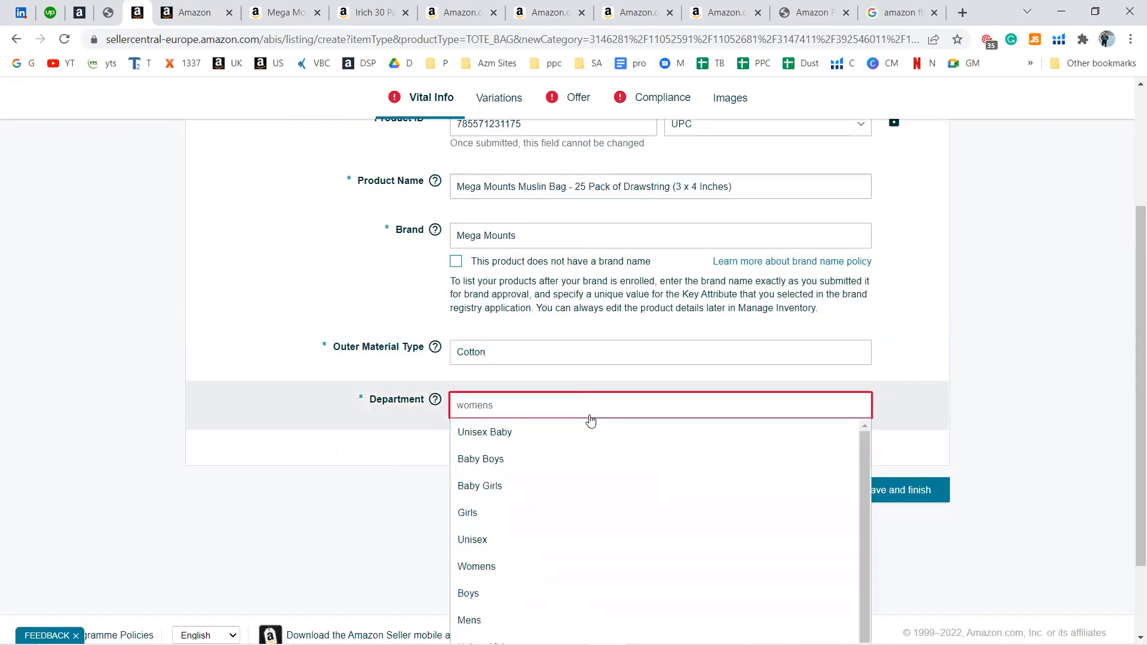
click(577, 542)
Step: Fill in the offer details with seller SKU FBA_25_muslin and a price of GBP 6
click(545, 108)
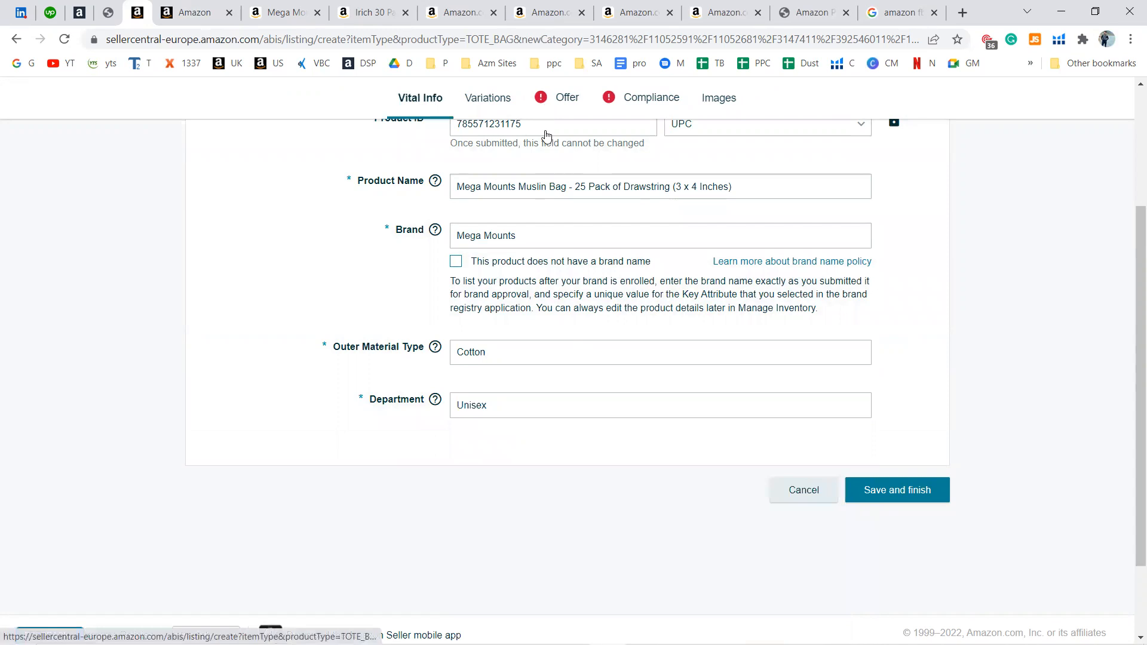
click(566, 307)
text(FBA)
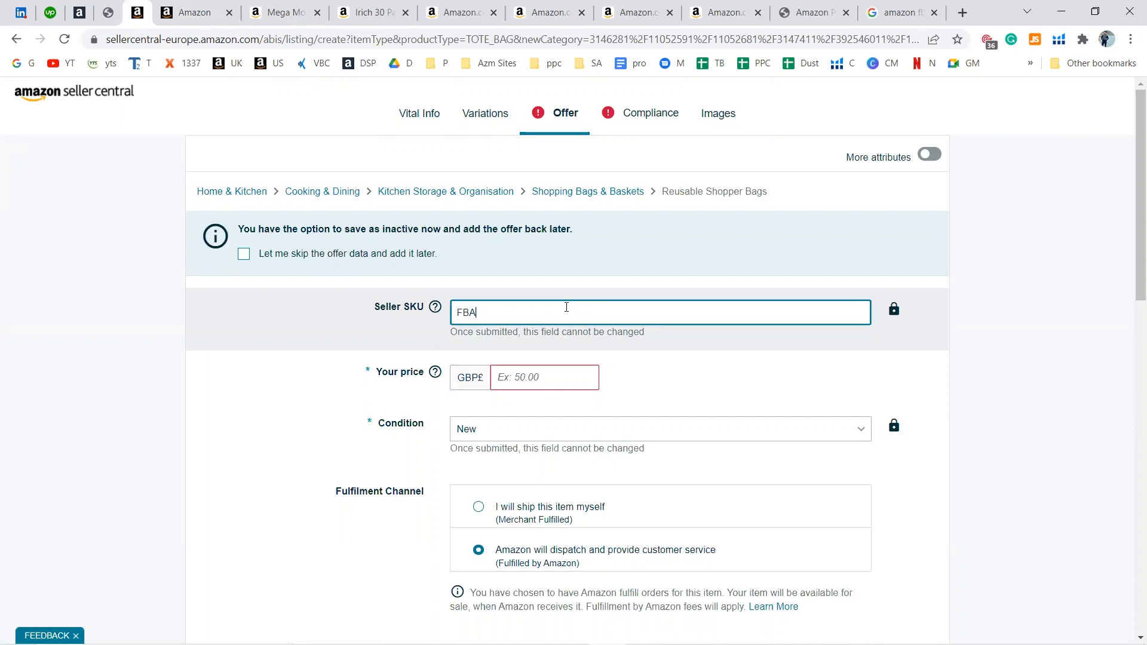
text(_25_muslin)
click(563, 377)
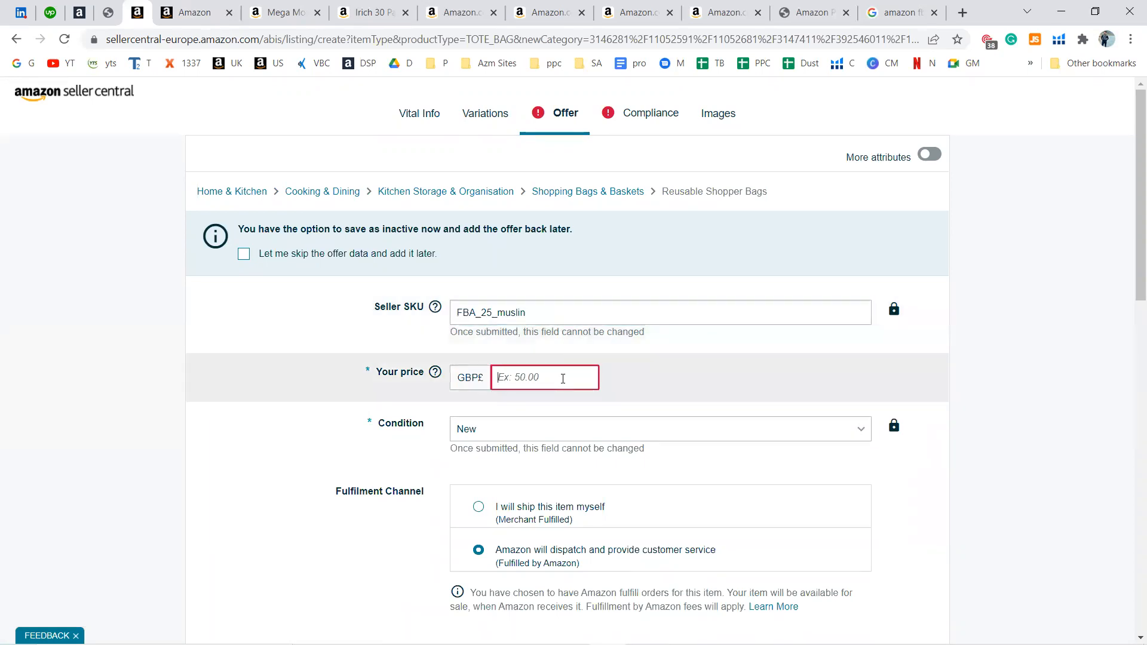
text(6)
scroll(563, 378, down, 3)
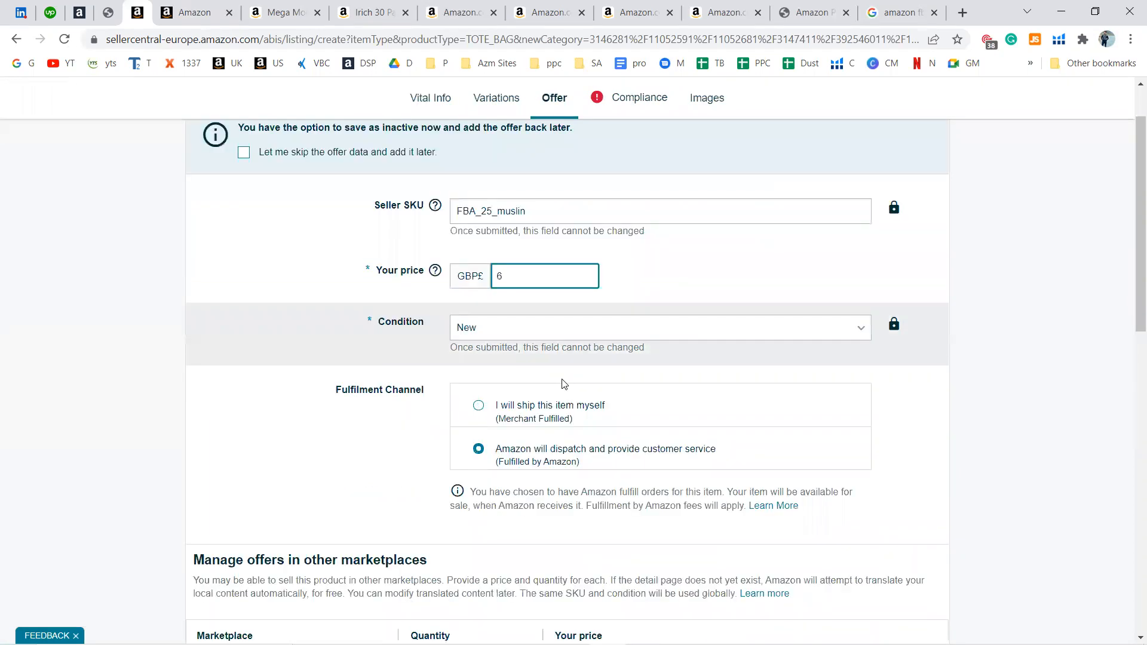
Step: Set the country of origin to United Kingdom in the compliance details, and submit the listing
click(635, 109)
click(600, 310)
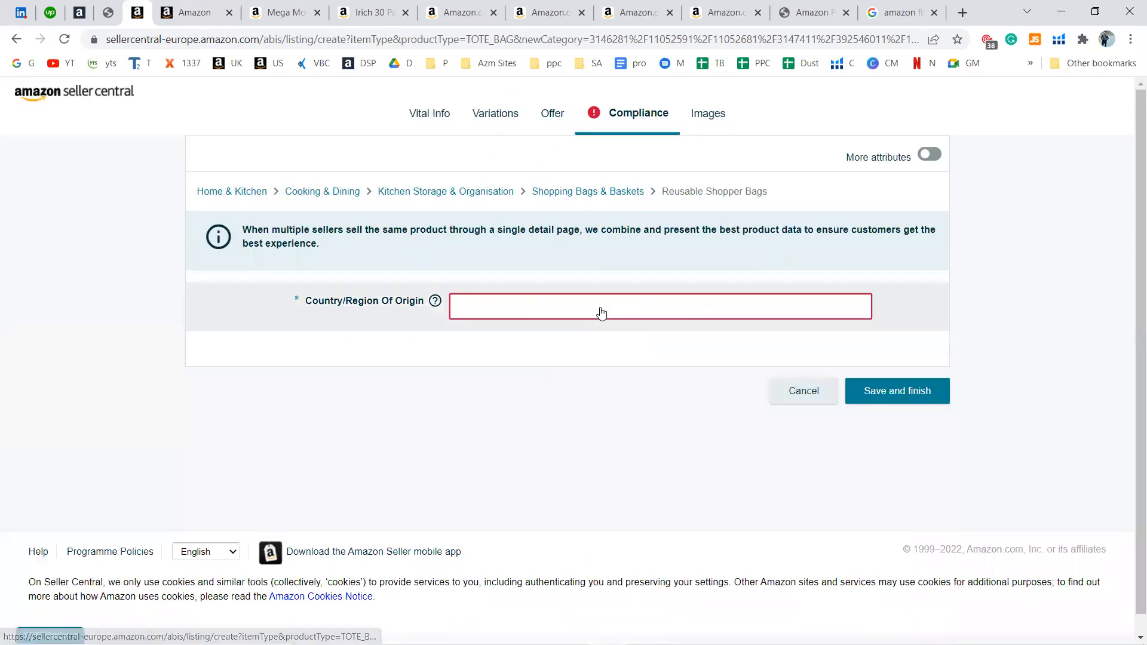
text(unit)
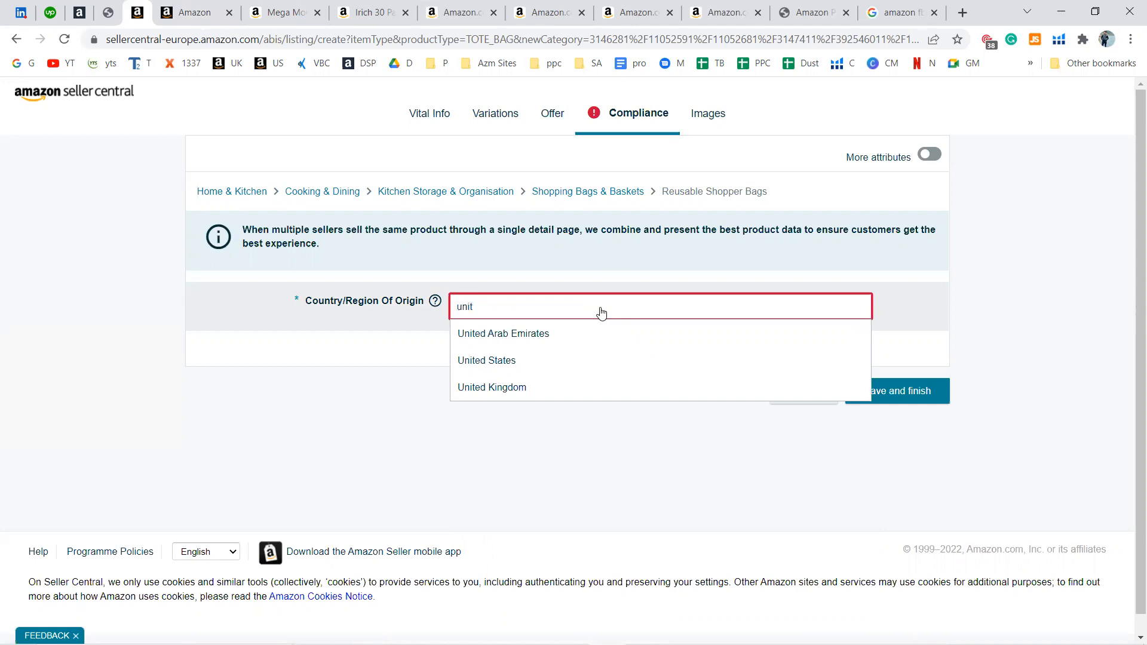
double_click(574, 388)
click(882, 392)
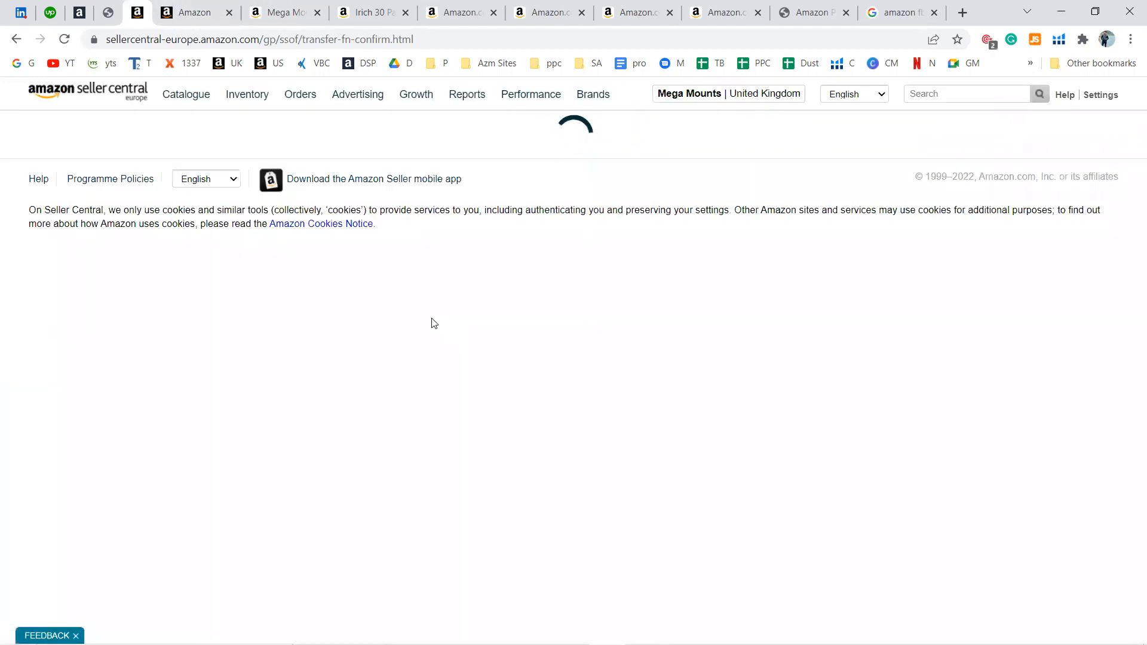
Step: Go to the inventory list and check it for the new 25-pack listing
click(597, 265)
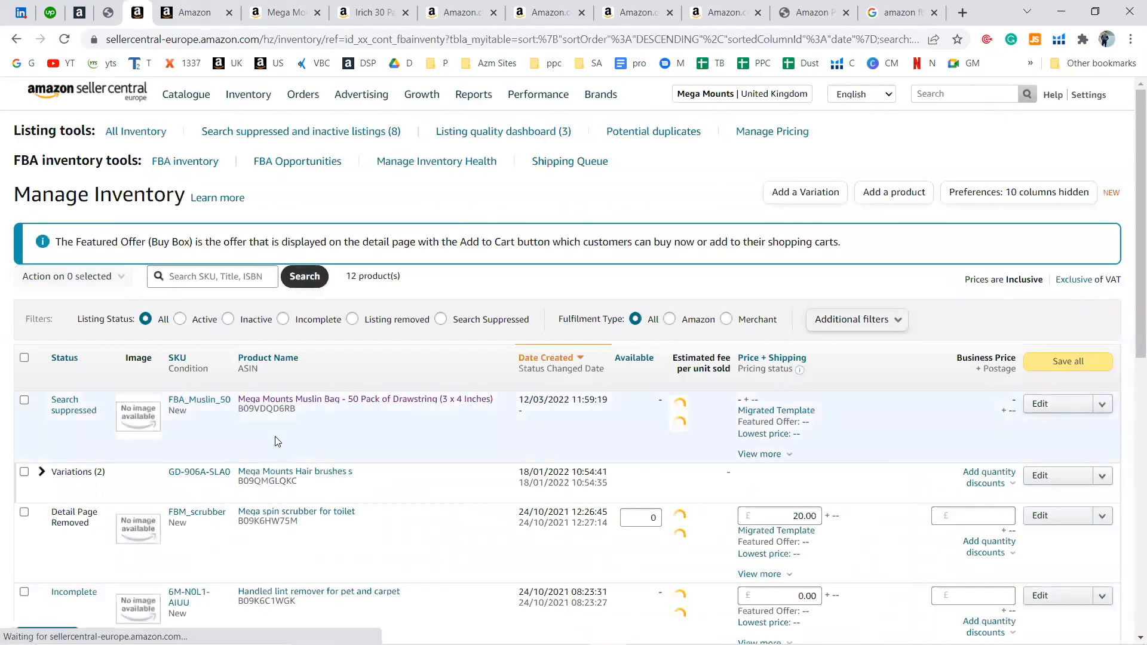
scroll(275, 439, down, 2)
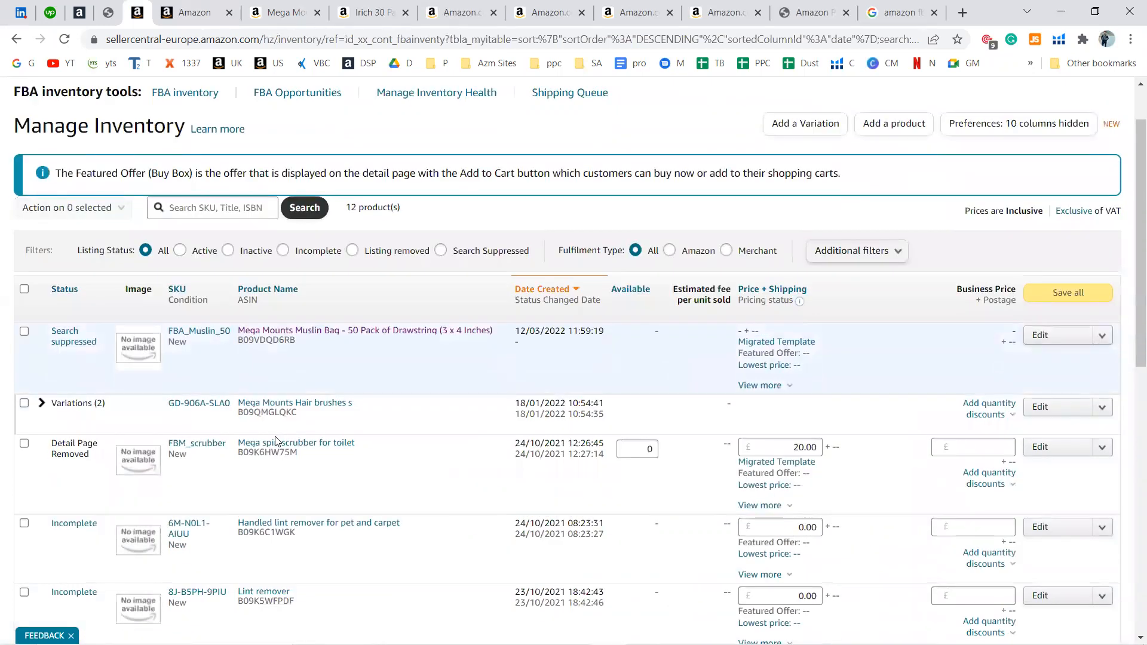
scroll(278, 442, up, 1)
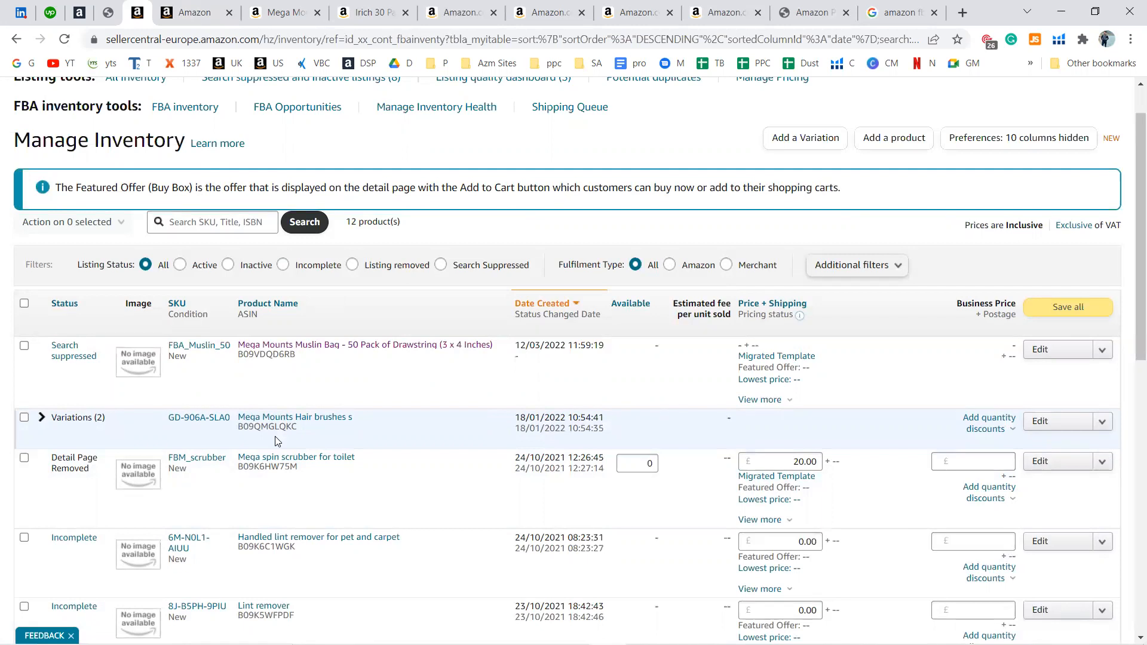
Step: Search Google for "brand registry usa" in a new tab
click(963, 14)
text(brand )
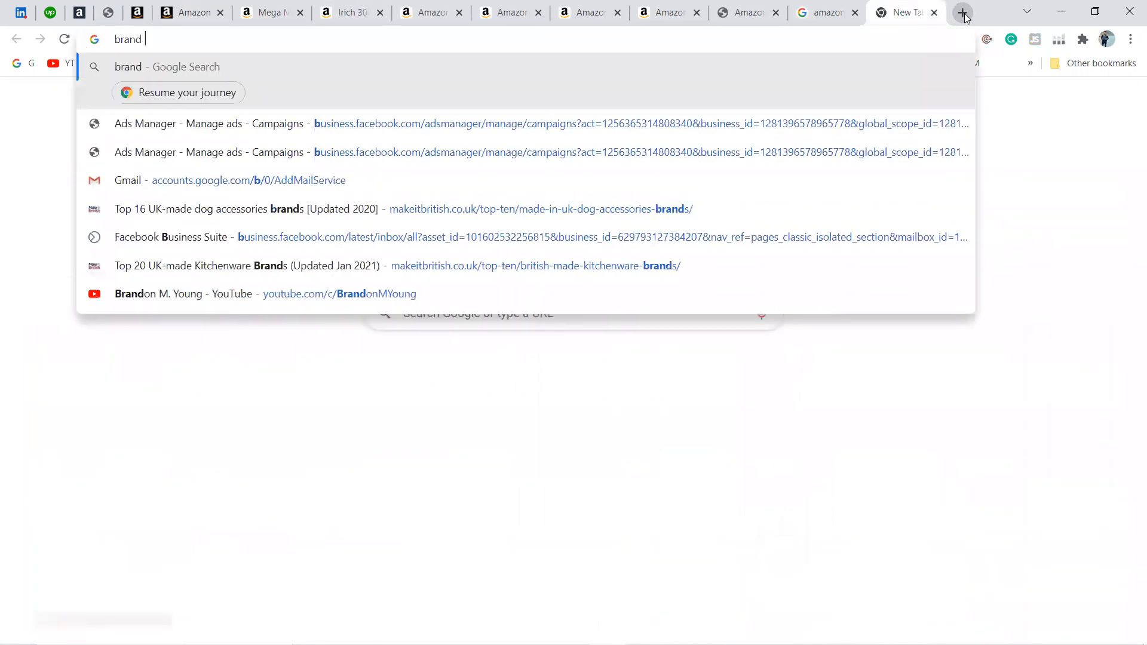
text(re)
key(Down)
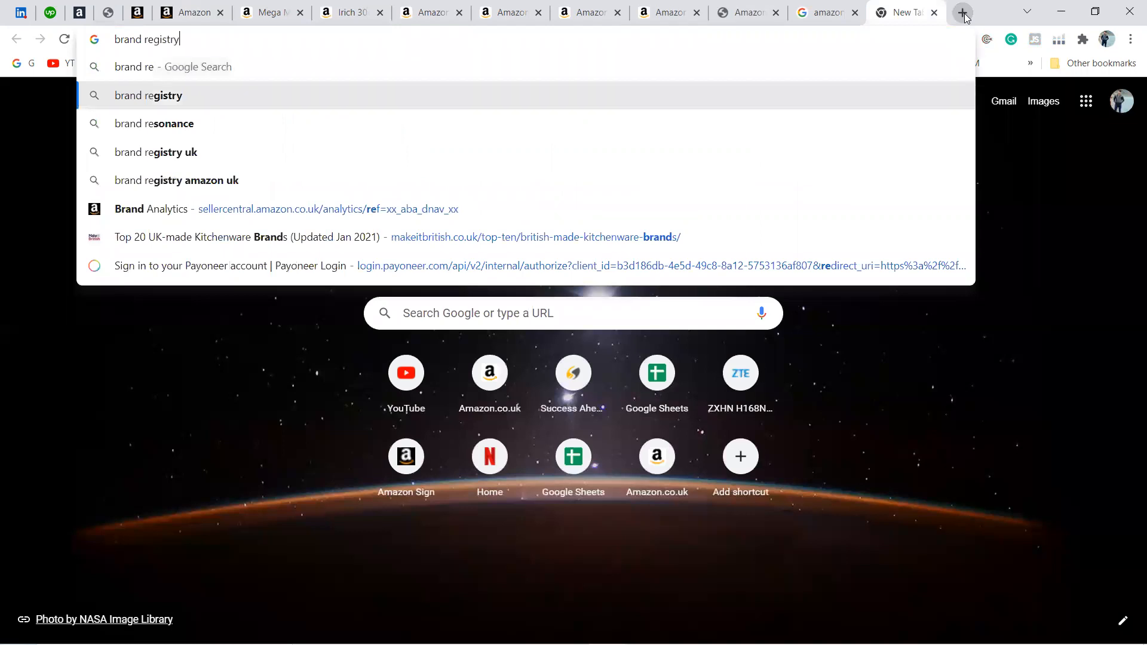
text(usa)
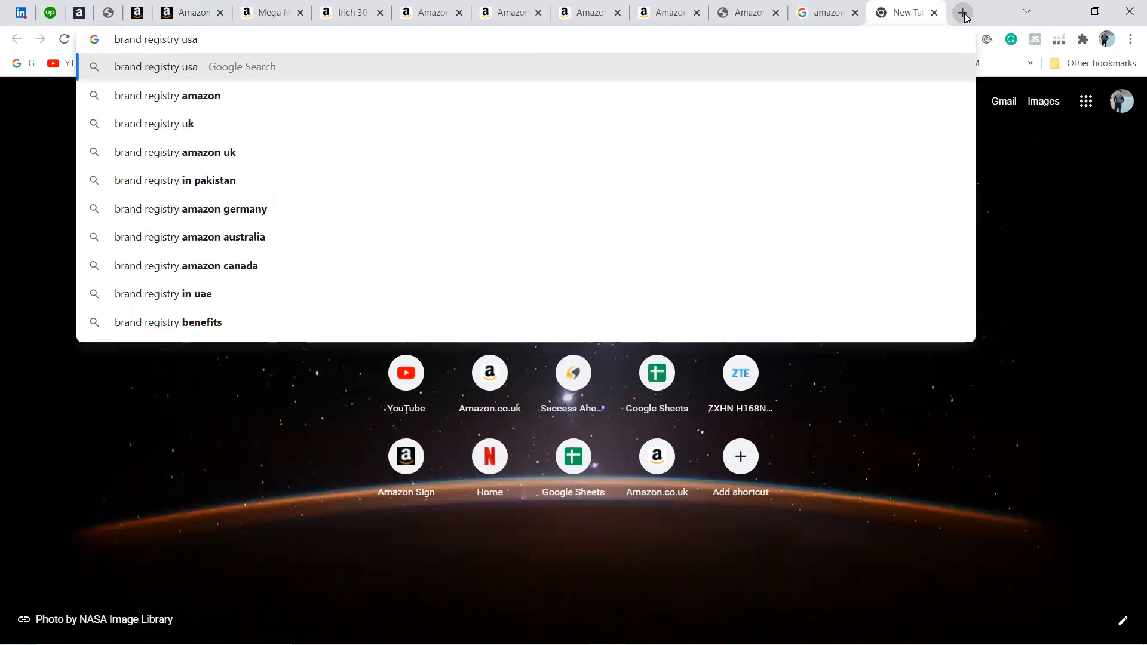
key(Return)
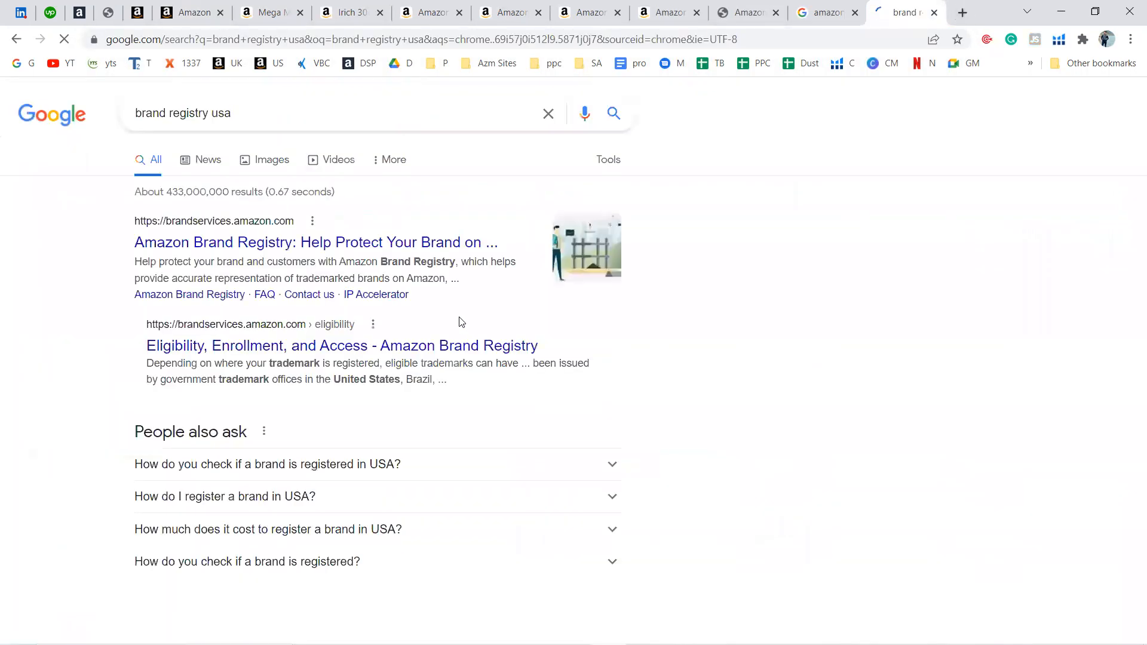
Step: Open the Amazon Brand Registry site and go to its enrolment eligibility page
click(324, 243)
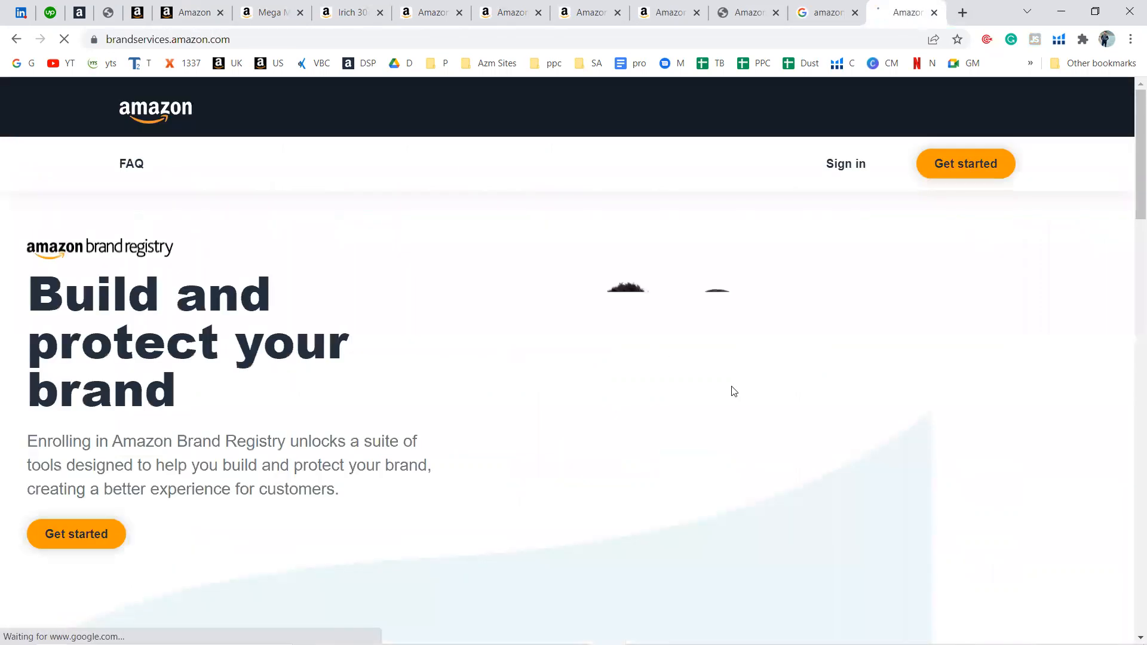
scroll(732, 358, down, 1)
scroll(733, 363, down, 3)
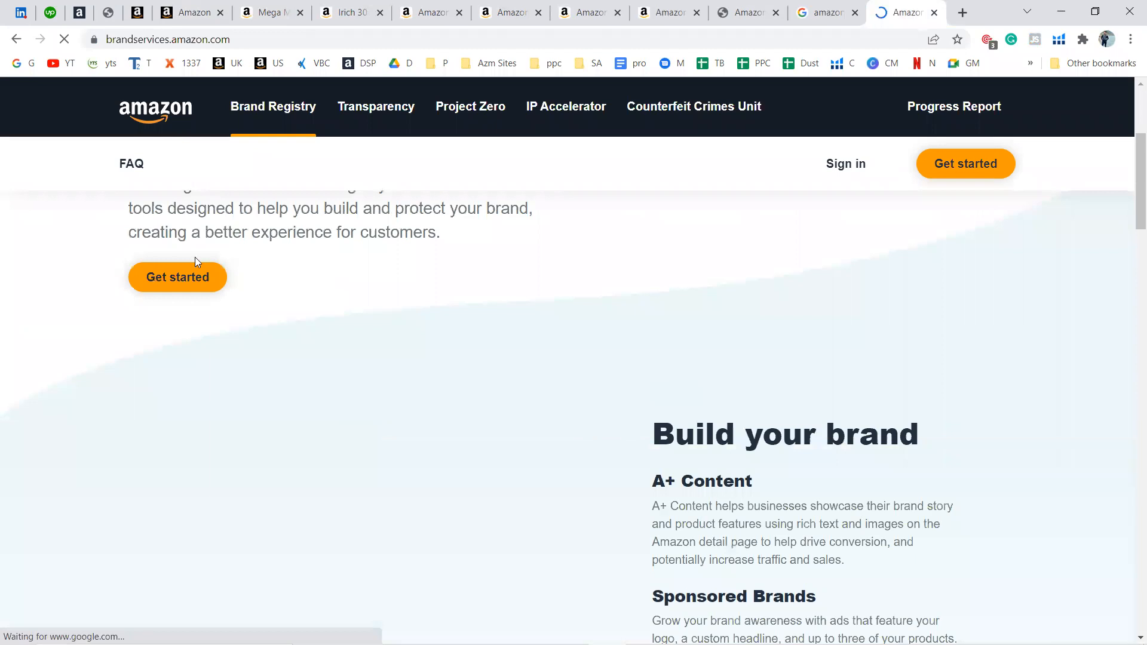
click(196, 286)
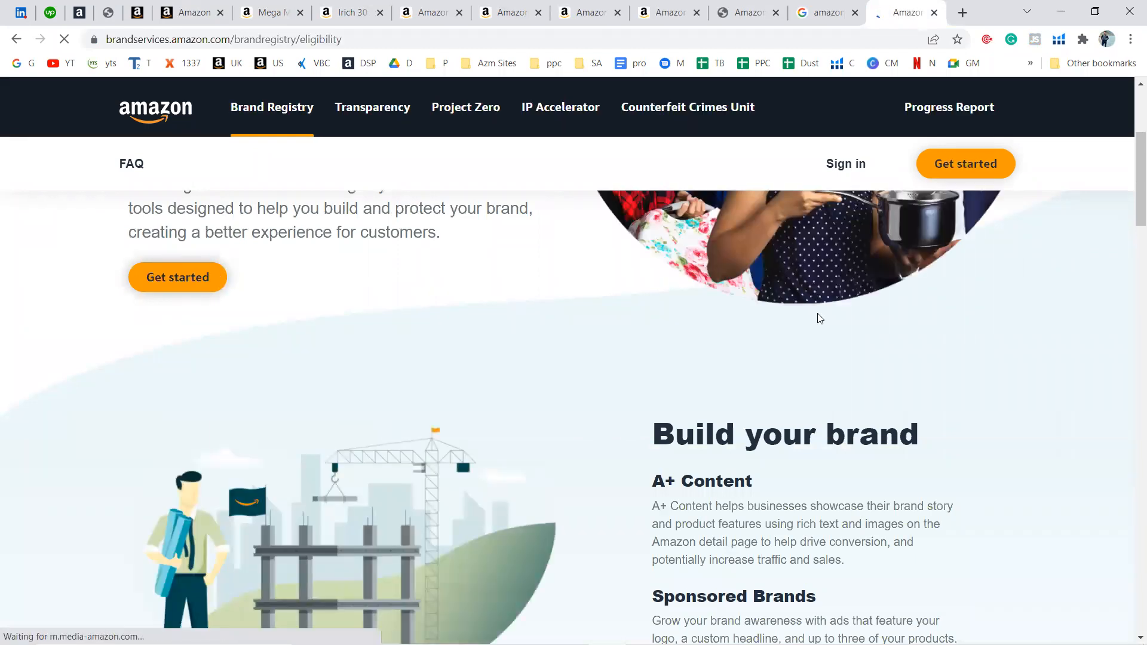
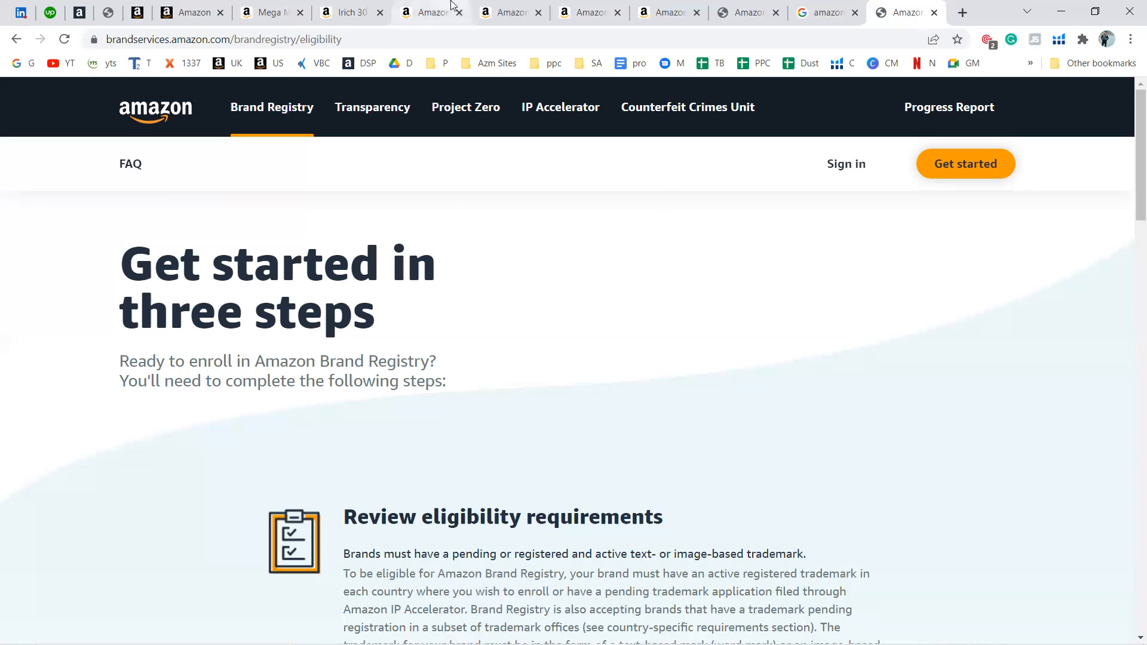
Step: Return to the Manage Inventory page and refresh it to check the 25-pack muslin bag listing
click(198, 12)
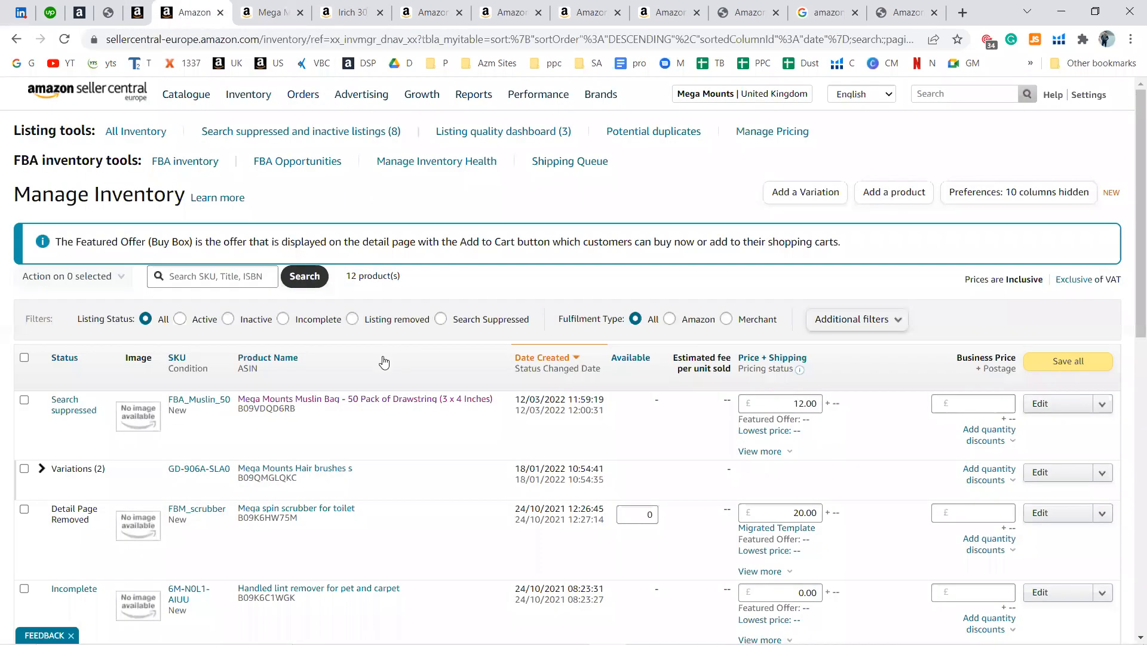
scroll(385, 362, down, 2)
key(F5)
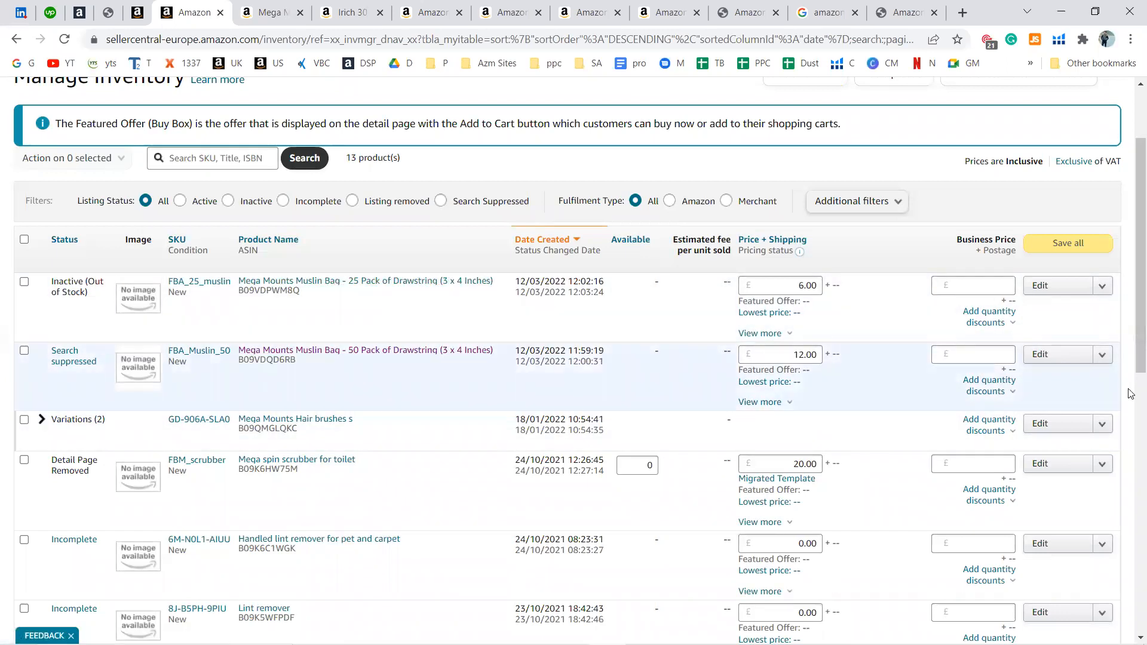
scroll(536, 262, up, 2)
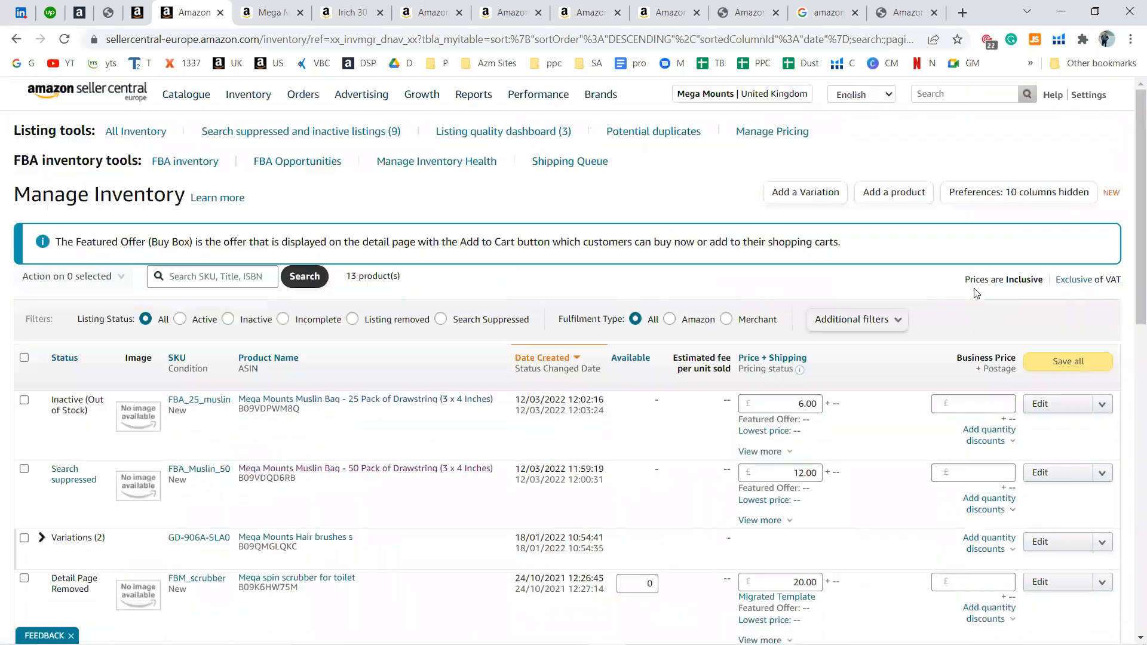
Step: Begin adding a product not sold on Amazon, reaching the product type selection
click(798, 197)
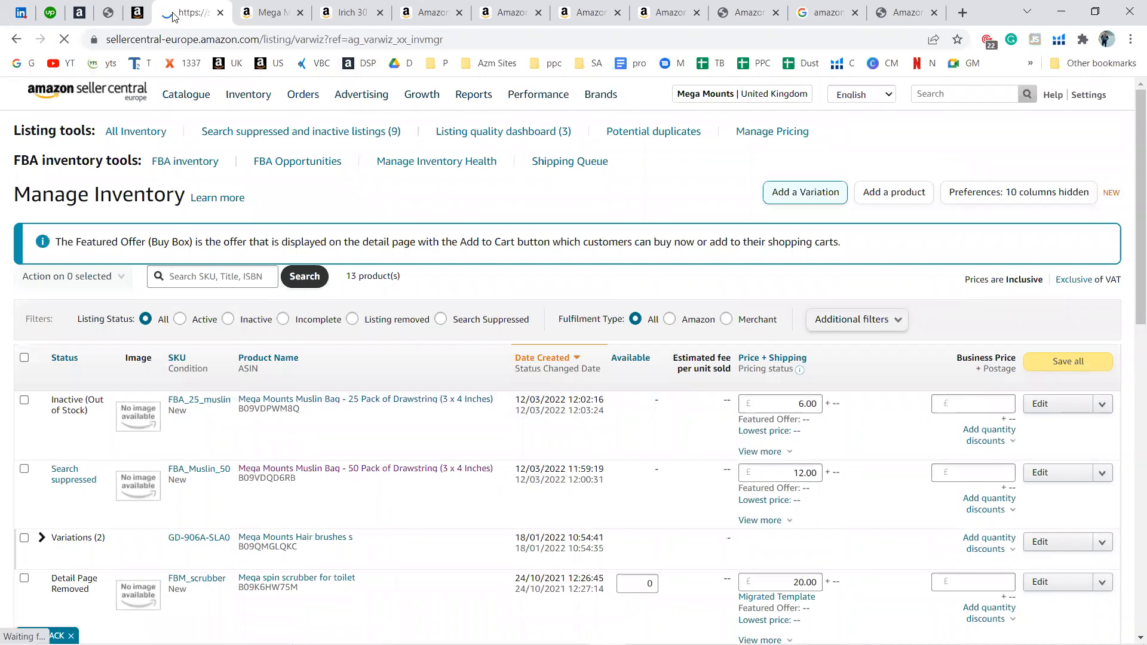
click(25, 37)
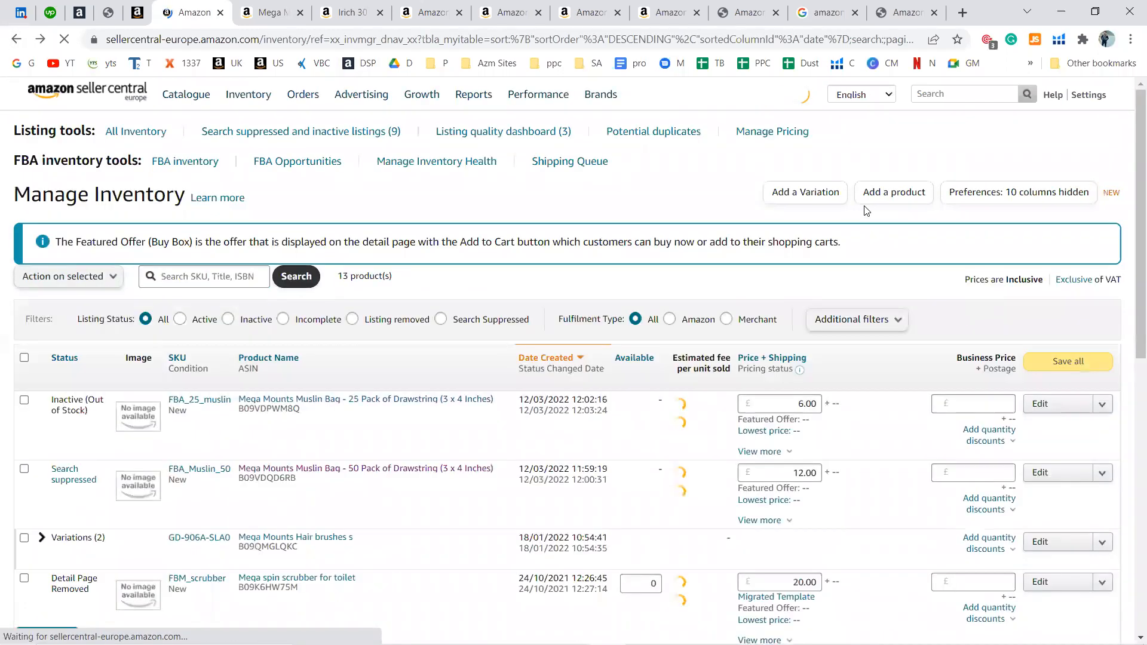
click(869, 203)
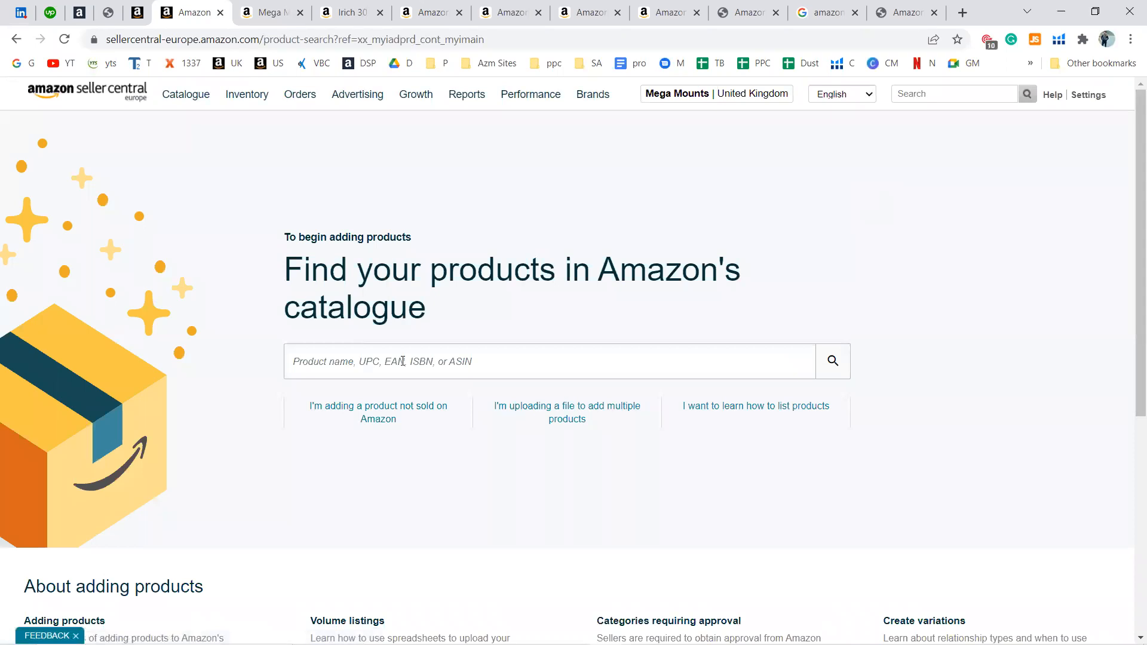
click(390, 417)
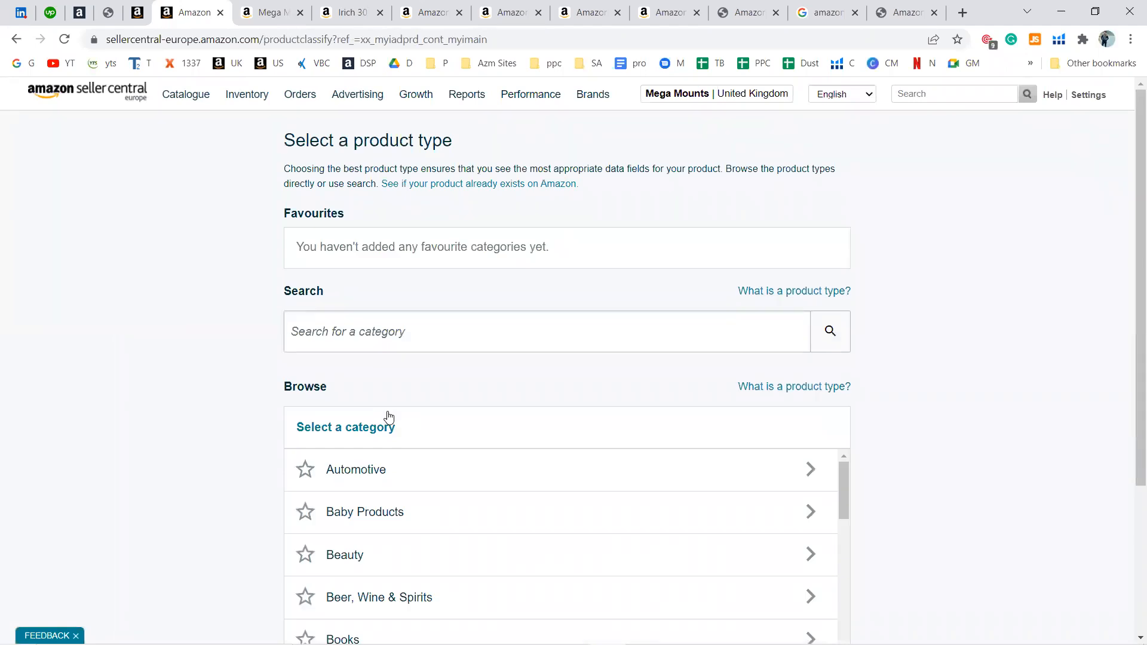
Step: Search the product types for "Reusable Shopper Bags" and select the tote bag category under Home & Kitchen > Cooking & Dining
key(ctrl+Tab)
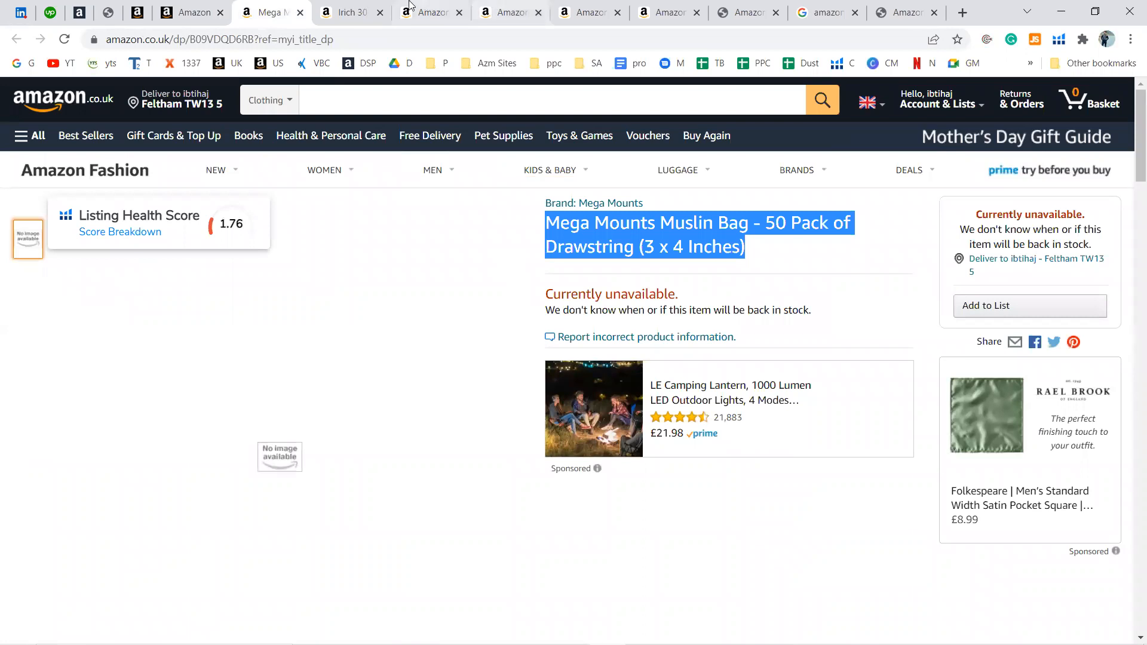
click(343, 13)
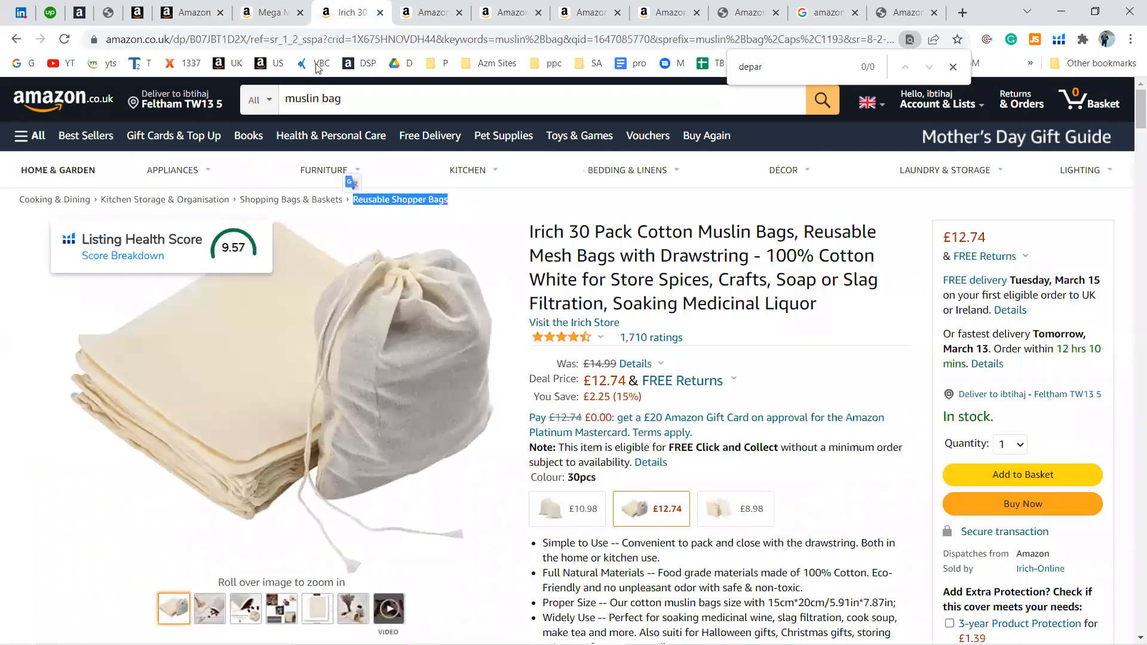
click(190, 13)
click(427, 348)
text(Reusable Shopper Bags)
key(Return)
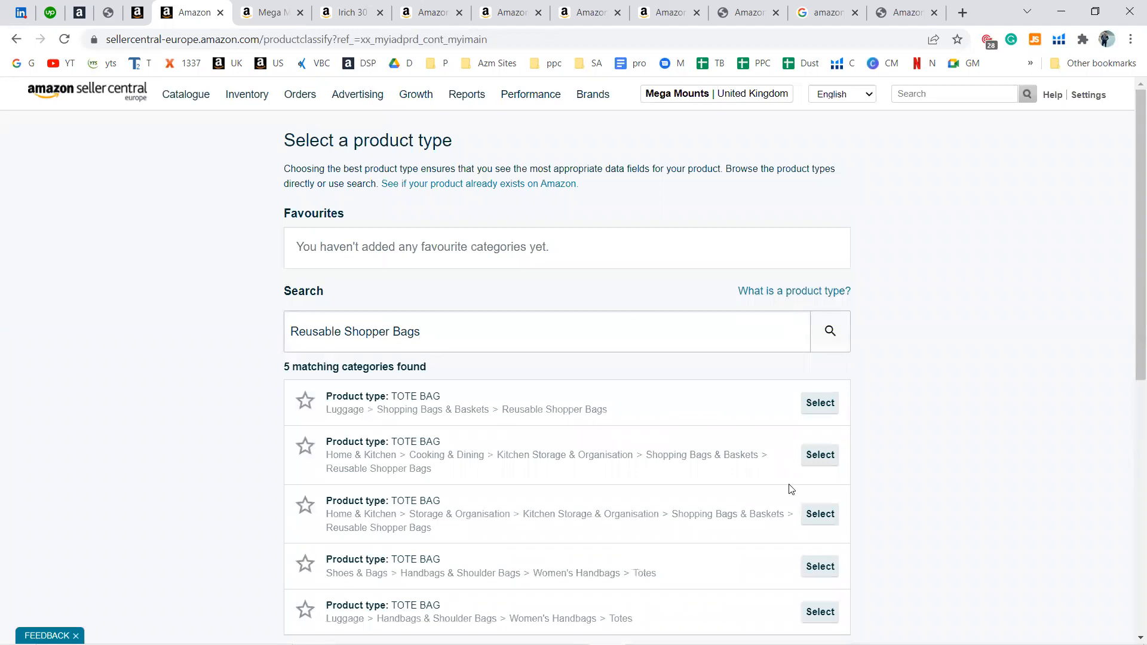
click(825, 466)
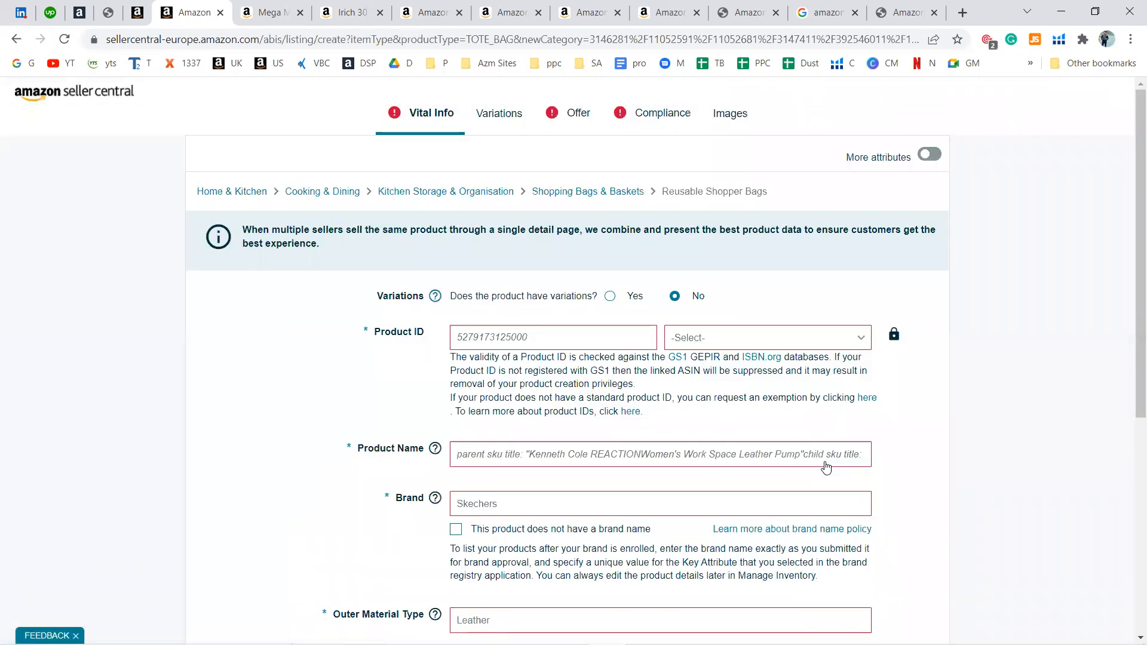
key(alt+Tab)
key(Up)
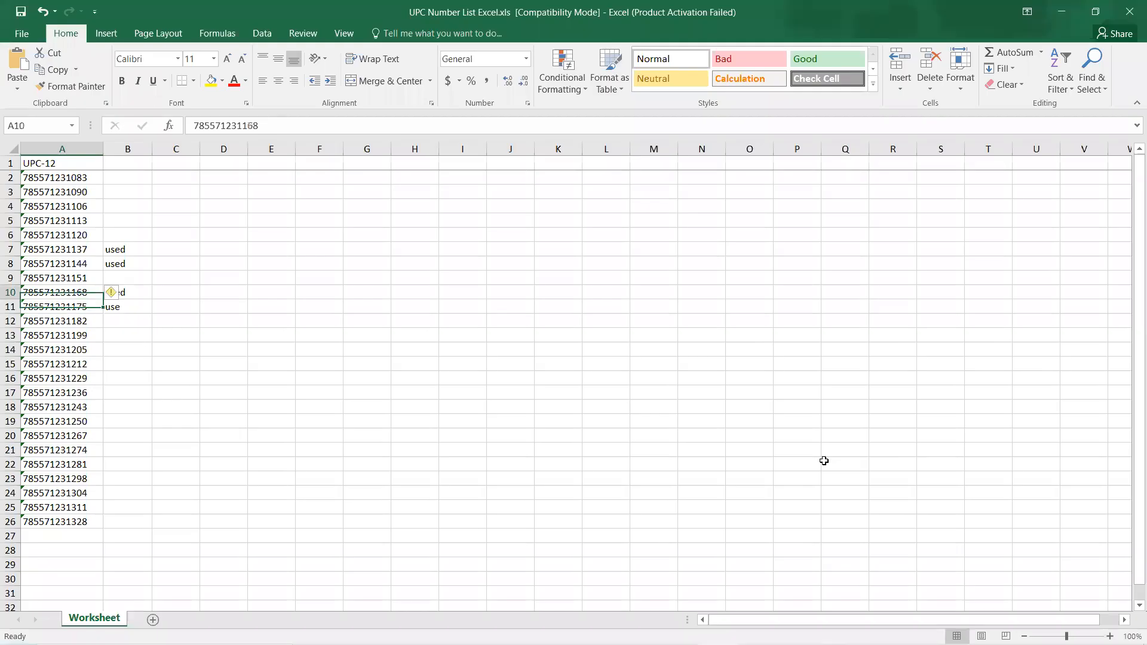
key(ctrl+c)
key(alt+Tab)
click(622, 336)
key(ctrl+v)
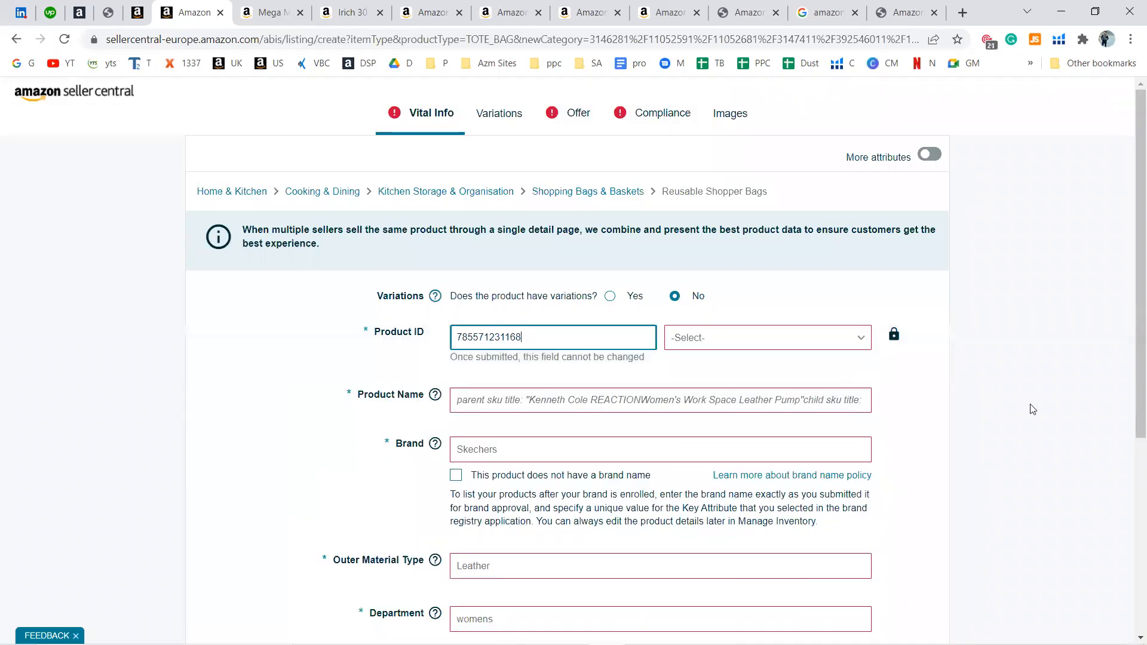
Step: Set the product ID type to UPC
scroll(1032, 409, down, 5)
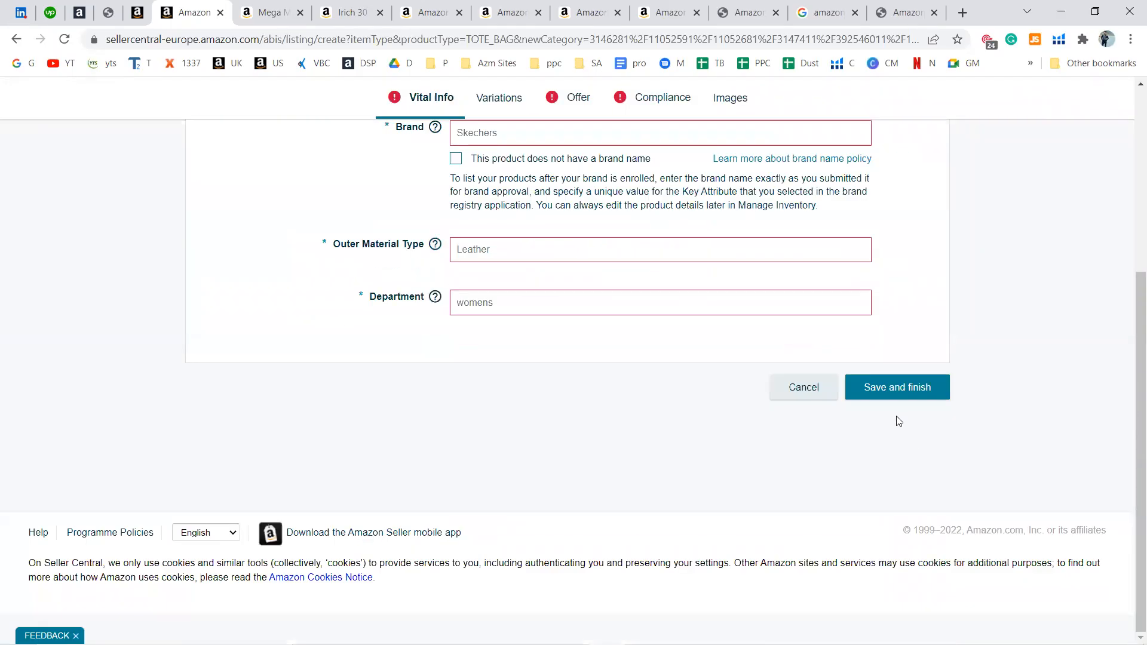
scroll(977, 437, up, 5)
click(781, 336)
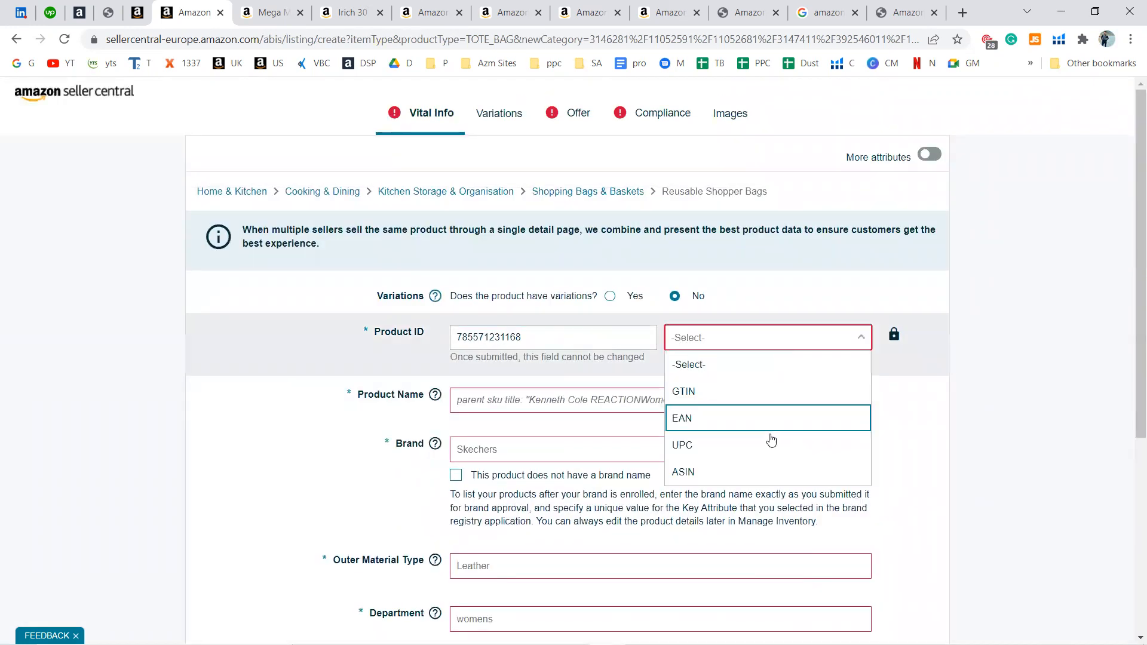
click(770, 443)
scroll(1048, 501, down, 5)
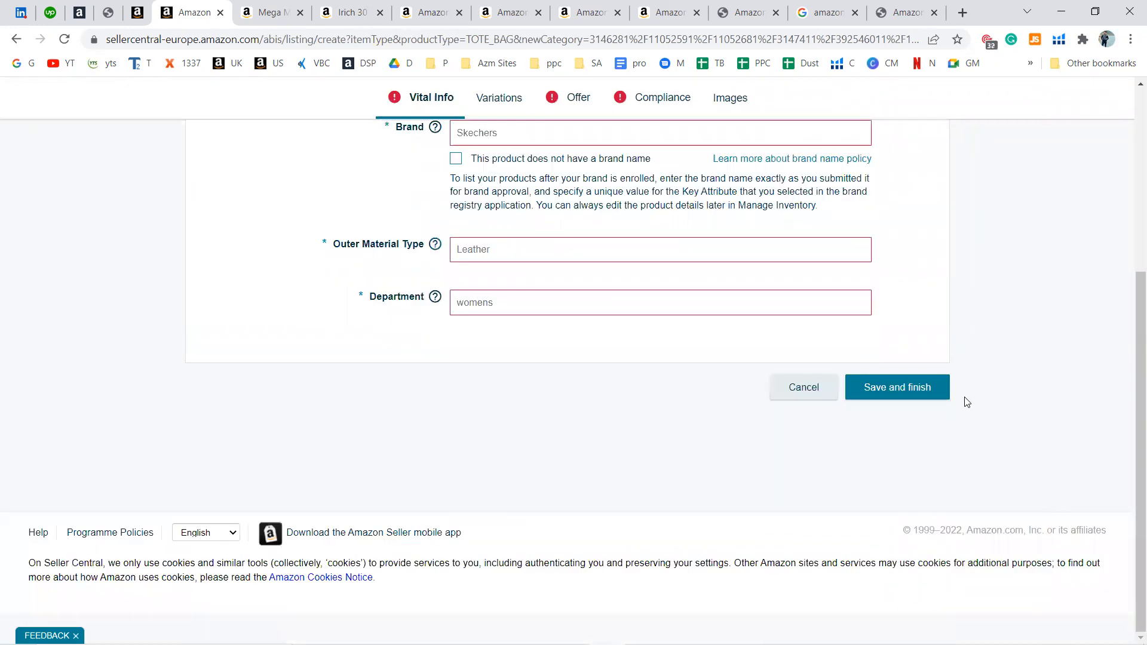
scroll(896, 406, up, 1)
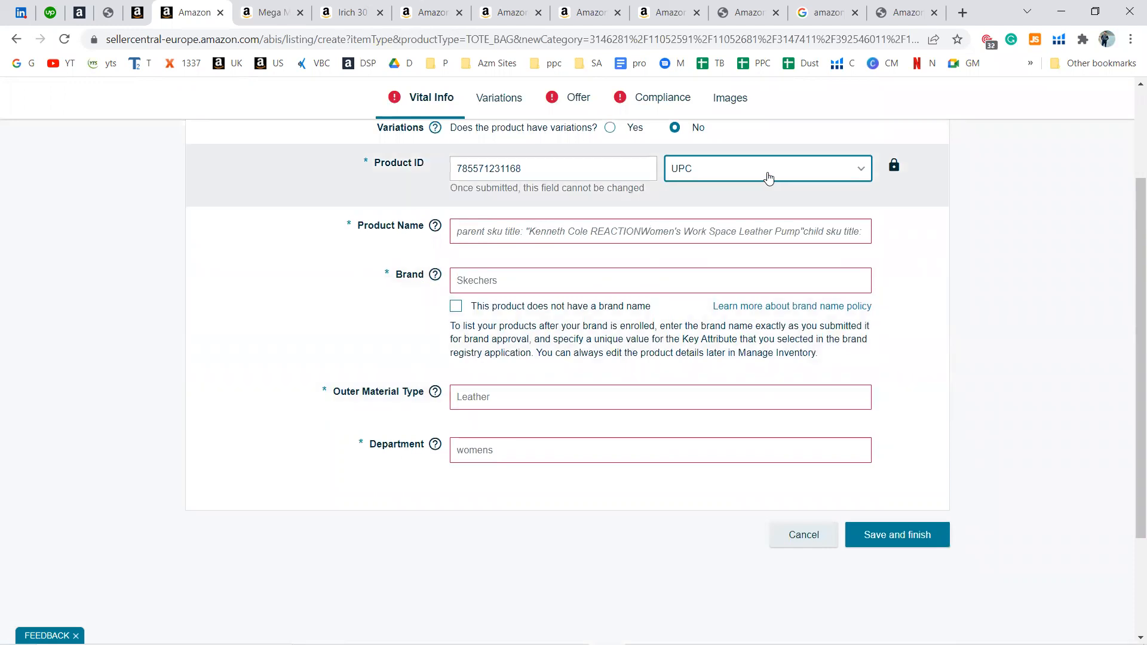
click(588, 229)
text(asdf)
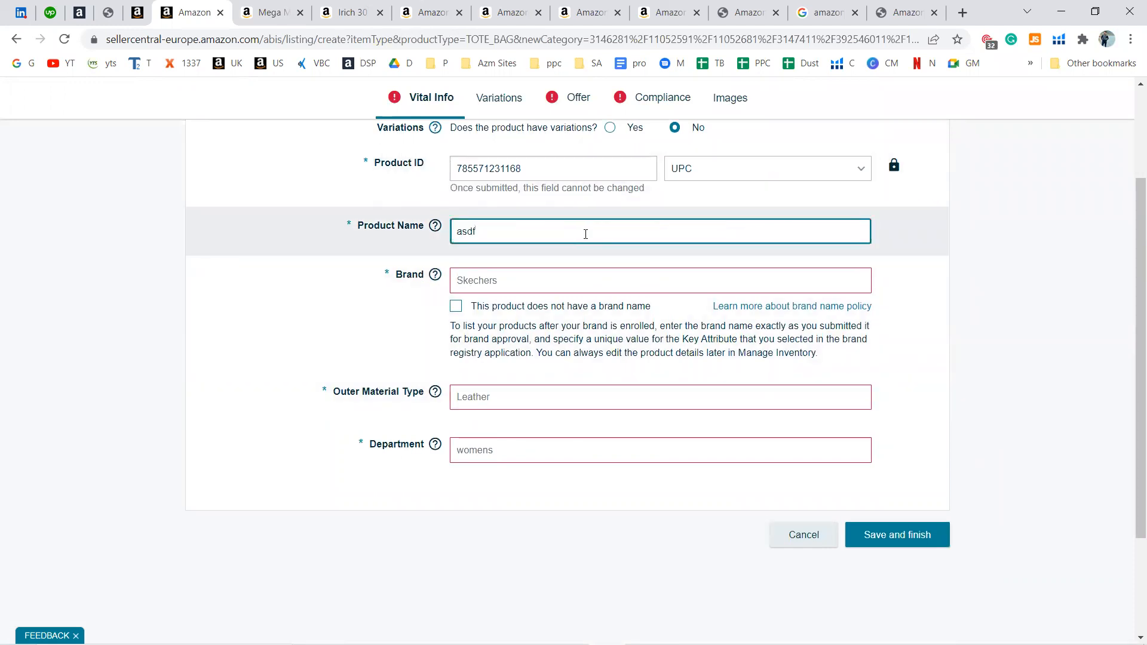
click(1015, 287)
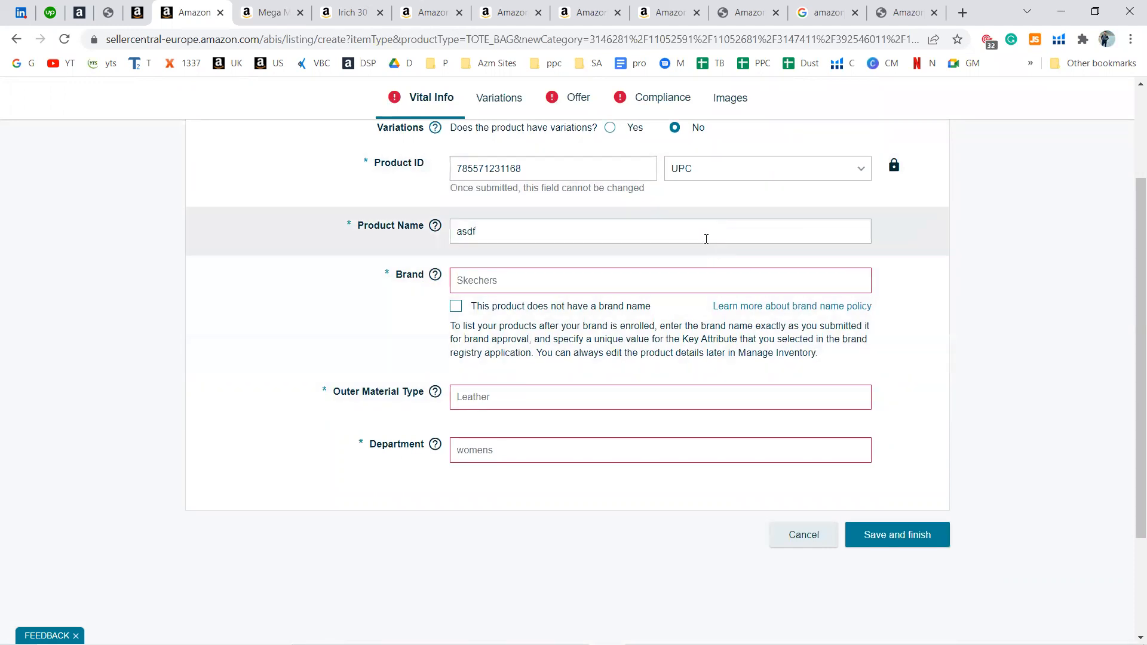
Step: Replace the product name with "Mega Mounts Muslin Bag - 50 Pack of Drawstring (3 x 4 Inches)", copied from the existing listing
double_click(705, 238)
key(ctrl+Tab)
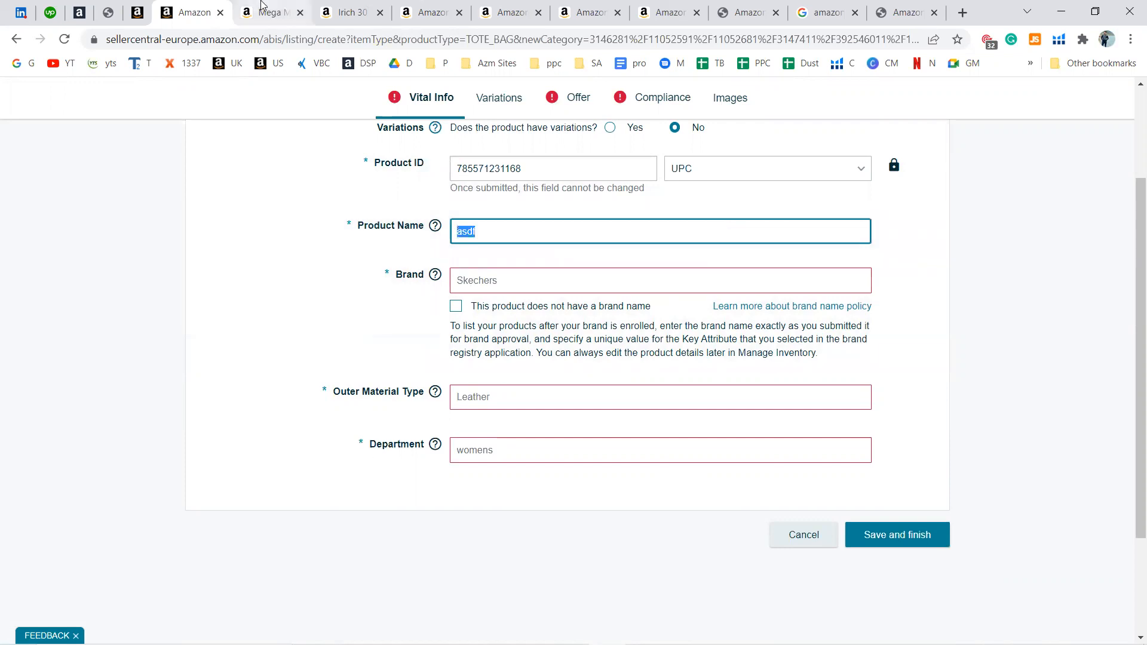
key(ctrl+shift+Tab)
key(ctrl+shift+Tab)
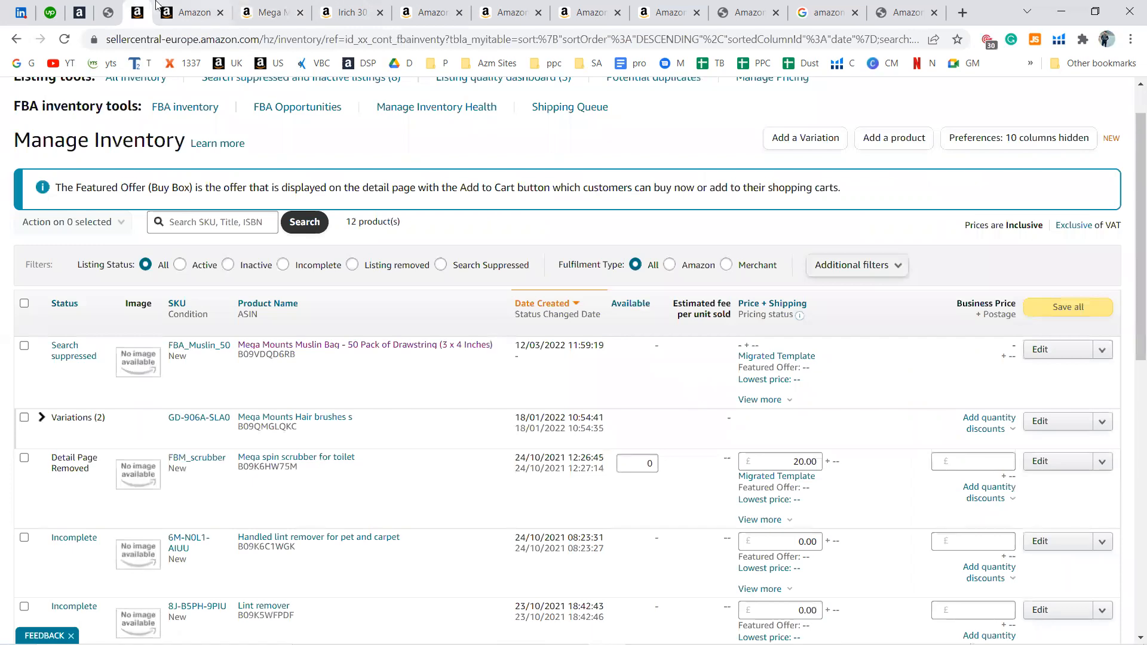
key(ctrl+Tab)
key(ctrl+v)
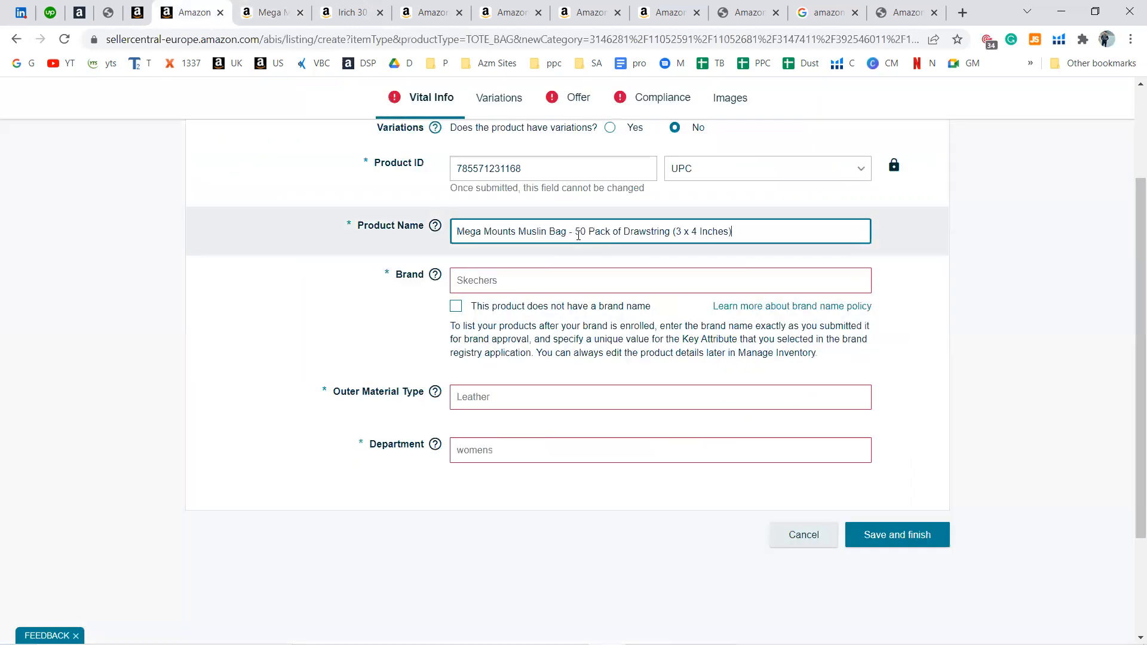
click(895, 562)
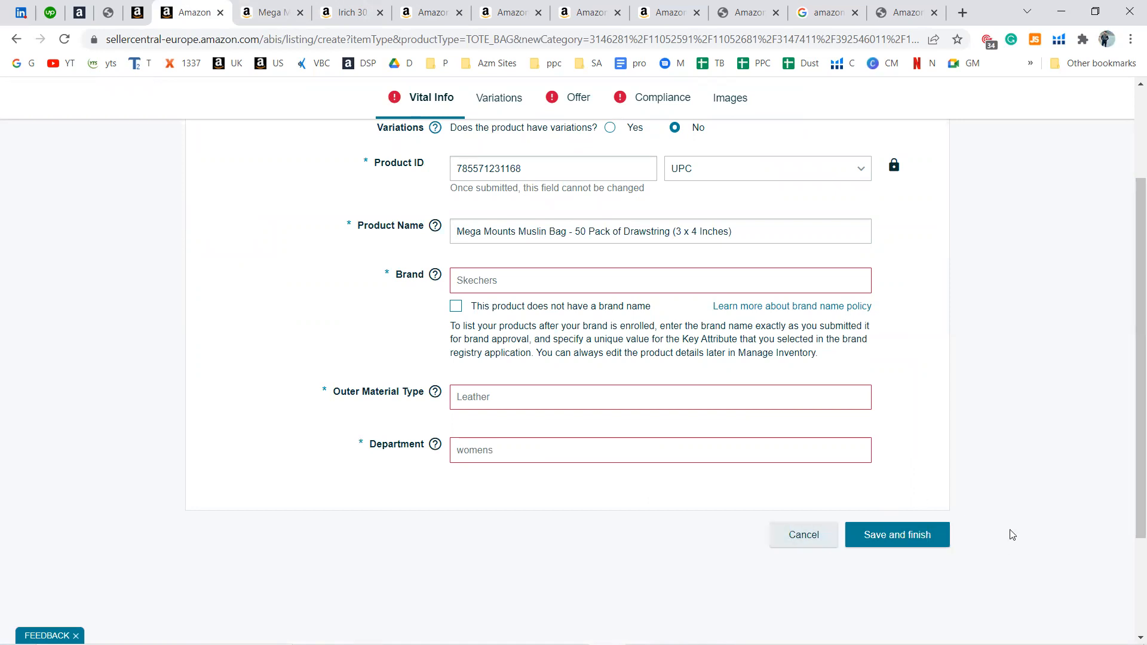
Step: Set the brand to Mega Mounts and the outer material type to Hemp, and choose a department
click(559, 281)
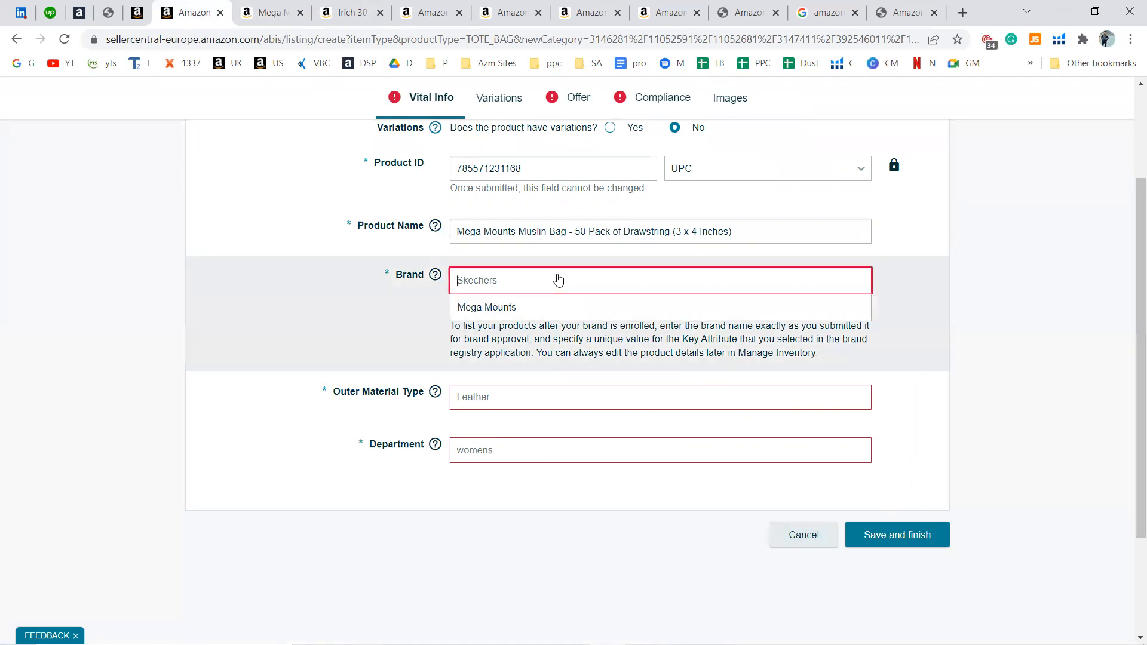
click(567, 307)
click(558, 395)
click(553, 501)
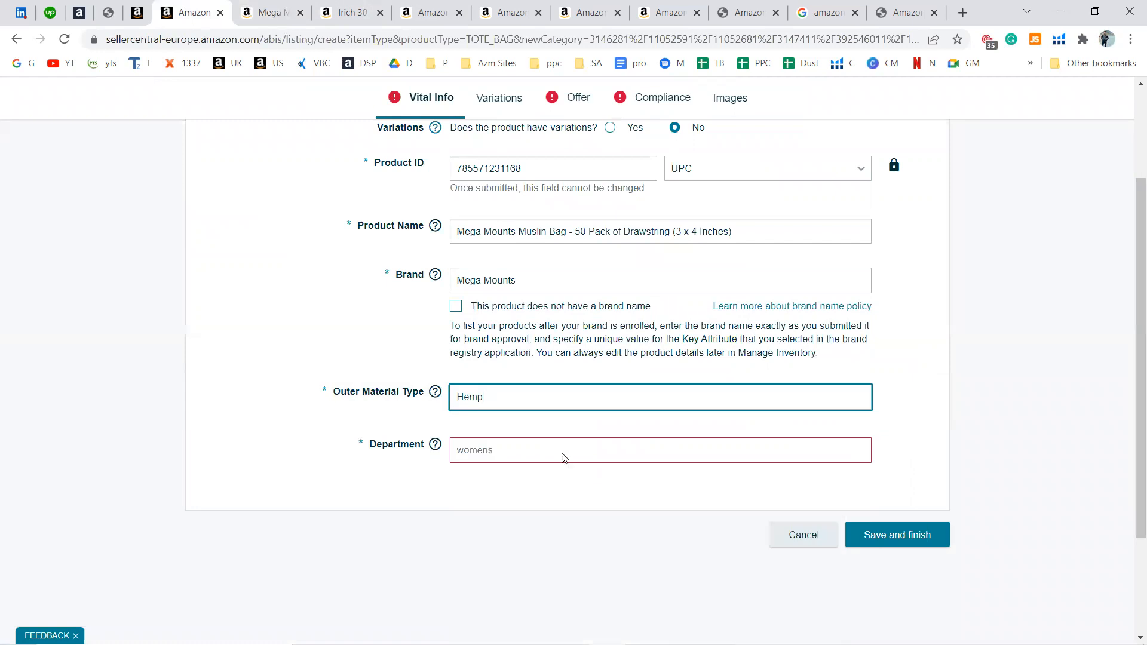
click(568, 451)
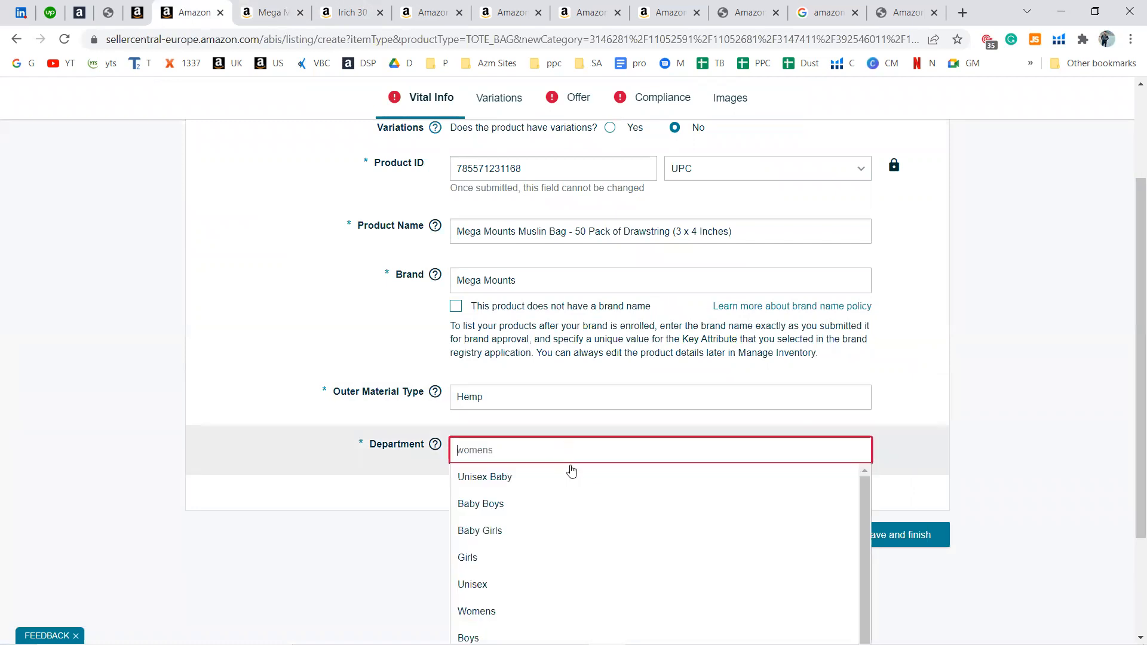
click(569, 517)
Step: Open the offer details and enter "asdf" as the seller SKU
click(541, 109)
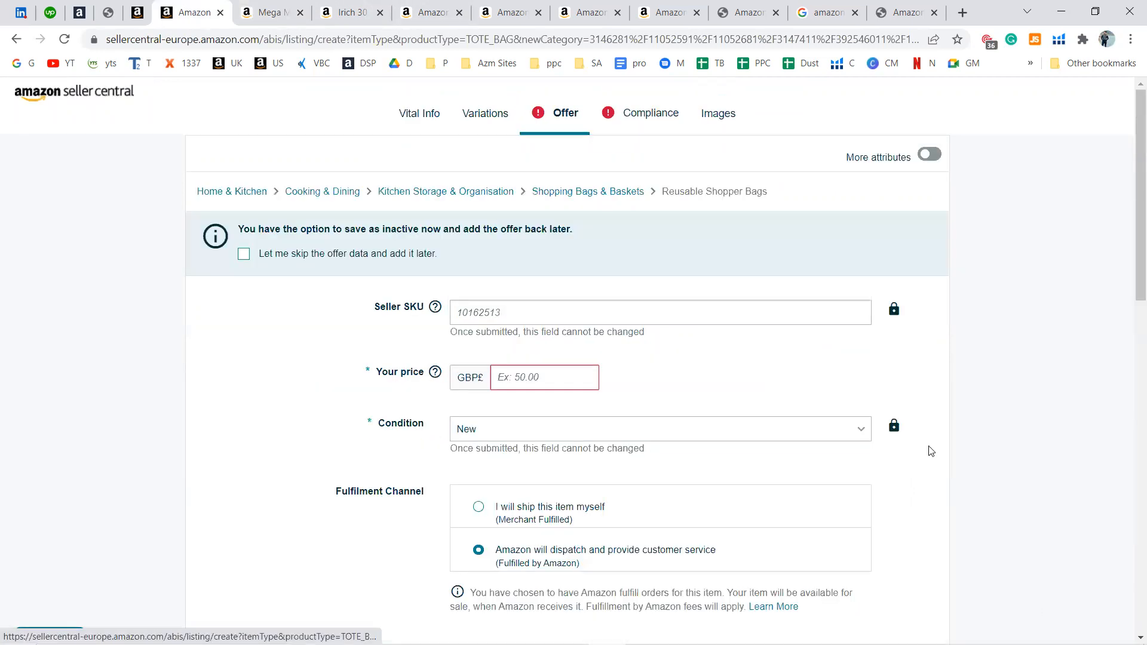
scroll(993, 392, down, 15)
scroll(926, 380, up, 10)
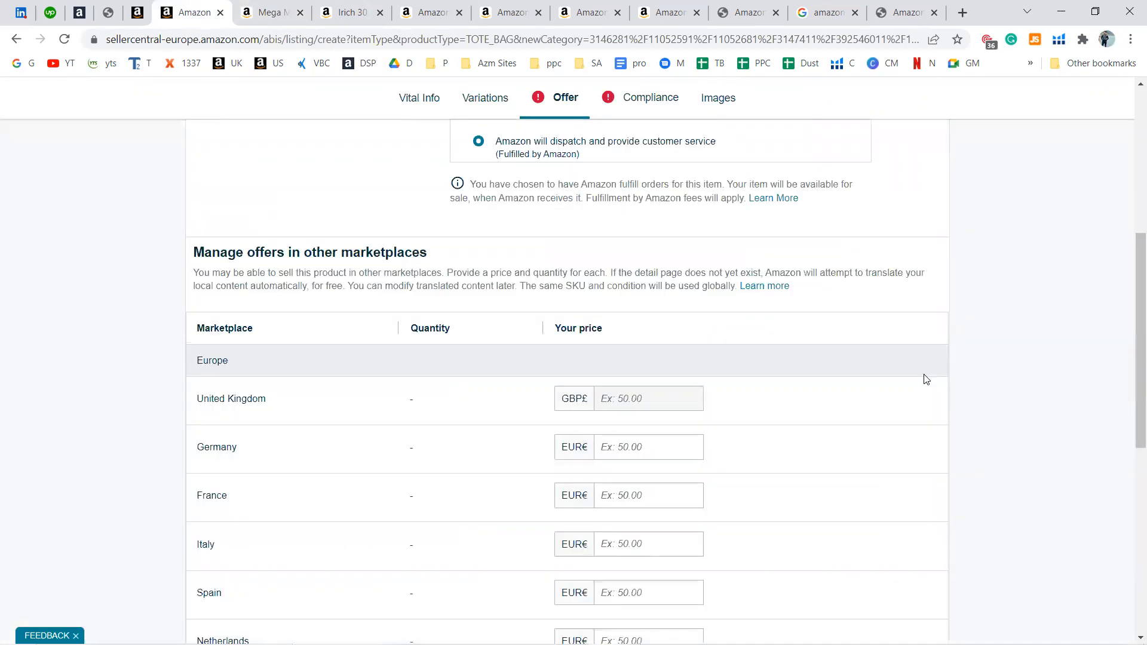
scroll(926, 379, up, 7)
click(530, 320)
text(asdf)
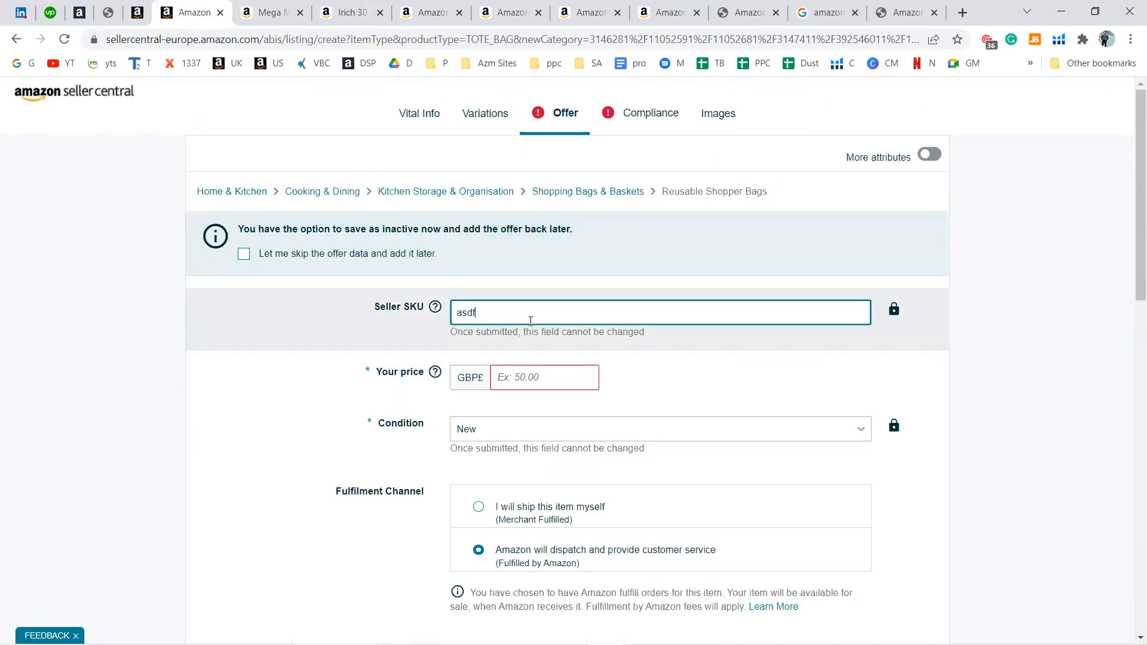
Step: Turn on the display of more attributes for the listing
scroll(985, 589, down, 7)
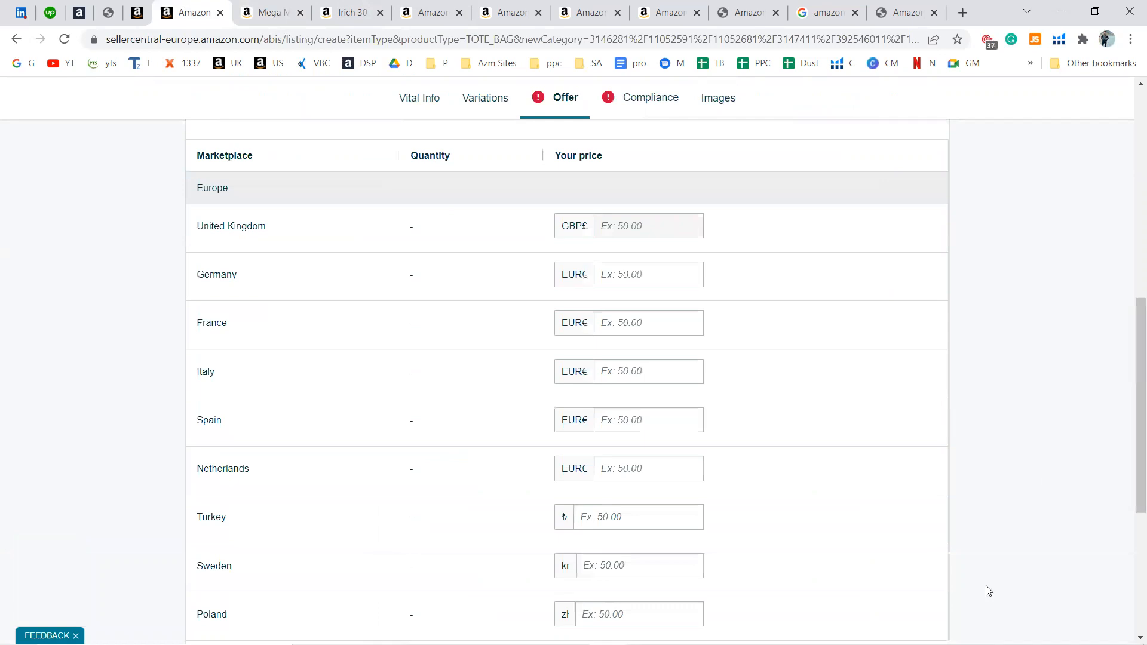
scroll(981, 600, down, 5)
scroll(961, 490, up, 12)
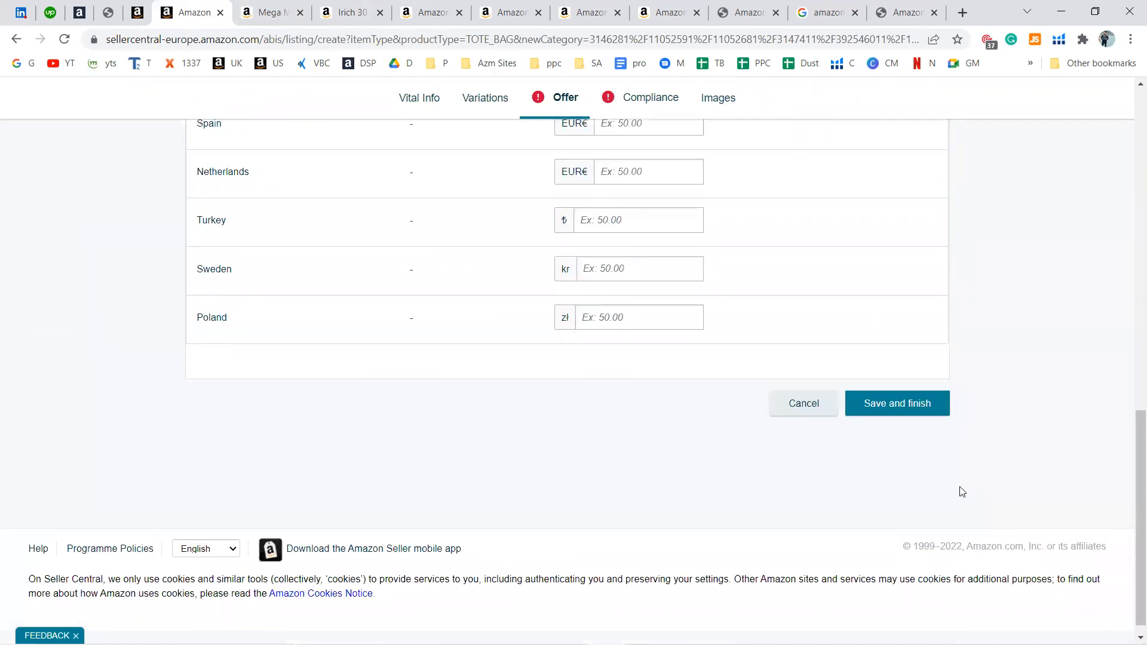
click(921, 163)
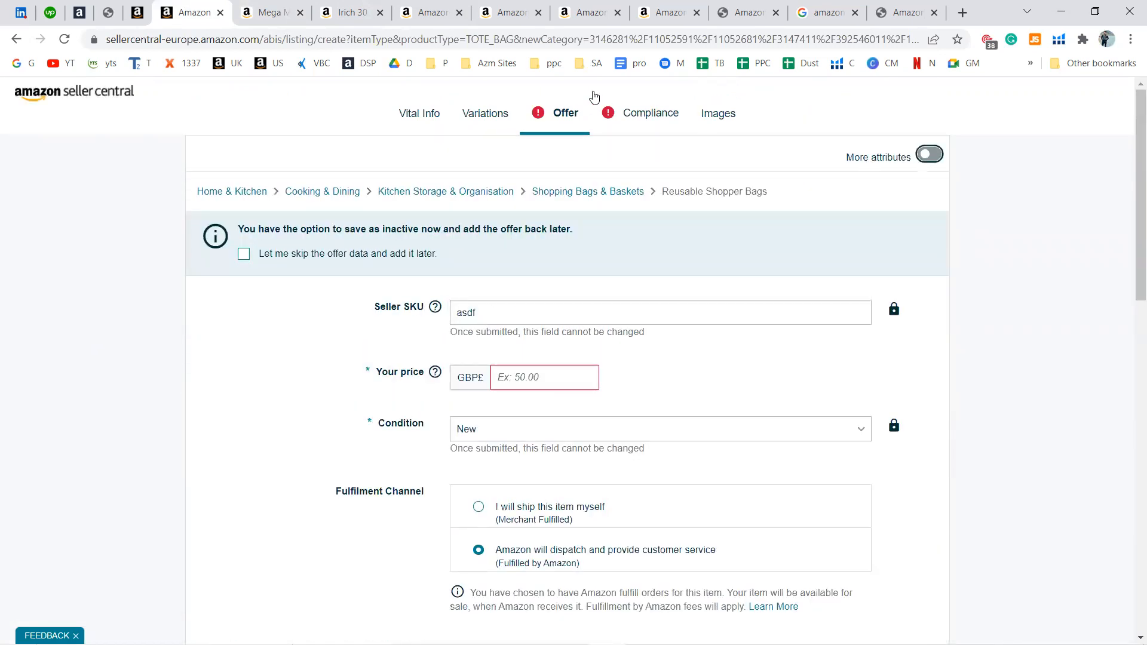
Step: Set the offer price to 12 GBP
click(559, 371)
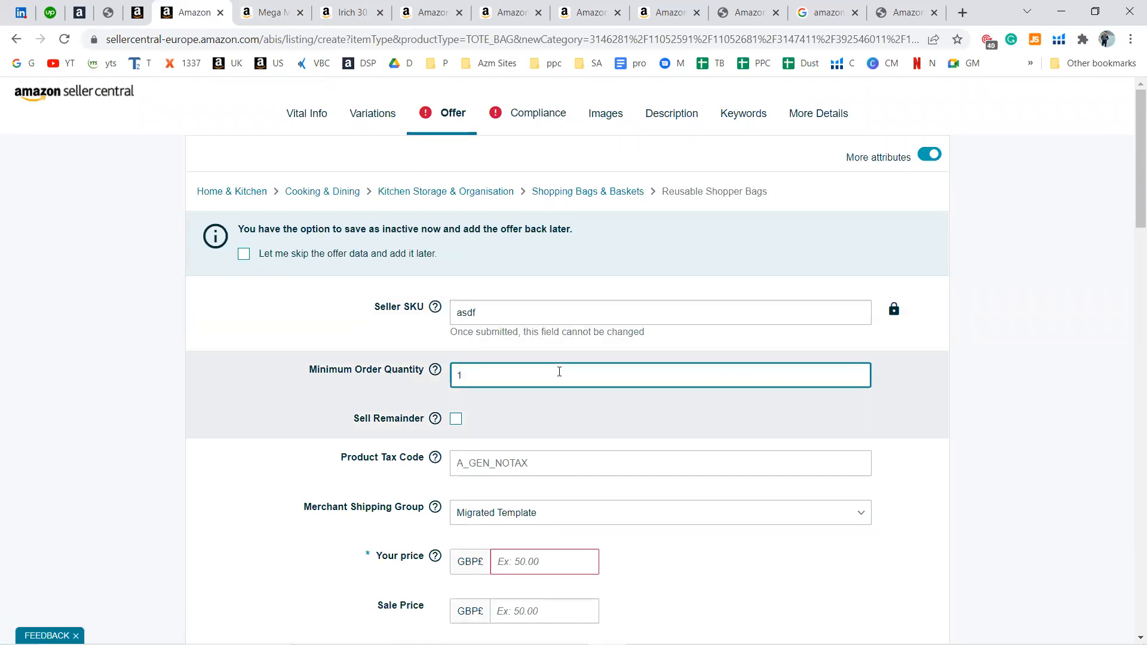
click(526, 123)
click(439, 119)
click(567, 558)
text(1)
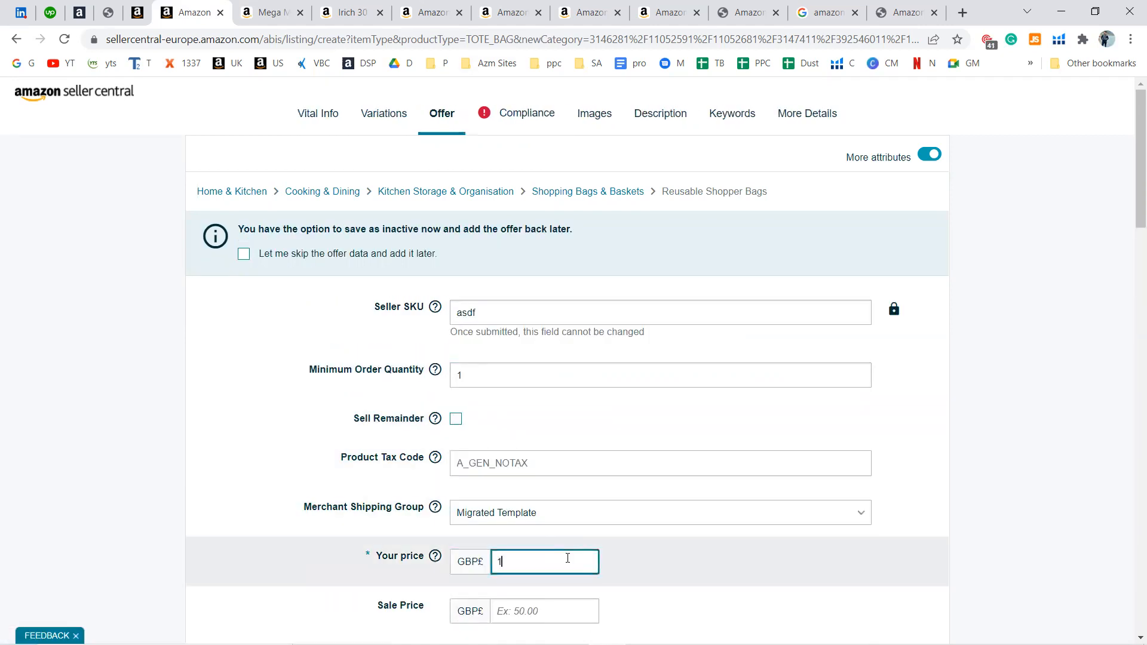
text(2)
Step: Set the country of origin in the compliance details to United Kingdom
click(515, 133)
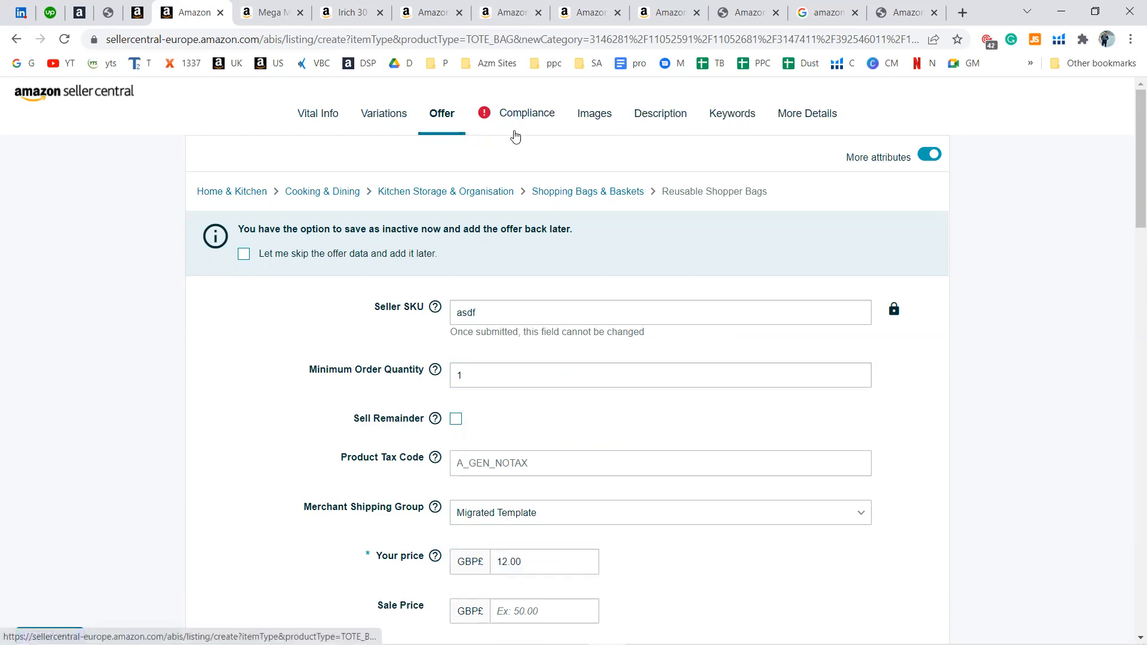
click(550, 309)
scroll(578, 510, down, 1)
scroll(578, 511, down, 2)
text(united)
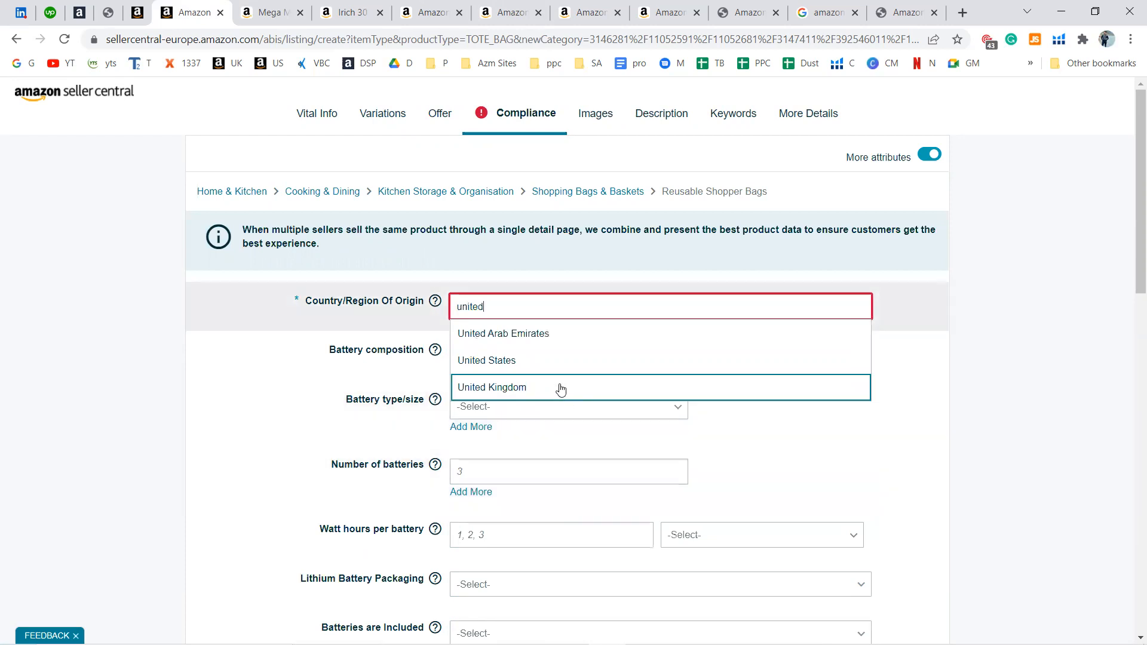
click(557, 387)
Step: Enter "asdf" as the description's bullet point, submit the listing, and close the matching product dialog without accepting the match
click(651, 113)
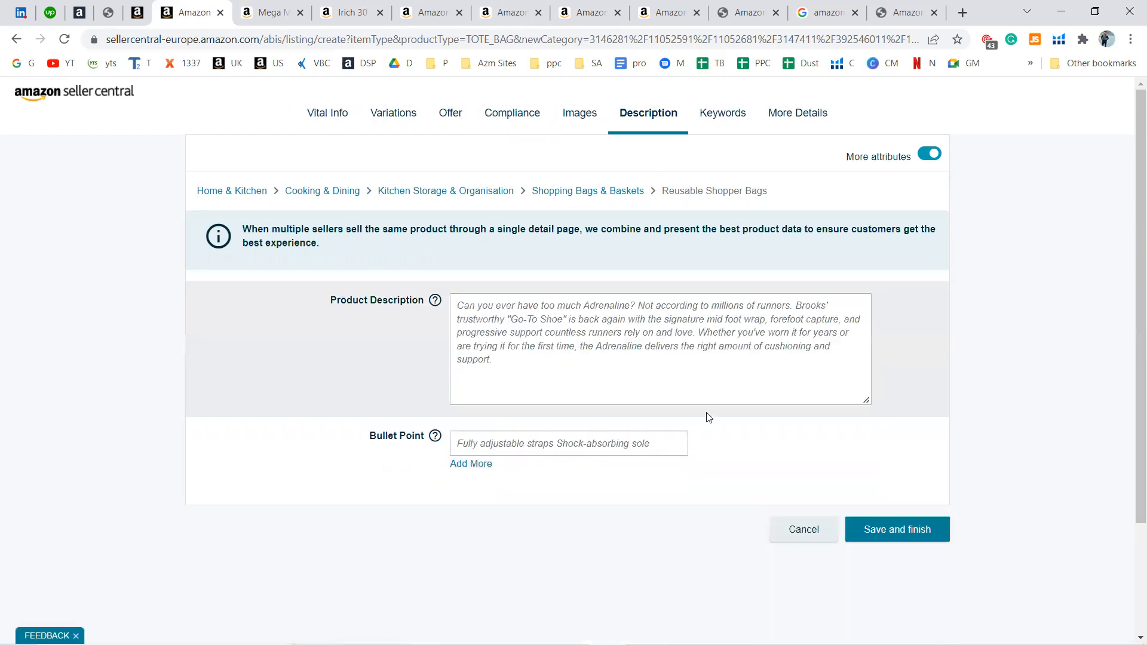
click(618, 440)
text(asdf)
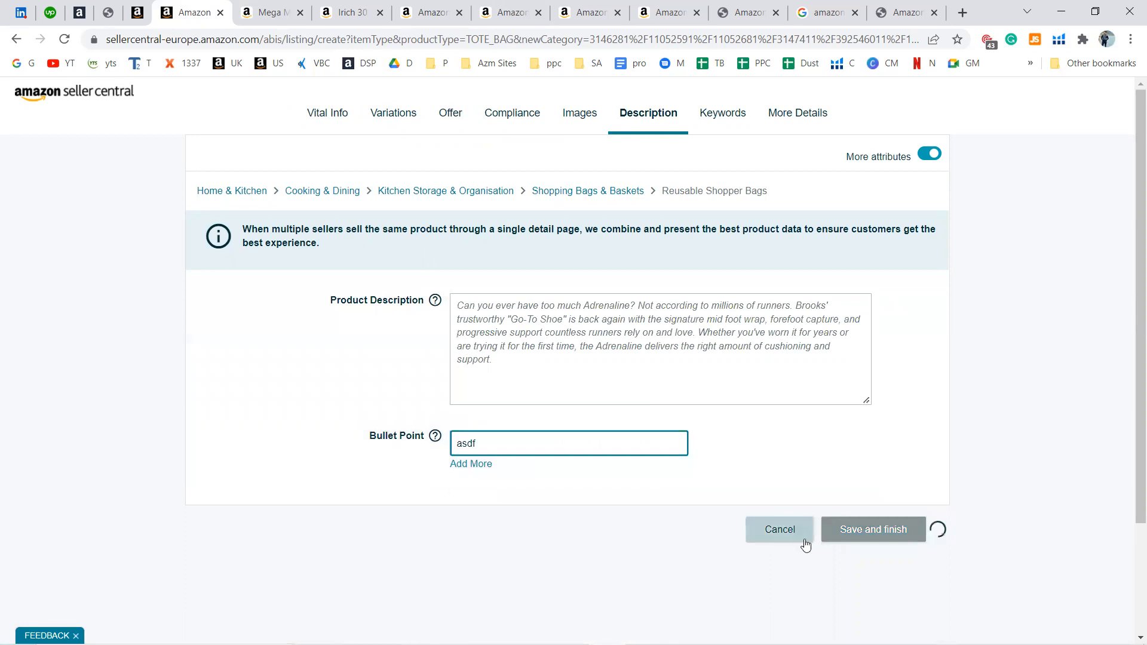
click(859, 530)
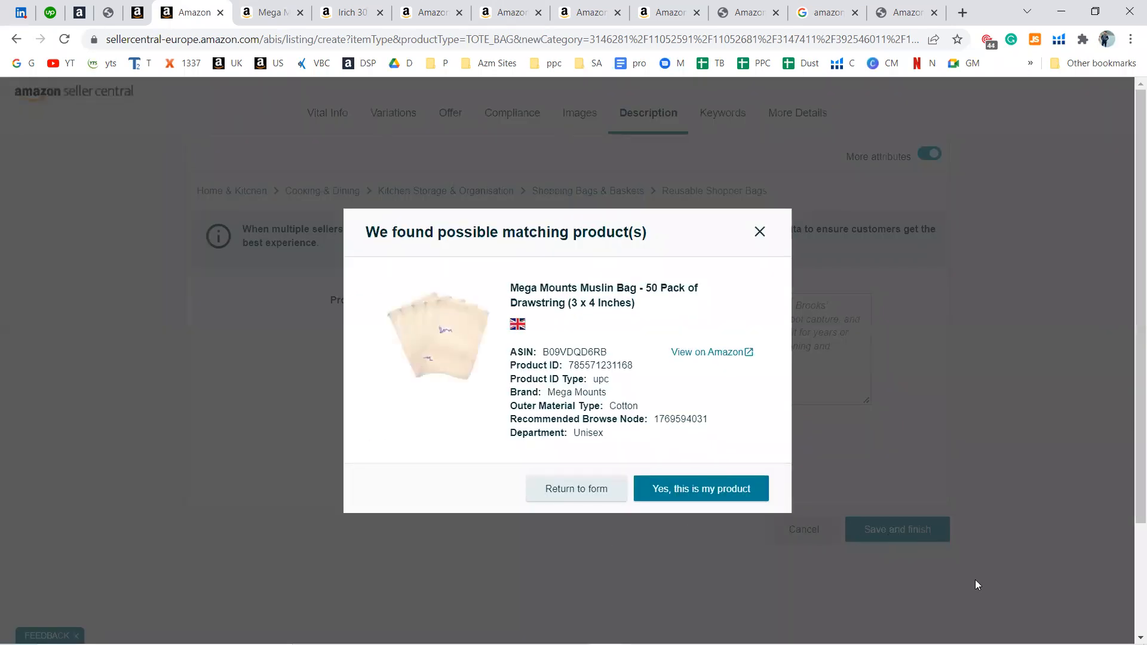
click(759, 230)
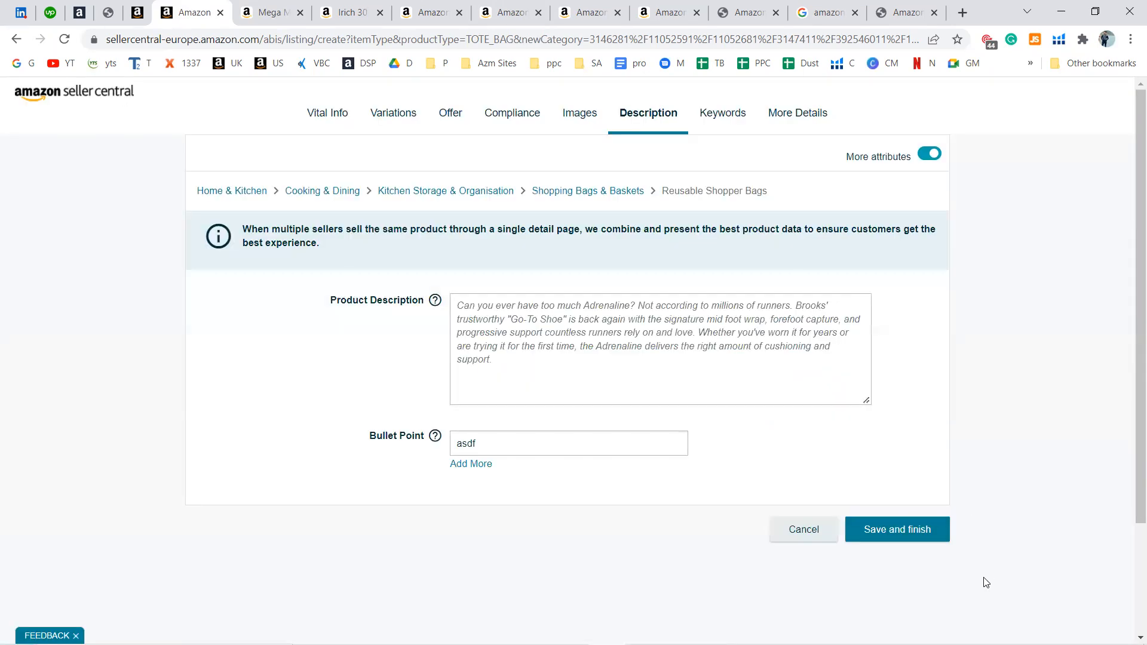
Step: Add a second bullet point reading "asdf" to the listing's description and submit the listing
click(481, 465)
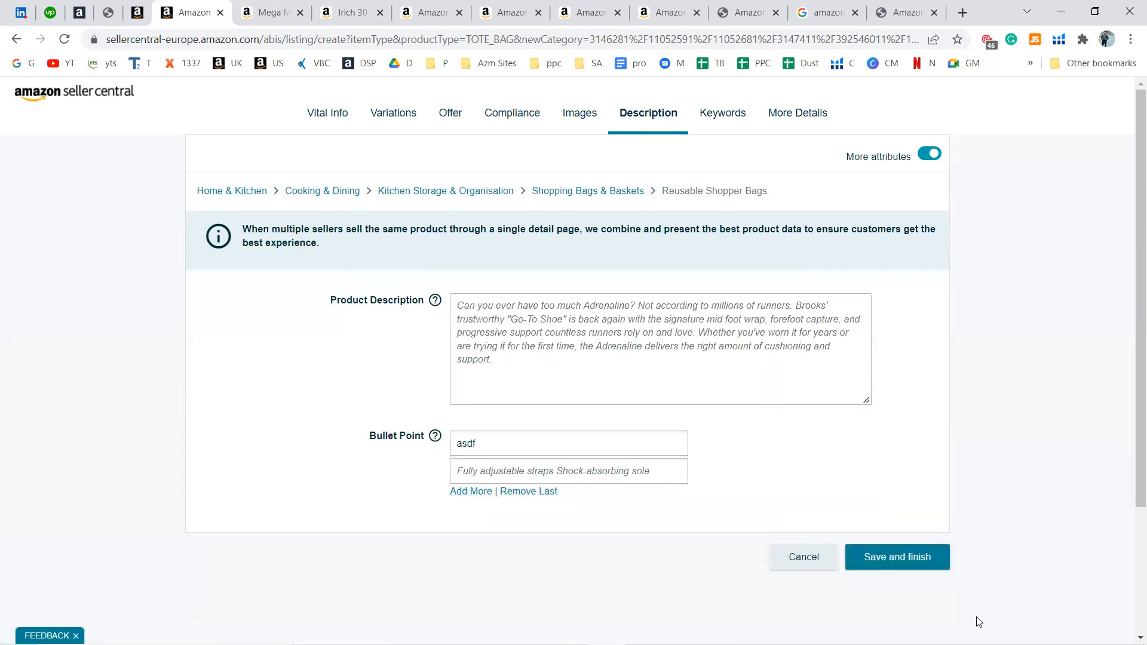
click(629, 478)
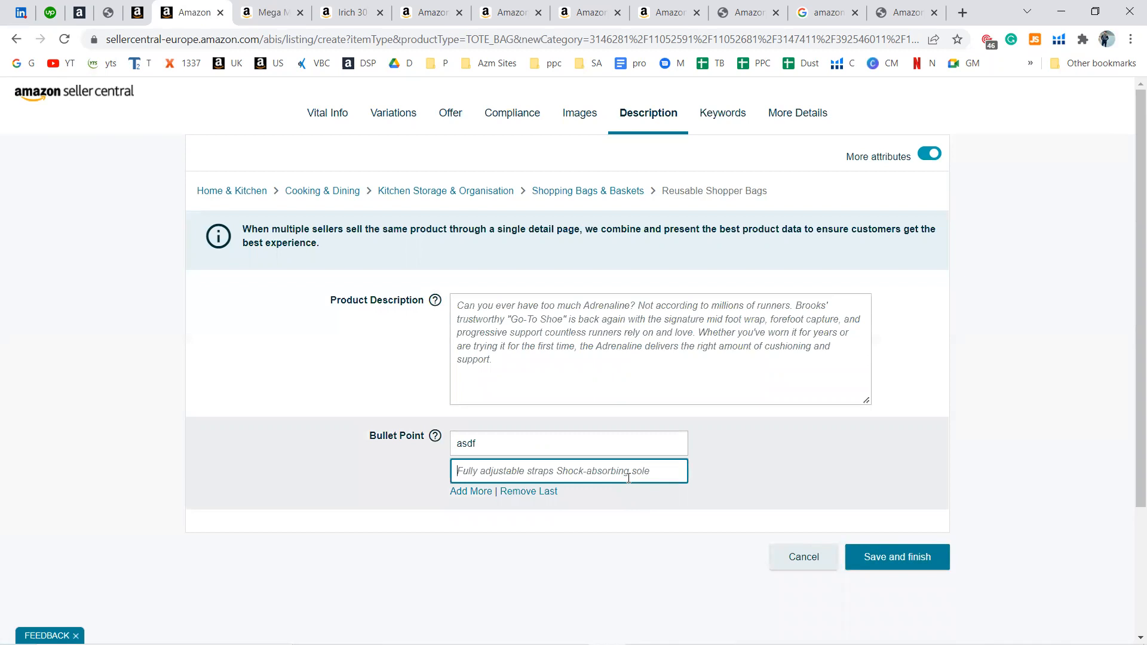
text(asdf)
click(874, 558)
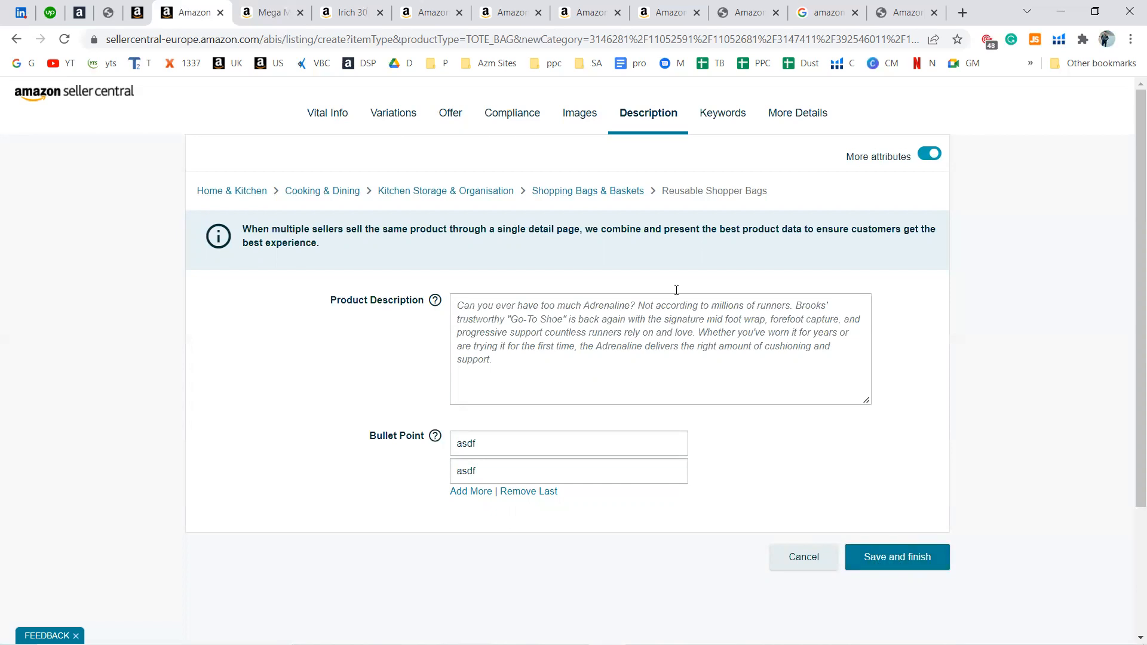
Step: Change the brand in the listing's vital info to "Harib dot"
click(311, 124)
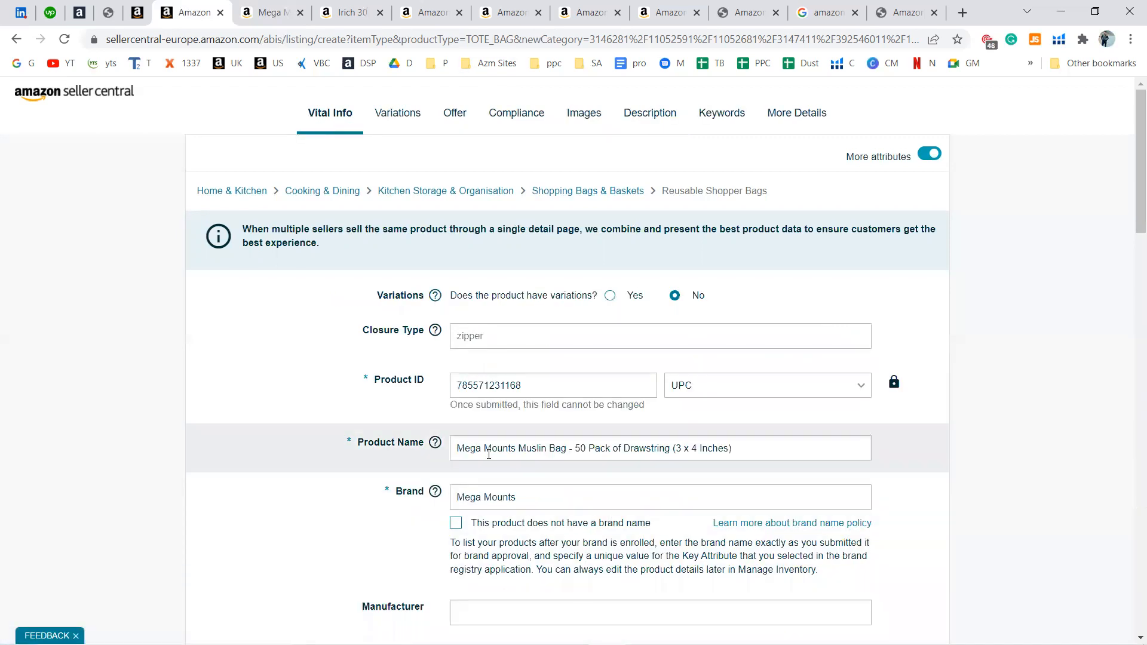
click(515, 497)
triple_click(515, 497)
text(Harib)
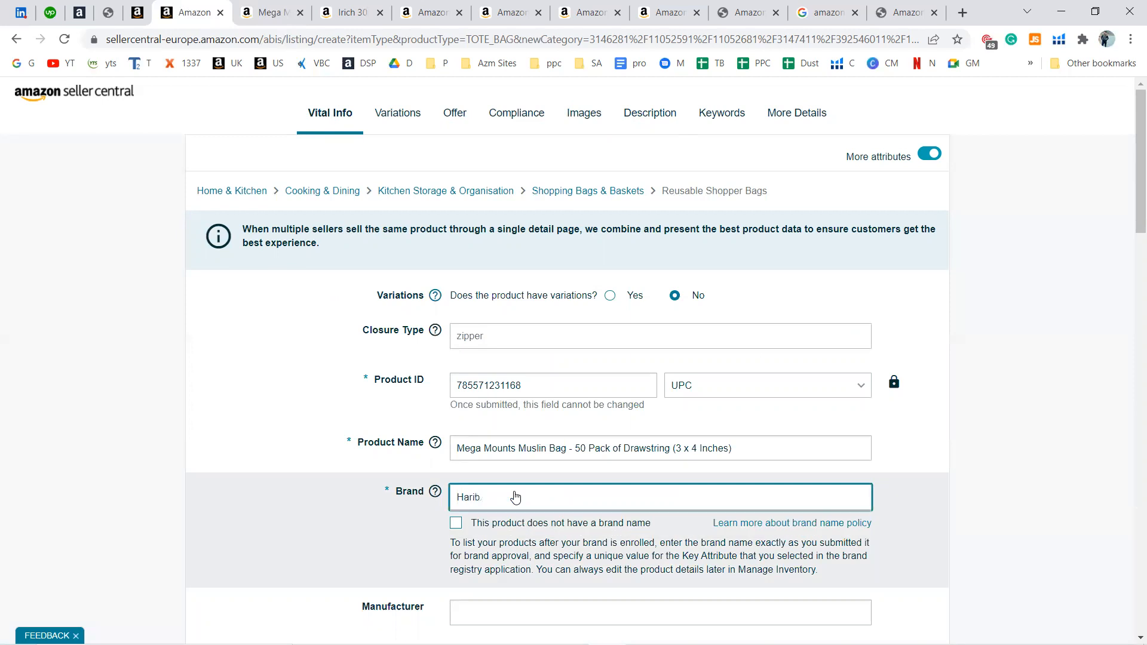
text( dot)
click(1021, 448)
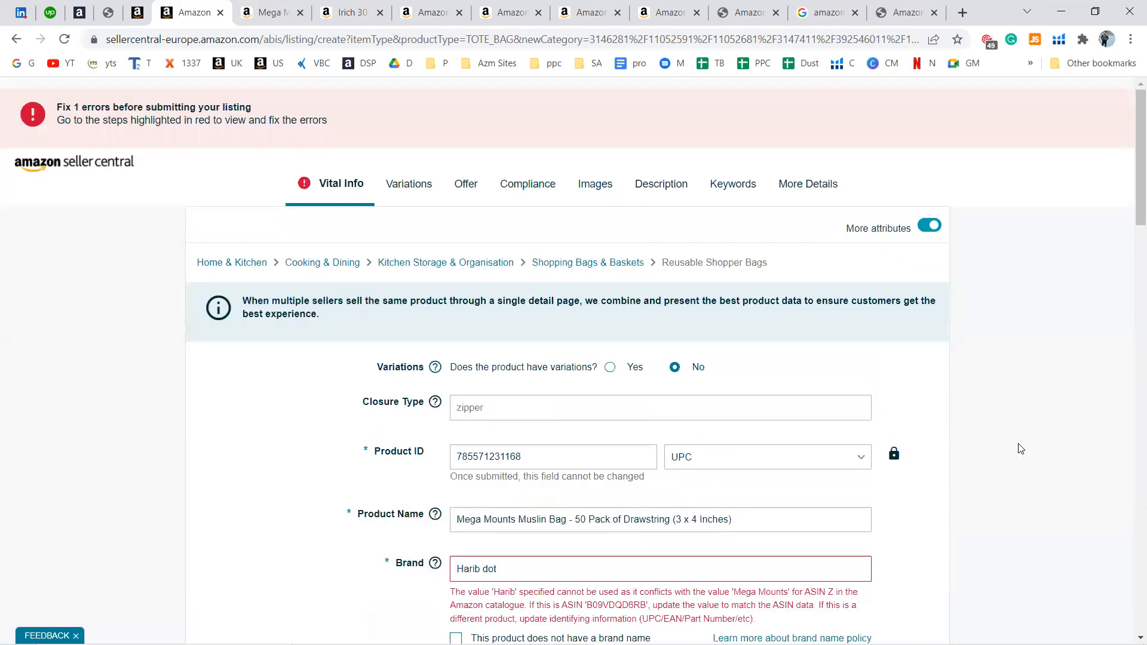
Step: Look through the vital info attributes and turn off the display of more attributes
scroll(1020, 448, down, 8)
scroll(1020, 448, down, 15)
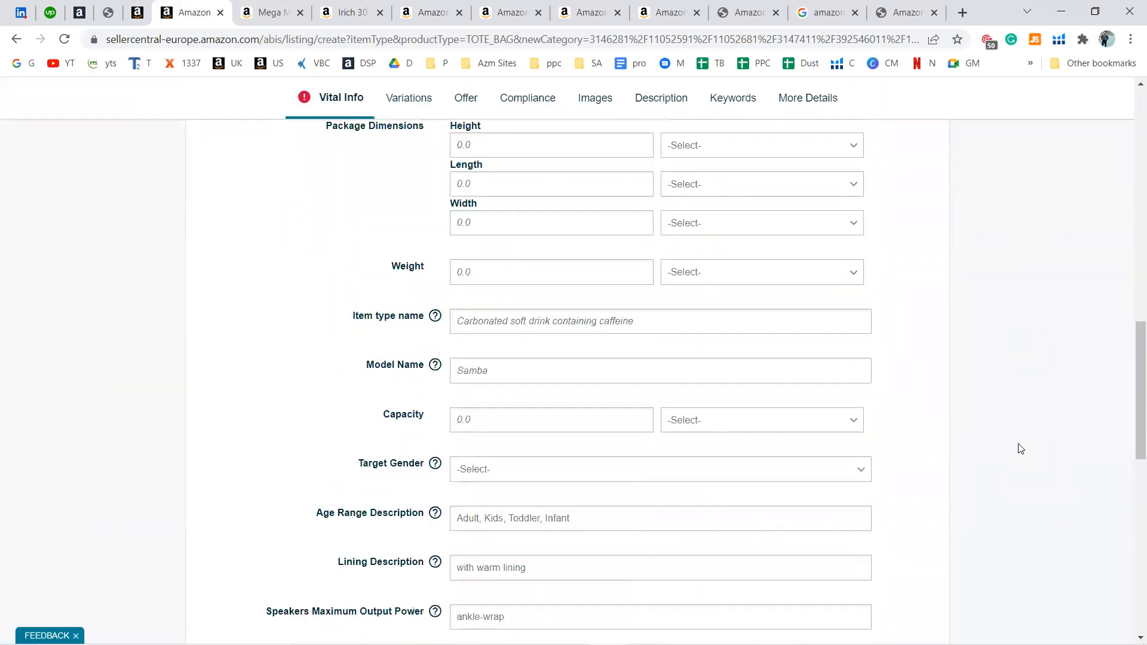
scroll(1020, 448, up, 11)
scroll(1020, 448, down, 11)
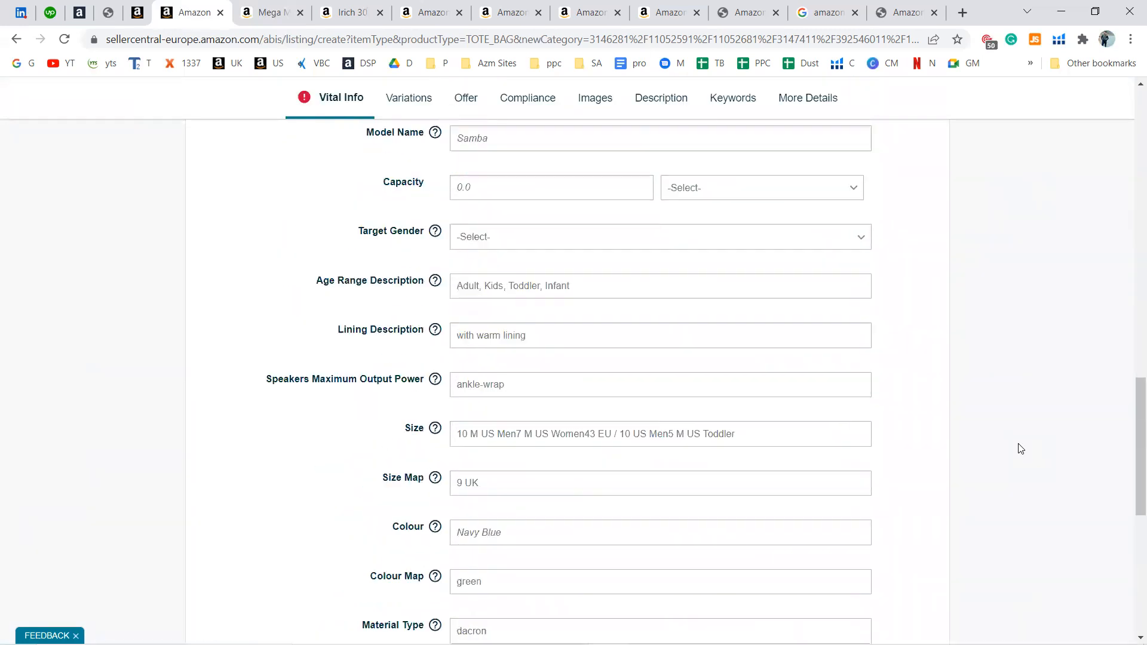
scroll(996, 408, up, 20)
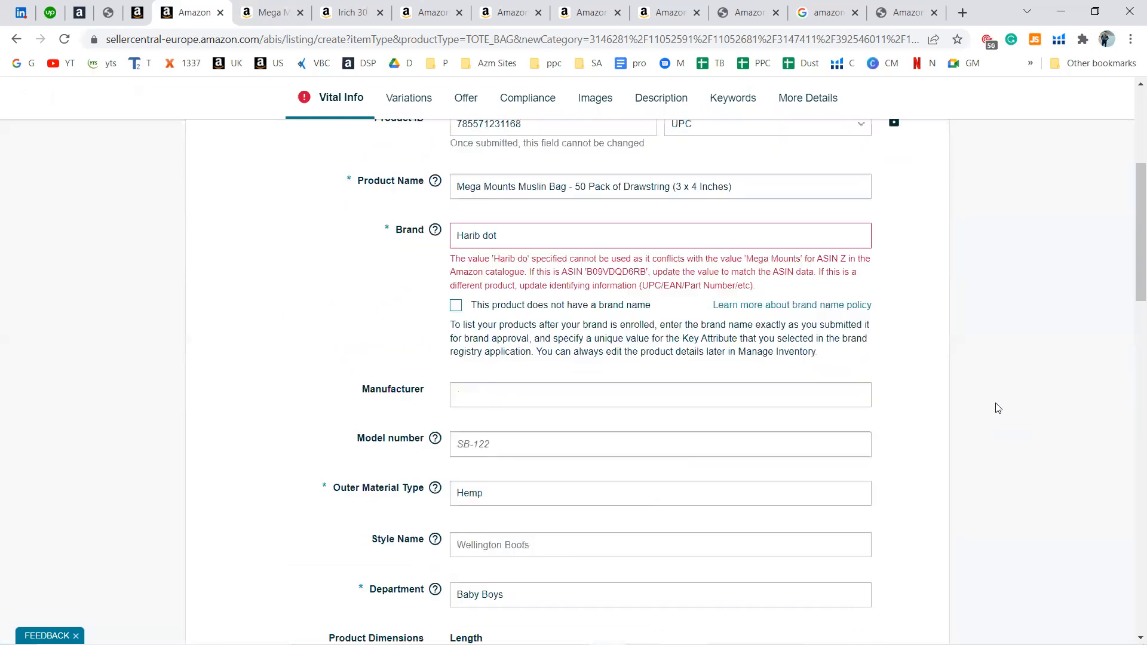
click(929, 225)
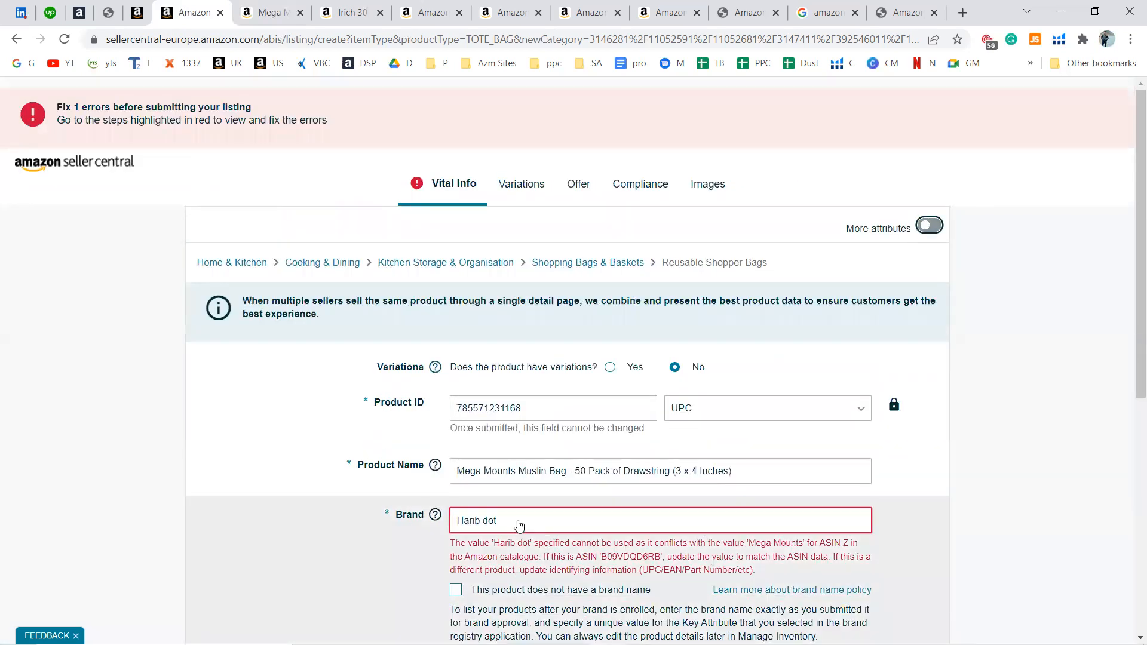
Step: Read the conflict error under the brand and shorten the brand to "Harib d"
scroll(622, 569, down, 1)
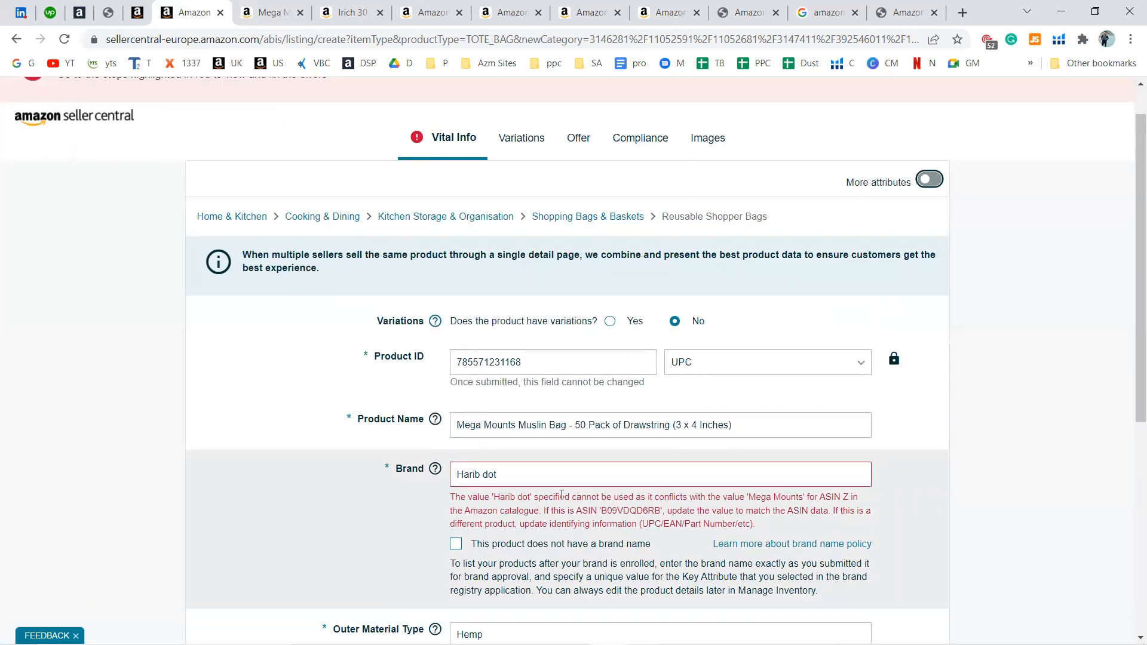
drag(805, 498, 734, 500)
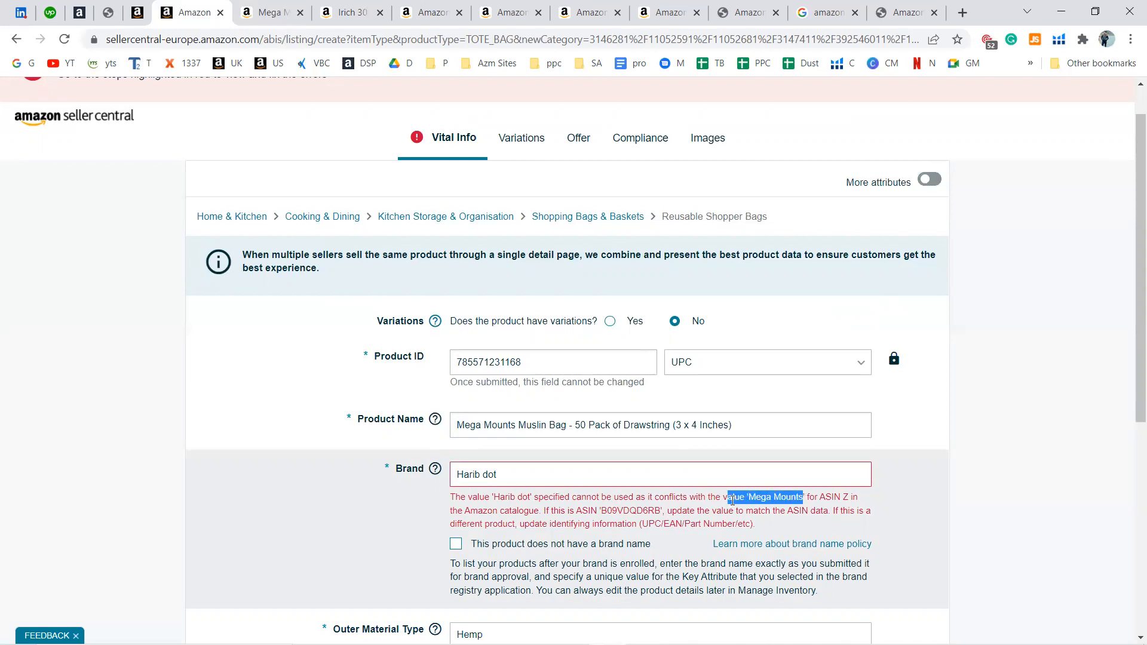
scroll(995, 500, down, 3)
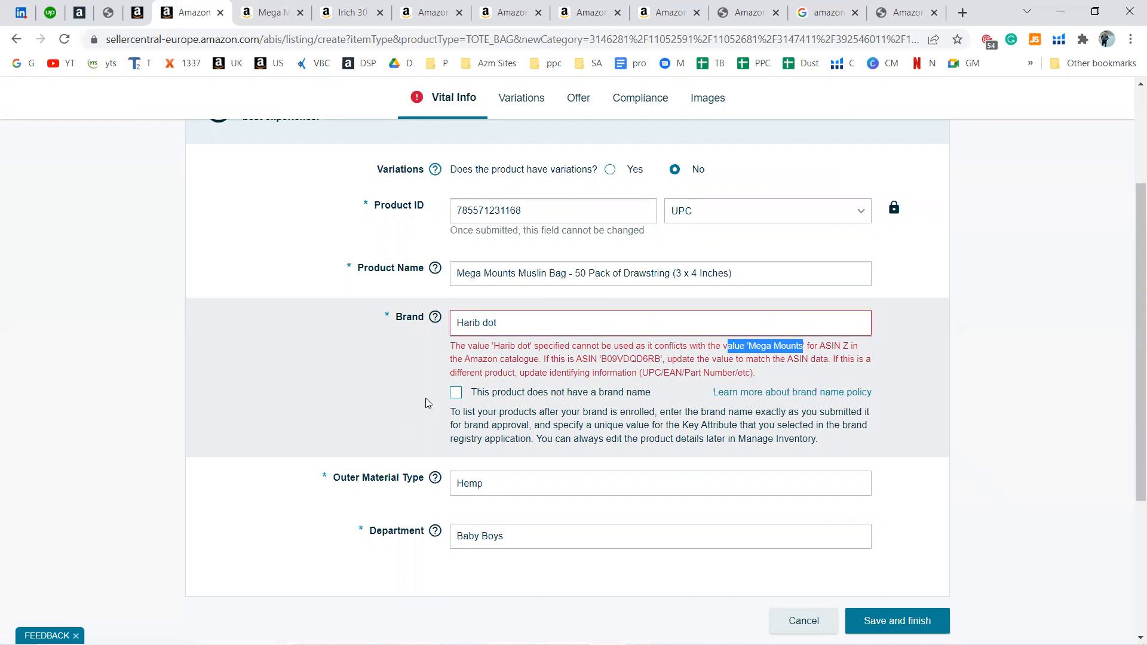
click(520, 332)
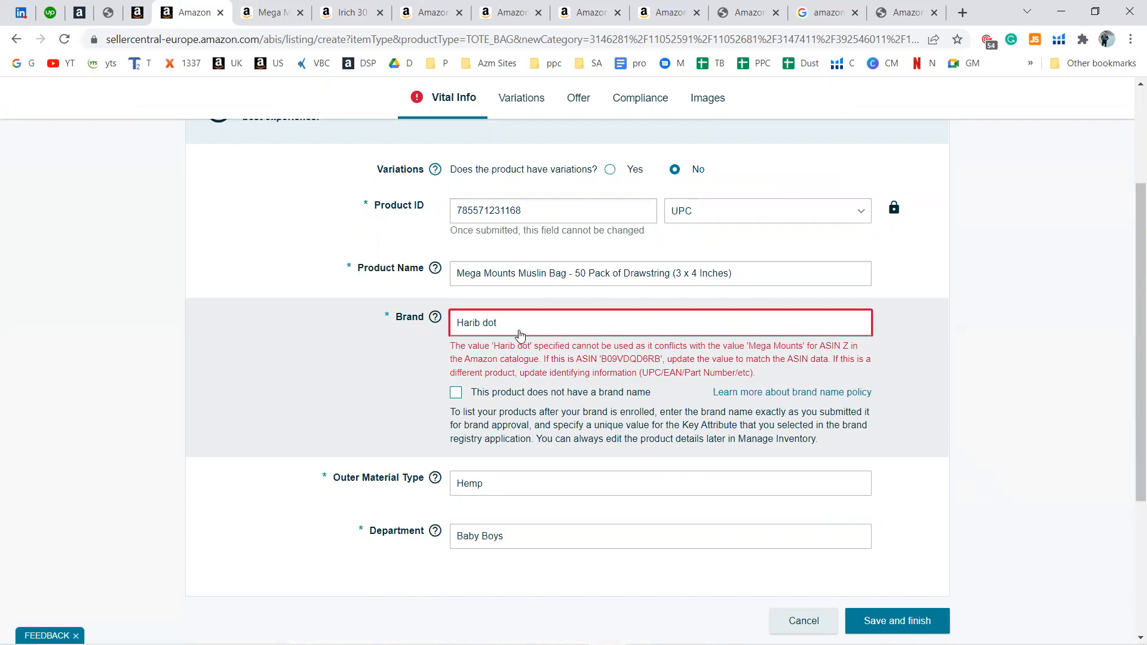
click(960, 440)
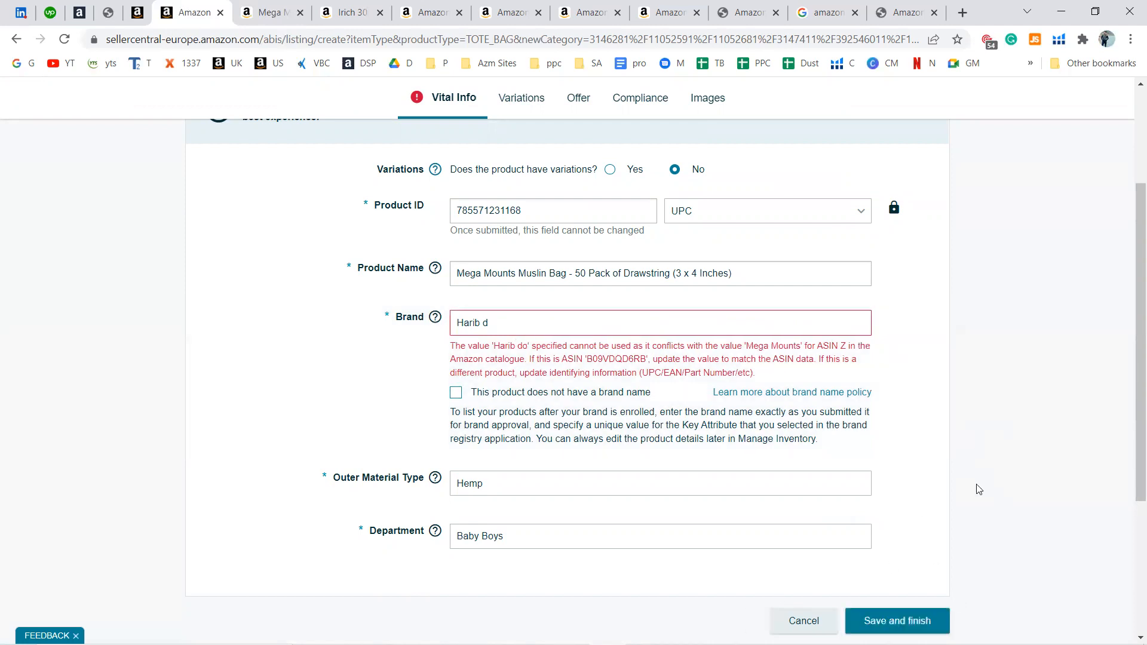
Step: Insert "Harib d" in front of the product name "Mega Mounts Muslin Bag - 50 Pack of Drawstring (3 x 4 Inches)"
click(516, 273)
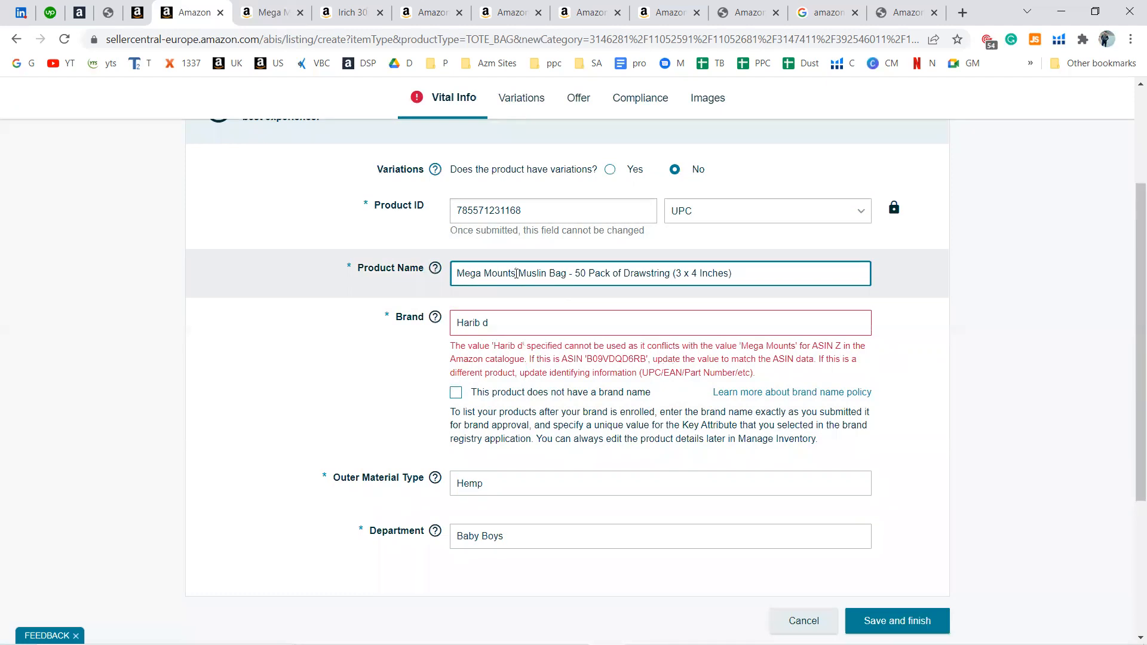
key(shift+Home)
key(Home)
text(Hab)
key(BackSpace)
text(rib d)
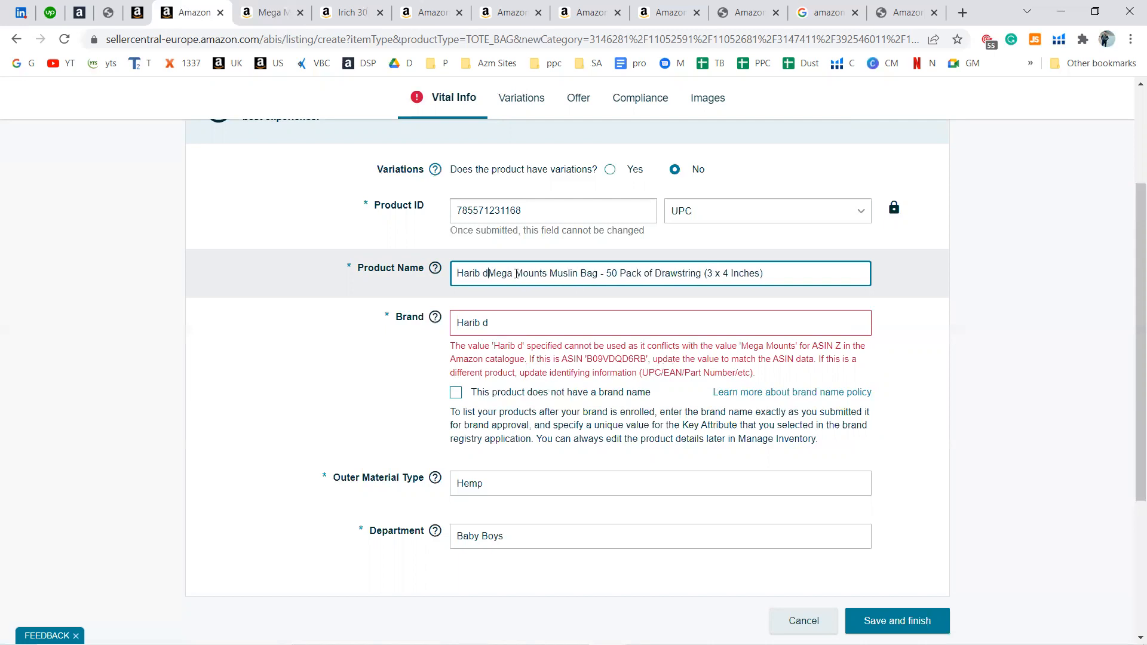
click(1023, 338)
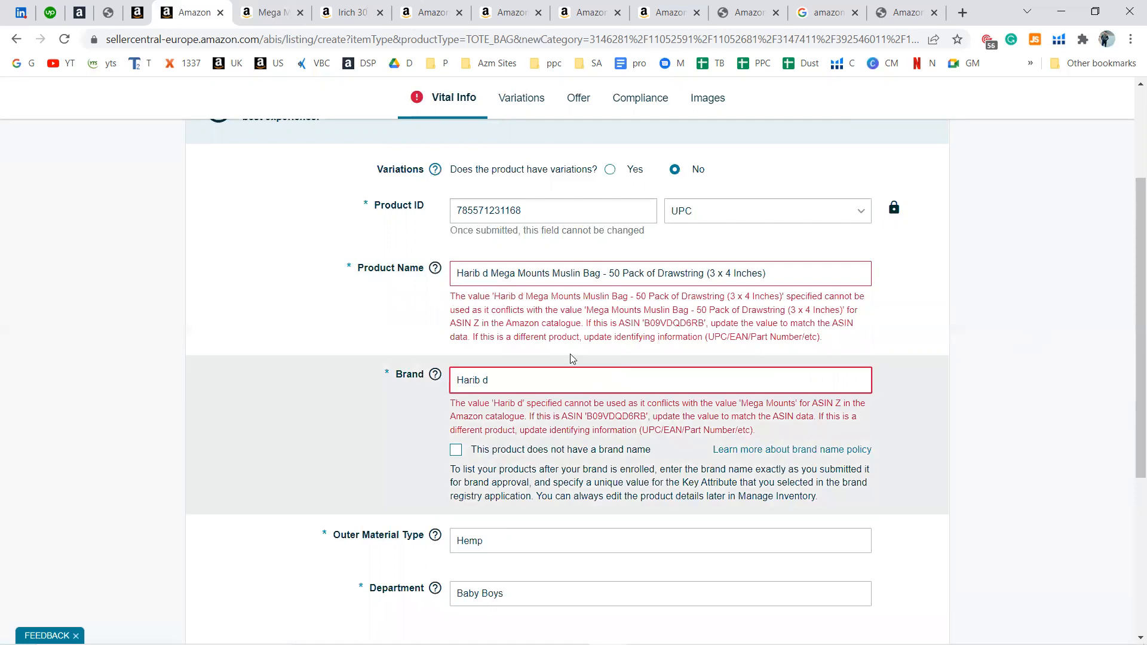
Step: Change the prefix of the product name to "Harid"
click(486, 275)
key(BackSpace)
key(BackSpace)
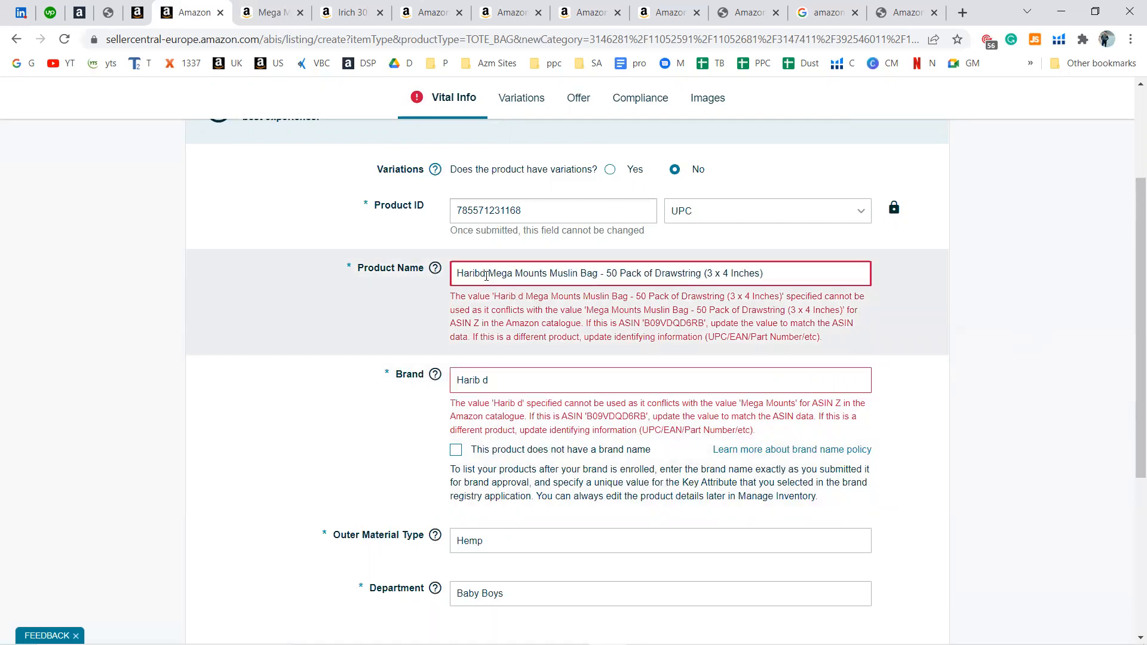
key(BackSpace)
text(d)
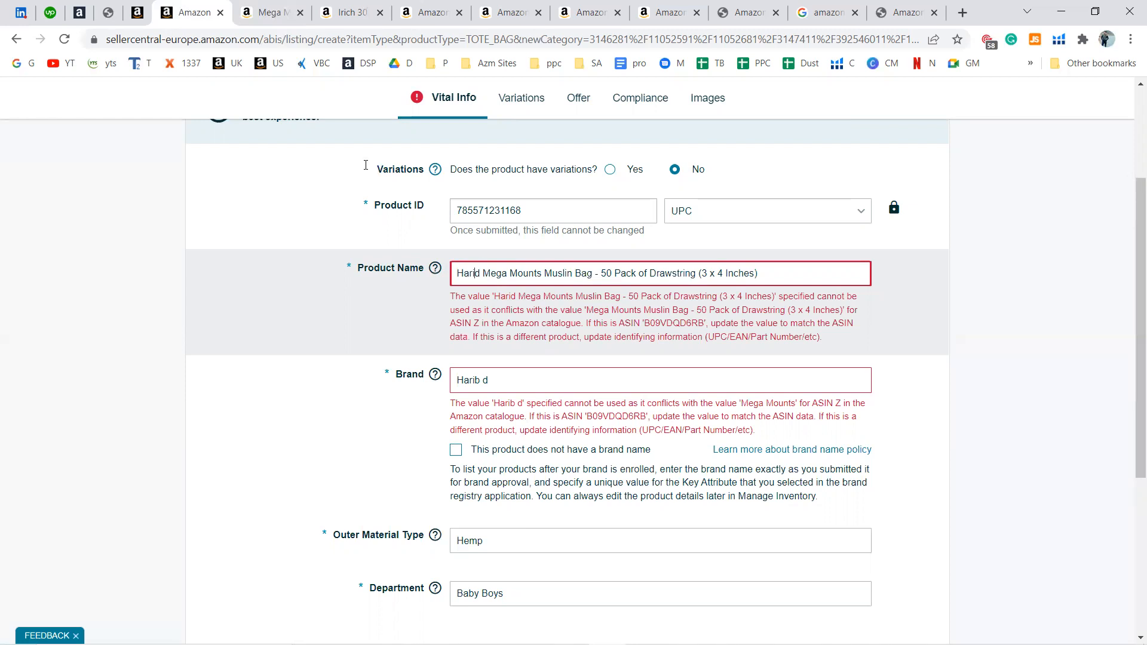
Step: Reload the inventory list, open the FBA_25_muslin listing for editing and review its vital info for missing required attributes
click(346, 13)
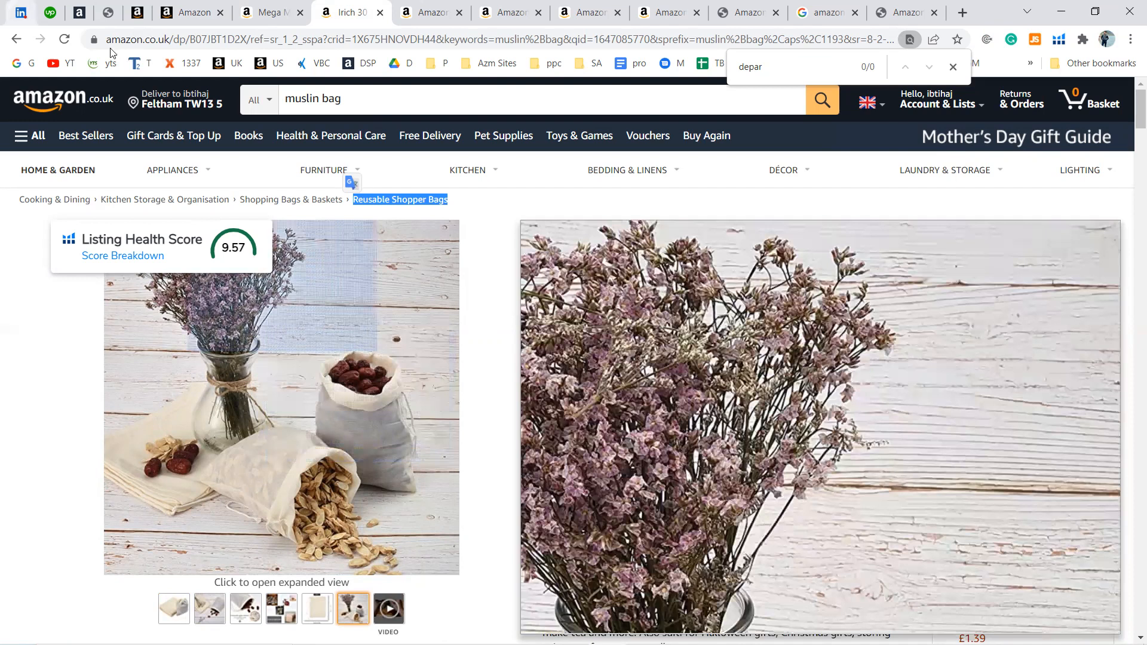
click(137, 12)
click(64, 38)
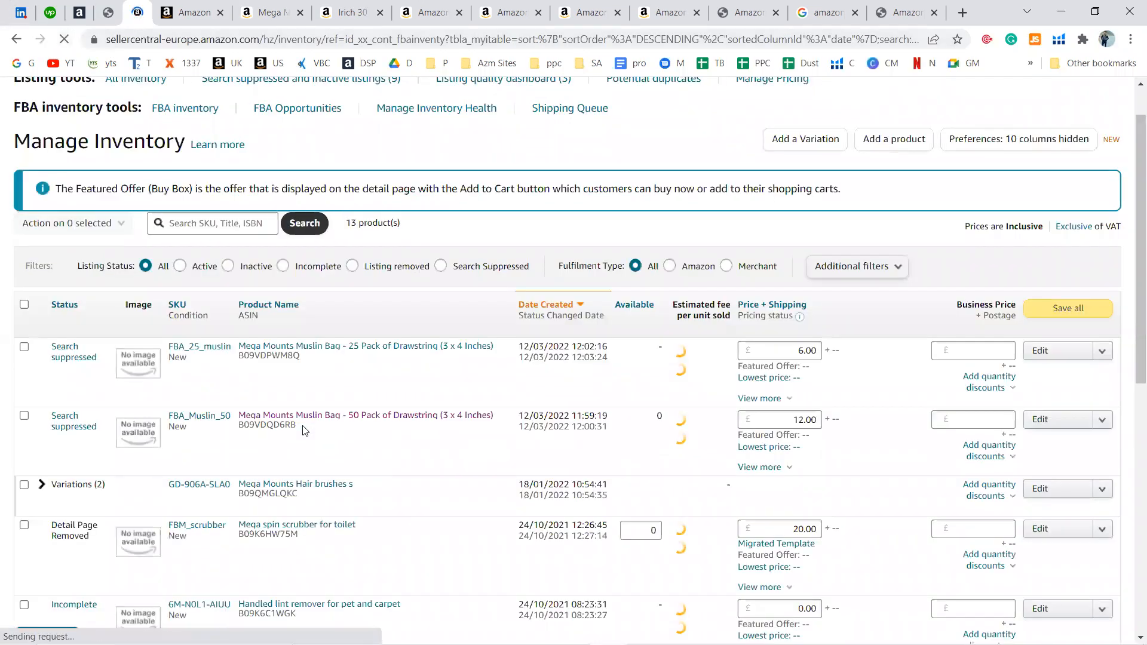
click(1063, 350)
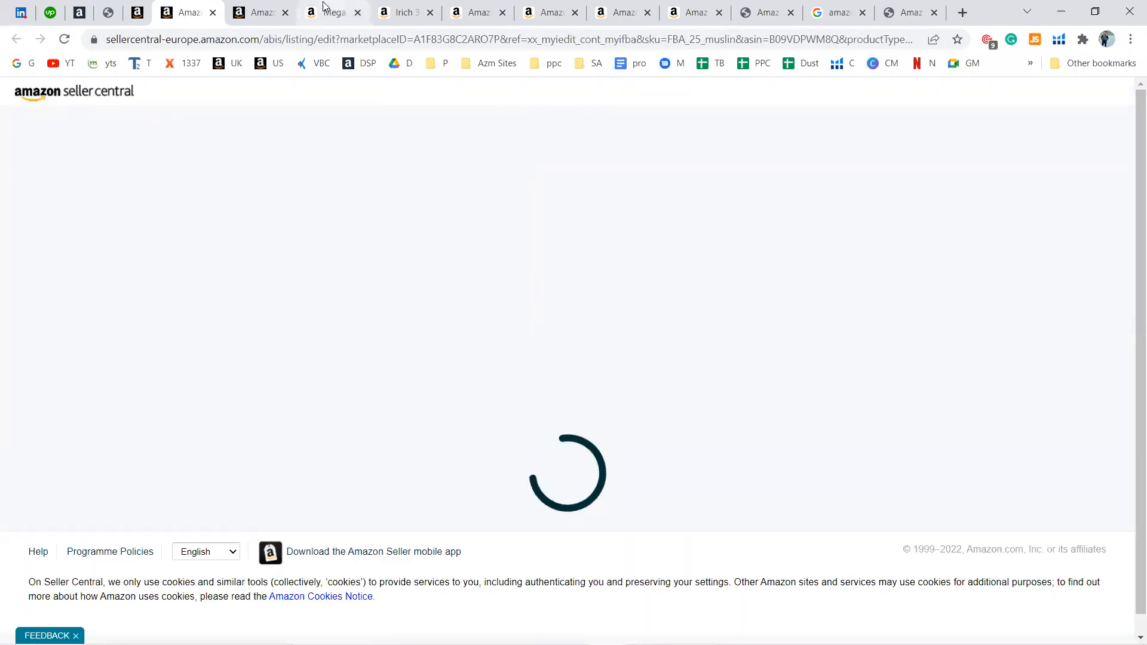
click(329, 256)
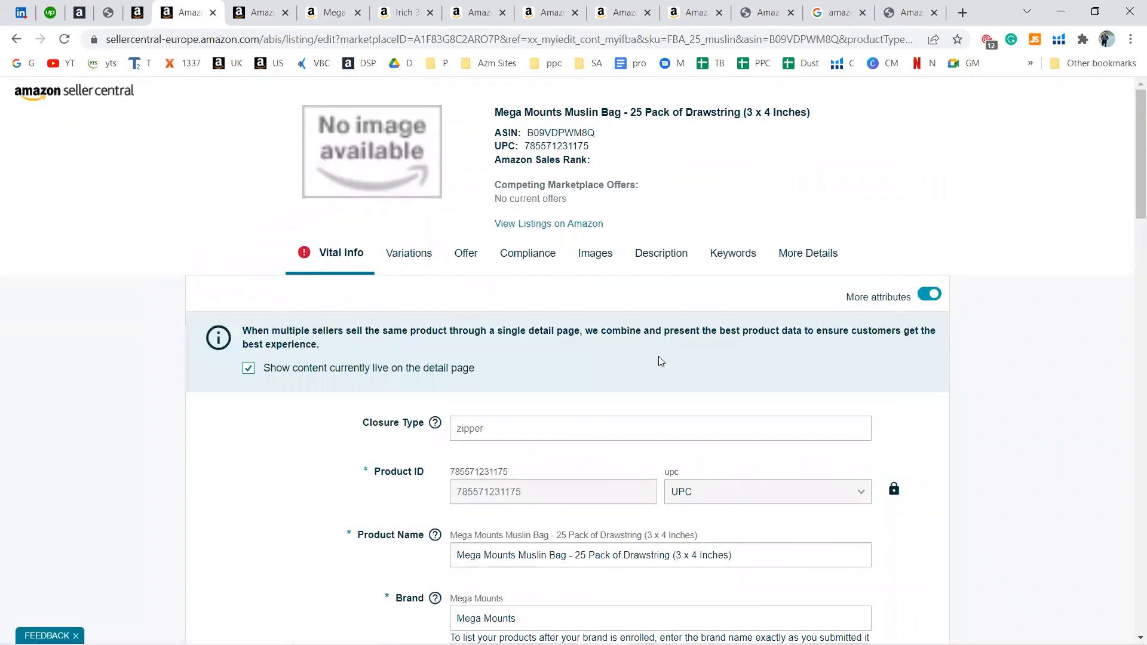
scroll(725, 399, down, 14)
scroll(725, 401, down, 15)
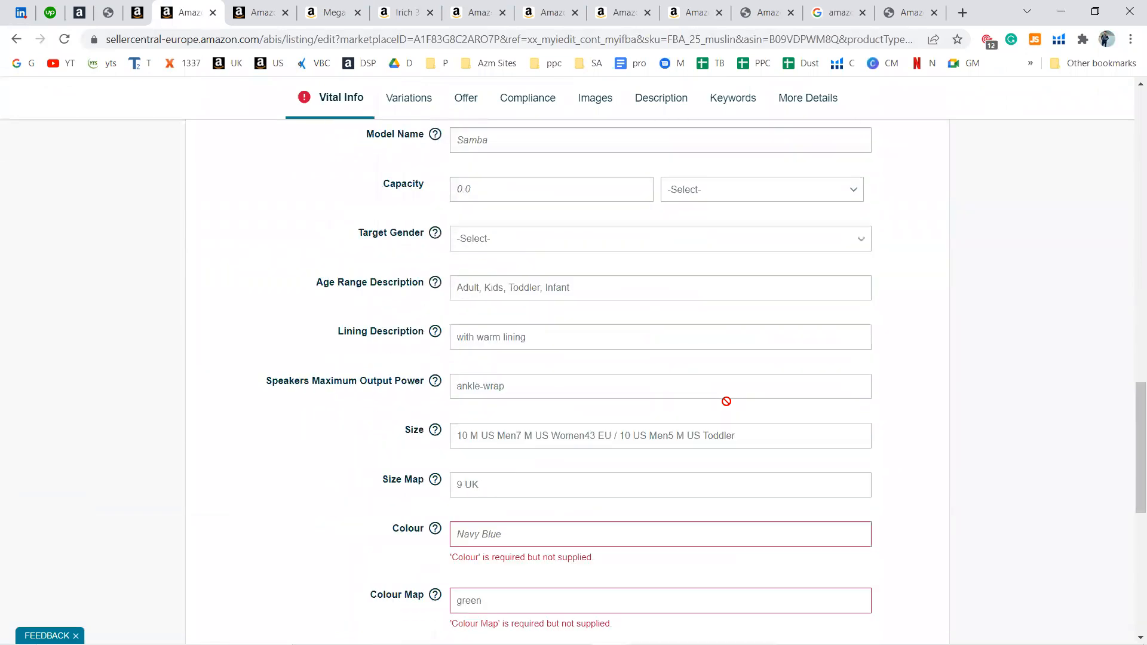
scroll(726, 401, up, 5)
Step: Return to the inventory list and examine the available quantities of the FBA_Muslin_50 and FBM_scrubber products
click(138, 12)
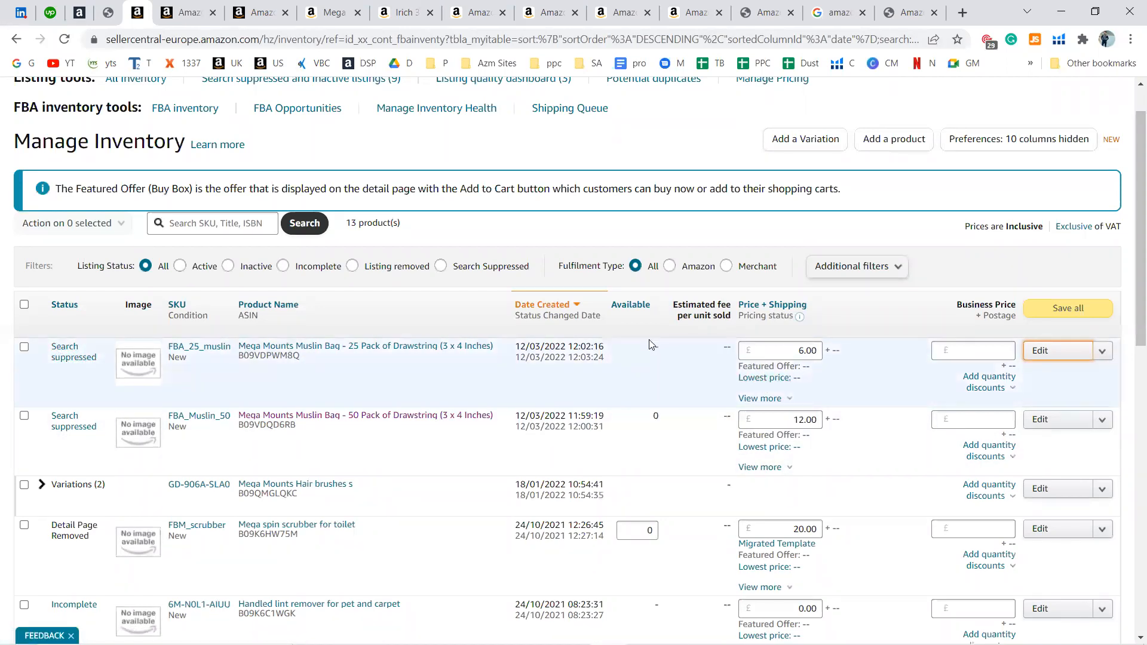
double_click(656, 415)
click(657, 417)
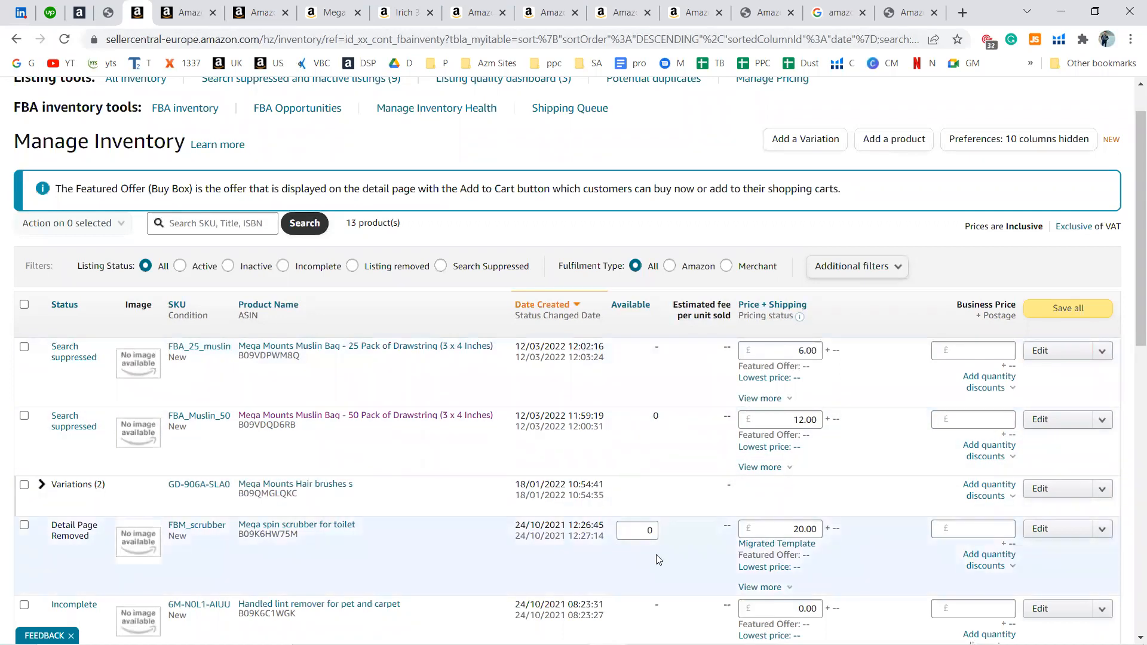
click(651, 531)
double_click(651, 530)
scroll(81, 585, down, 1)
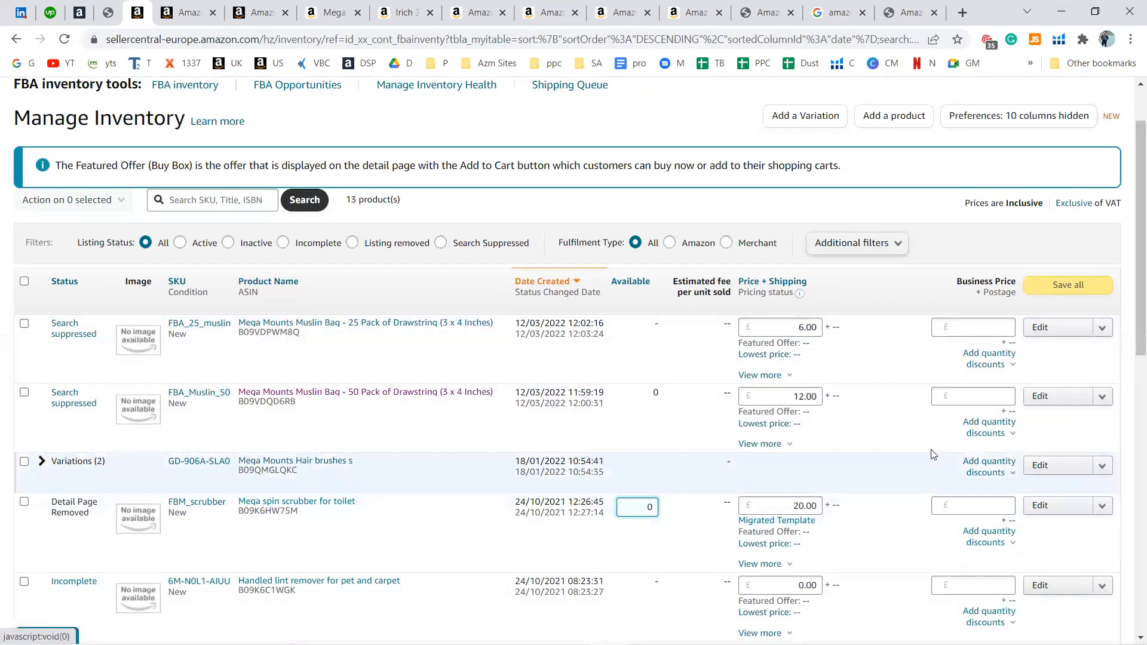
Step: Open the FBA_25_muslin listing from the inventory list for editing and find its required colour attributes
click(1054, 330)
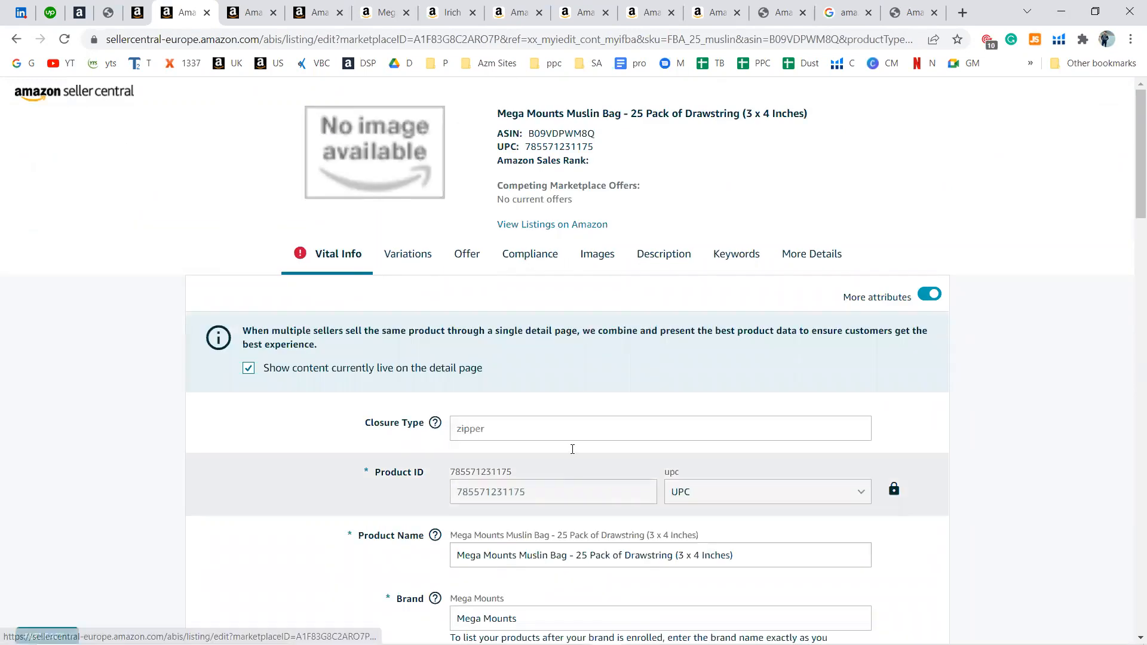
scroll(590, 406, down, 20)
scroll(592, 388, down, 8)
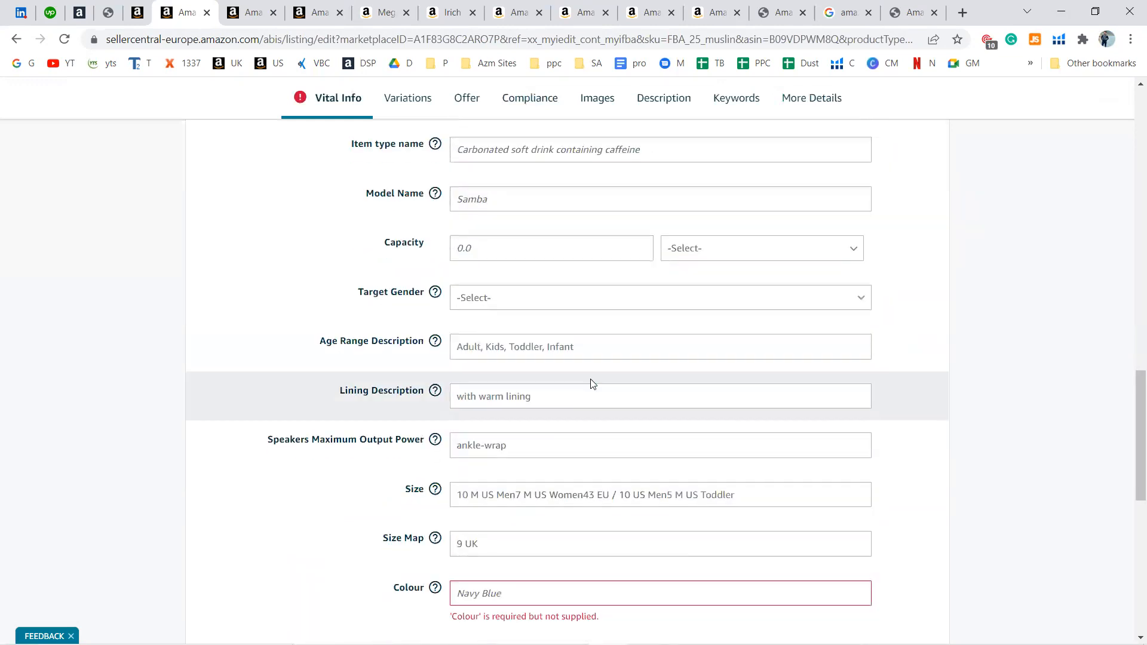
scroll(553, 249, up, 1)
click(527, 209)
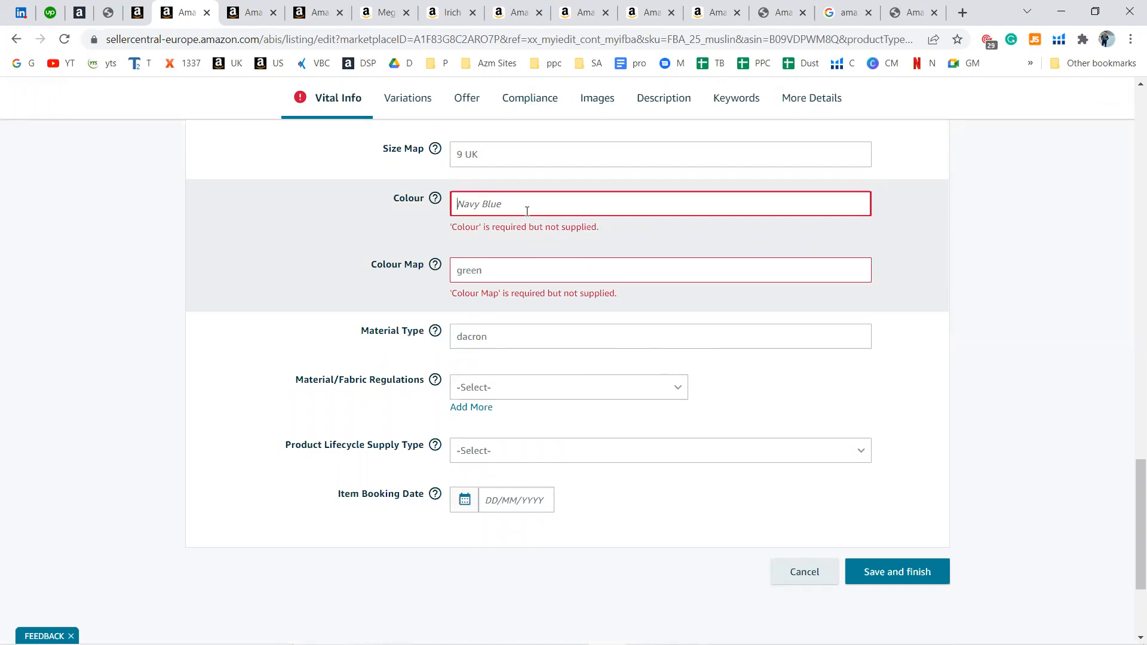
text(o)
key(BackSpace)
text(office)
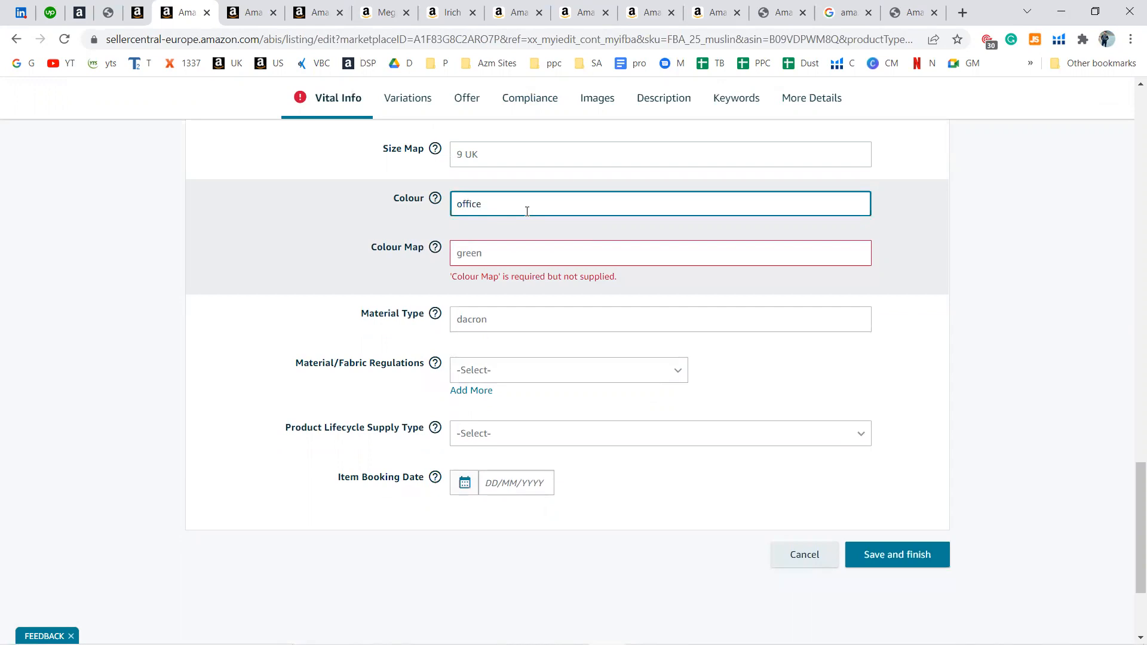
key(BackSpace)
key(BackSpace)
key(BackSpace)
key(BackSpace)
key(BackSpace)
key(BackSpace)
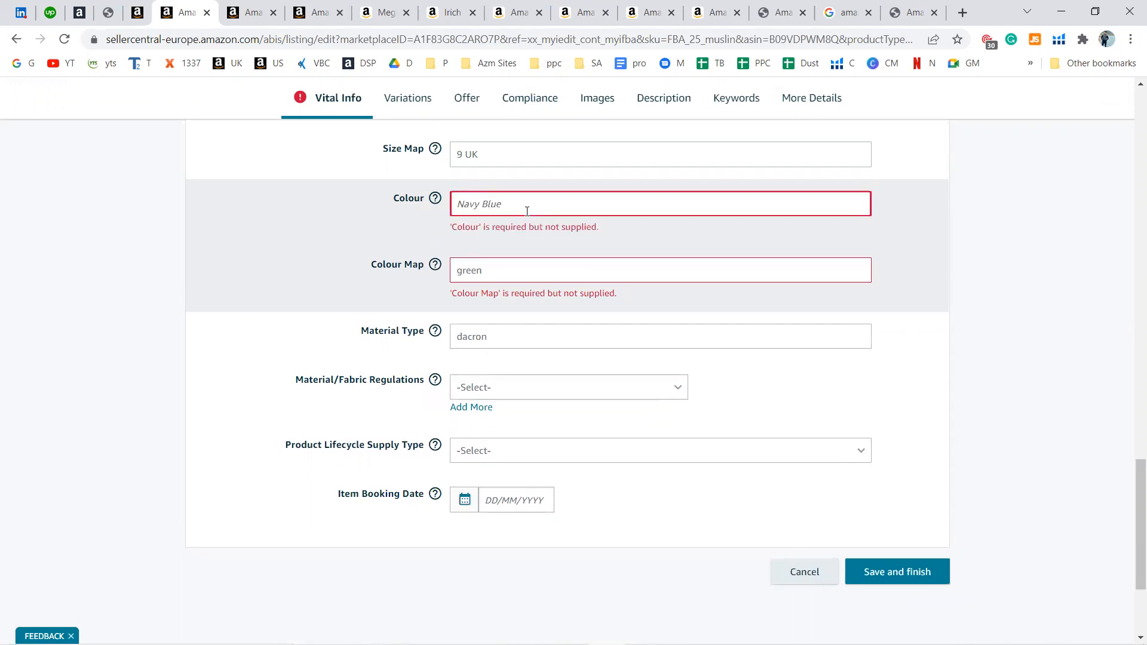
Step: Set the FBA_25_muslin listing's colour to white and its colour map to Off White, and submit the changes
mouse_move(434, 199)
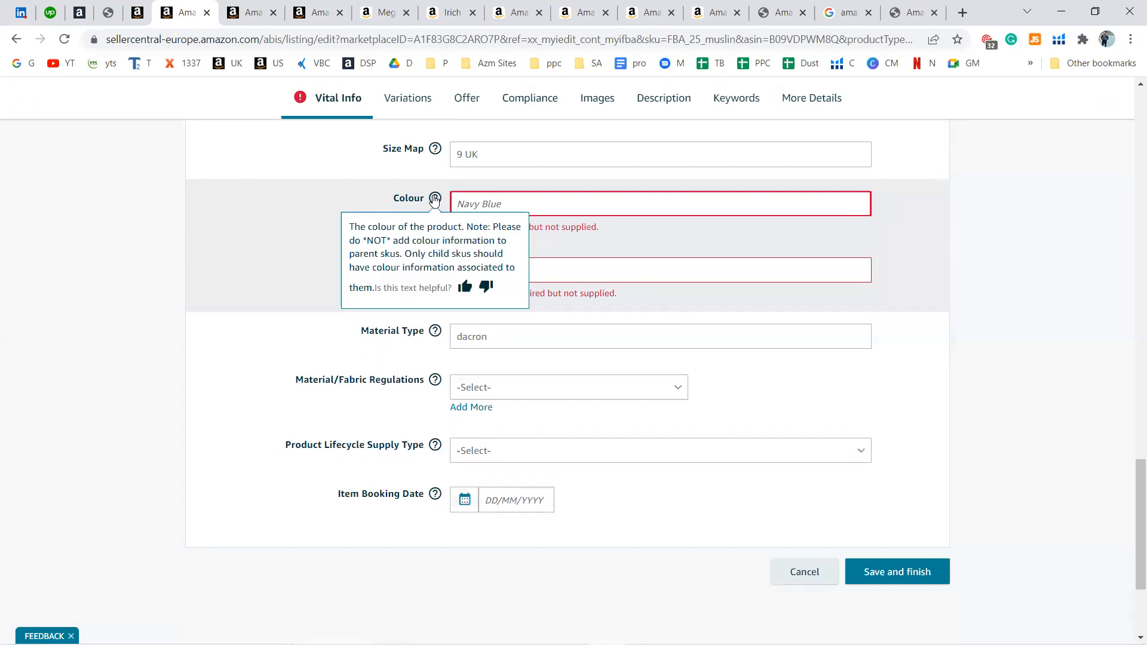
text(wa)
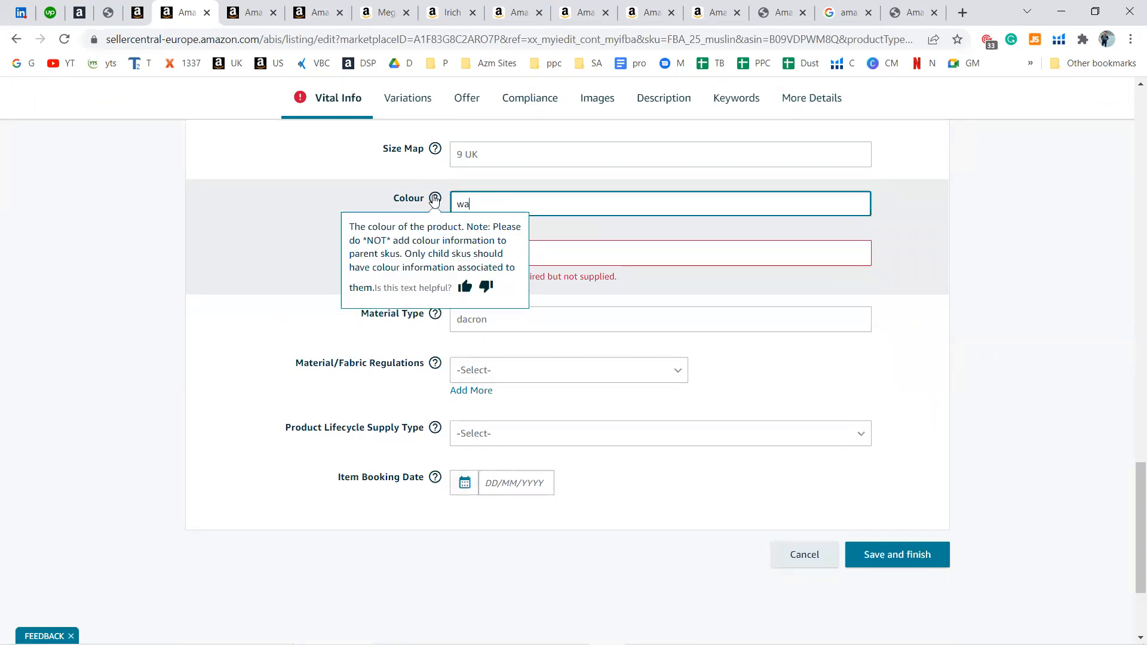
key(BackSpace)
text(hite)
click(587, 254)
scroll(591, 421, down, 3)
text(wh)
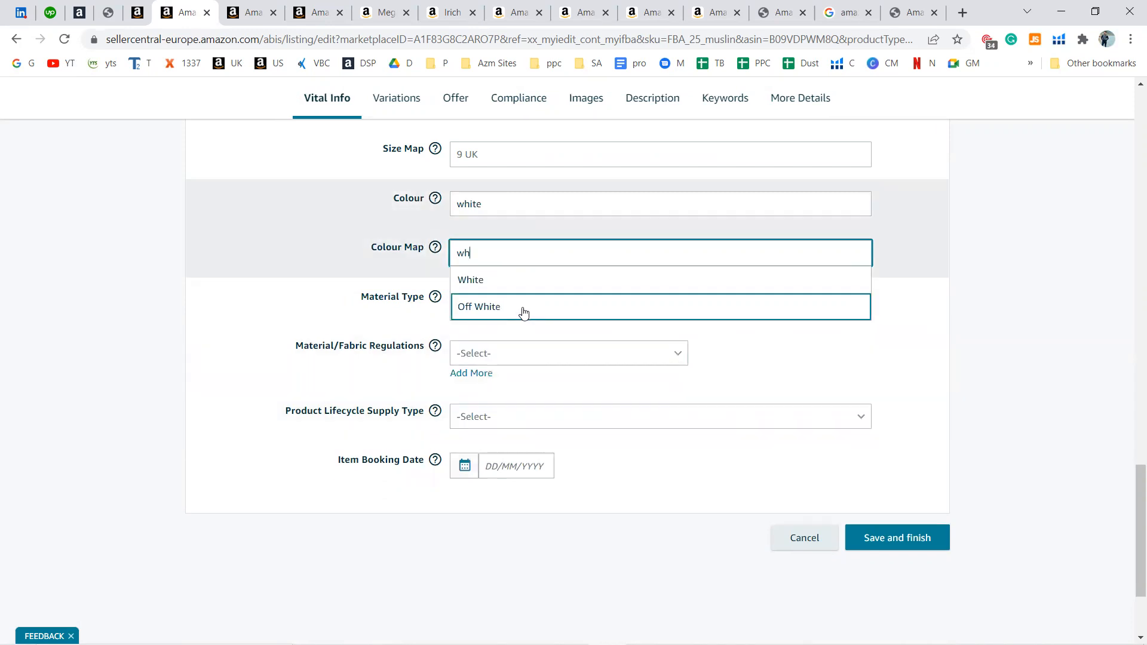
click(523, 311)
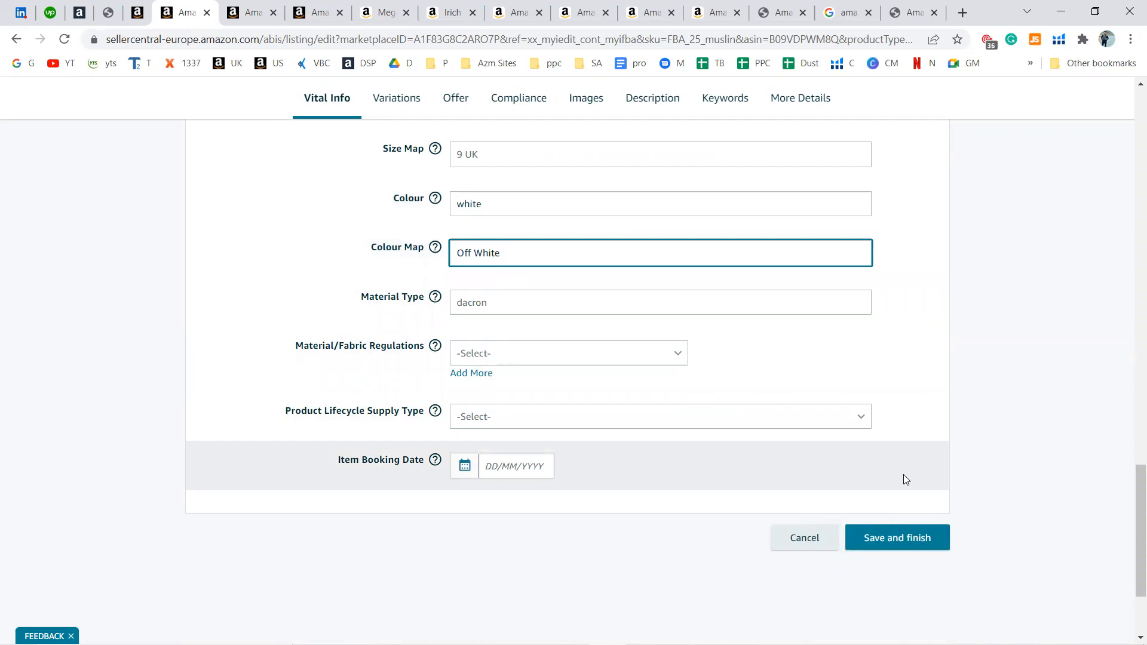
click(922, 538)
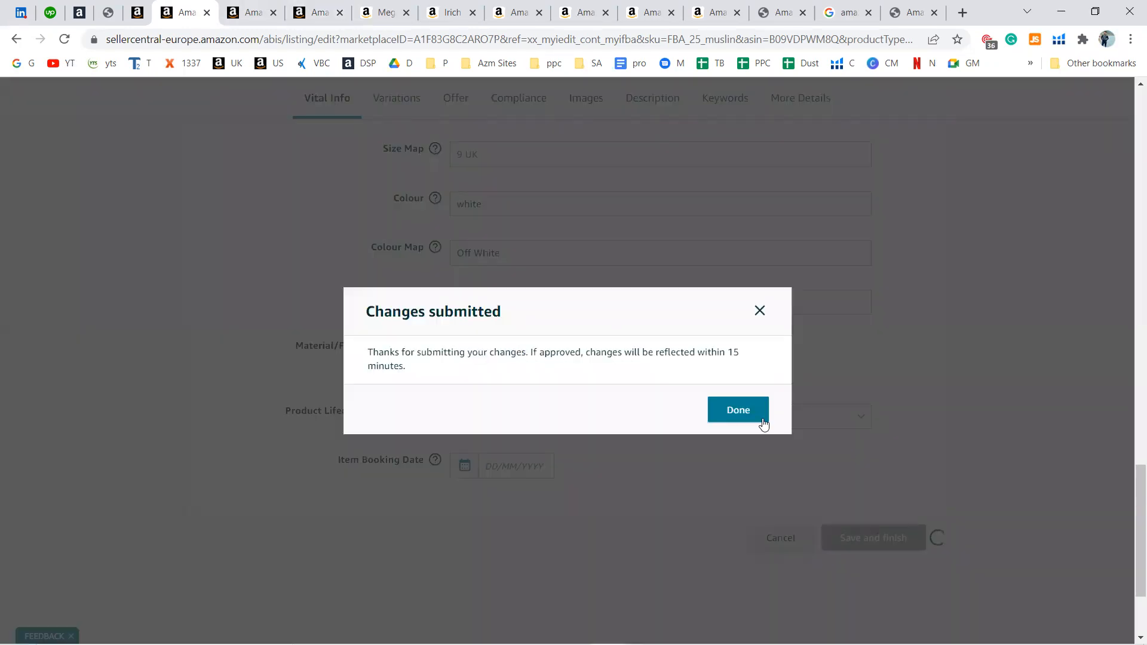
click(755, 421)
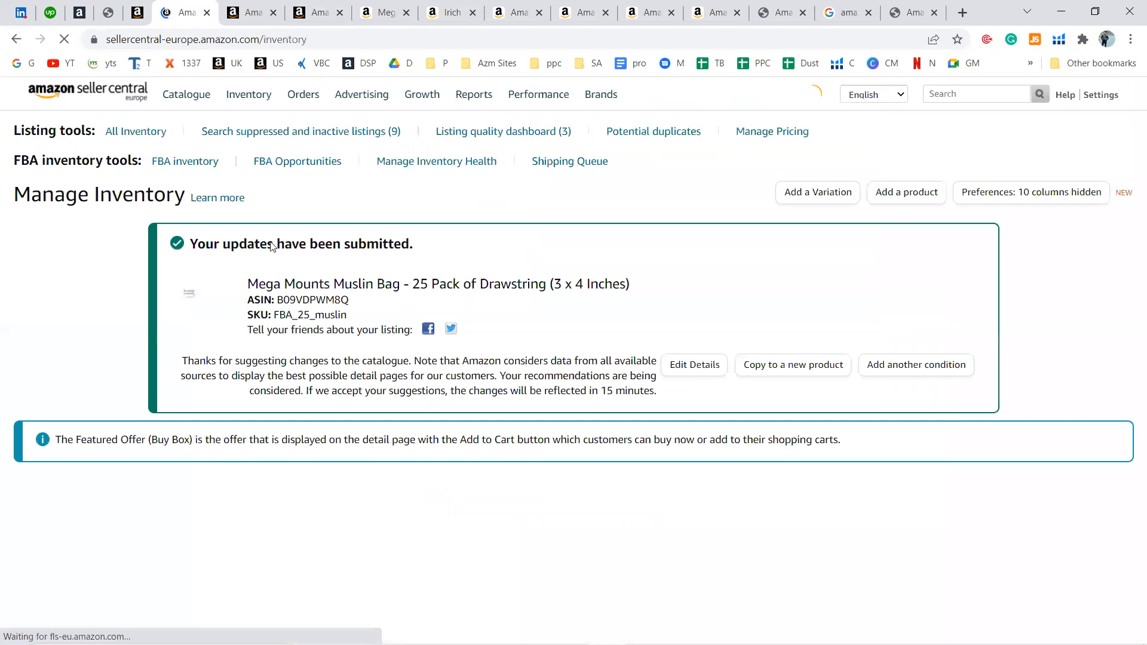
Step: Open the FBA_Muslin_50 listing from the inventory list for editing and find the missing colour attributes in its vital info
scroll(286, 313, down, 3)
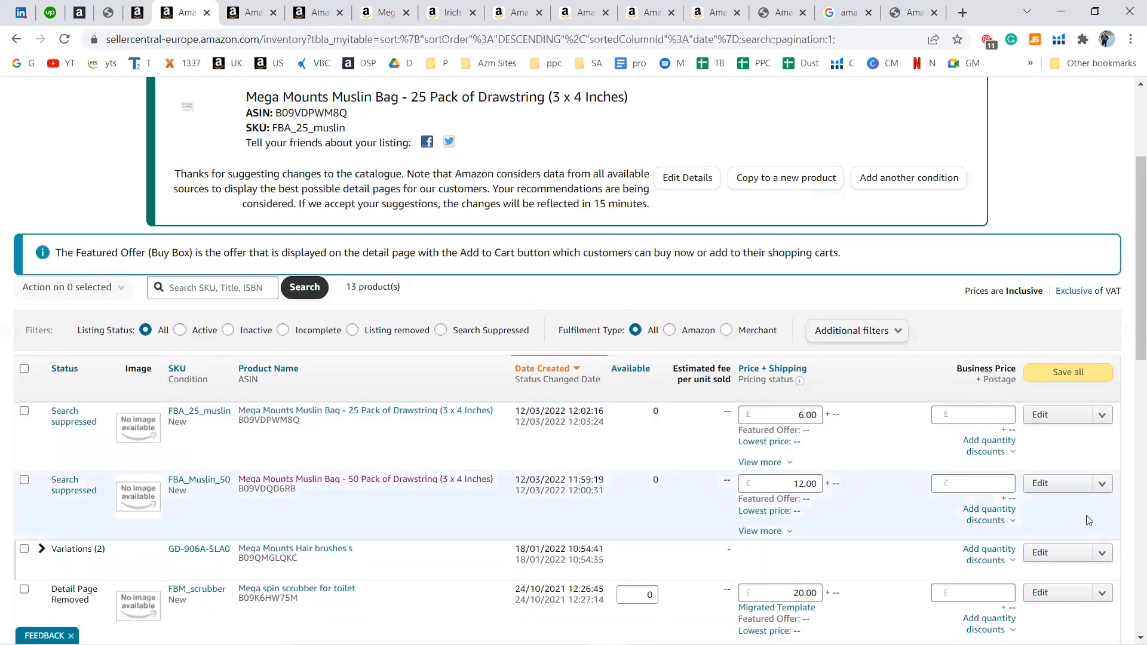
click(1062, 486)
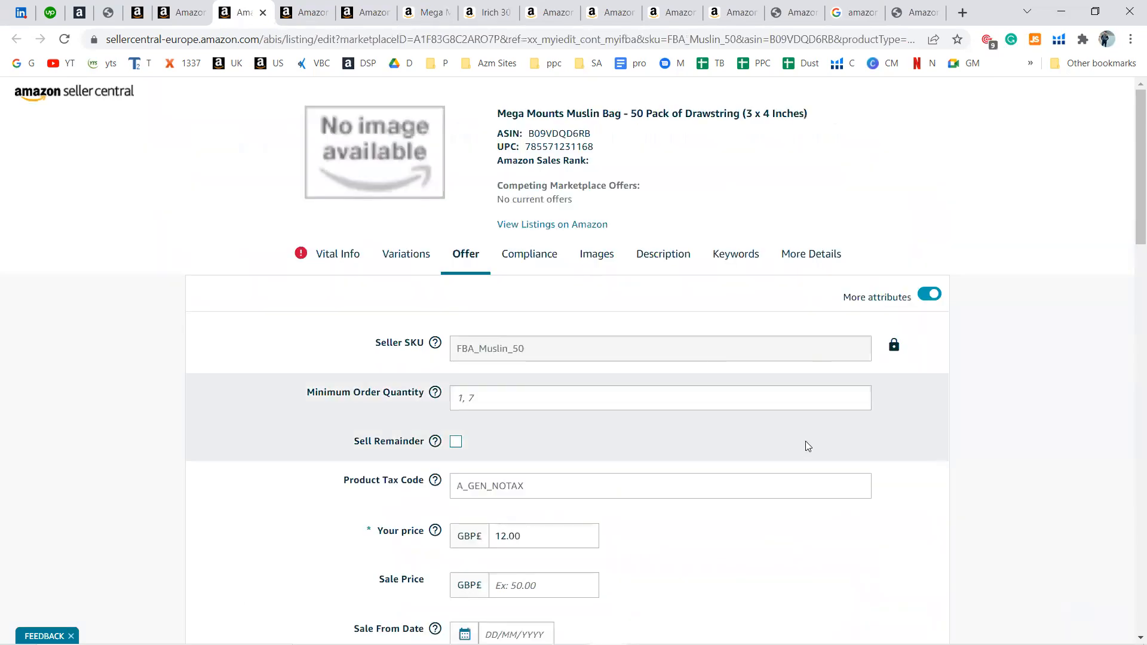
scroll(630, 415, down, 10)
scroll(630, 414, up, 6)
scroll(630, 414, up, 4)
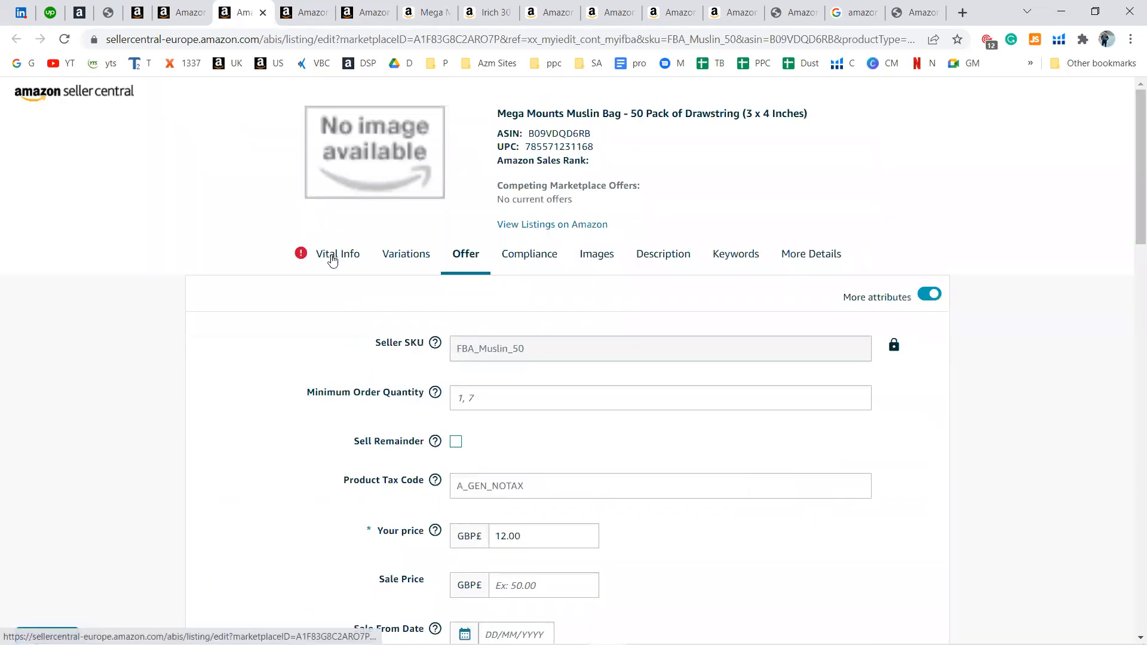
click(323, 253)
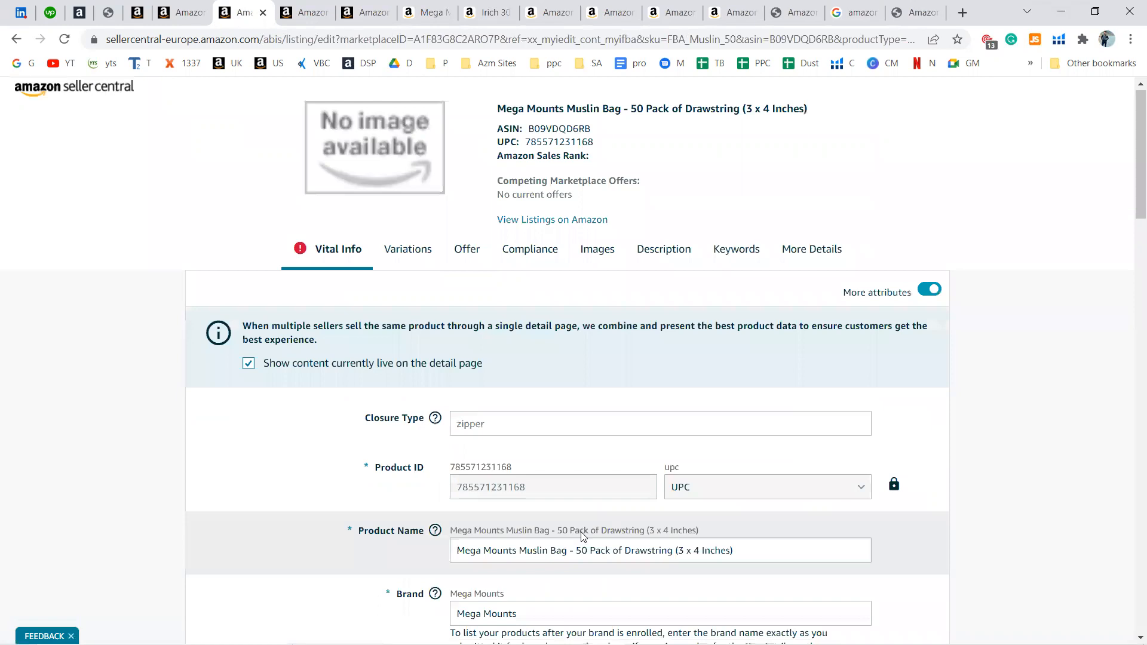
scroll(583, 540, down, 15)
scroll(584, 537, up, 5)
Step: Fill in the 50-pack listing's colour as white and its colour map as White
click(510, 283)
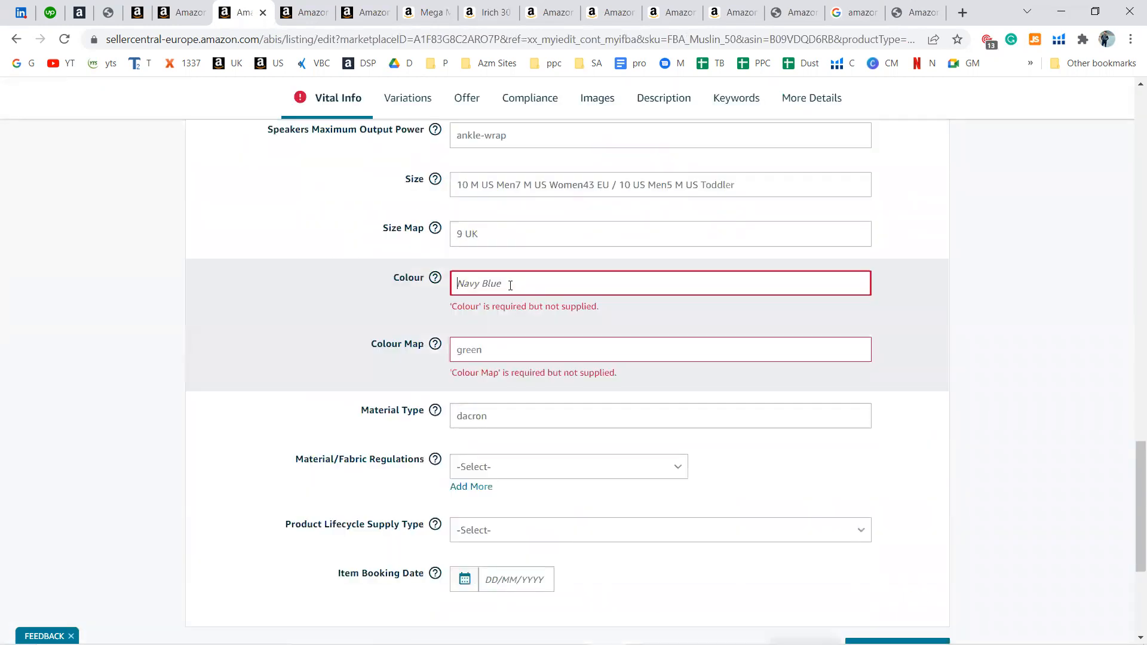
text(white)
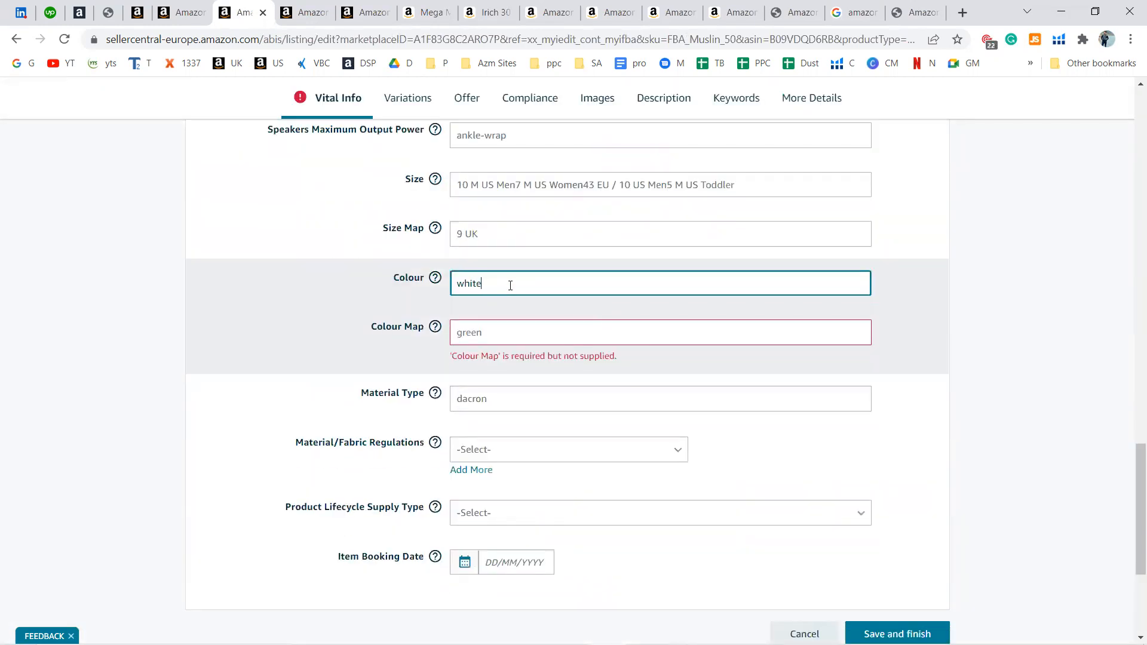
key(Tab)
text(office)
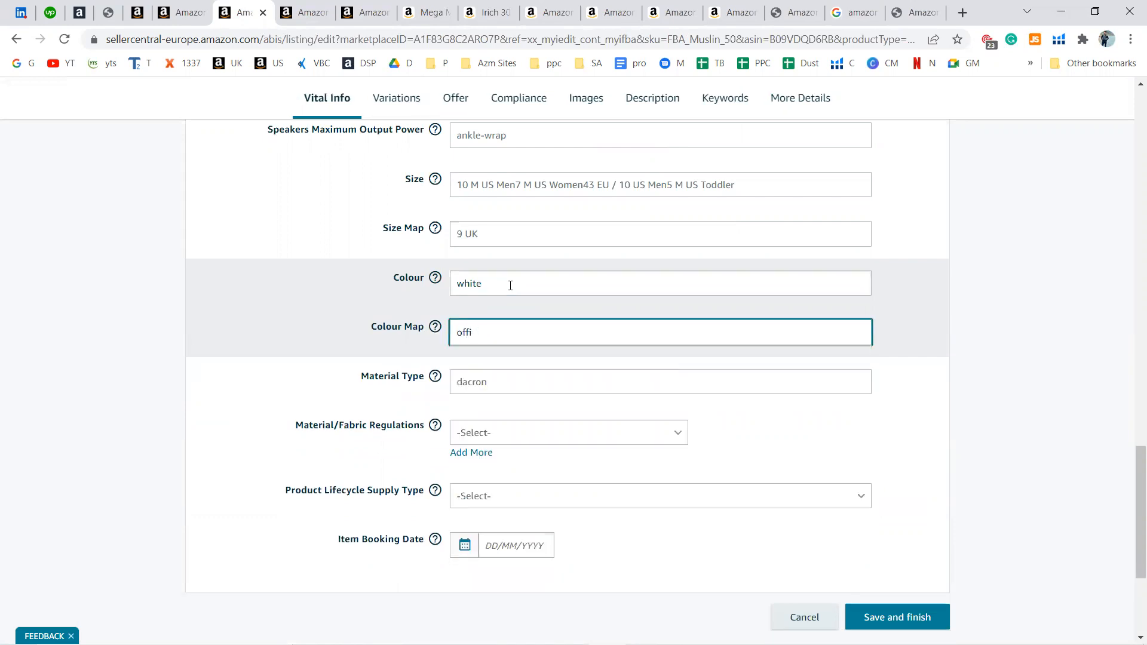
key(BackSpace)
key(BackSpace)
key(BackSpace)
key(BackSpace)
text(whit)
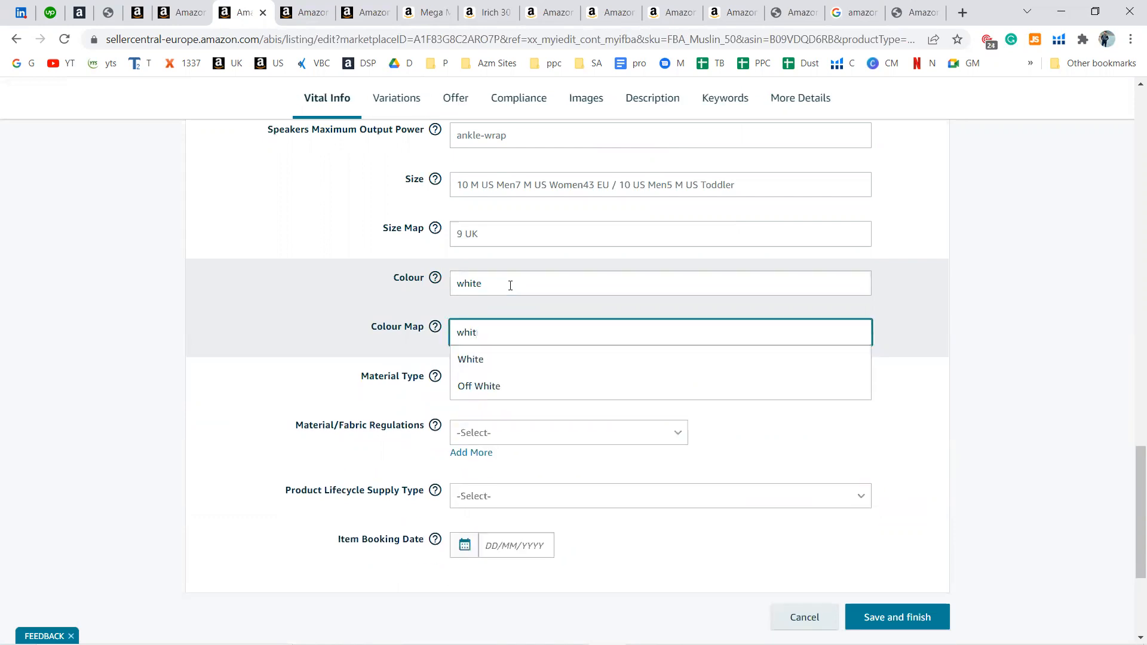
click(528, 360)
Step: Change the 50-pack listing's colour to off white and submit the changes
click(486, 288)
double_click(487, 288)
text(off )
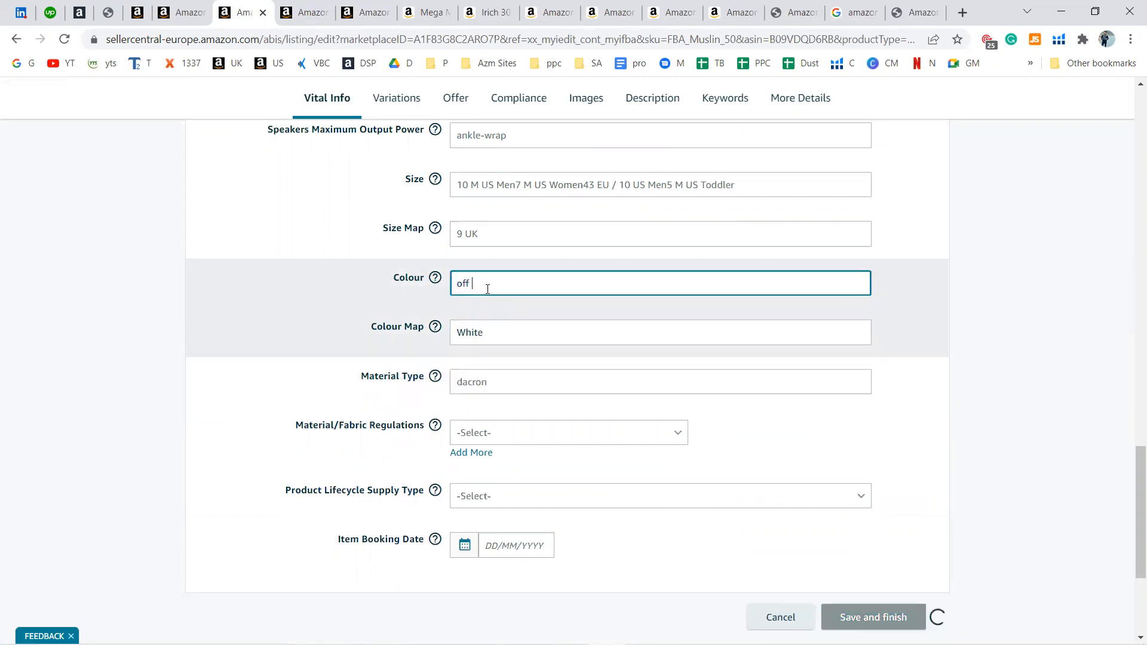
text(white)
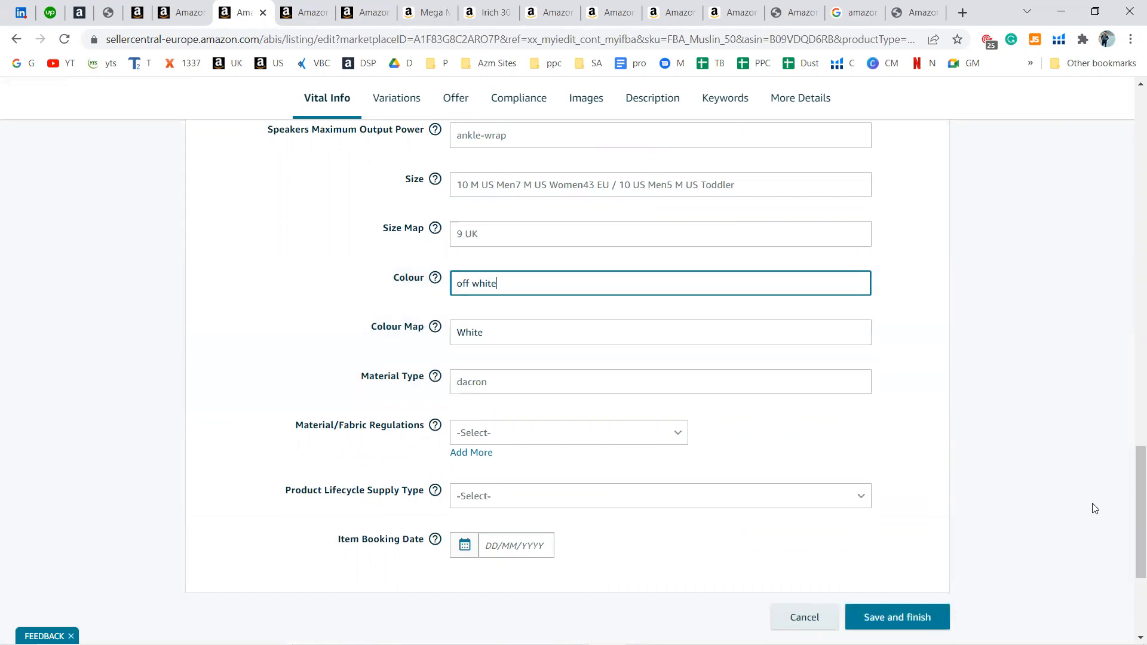
click(936, 618)
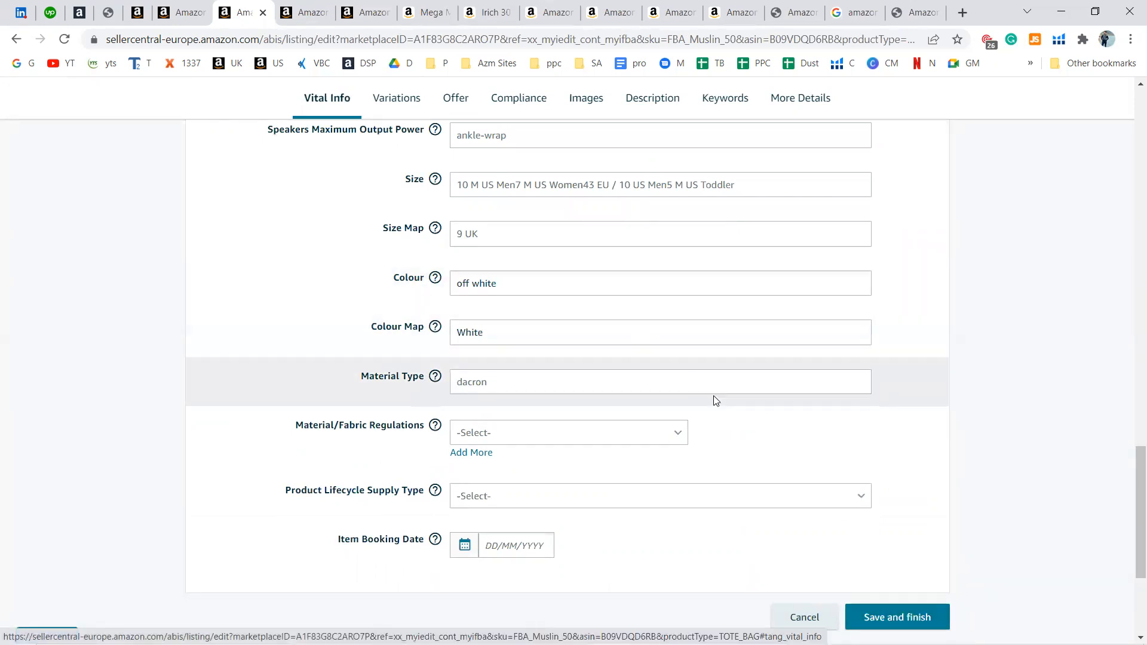
click(923, 616)
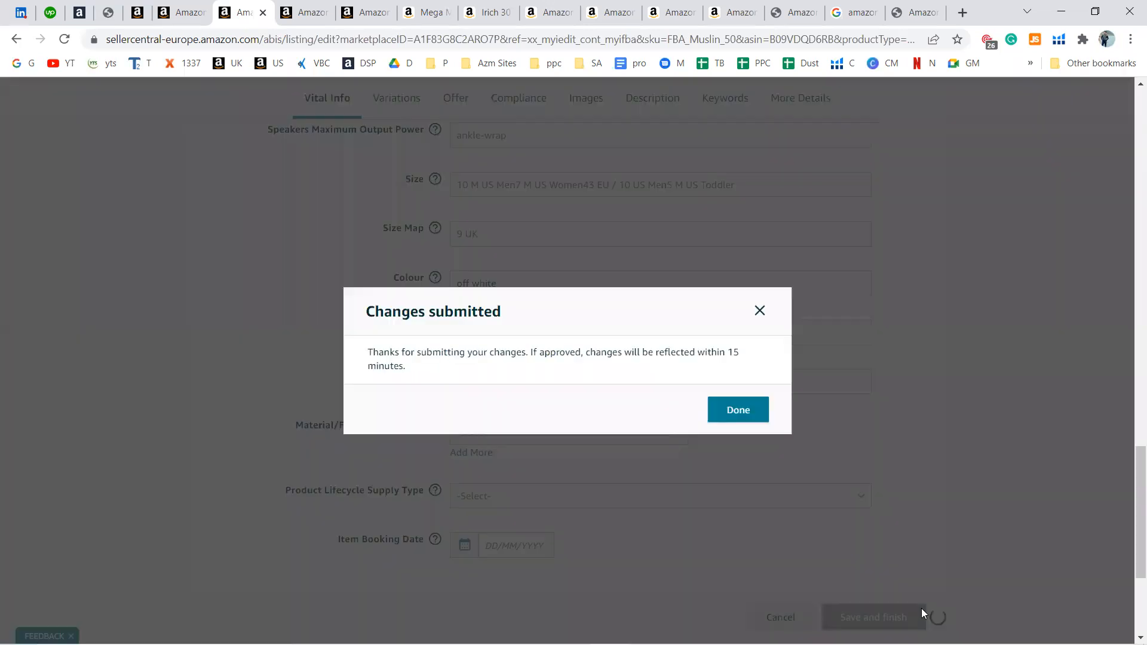
click(734, 412)
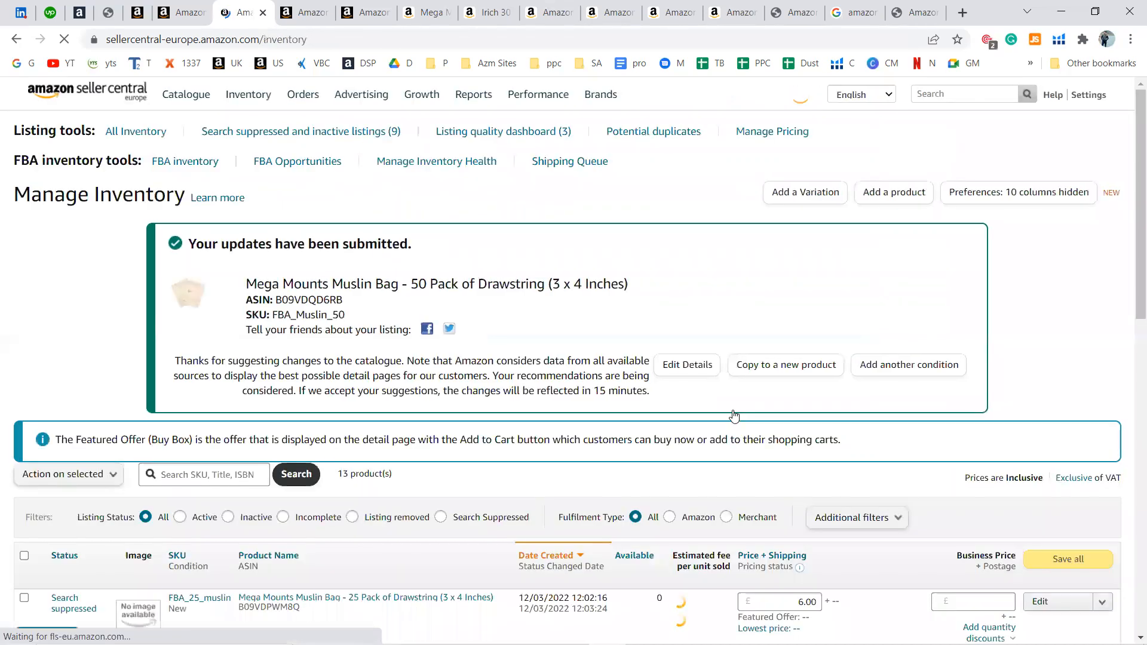
Step: Close the leftover FBA_25_muslin edit page and the unfinished 50-pack listing creation page
scroll(597, 394, down, 4)
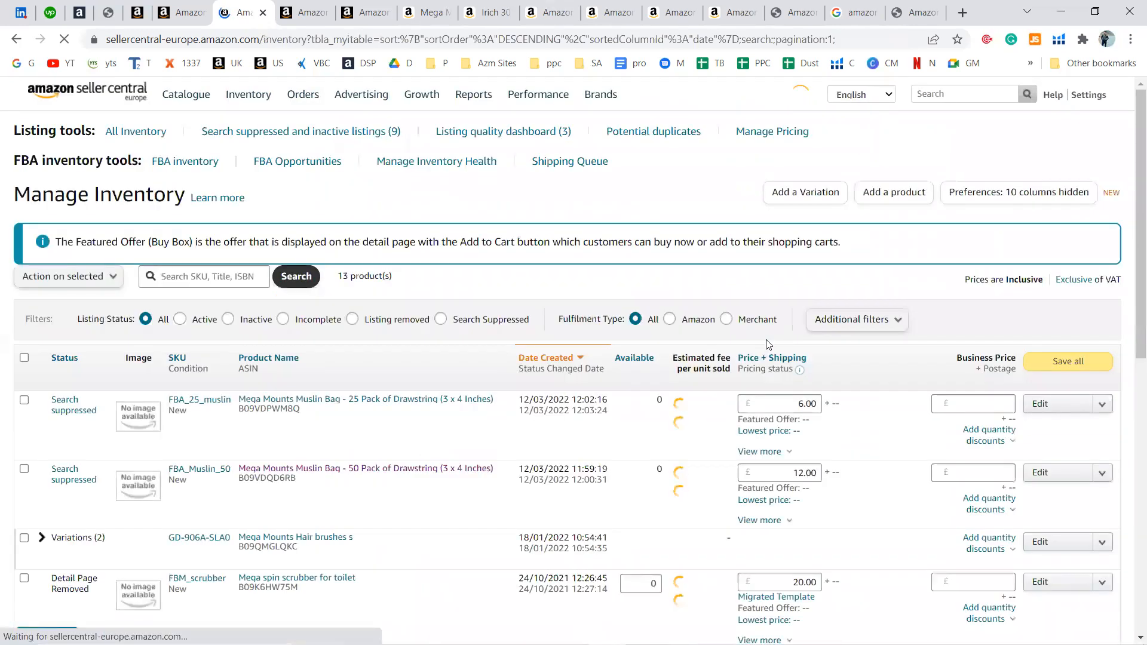
click(310, 6)
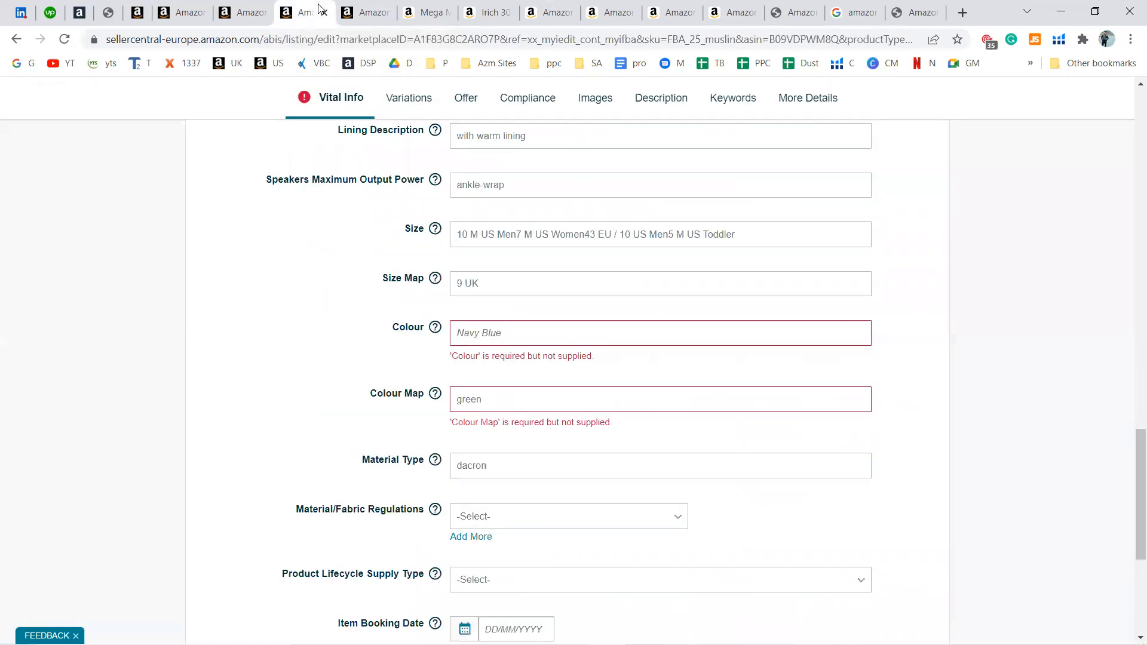
click(323, 13)
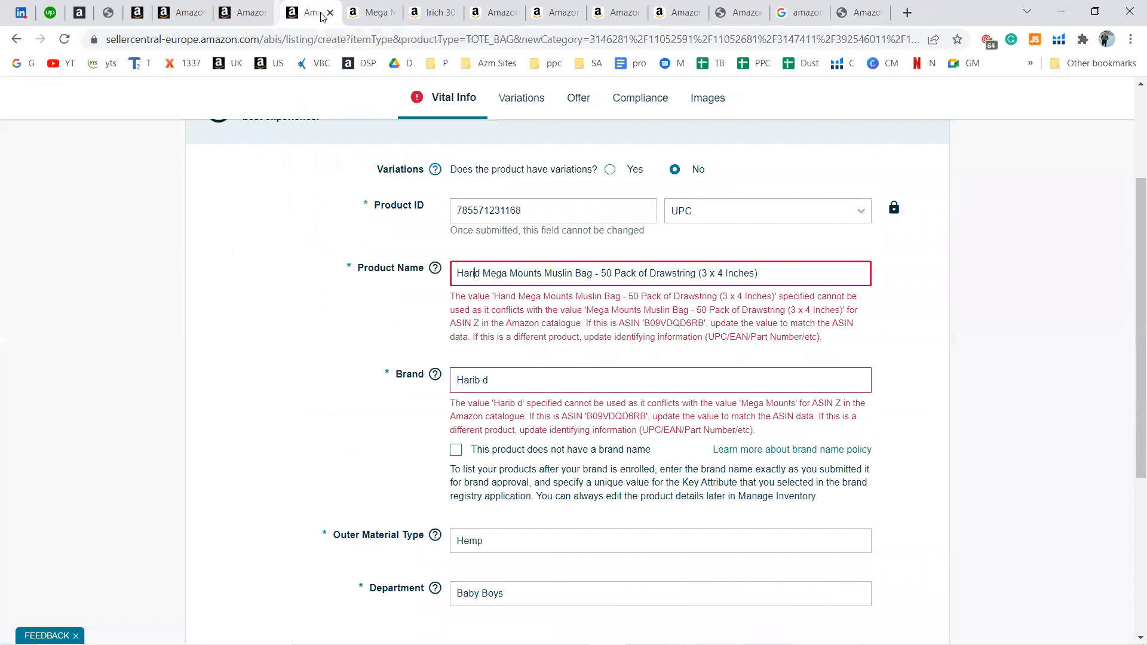
click(323, 13)
Step: Expand the Mega Mounts Hair brushes variations in the inventory list and view the product pages of the brown brush and the Irich muslin bags
click(148, 7)
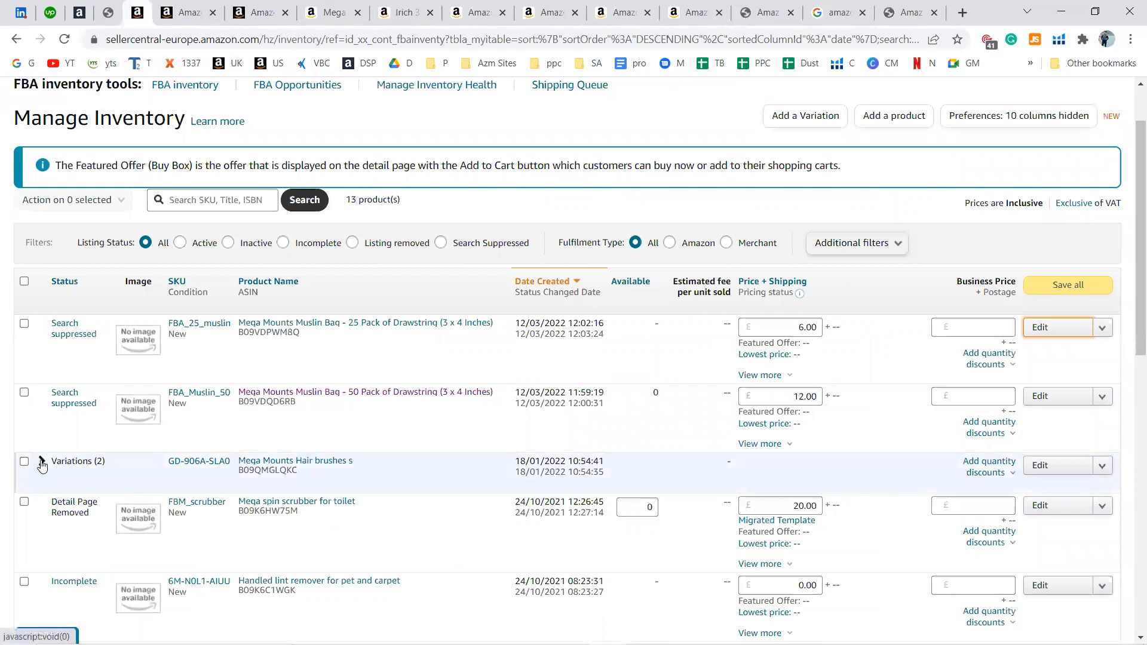
click(42, 463)
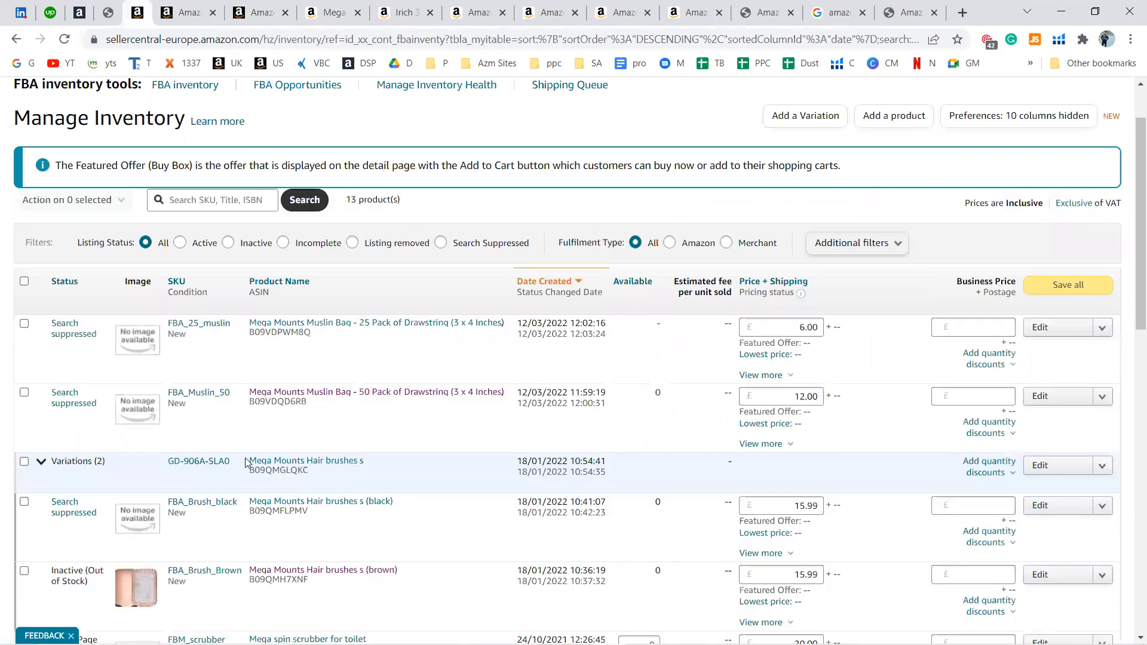
scroll(430, 462, down, 1)
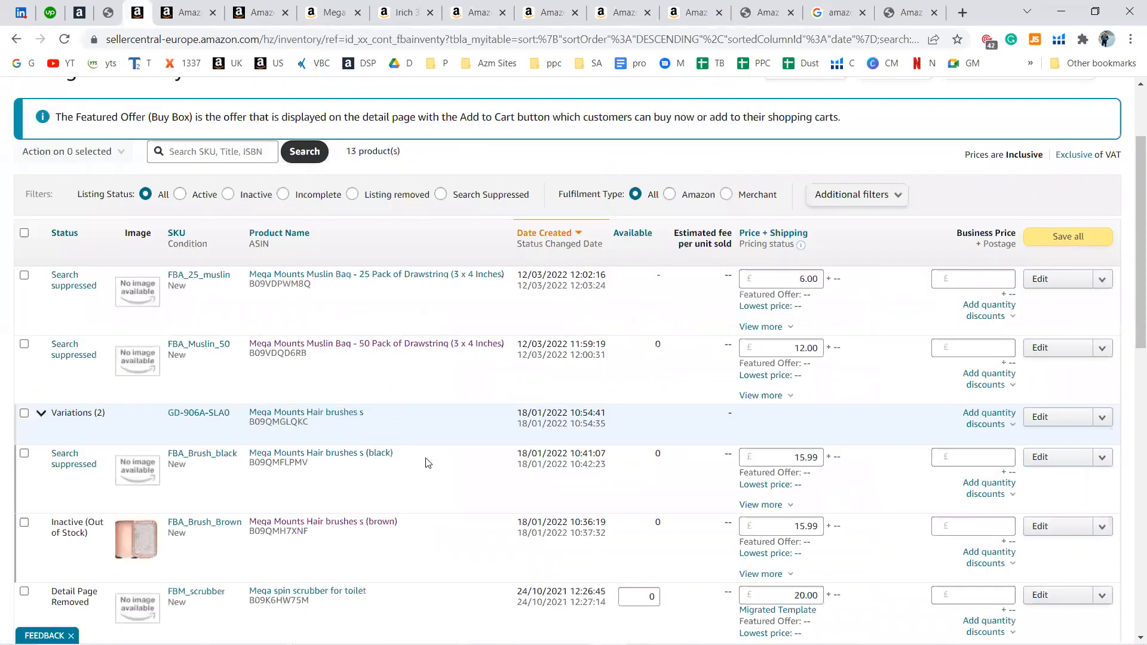
scroll(358, 496, down, 1)
click(363, 508)
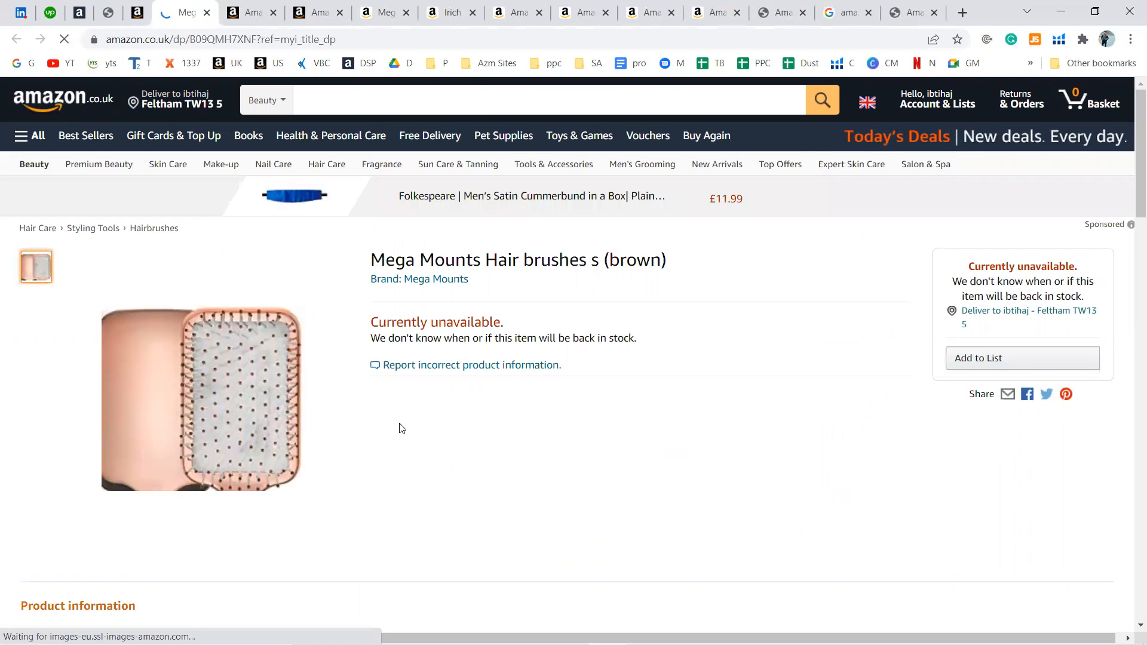
click(383, 5)
click(454, 9)
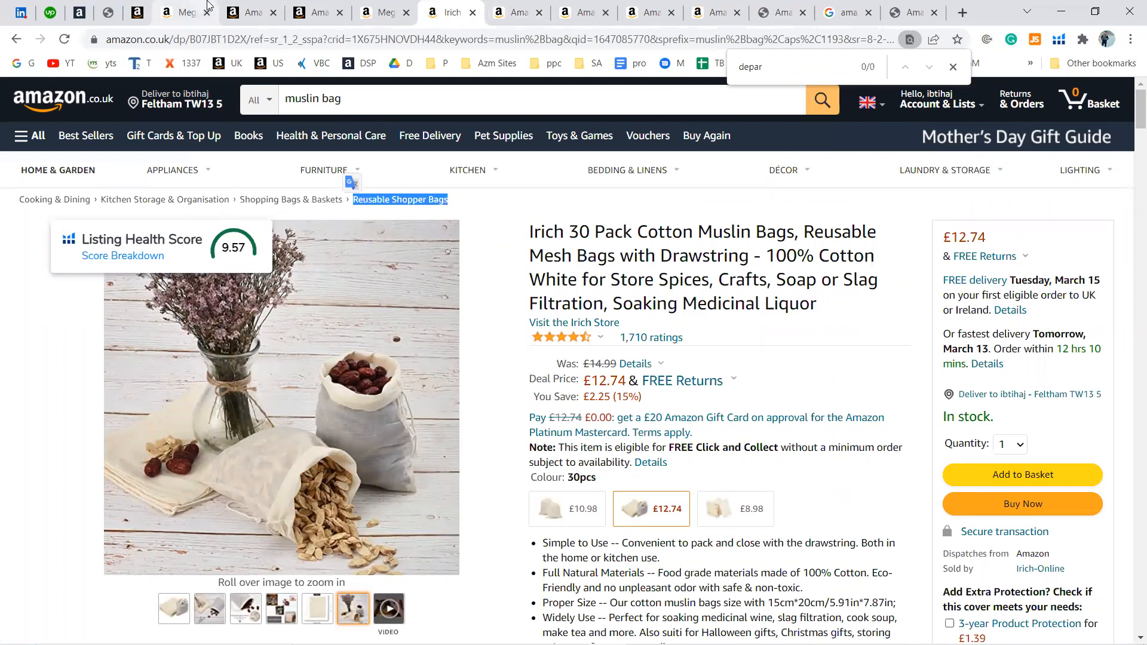
Step: Reload the inventory list and check the statuses of the two muslin bag listings
click(141, 10)
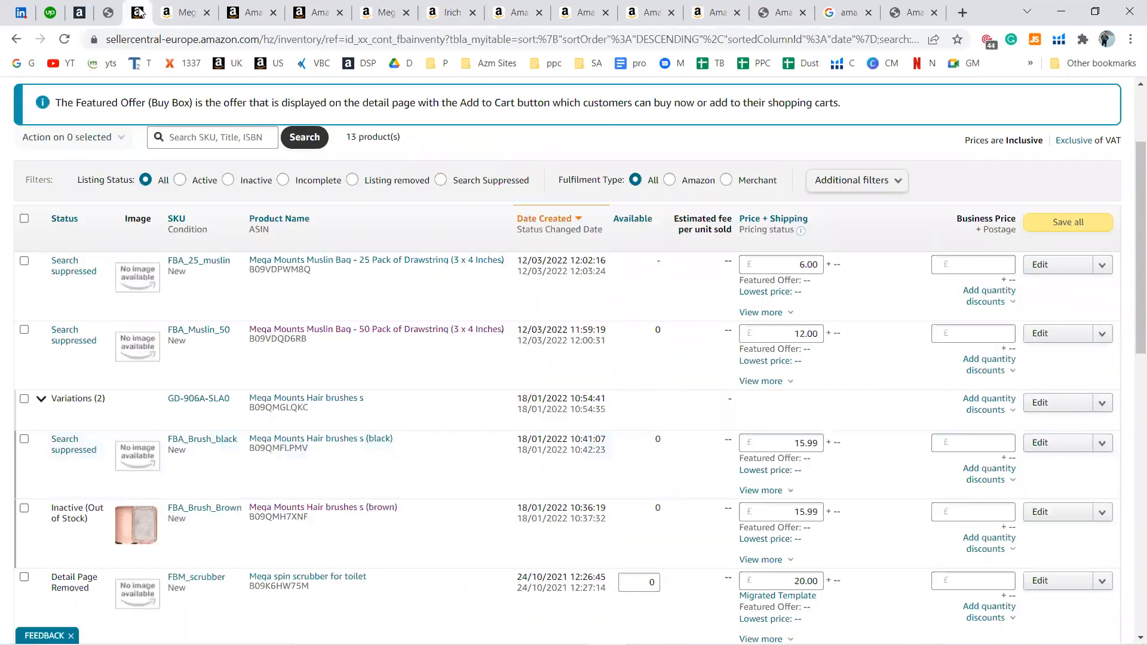
key(F5)
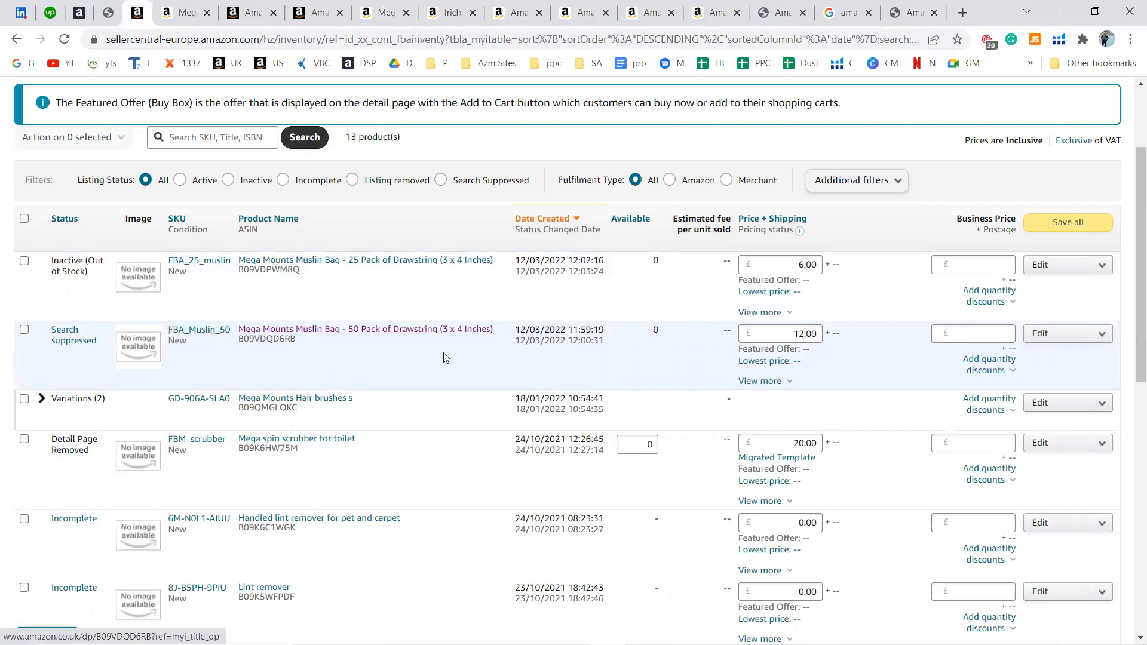
scroll(446, 358, up, 1)
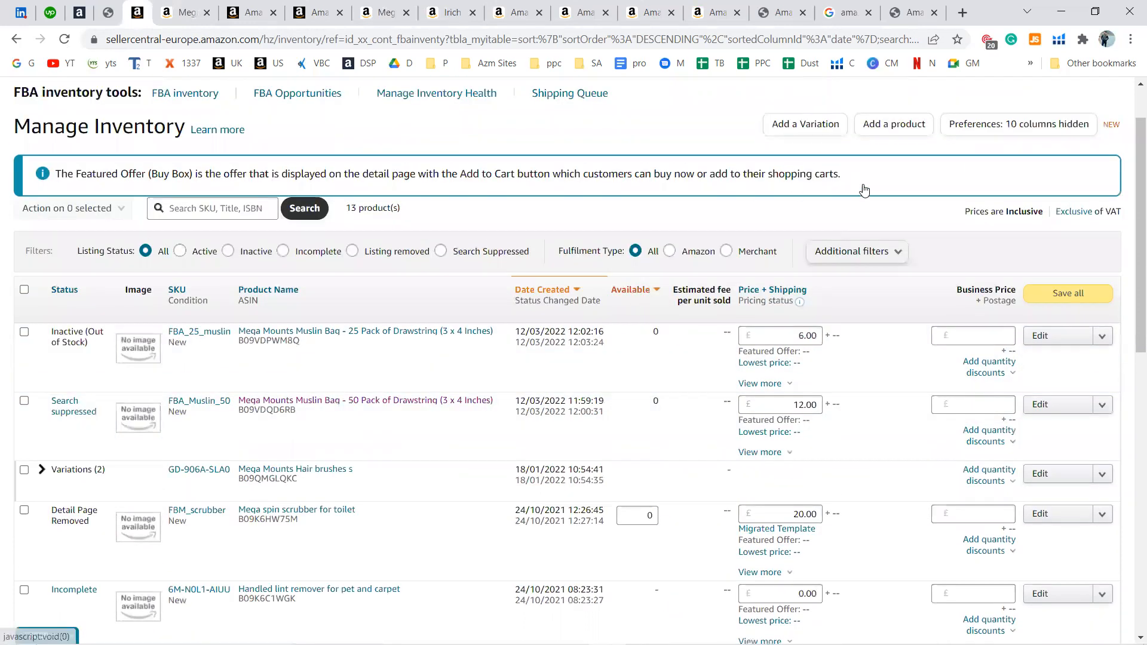
scroll(880, 199, up, 1)
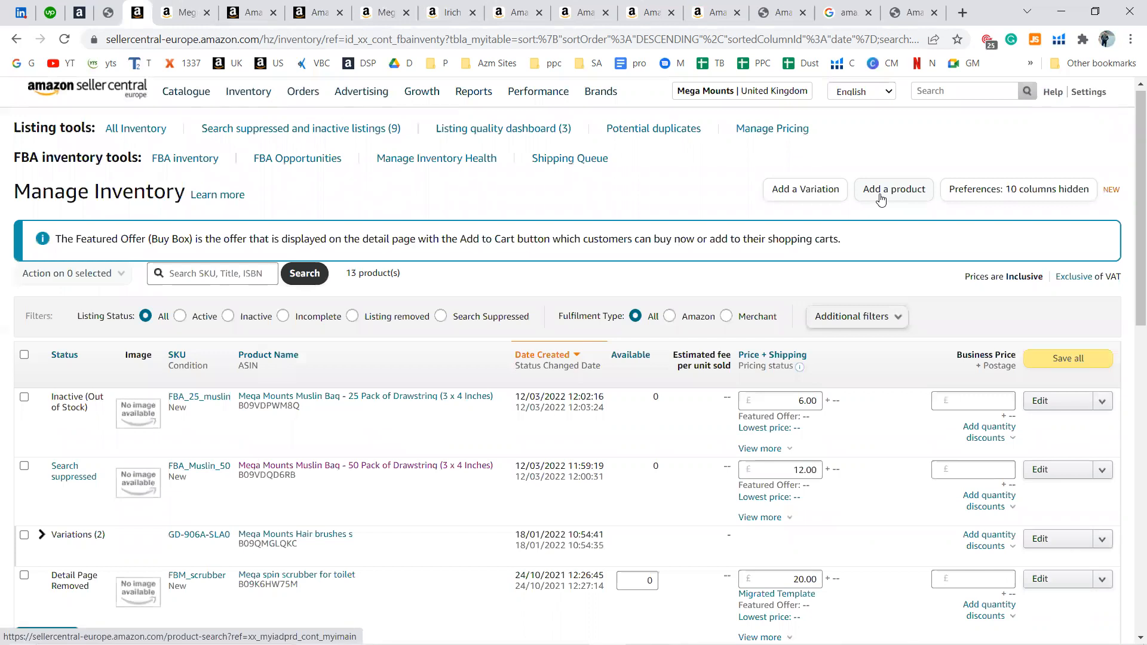
Step: Start adding a product not sold on Amazon and view the Mega Mounts 50-pack muslin bag's product page
click(881, 199)
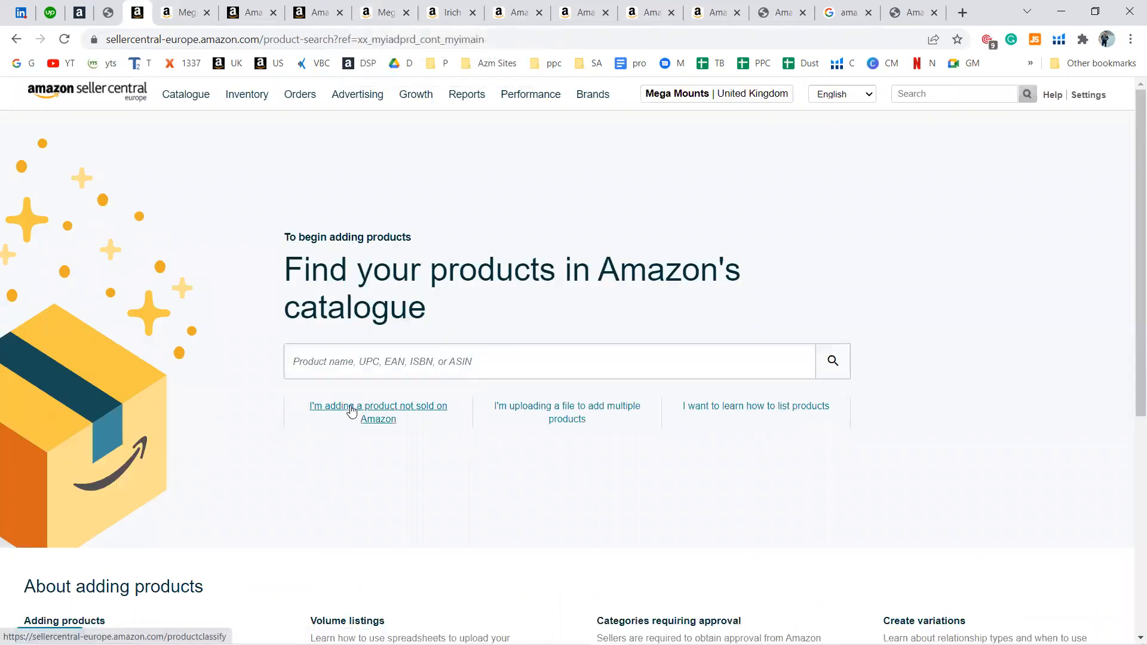
click(360, 417)
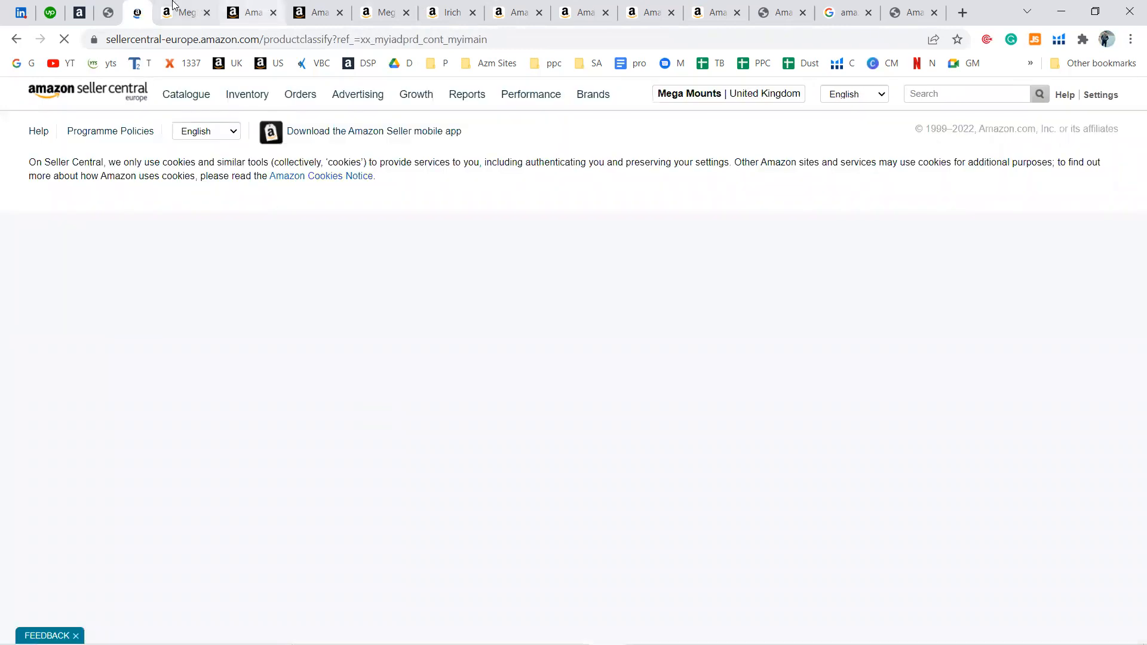
click(179, 12)
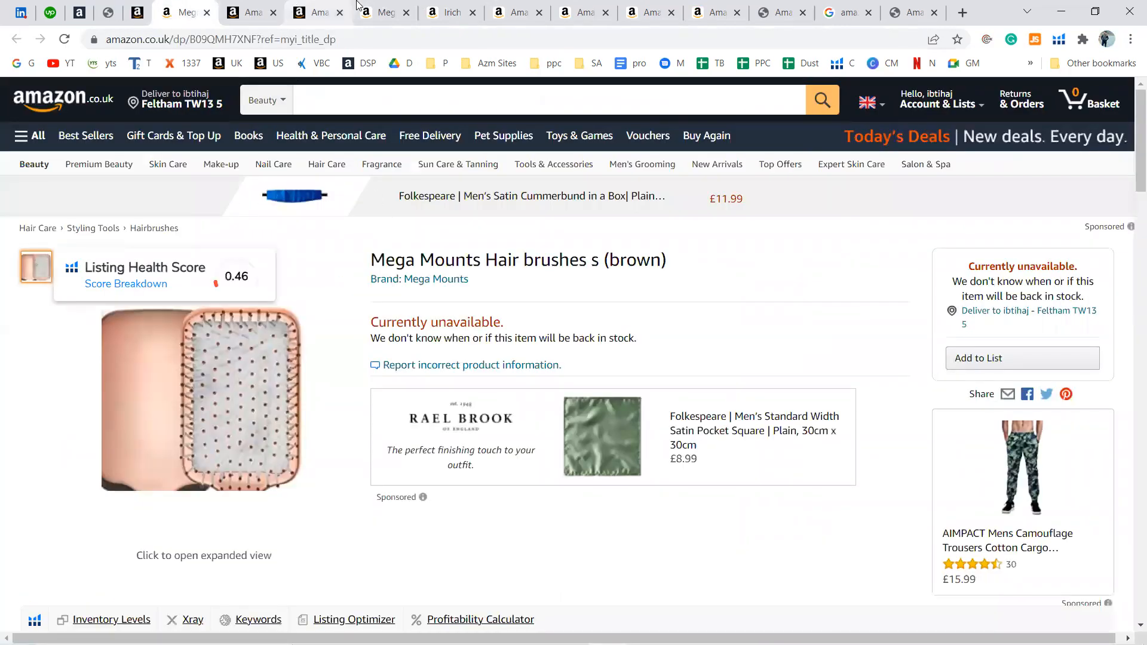
click(371, 5)
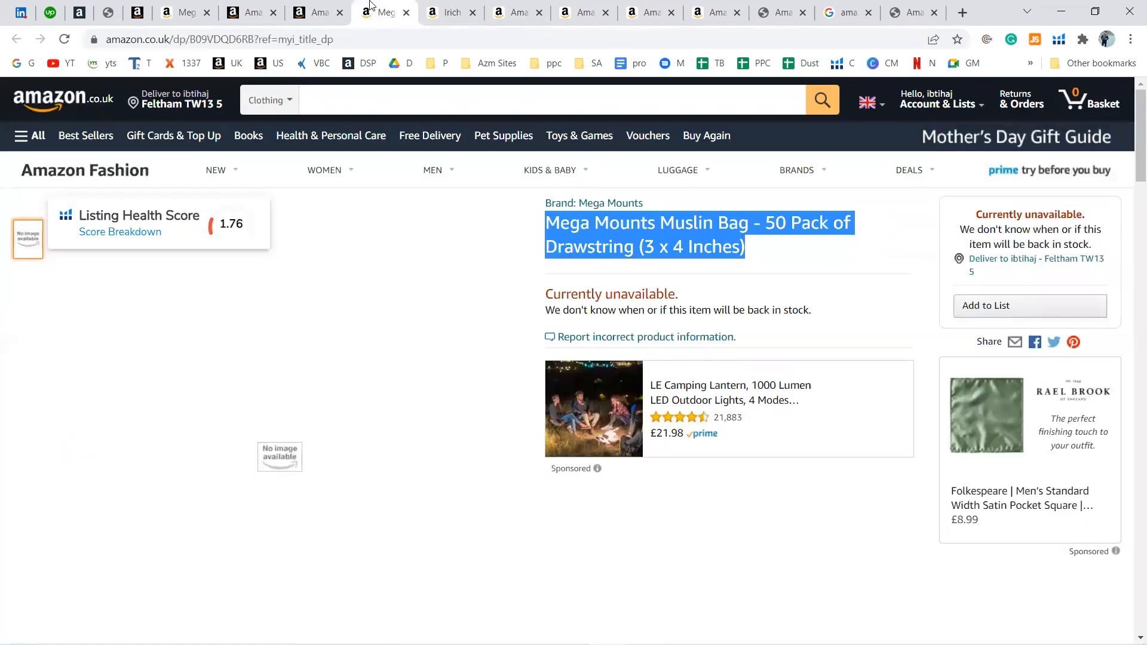
Step: Search product types for Reusable Shopper Bags and select Tote Bag under Home & Kitchen, Cooking & Dining, Kitchen Storage & Organisation
click(452, 6)
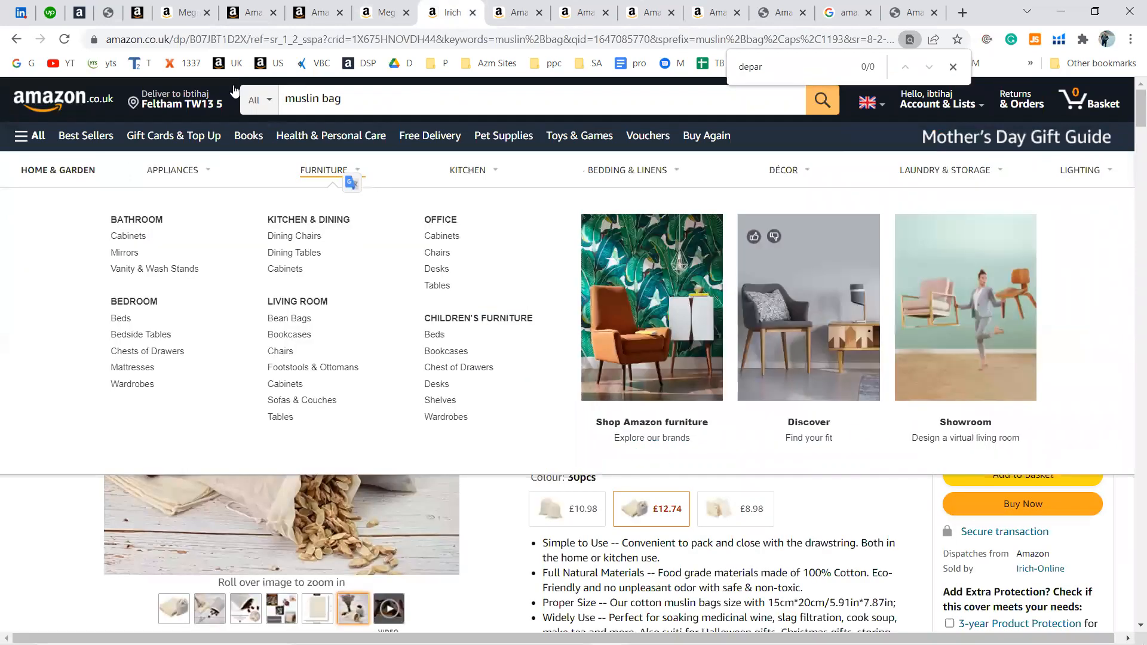
click(177, 3)
click(145, 3)
click(767, 336)
click(470, 326)
text(Reusable Shopper Bags)
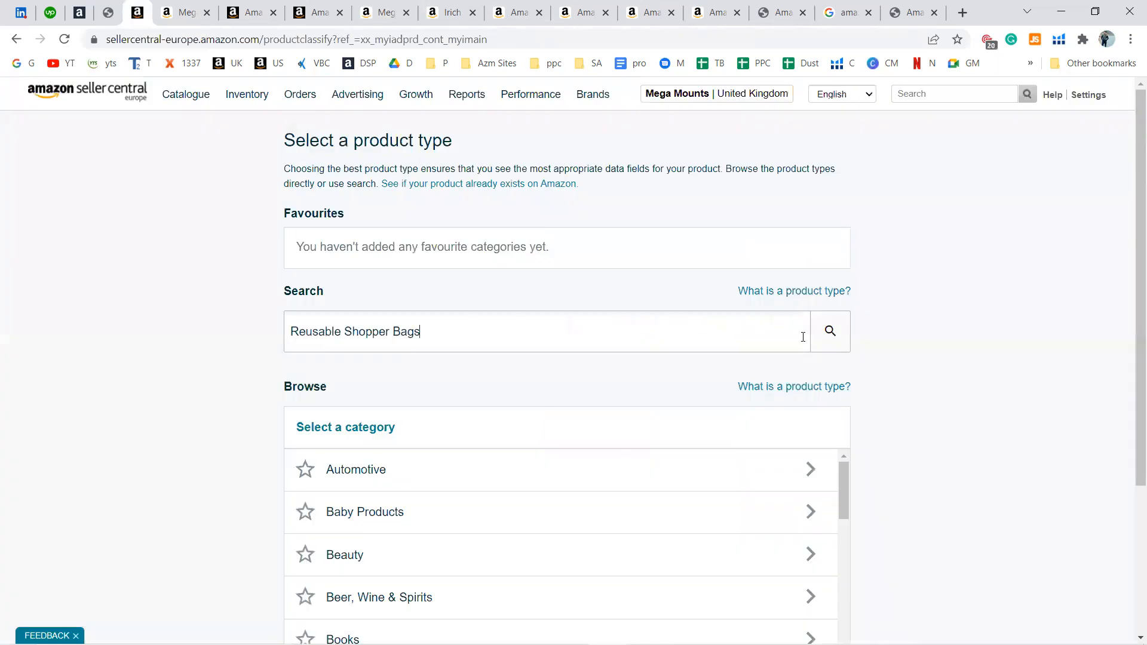
click(847, 345)
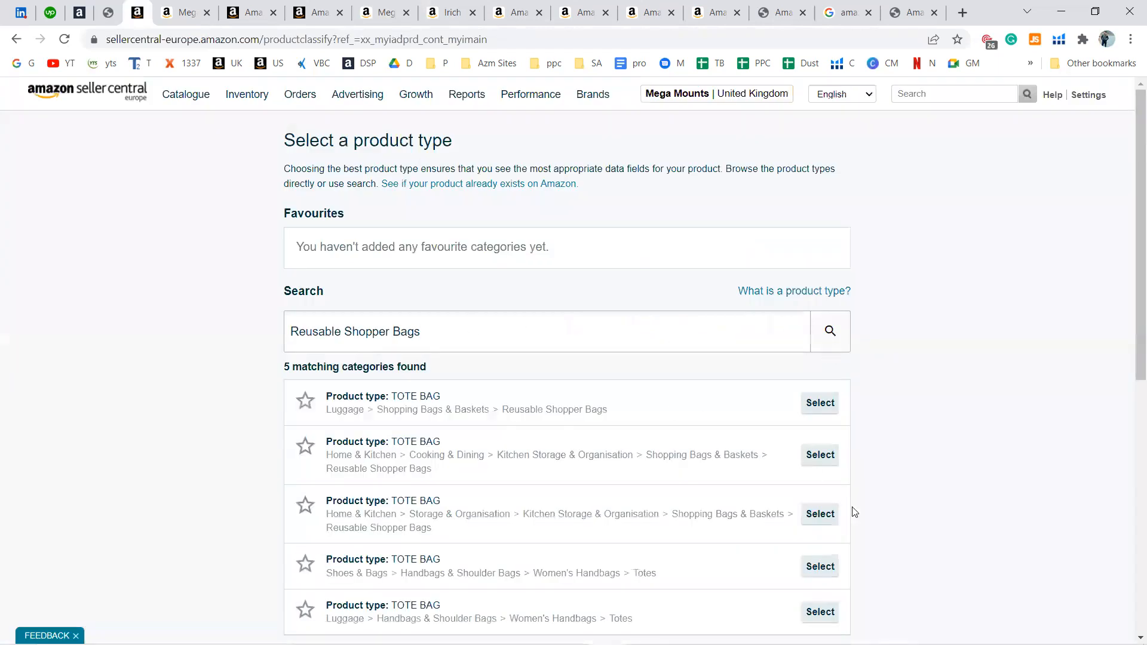
click(821, 464)
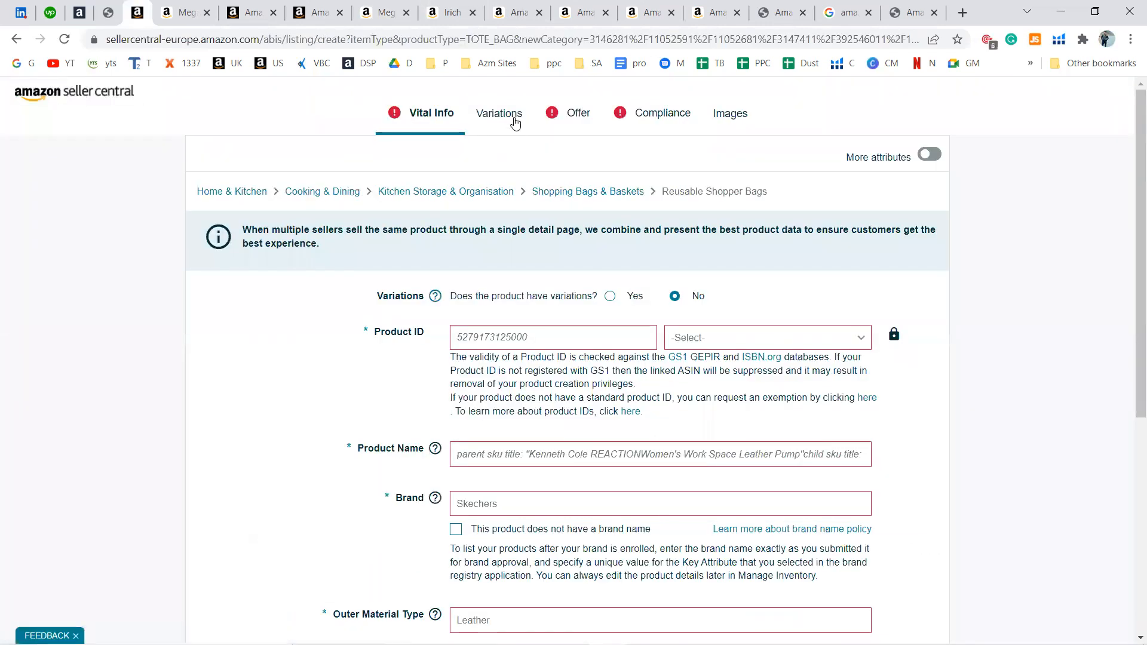
Step: Choose Size as the new product's variation type and open its list of size values
click(513, 128)
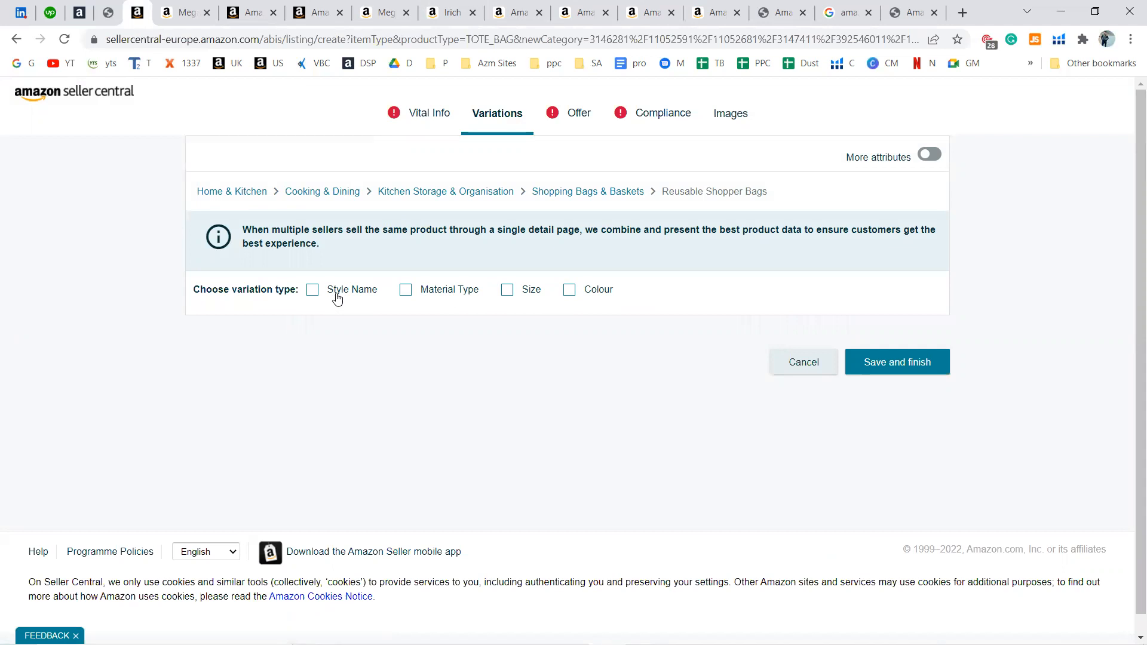
click(507, 291)
click(248, 449)
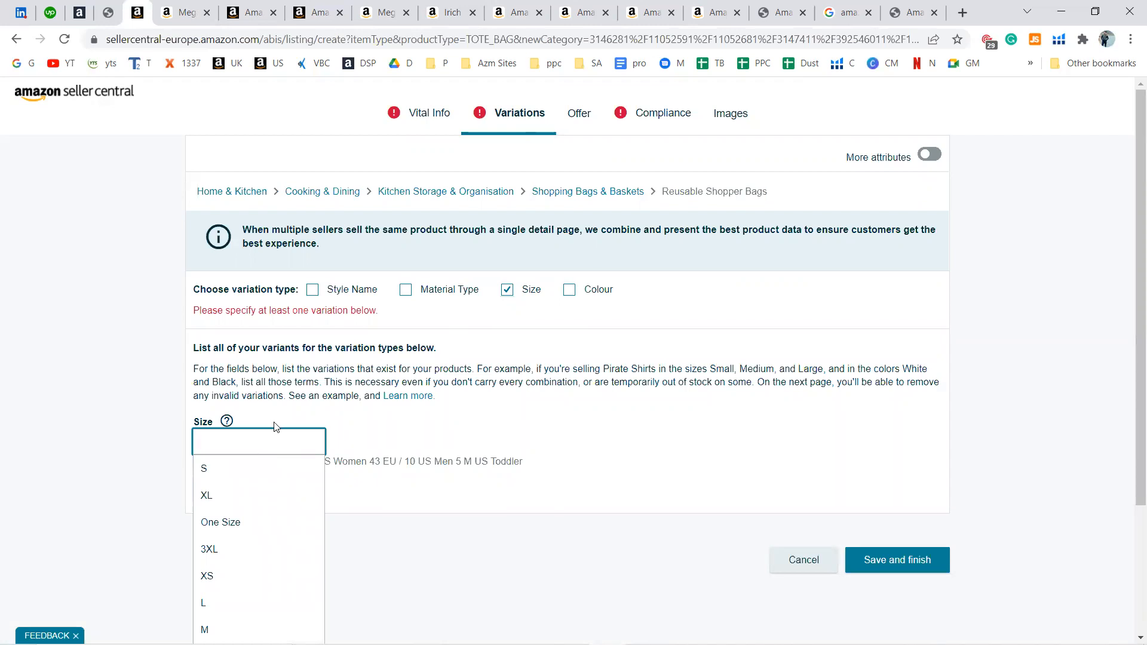
Step: View the Irich muslin bag and brown hair brush product pages, and return to the new product's variations
click(419, 8)
click(447, 12)
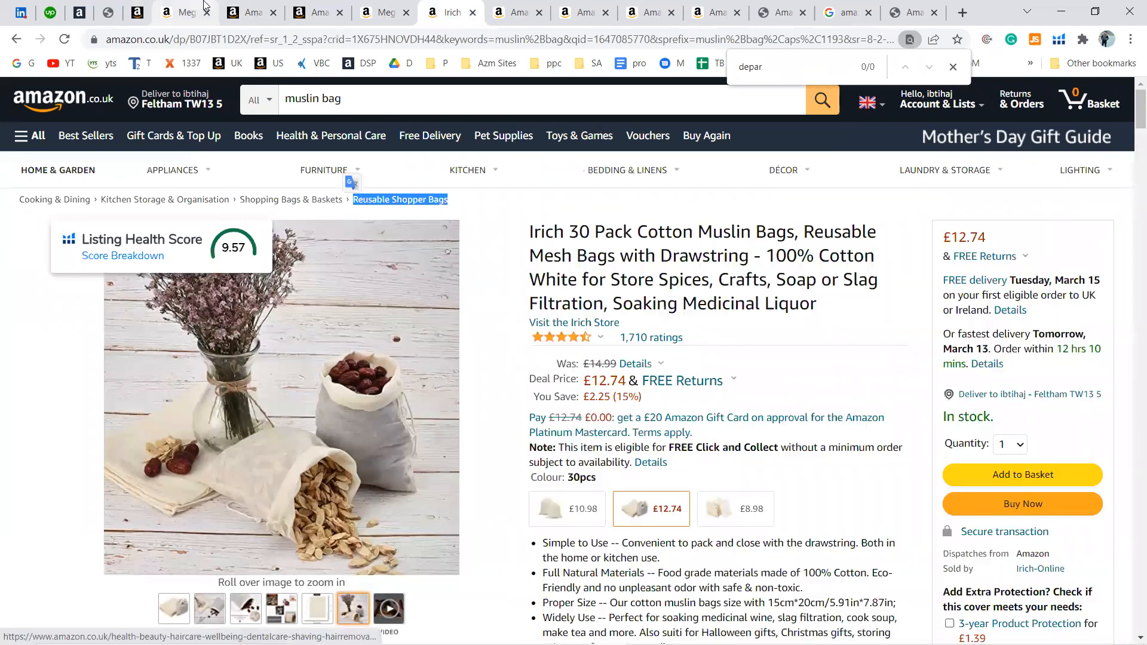
click(203, 5)
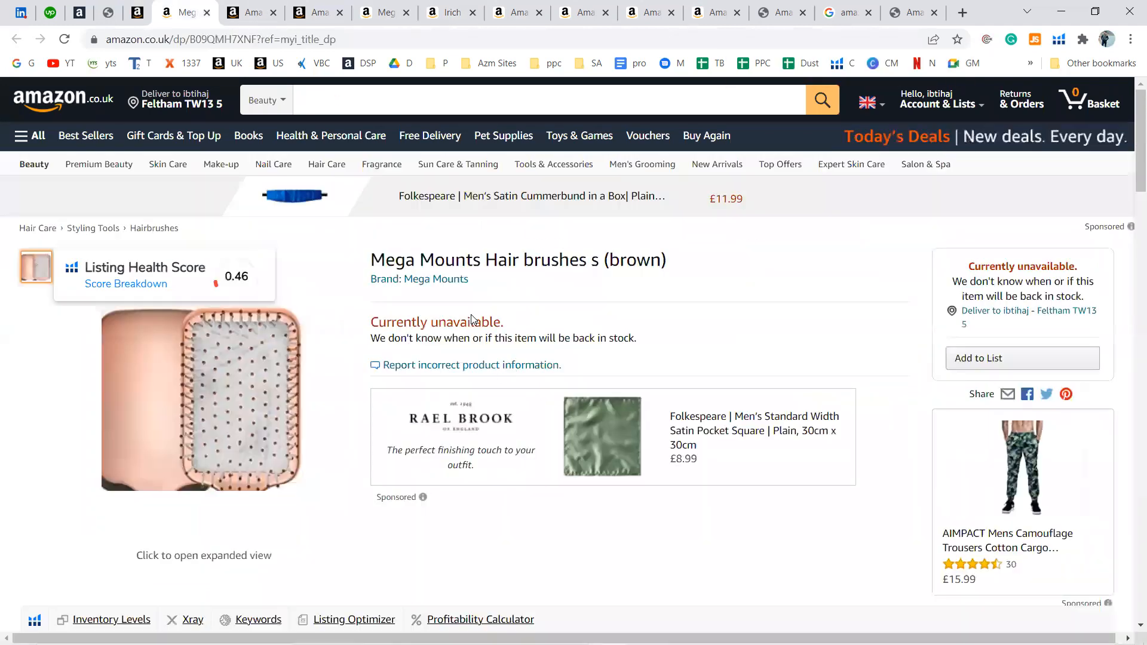
click(137, 12)
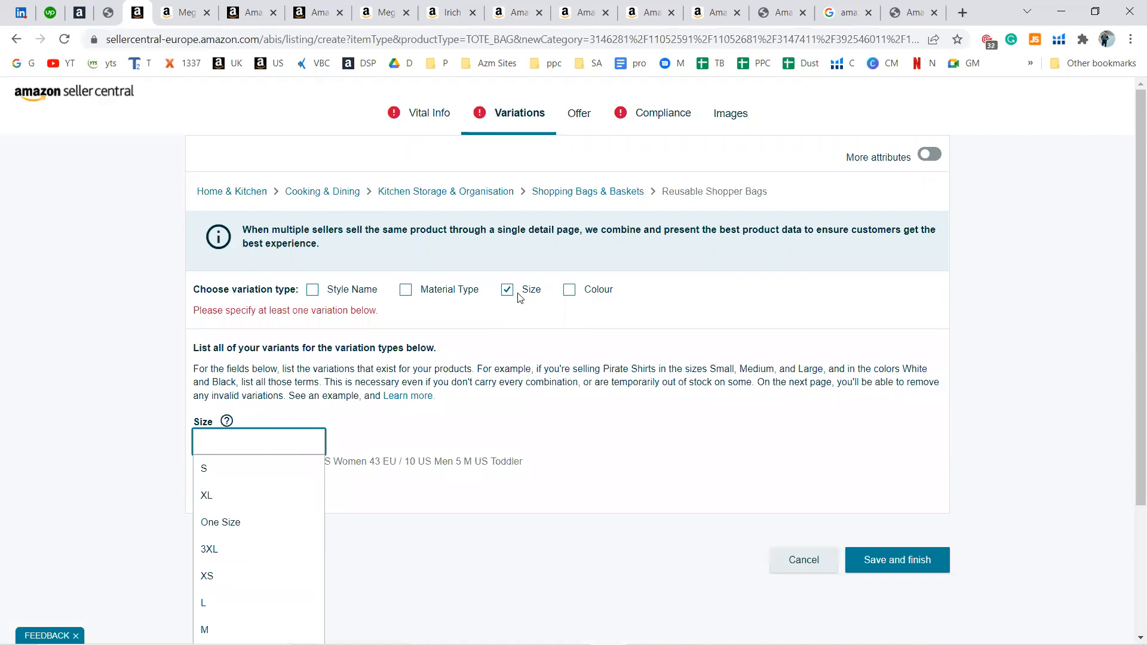
click(361, 293)
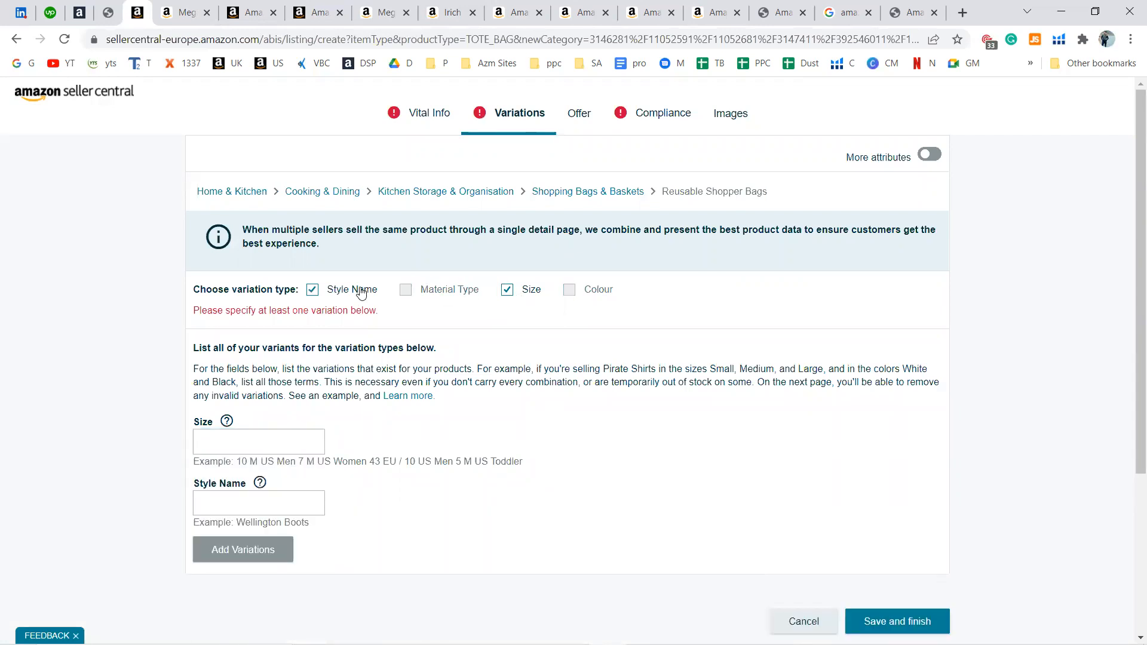
click(361, 292)
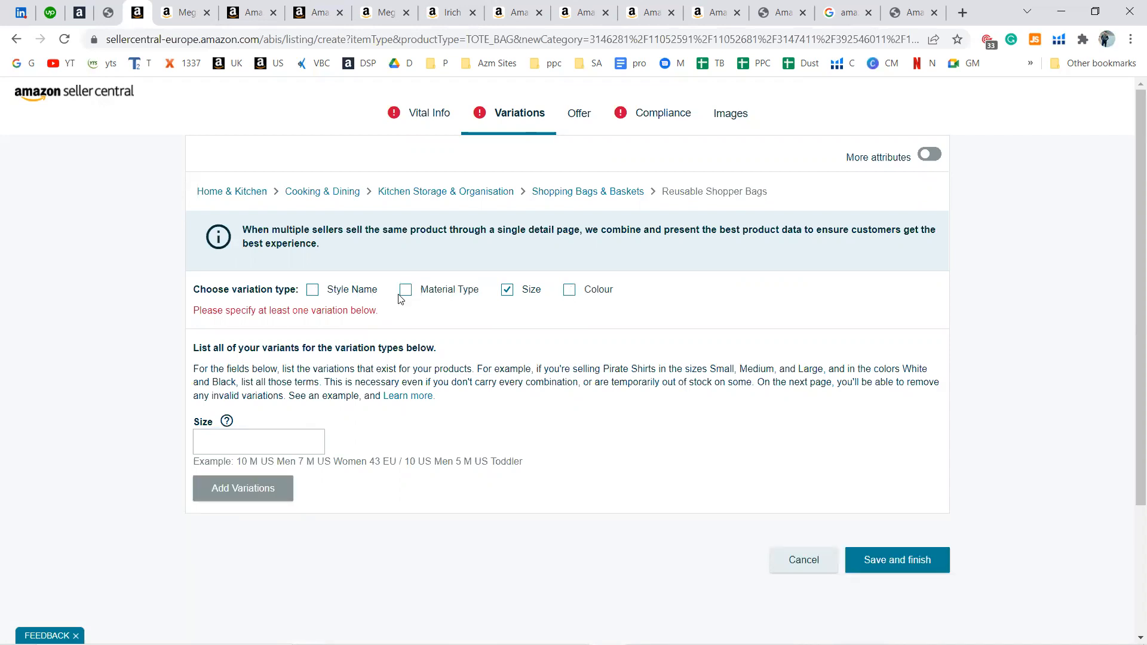
click(405, 292)
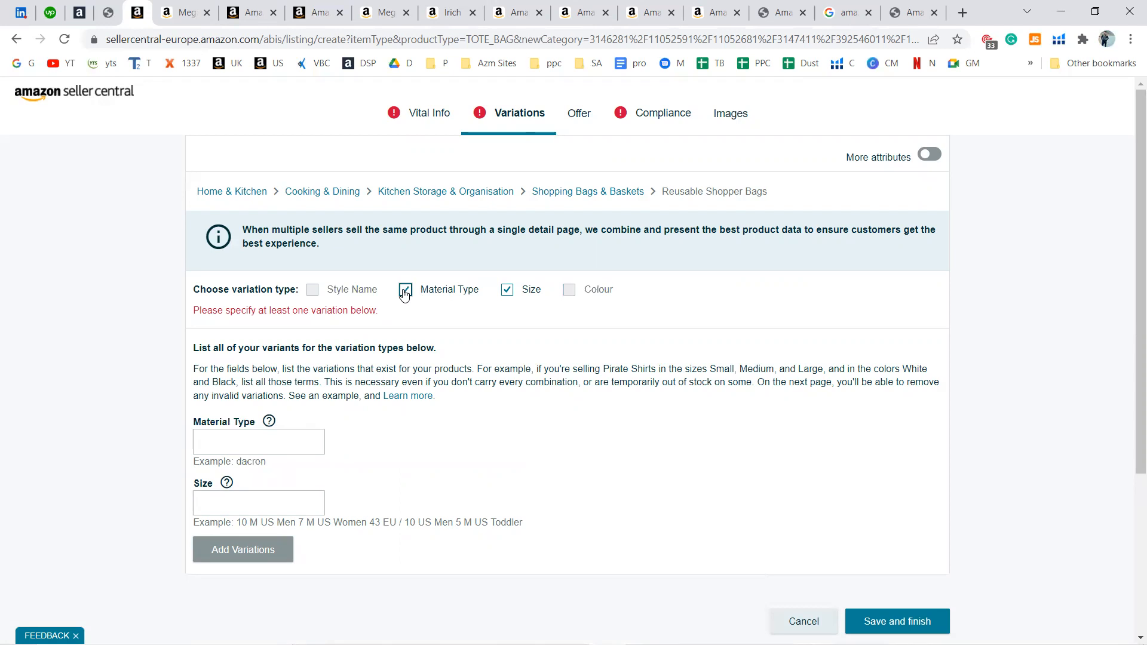
click(405, 291)
click(241, 443)
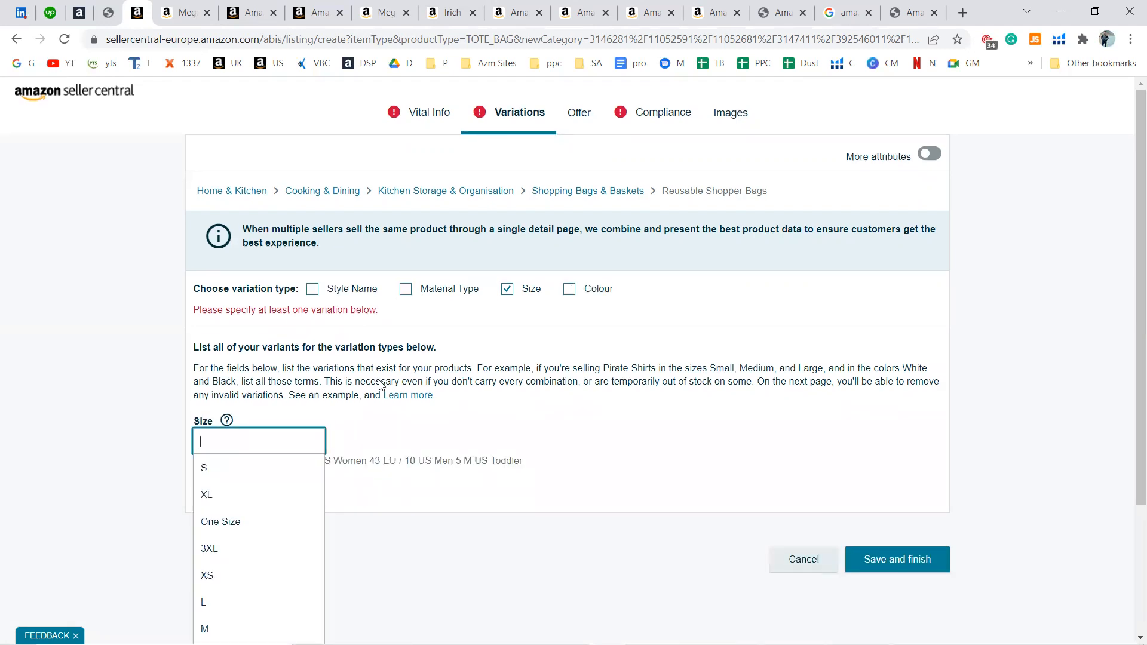
scroll(382, 386, down, 3)
scroll(383, 386, up, 2)
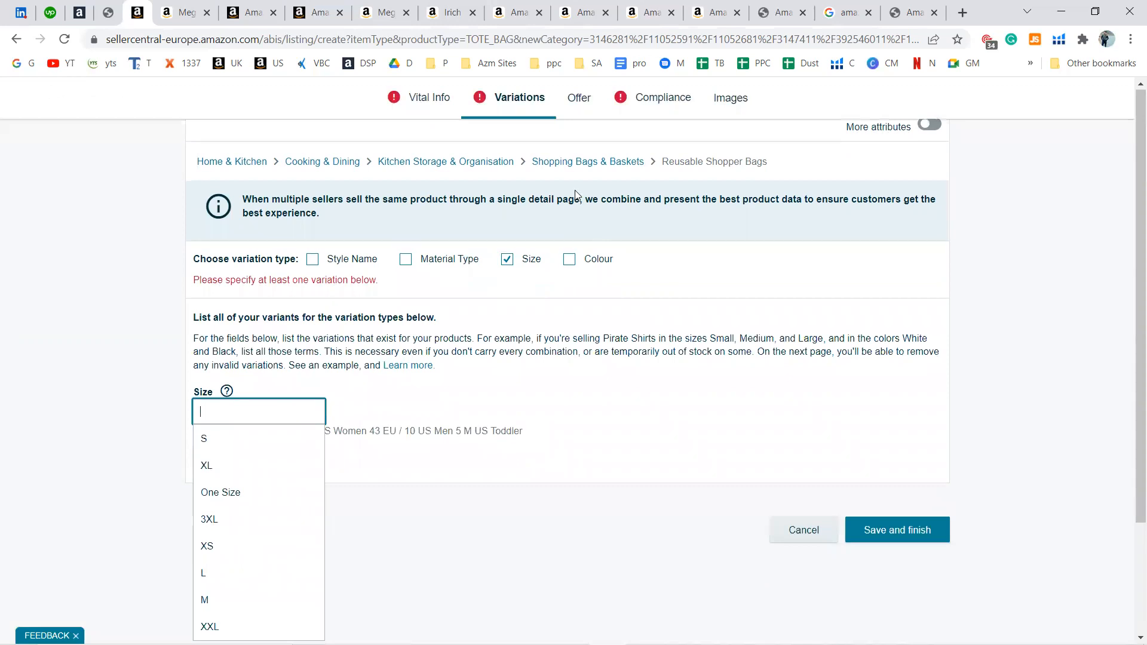
click(507, 267)
click(506, 260)
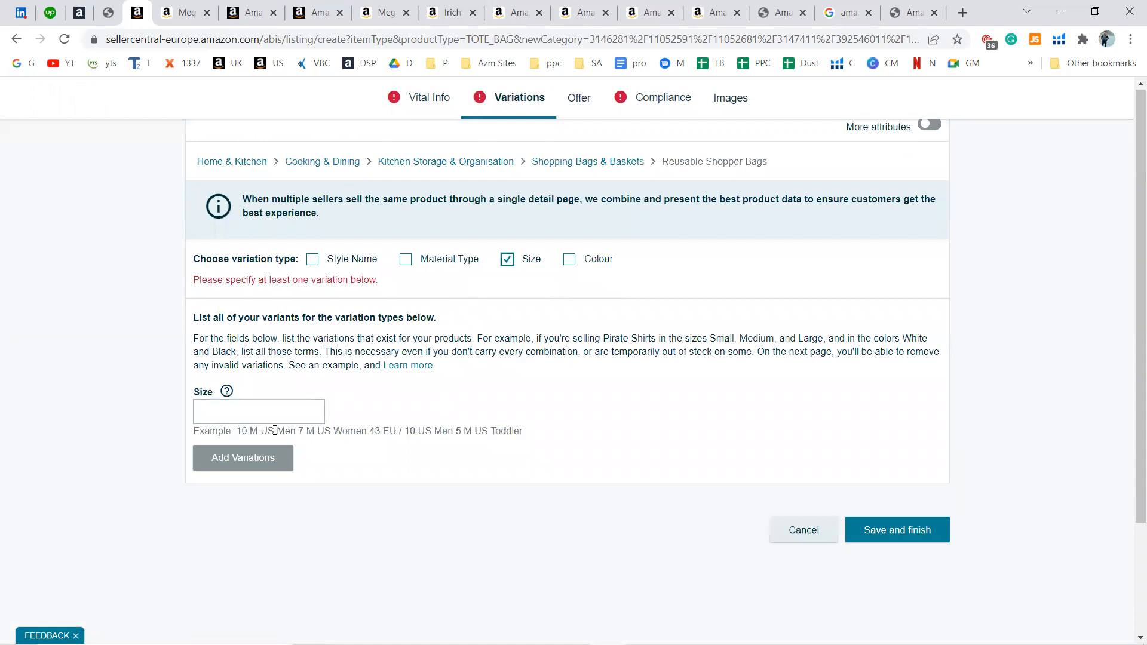
Step: Add size variations S and M to the new product
click(274, 421)
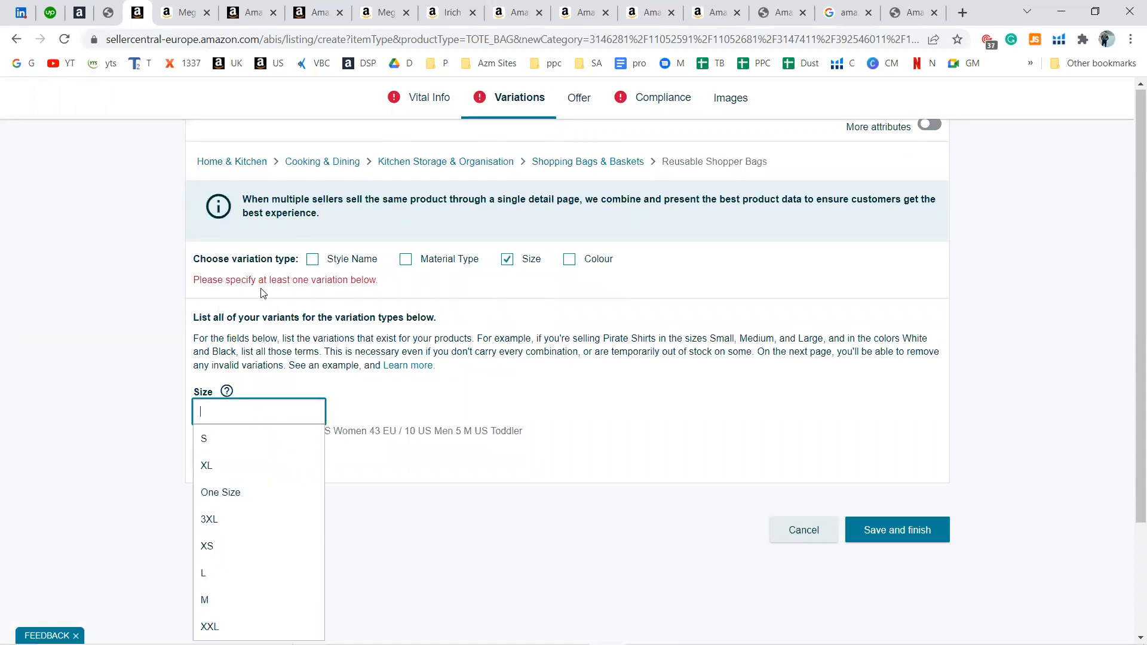
scroll(665, 274, up, 1)
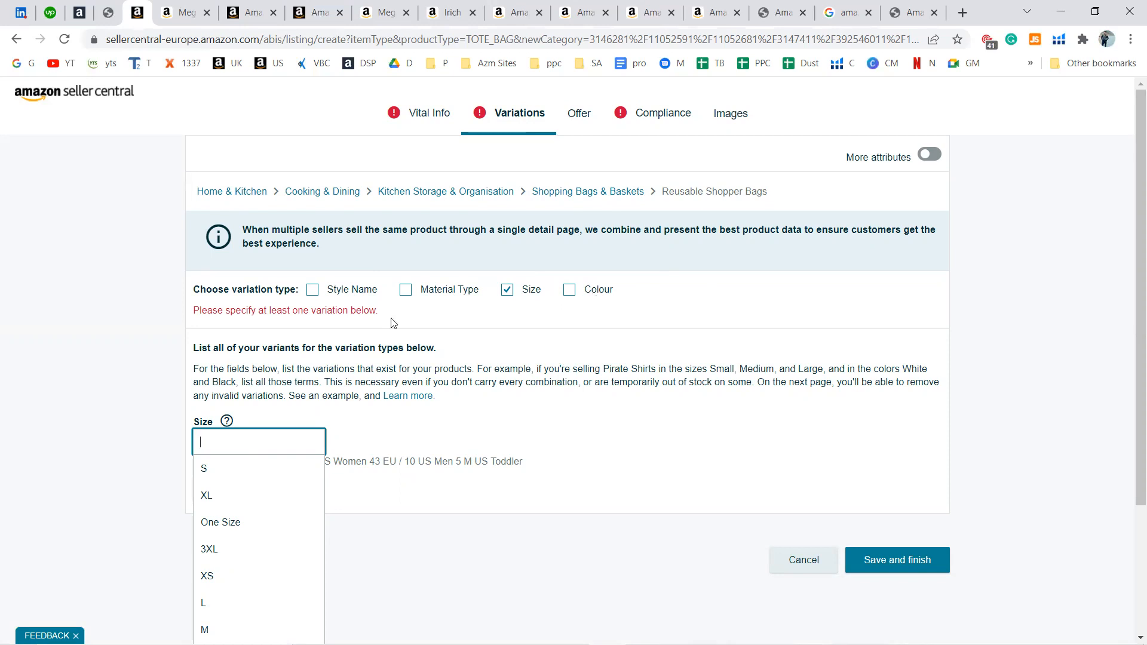
scroll(380, 315, down, 2)
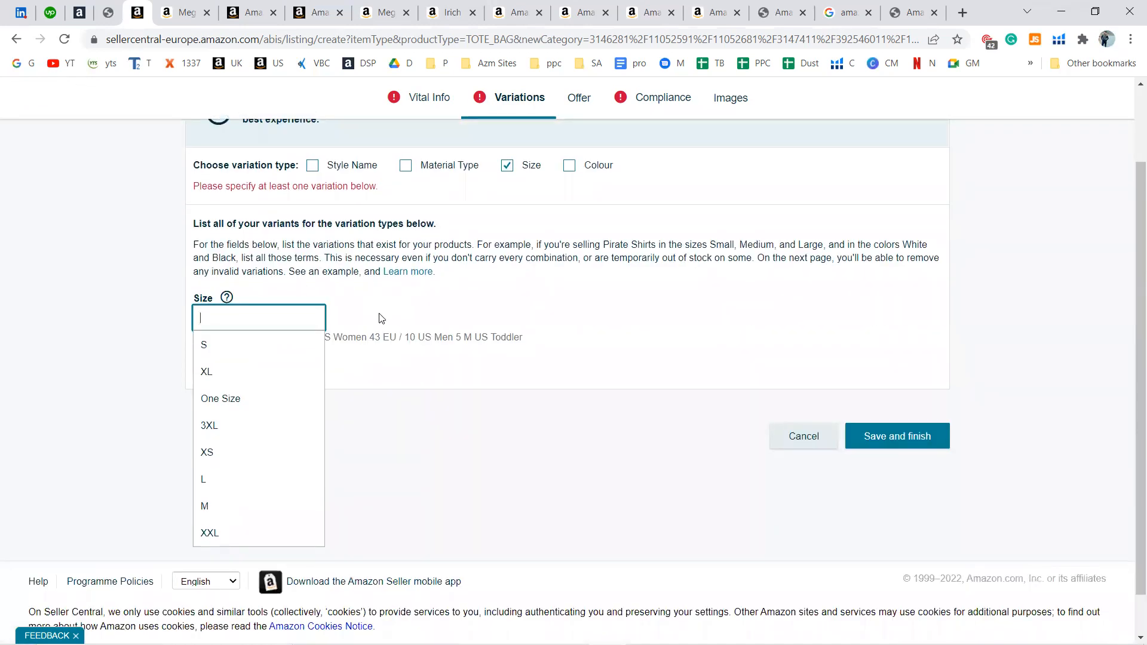
click(284, 345)
click(371, 322)
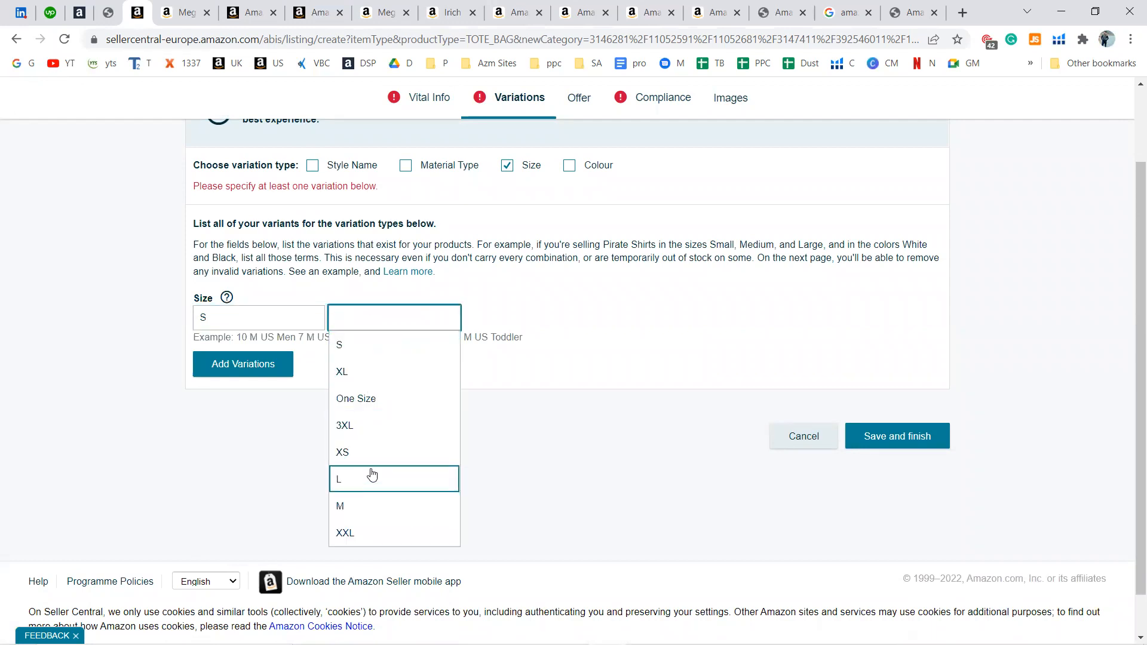
click(370, 505)
click(267, 373)
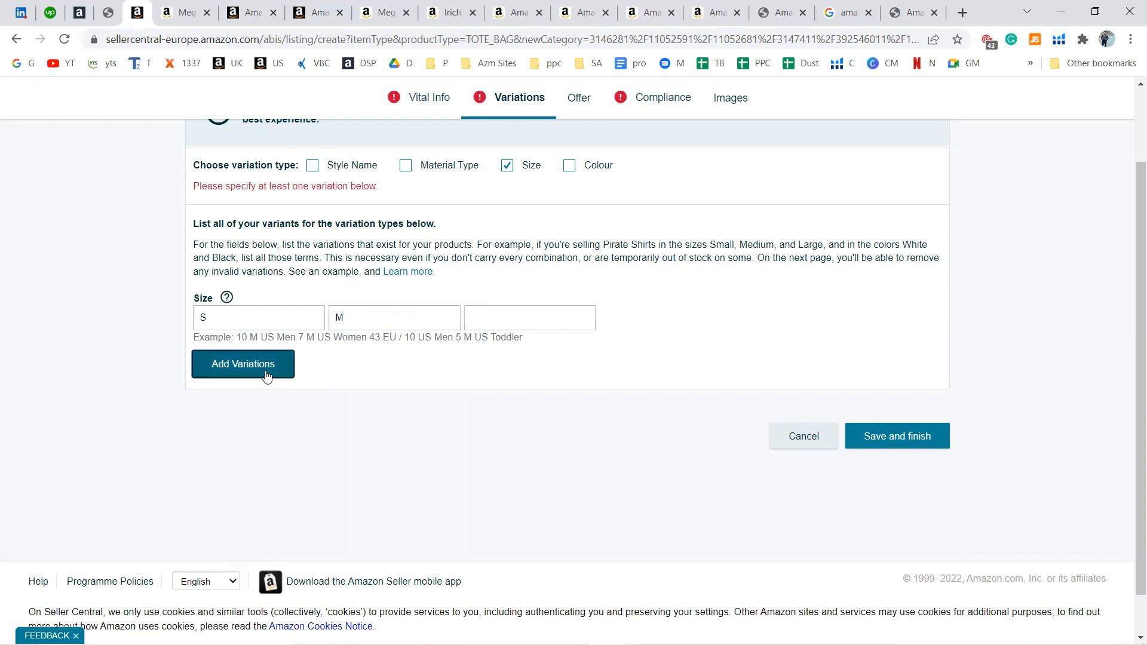
scroll(484, 400, down, 1)
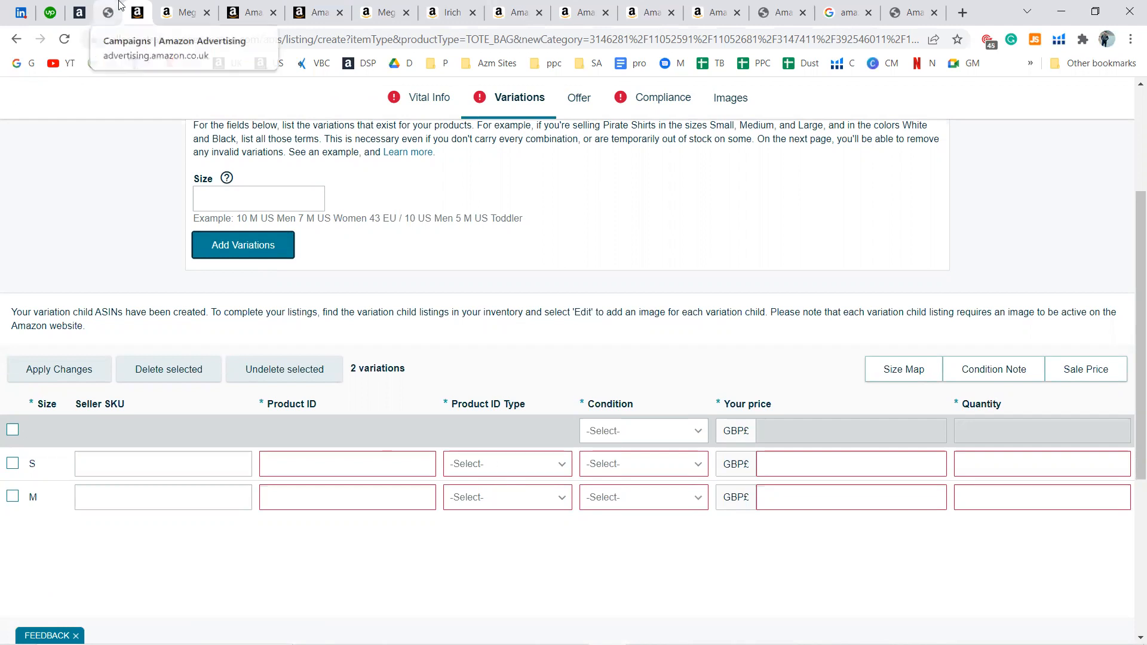
Step: Reload the inventory list, close the brown hair brush product page and return to the variations form
click(228, 6)
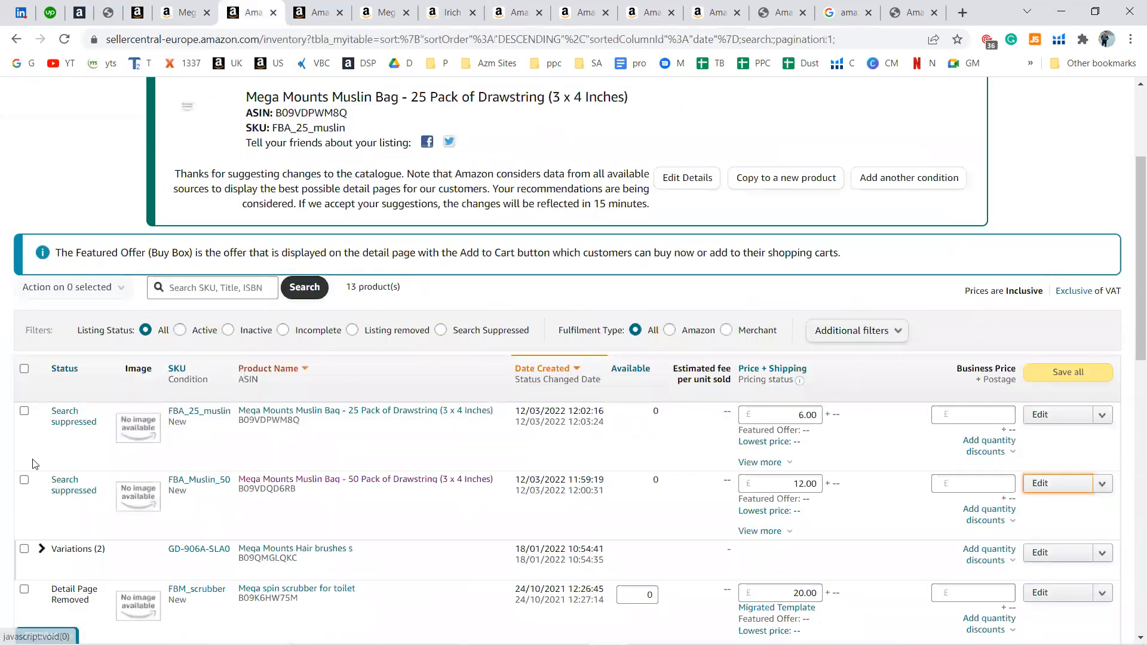
scroll(36, 465, down, 2)
key(F5)
click(186, 11)
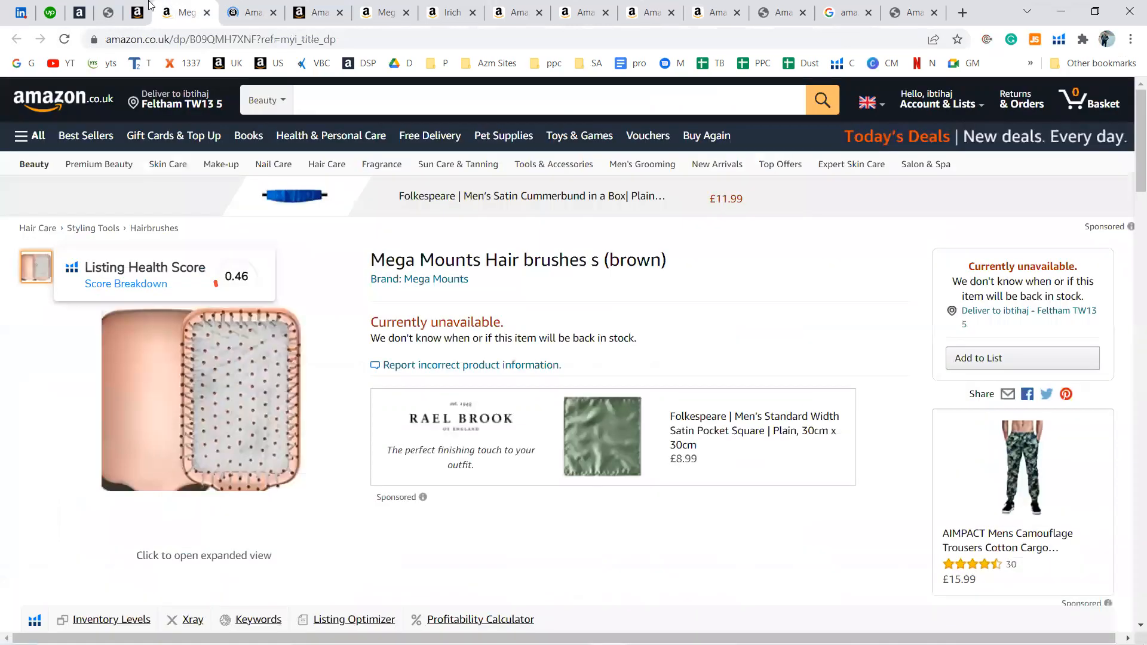
click(207, 12)
click(141, 8)
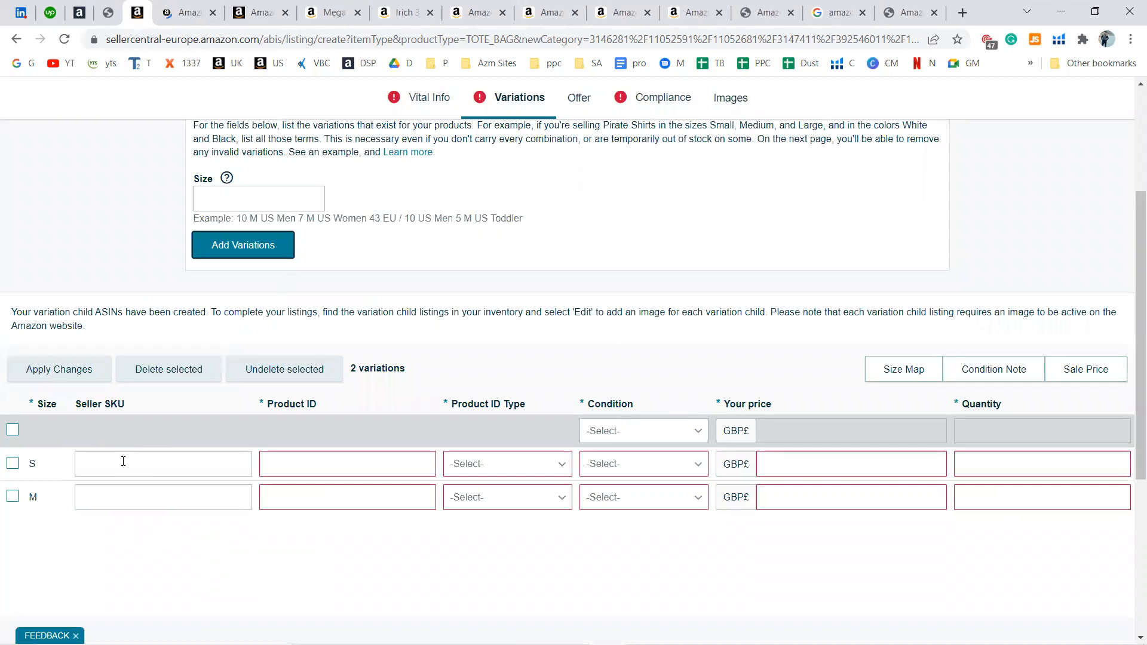
Step: Copy the 50-pack muslin bag's SKU from the inventory list and enter FBA_Muslin_50 as the S variation's seller SKU
click(185, 12)
scroll(483, 250, up, 4)
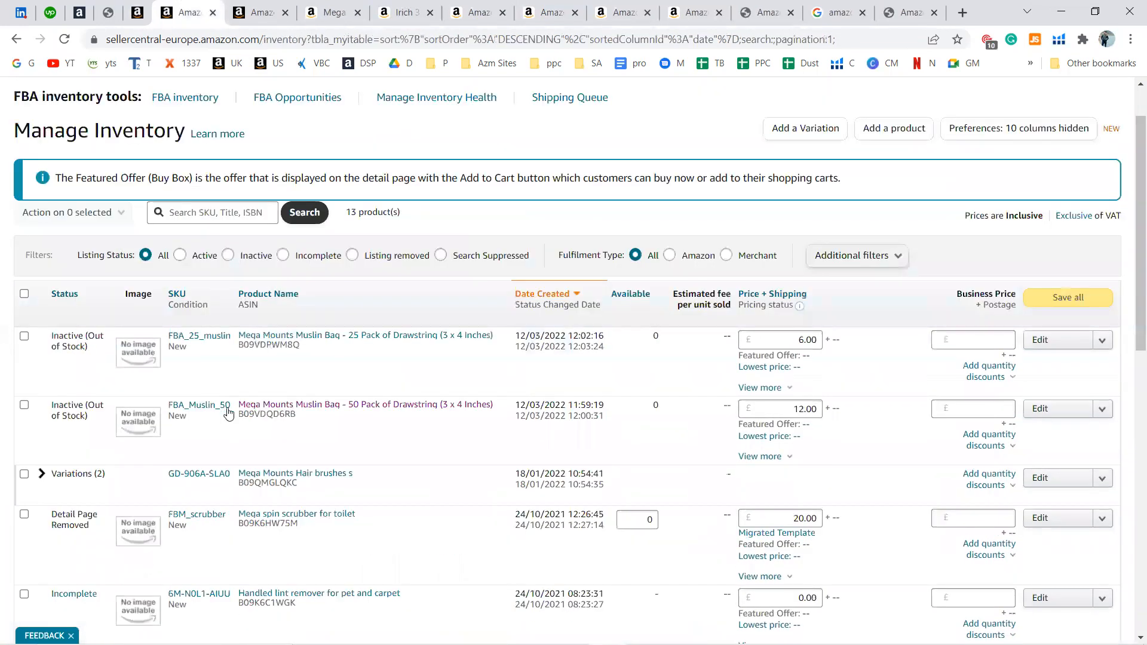
mouse_move(233, 409)
mouse_down()
mouse_move(186, 405)
mouse_move(230, 406)
mouse_up()
key(ctrl+c)
click(223, 385)
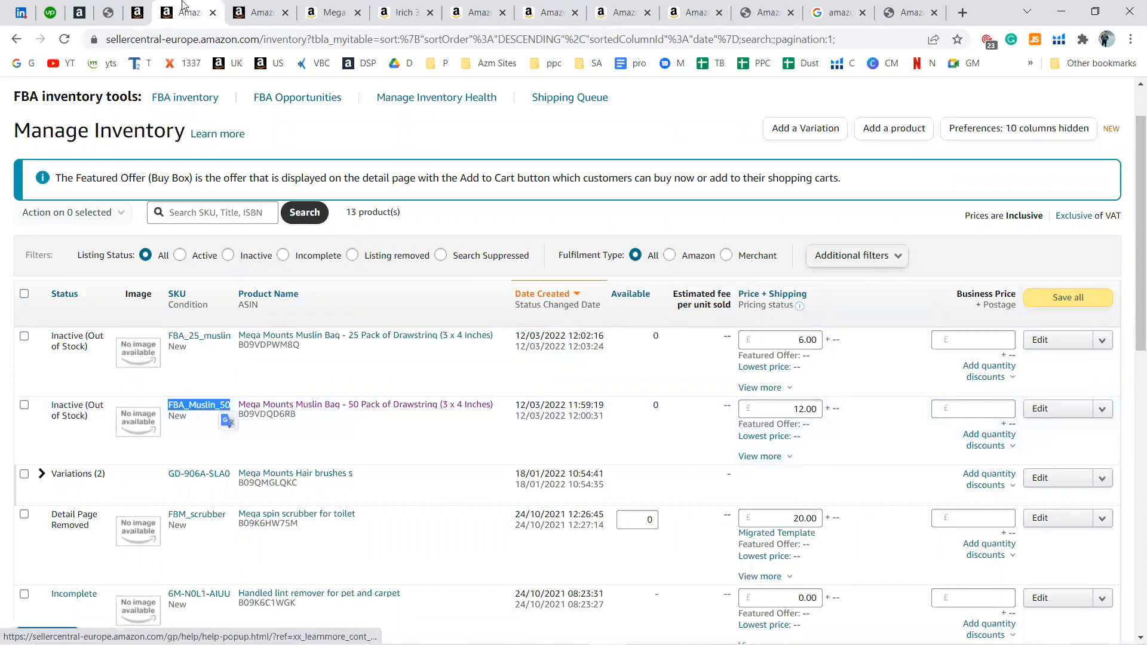
key(ctrl+shift+Tab)
click(204, 469)
key(ctrl+v)
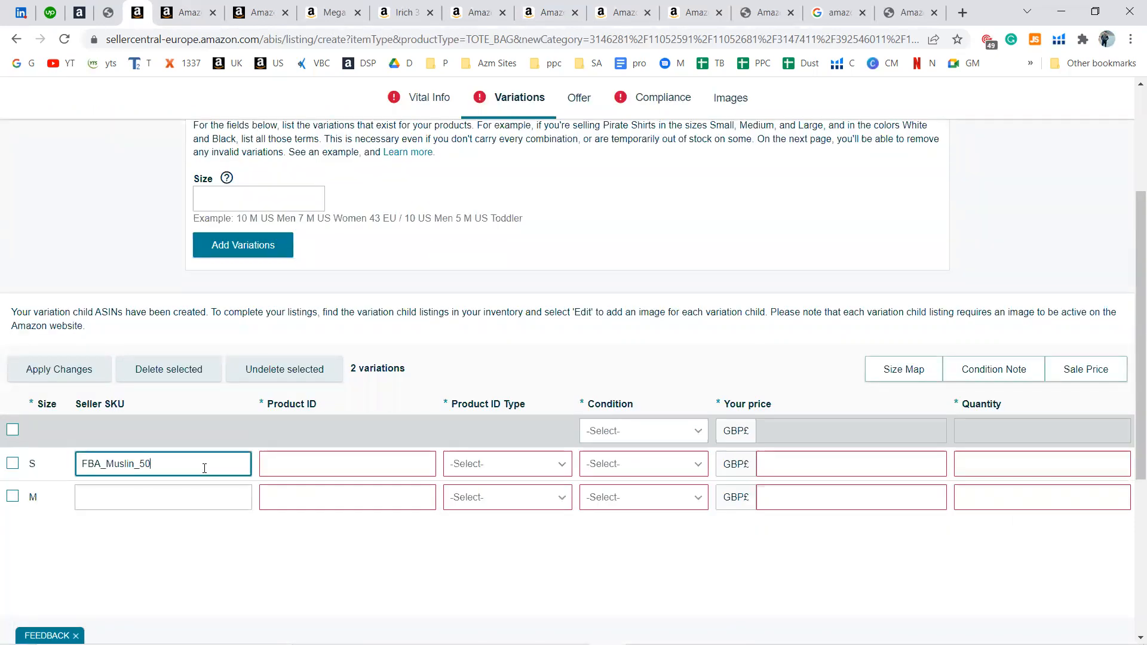
Step: Copy the 50-pack listing's ASIN B09VDQD6RB into the S variation's product ID and set the ID type to ASIN
key(ctrl+Tab)
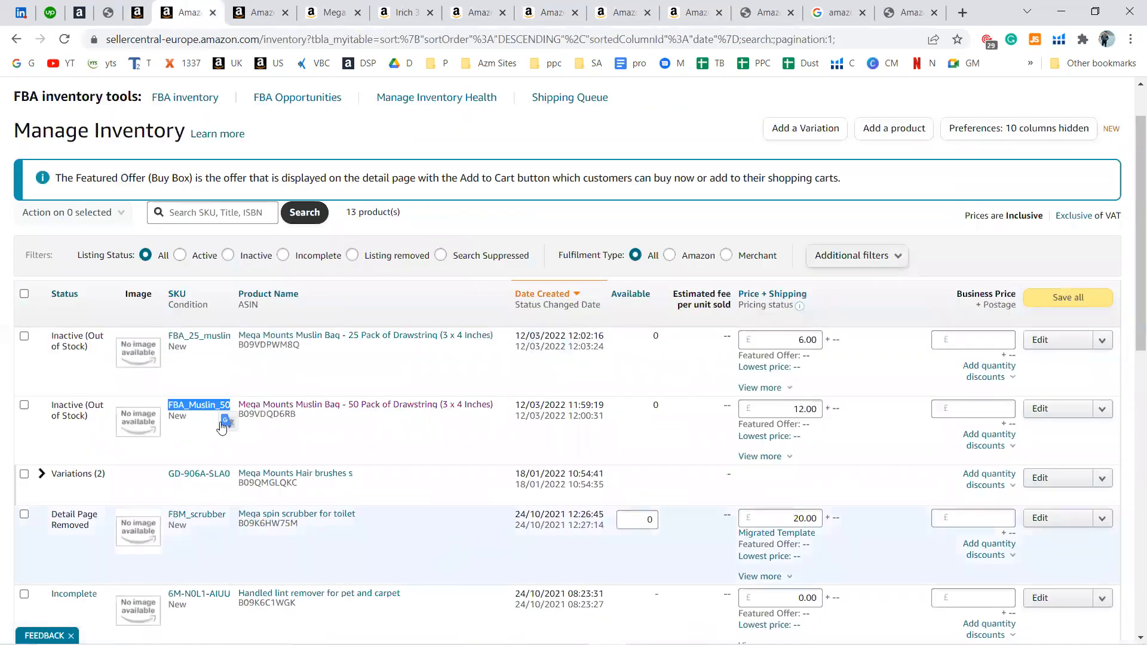
drag(302, 415, 239, 418)
key(ctrl+c)
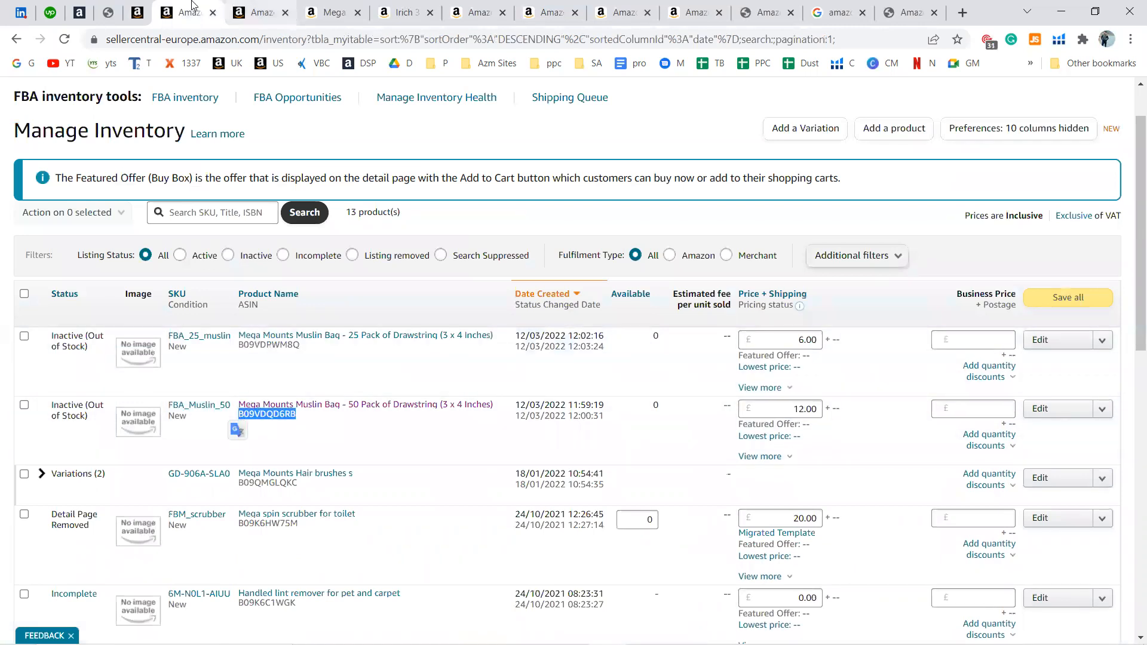
click(139, 12)
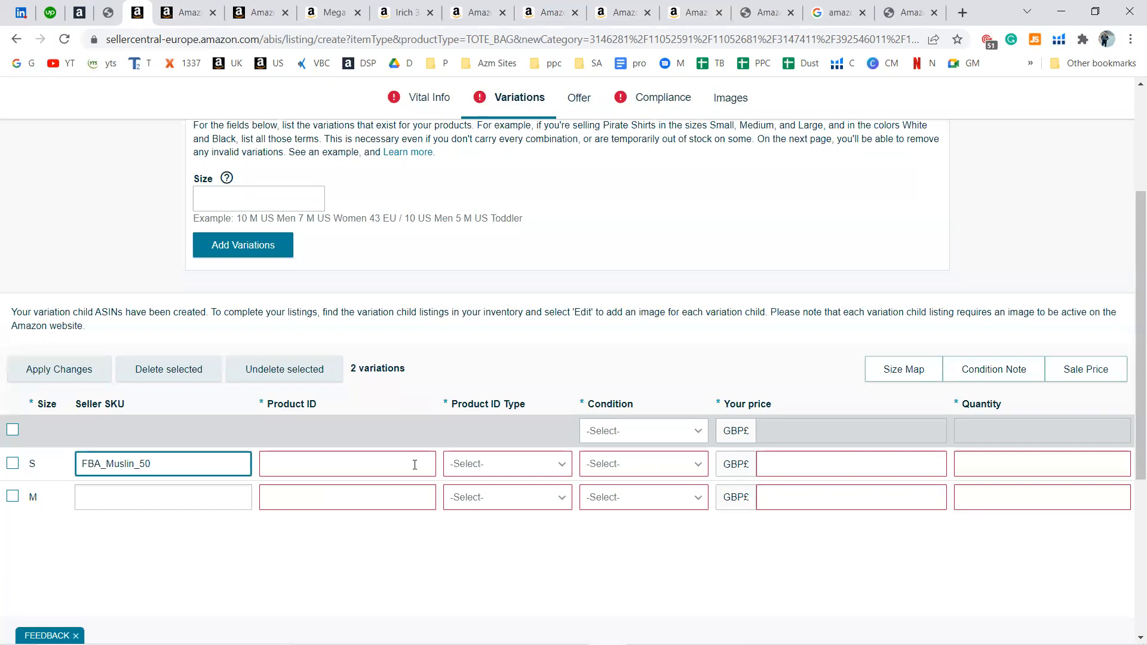
click(414, 465)
key(ctrl+v)
click(500, 464)
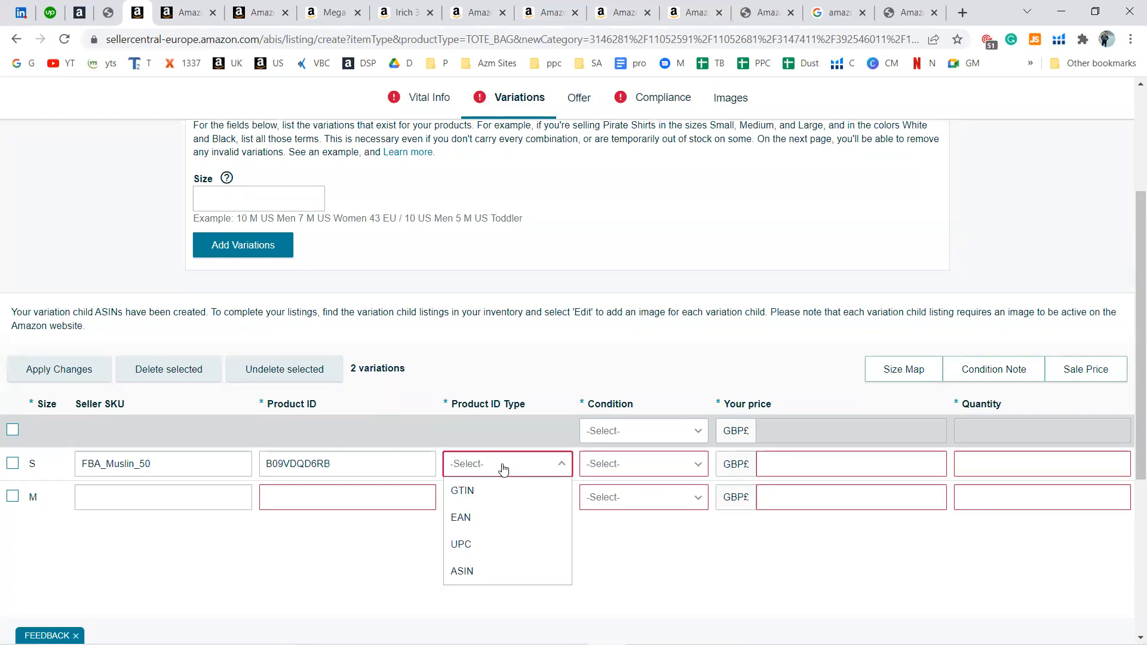
click(499, 569)
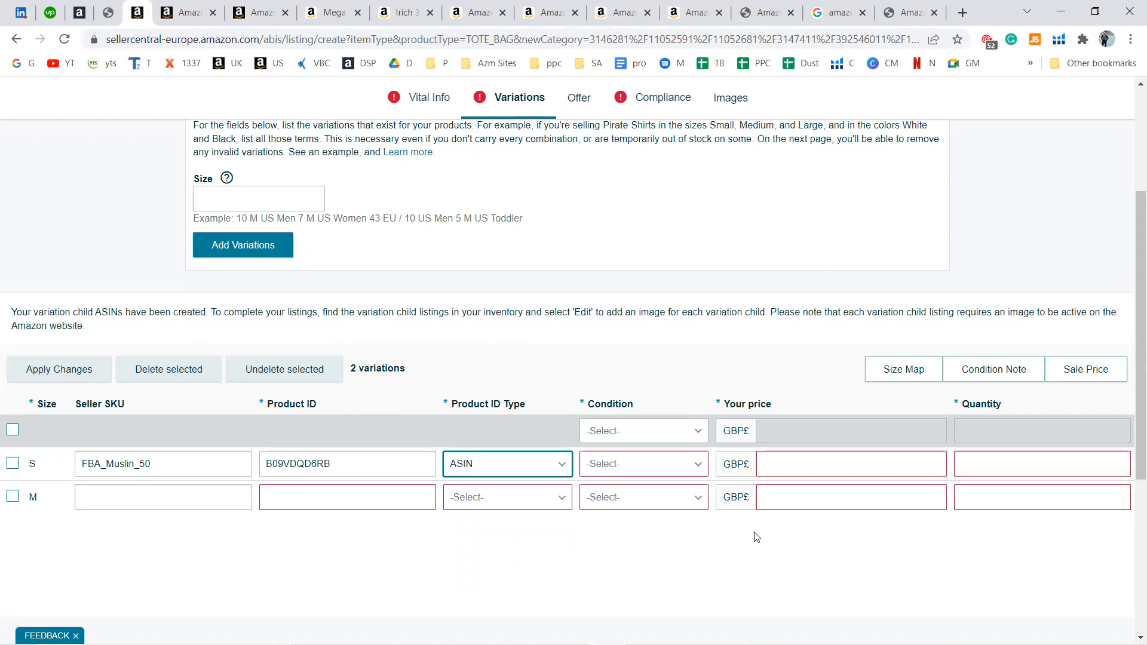
Step: Set the M variation's condition to New, and the S variation's price to 12.00 GBP and quantity to 0
key(Tab)
click(660, 497)
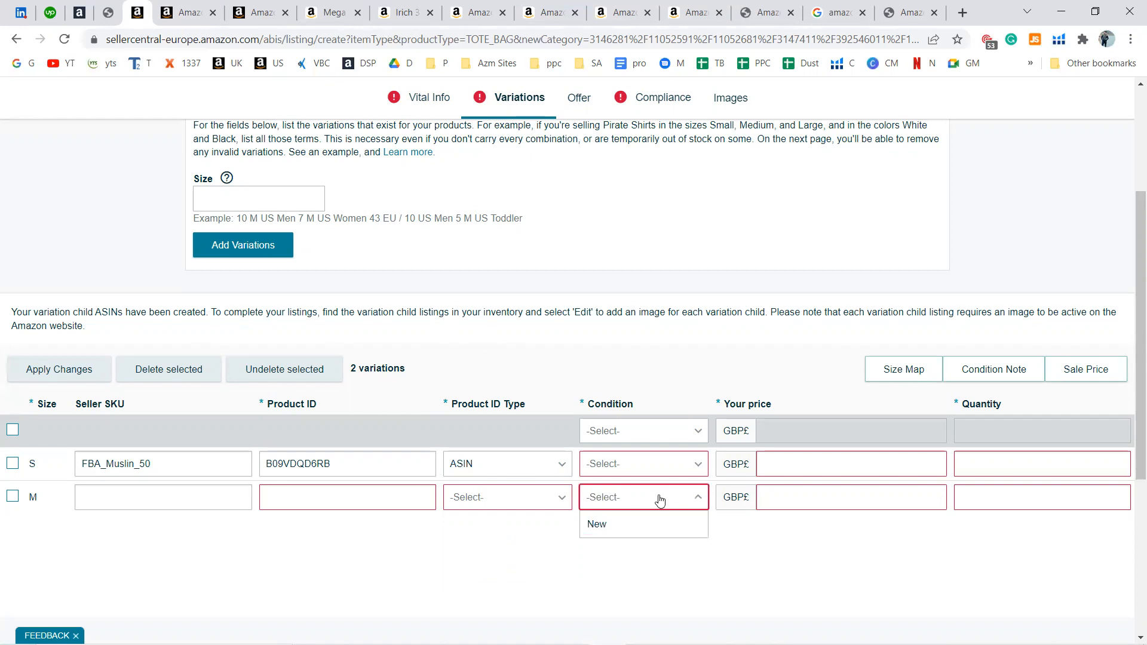
click(660, 523)
click(844, 472)
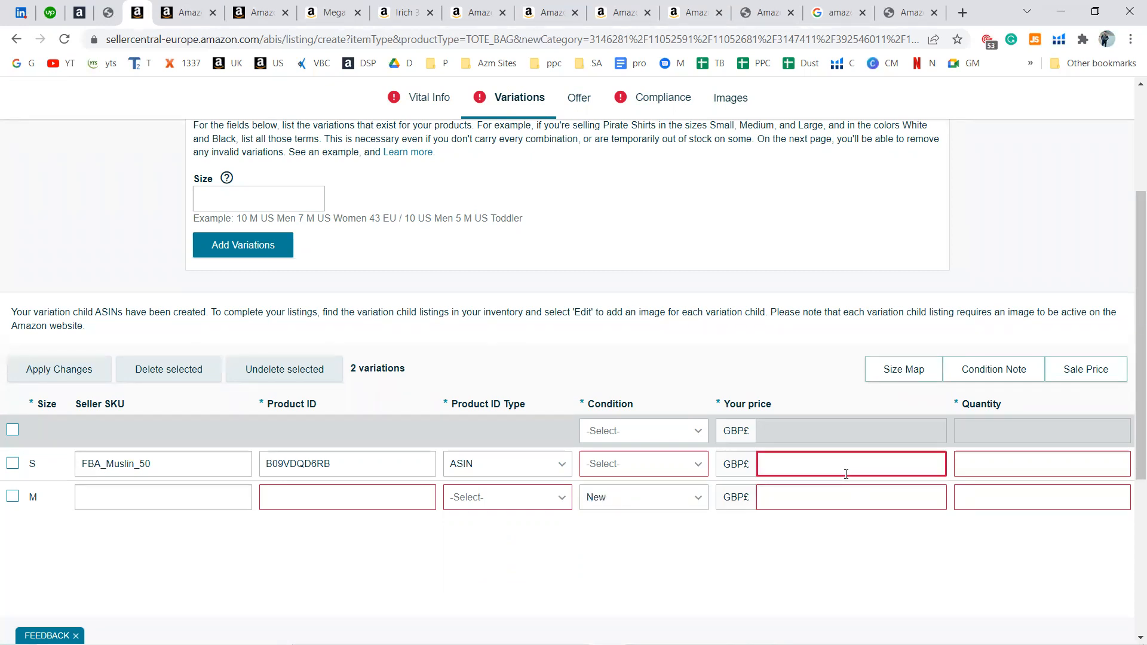
text(12)
click(1021, 468)
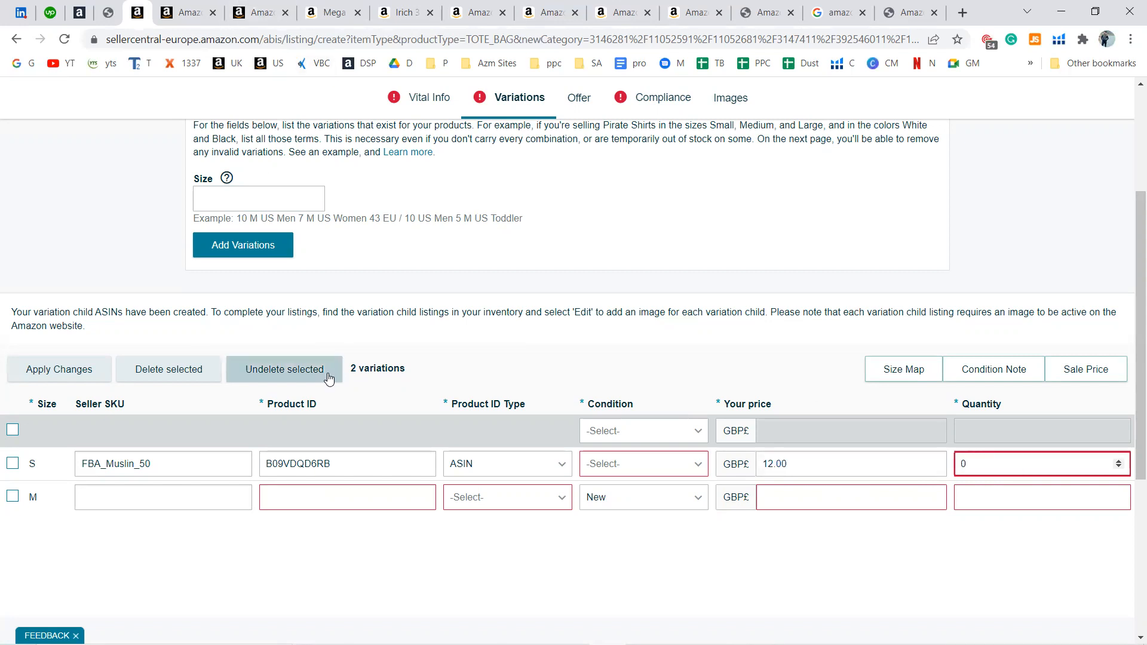
Step: Copy the 25-pack muslin bag's SKU from the inventory list and enter FBA_25_muslin as the M variation's seller SKU
click(185, 13)
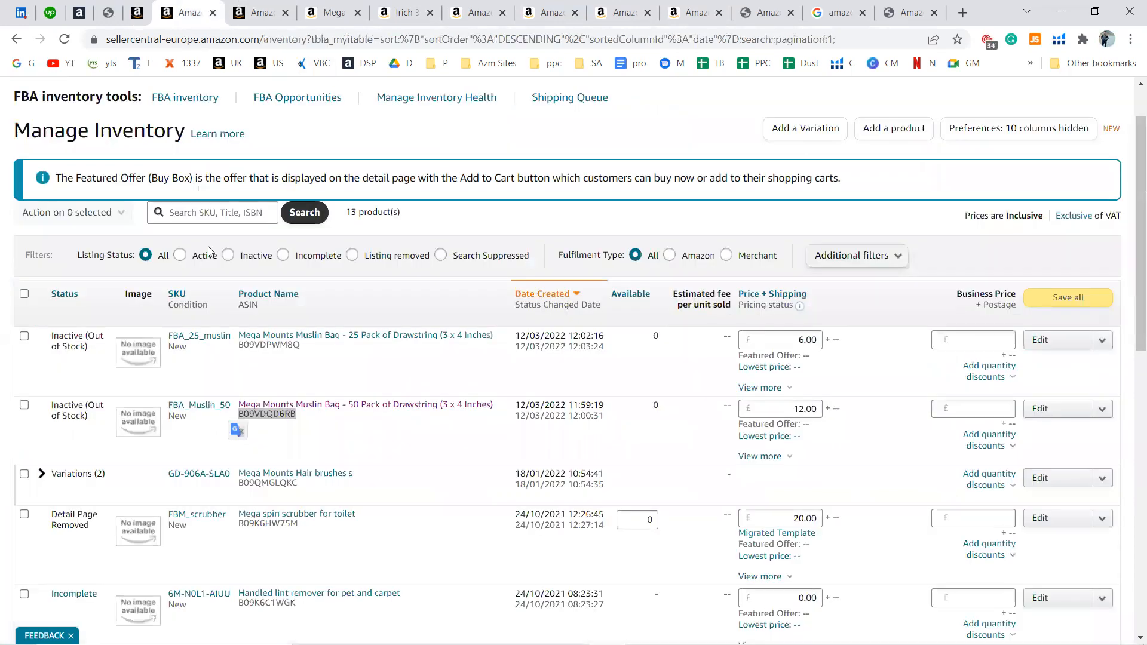
double_click(166, 339)
key(ctrl+c)
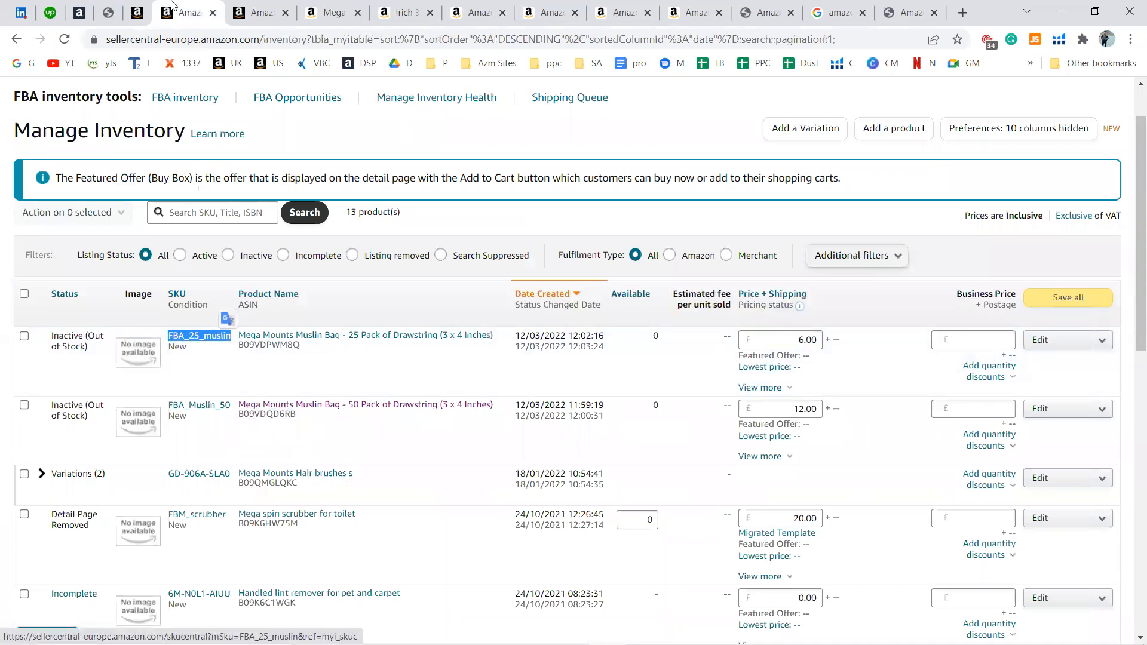
click(142, 3)
click(254, 6)
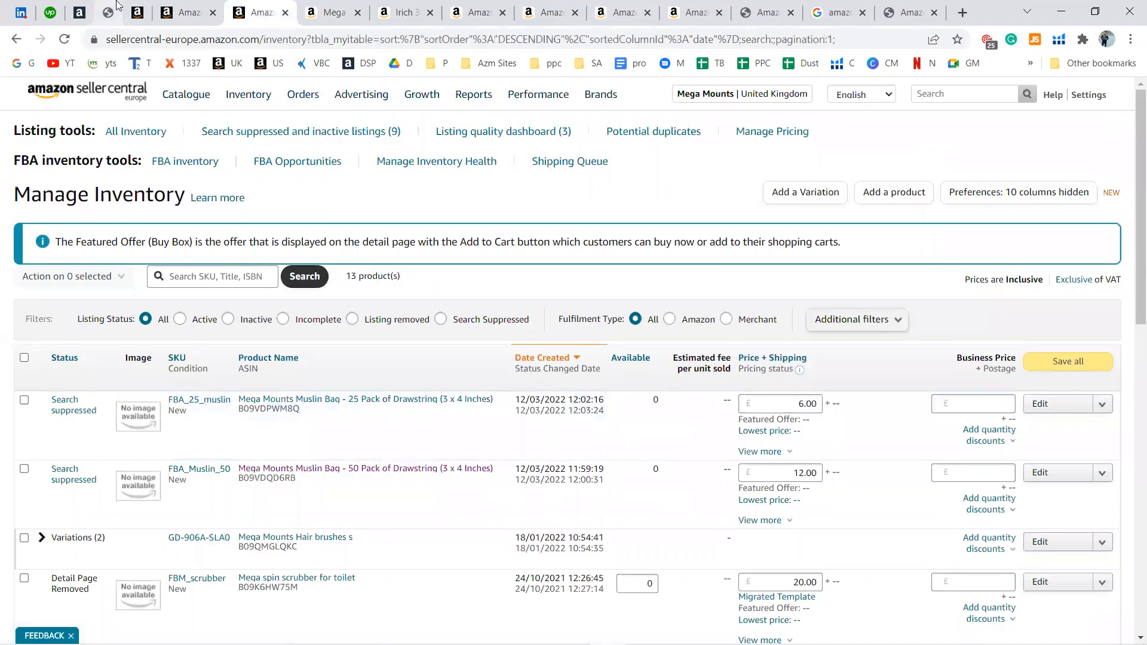
click(137, 12)
click(164, 504)
key(ctrl+v)
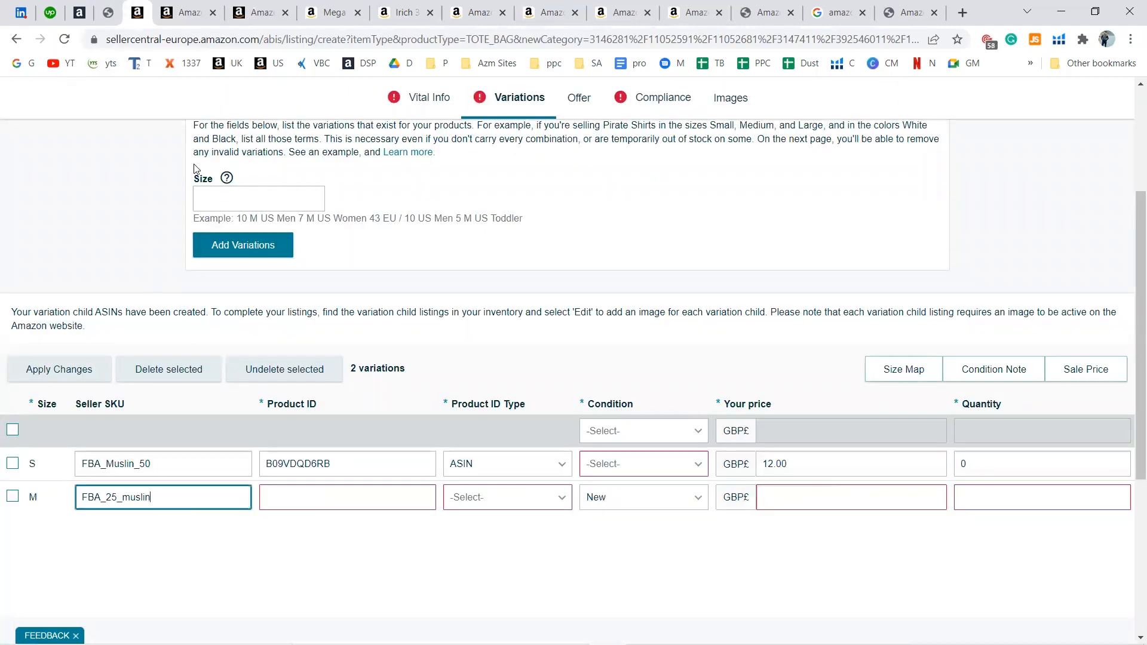
Step: Copy the 25-pack listing's ASIN B09VDPWM8Q into the M variation's product ID and set its ID type to ASIN
click(189, 12)
drag(298, 345, 238, 345)
key(ctrl+c)
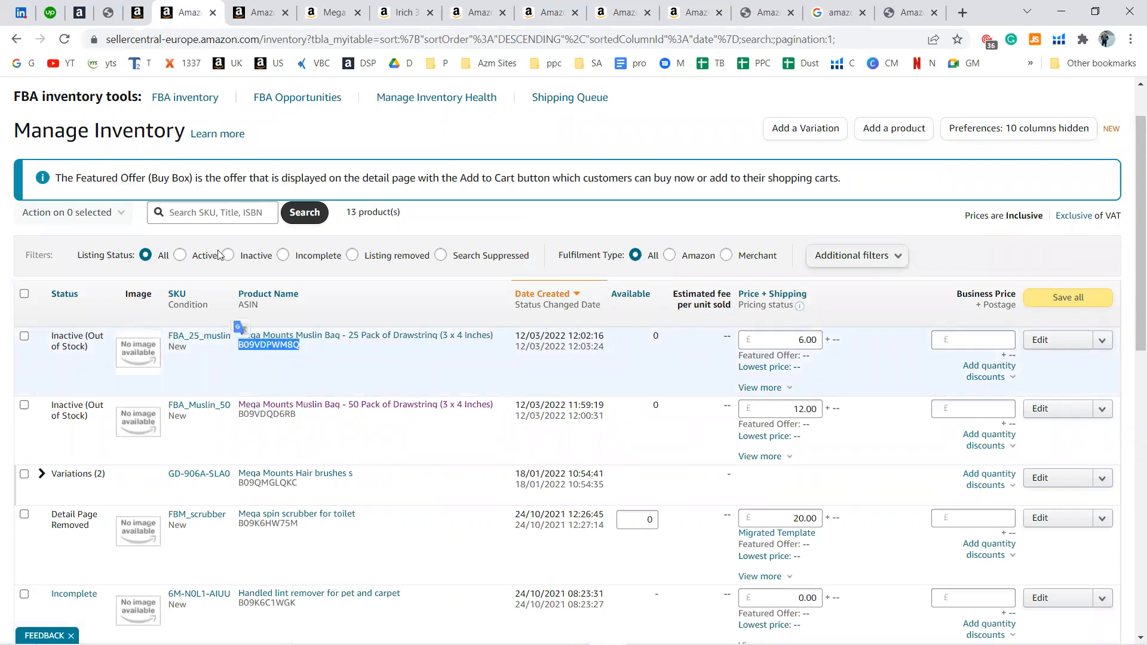
click(137, 12)
click(381, 492)
key(ctrl+v)
click(519, 498)
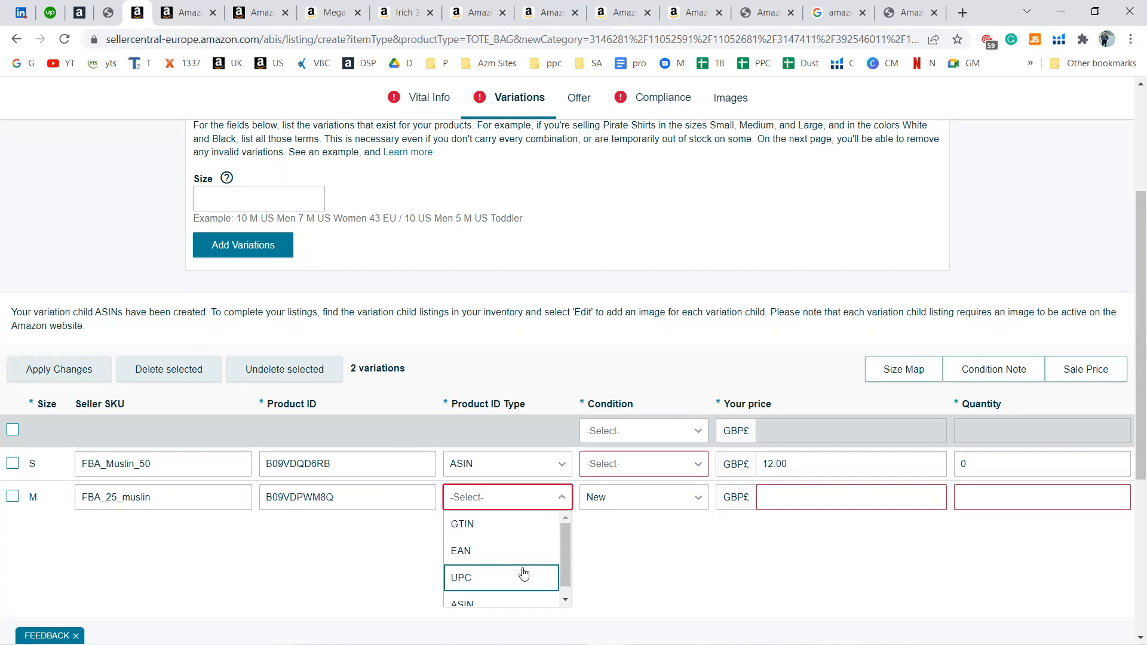
scroll(524, 574, down, 1)
click(523, 575)
Step: Set the S variation's condition to New, and the M variation's price to 6.00 GBP and quantity to 0
click(619, 507)
click(632, 525)
click(627, 476)
click(627, 493)
click(794, 497)
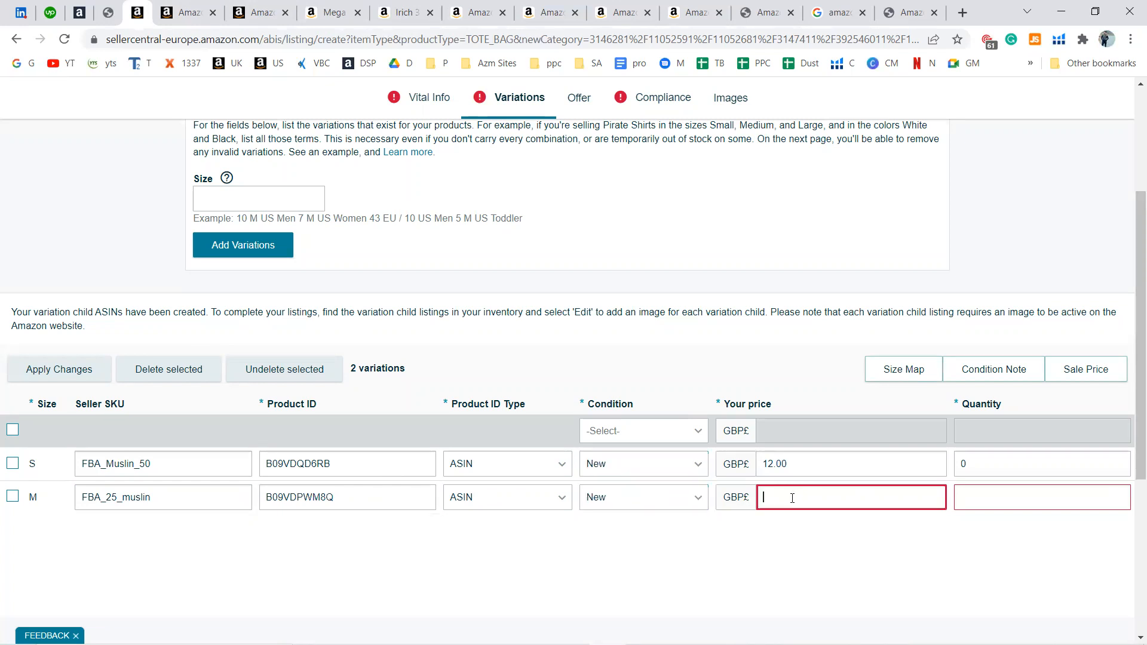
click(823, 538)
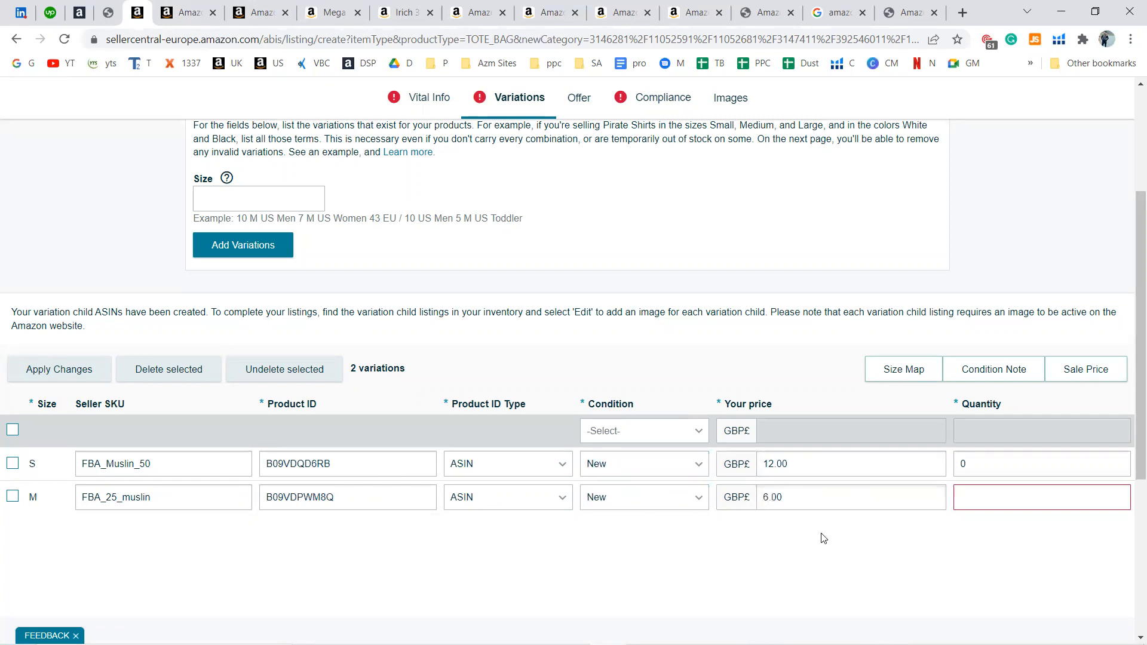
click(989, 495)
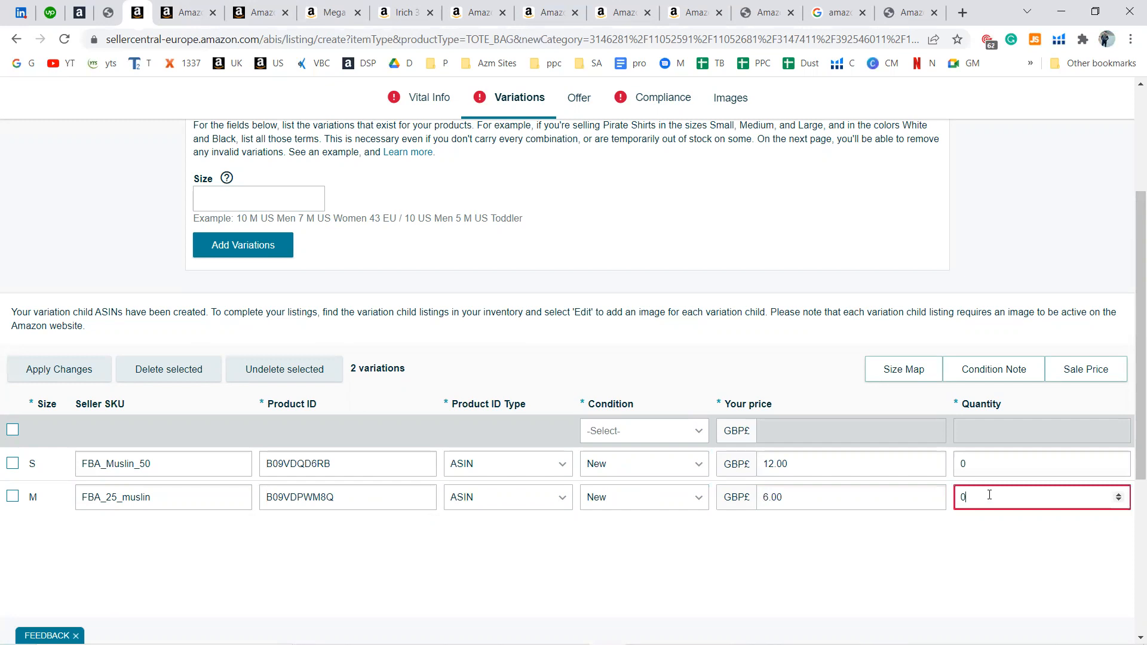
click(775, 373)
click(874, 440)
scroll(878, 441, down, 5)
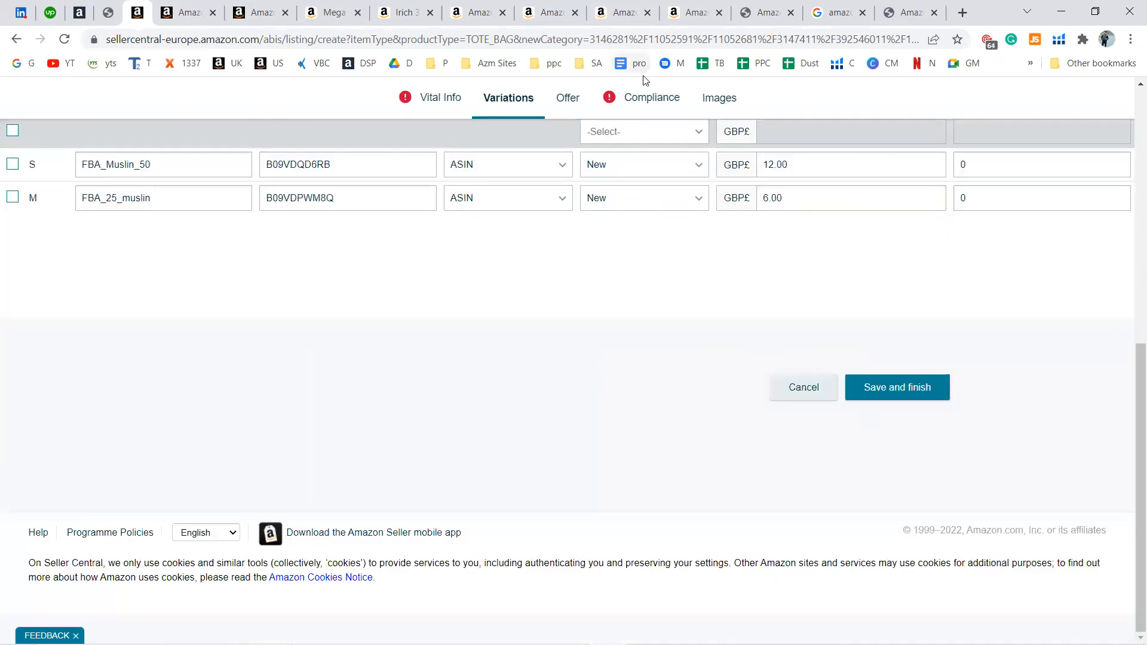
Step: Set the country of origin to United Kingdom in the listing's compliance details
click(647, 97)
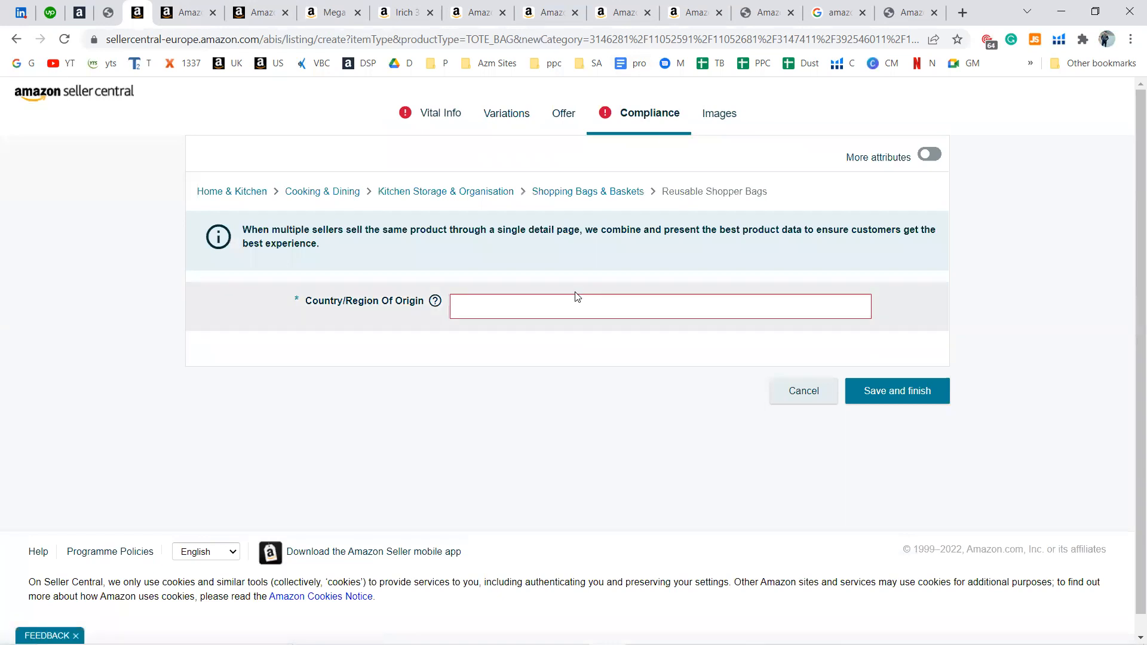
click(577, 306)
text(n)
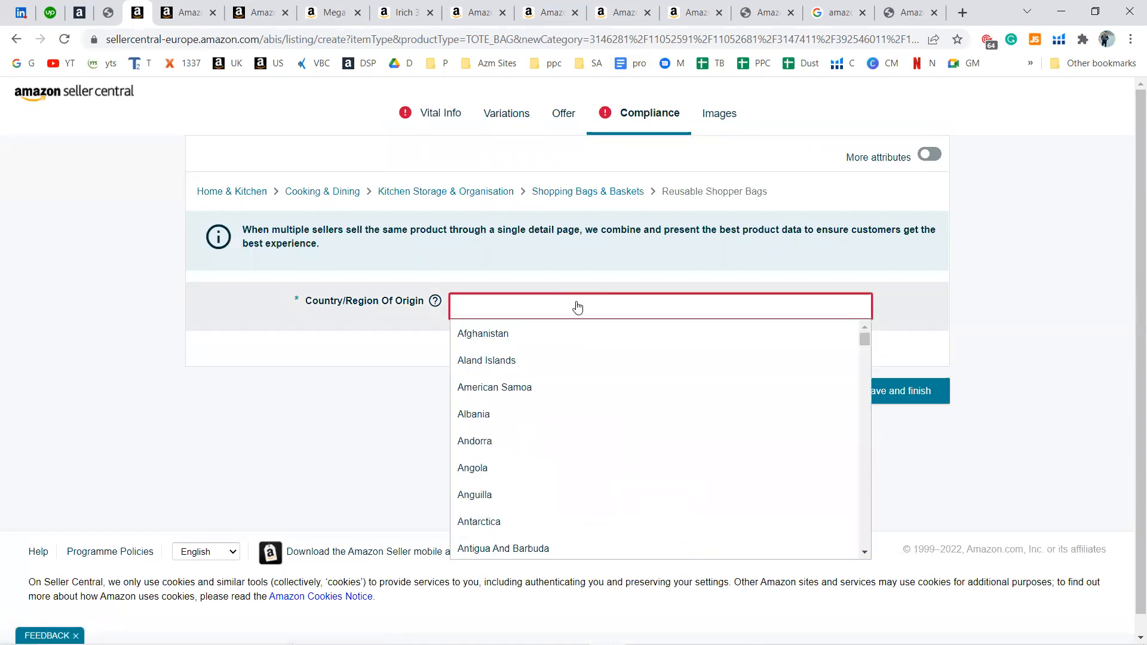
text(unit)
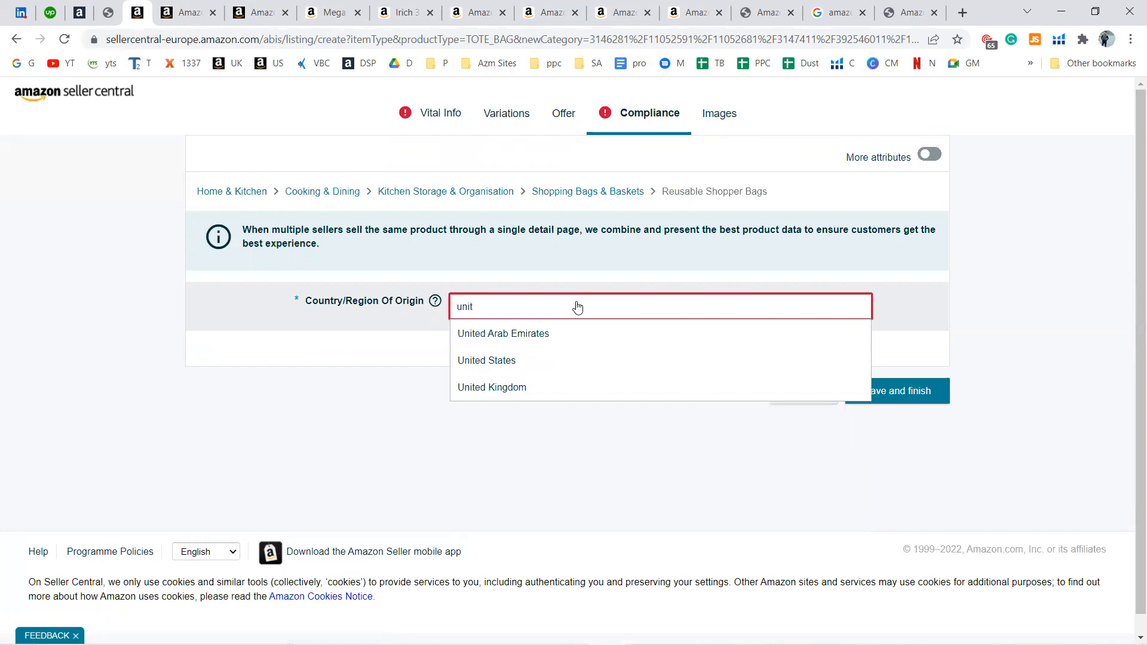
scroll(577, 306, down, 1)
click(572, 339)
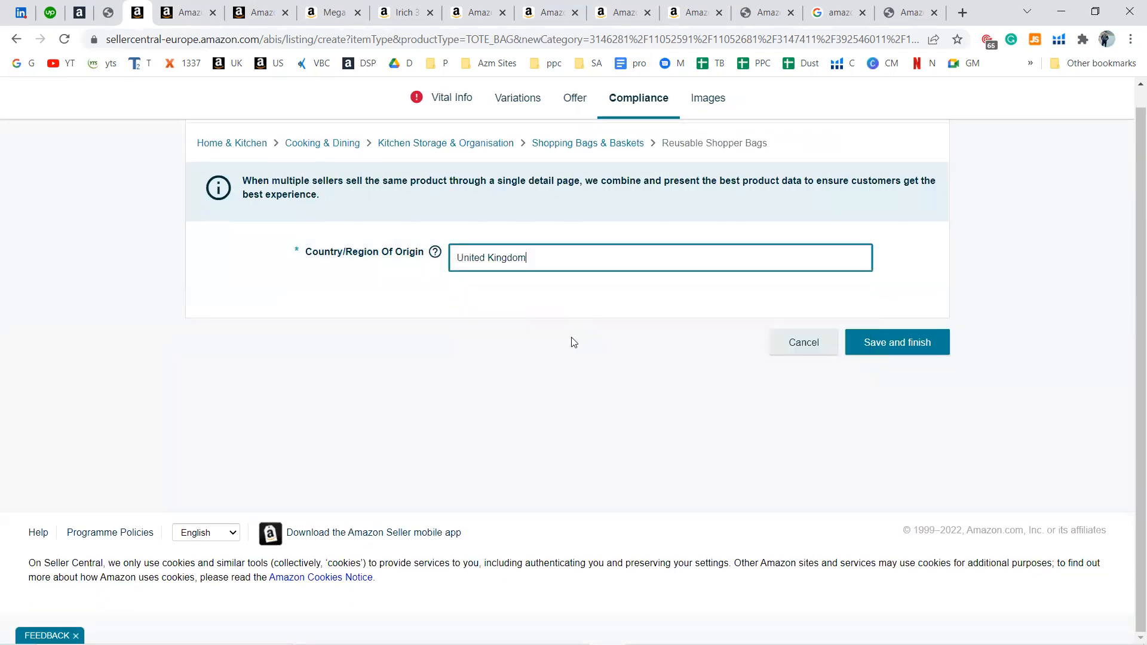
Step: Enter the 50-pack listing's title, "Mega Mounts Muslin Bag - 50 Pack of Drawstring (3 x 4 Inches)", as the parent's product name
click(434, 100)
click(591, 394)
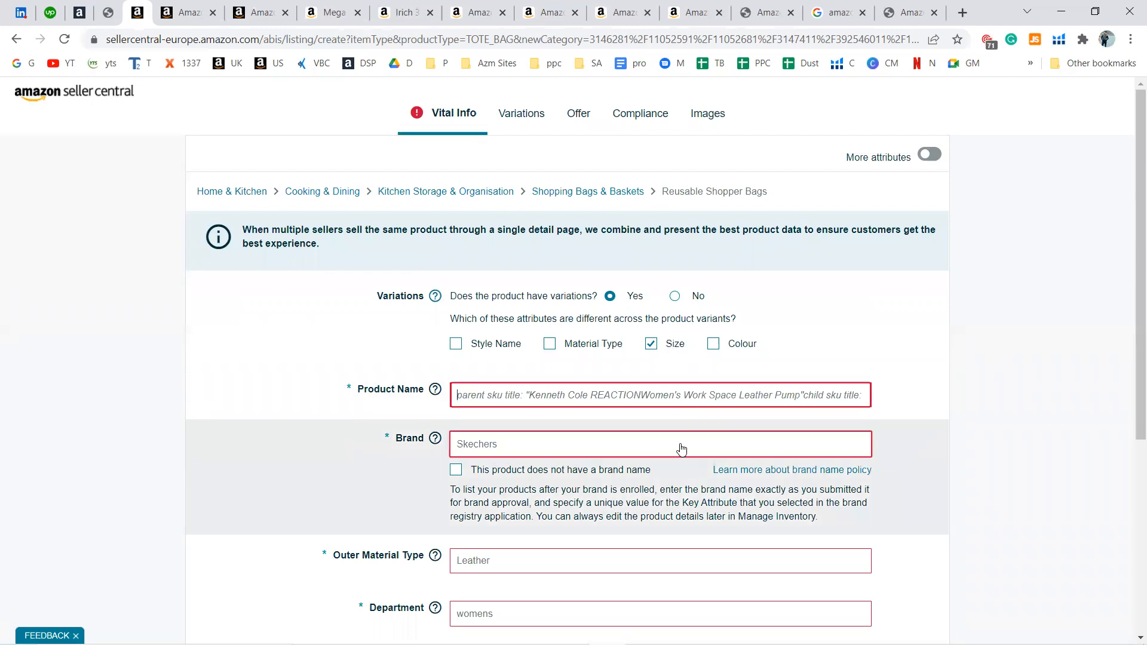
click(408, 12)
click(311, 8)
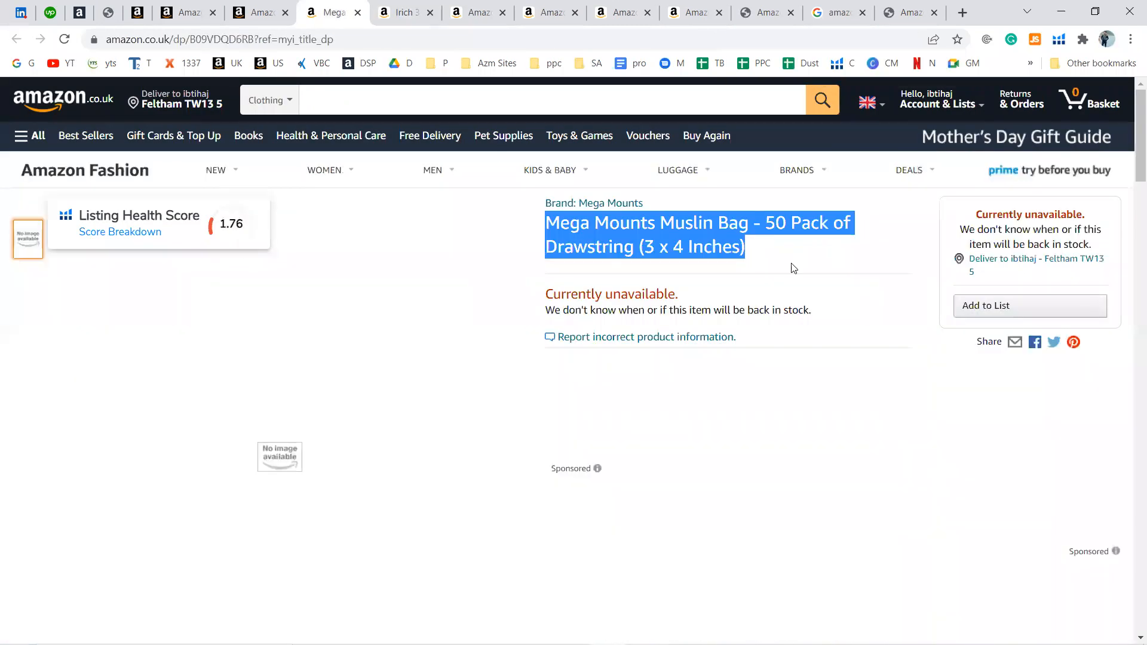
click(179, 4)
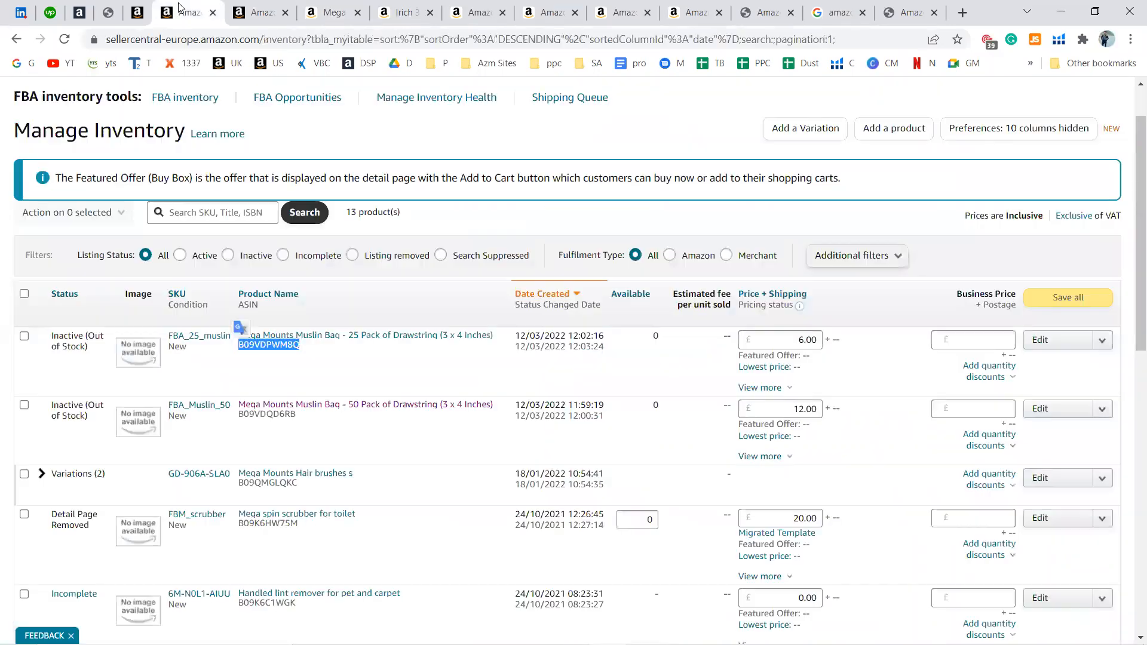
click(139, 3)
text(Mega Mounts Muslin Bag - 50 Pack of Drawstring (3 x 4 Inches))
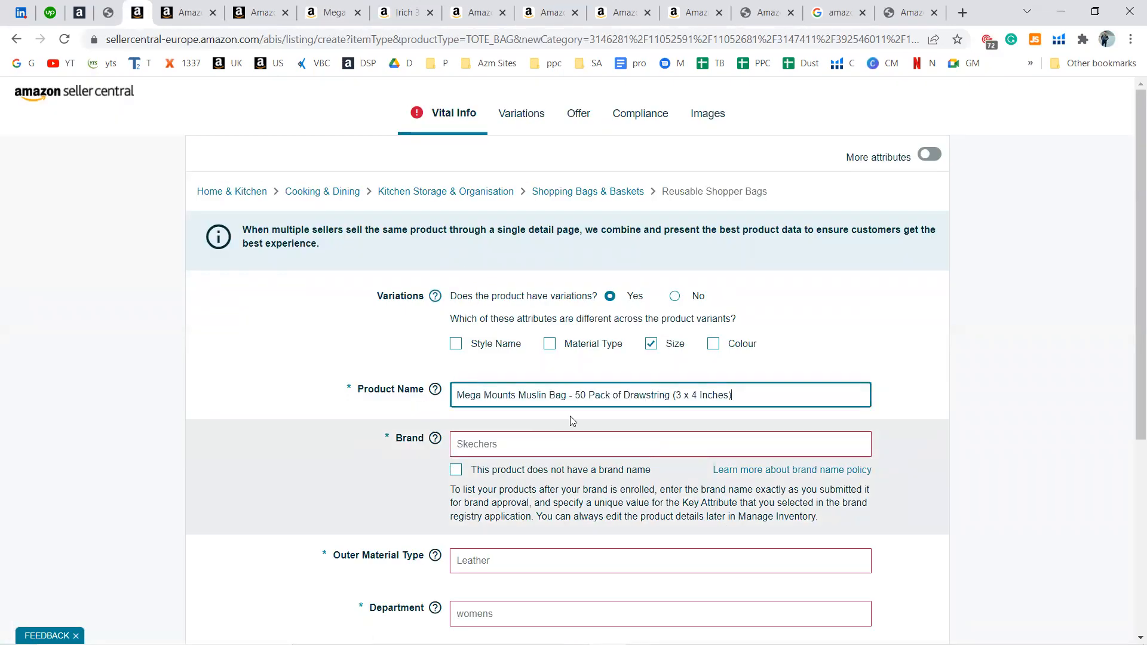
Step: Remove the pack count and dimensions from the product name, leaving "Mega Mounts Muslin Bag of Drawstring"
drag(587, 396, 584, 396)
key(BackSpace)
key(BackSpace)
key(BackSpace)
key(BackSpace)
key(BackSpace)
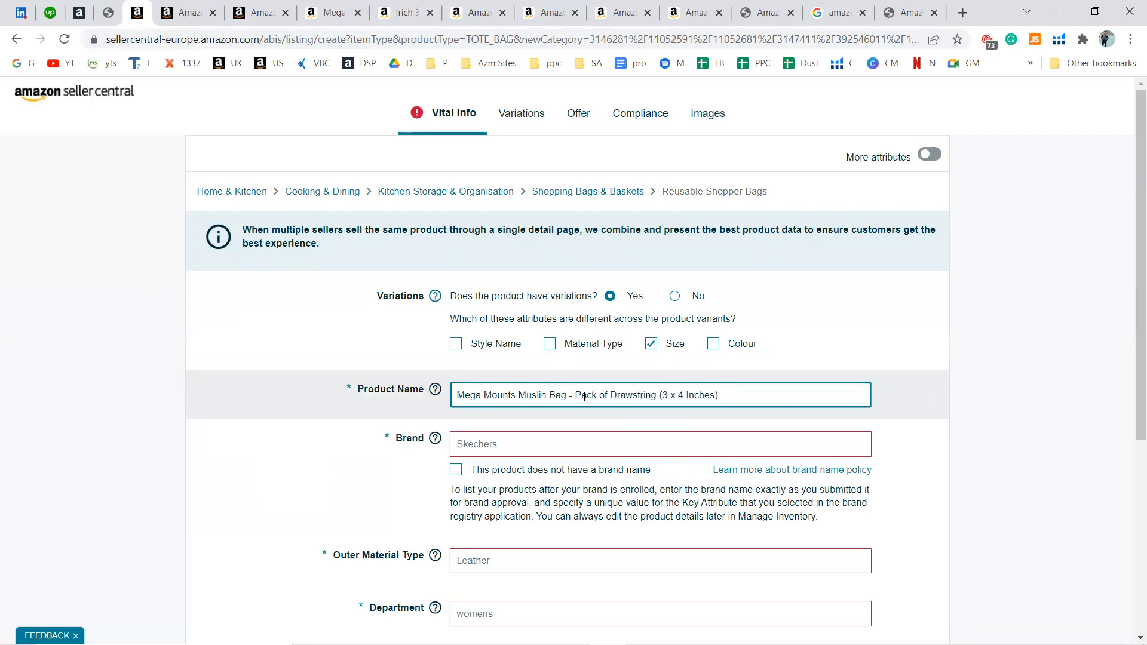
key(Delete)
key(Delete)
key(Delete)
key(Delete)
key(Delete)
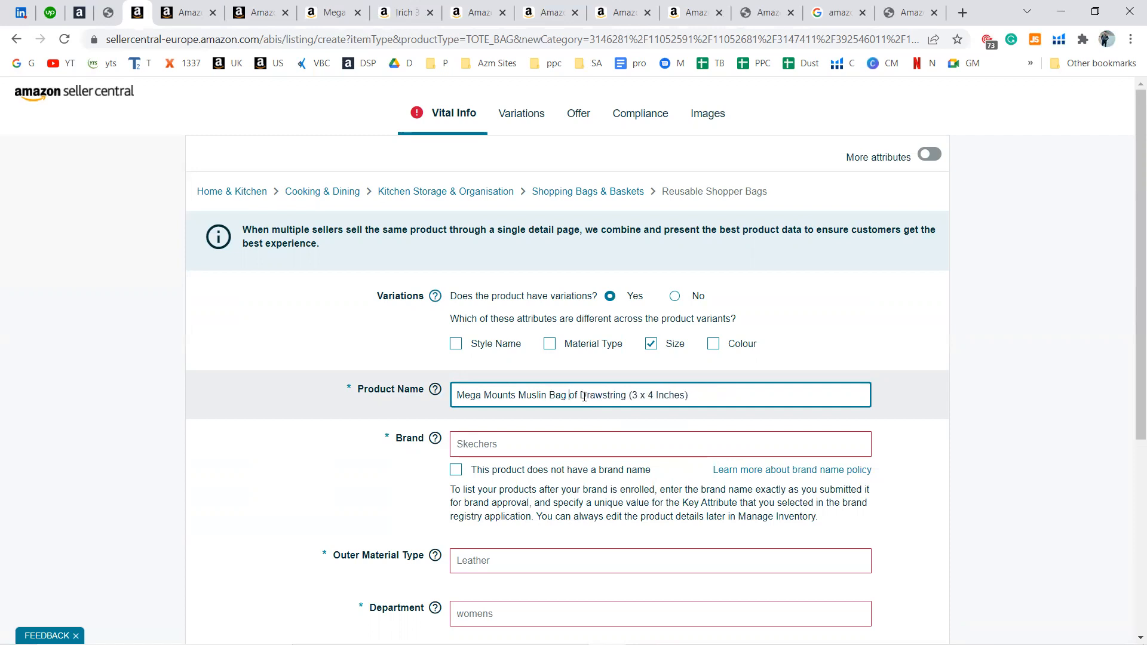
drag(686, 395, 632, 395)
key(BackSpace)
Step: Set the brand to Mega Mounts, the outer material type to Cotton and the department to Unisex
click(712, 445)
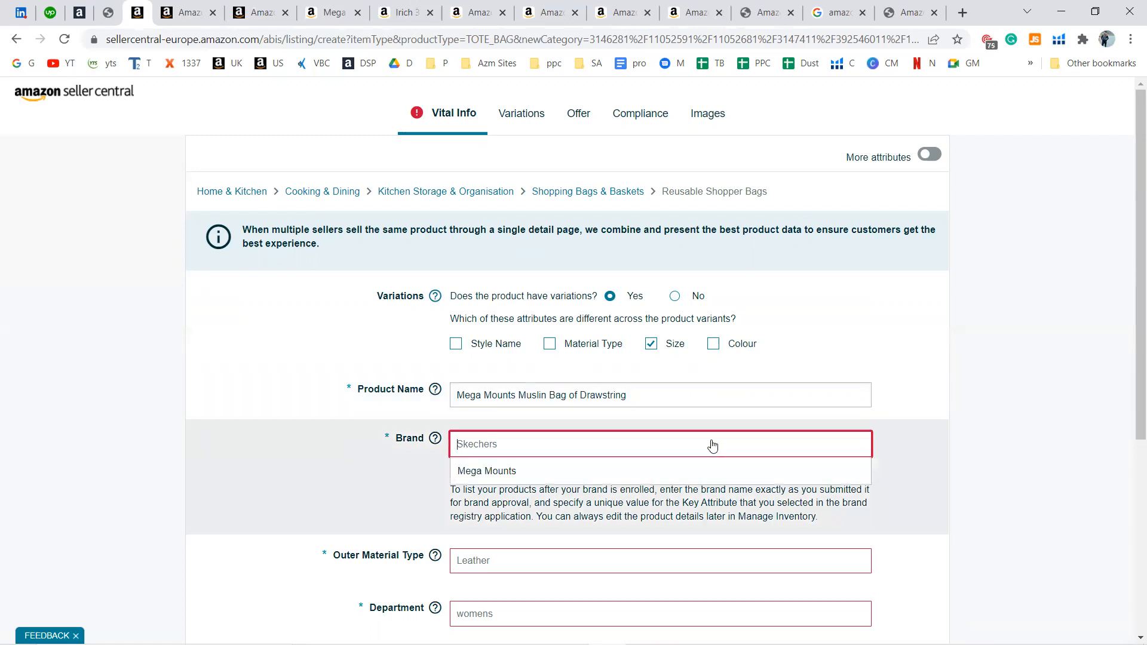
click(616, 471)
scroll(618, 466, down, 3)
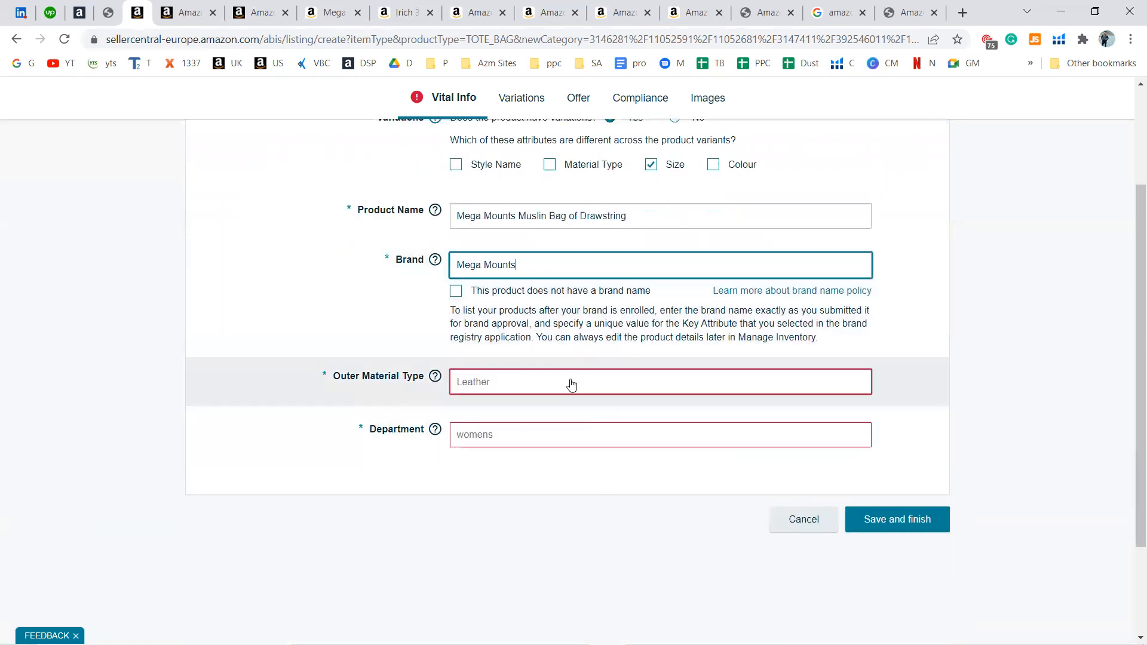
click(572, 384)
text(cott)
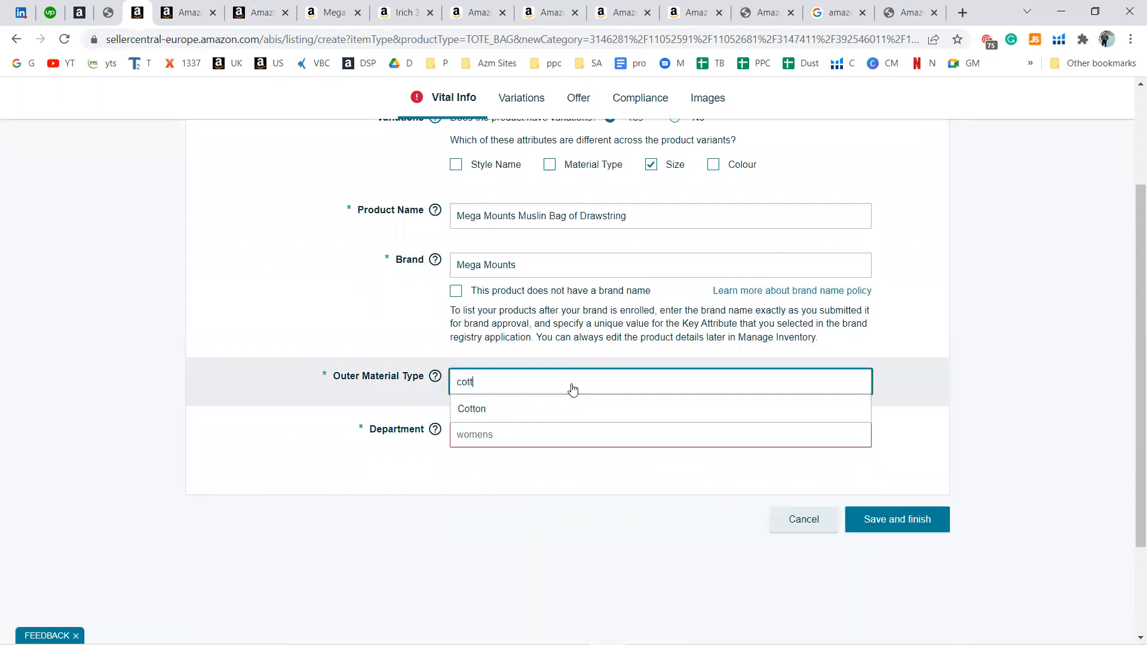
click(569, 409)
click(568, 430)
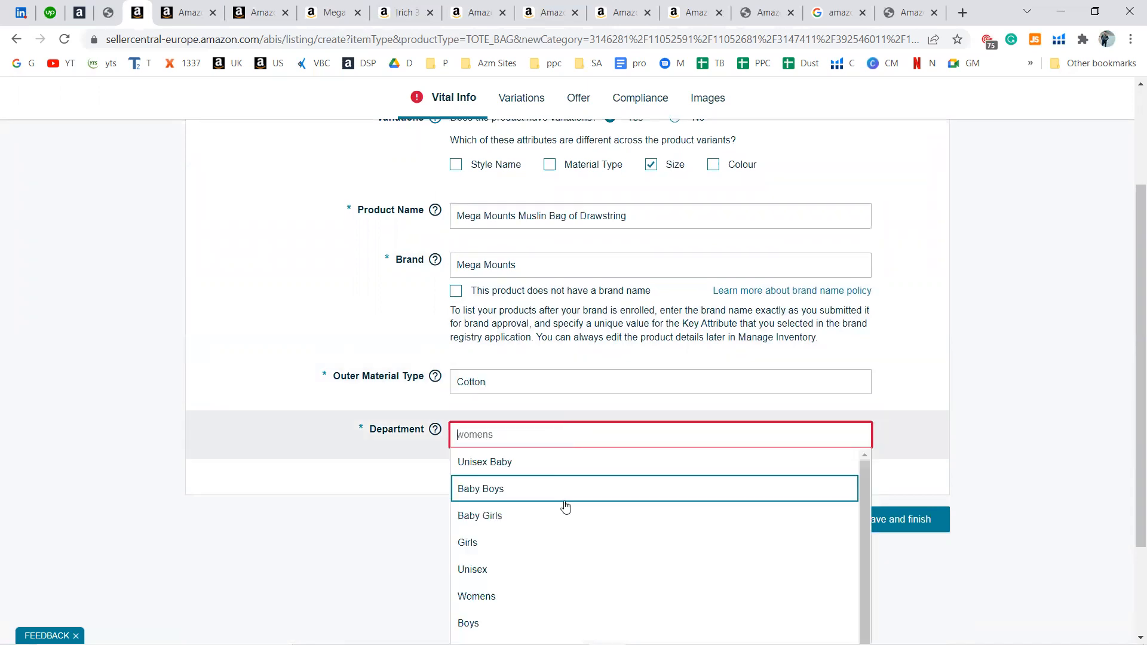
click(588, 568)
Step: Submit the parent listing, dismissing the suggested matching product, and continue to the inventory list
click(939, 520)
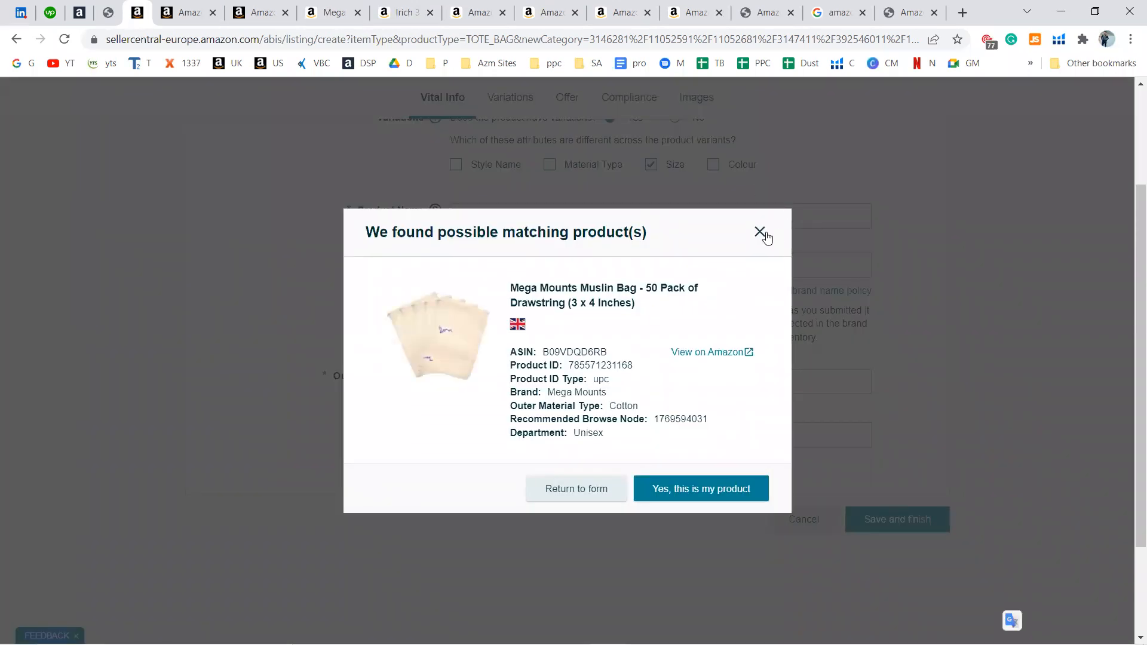
click(760, 232)
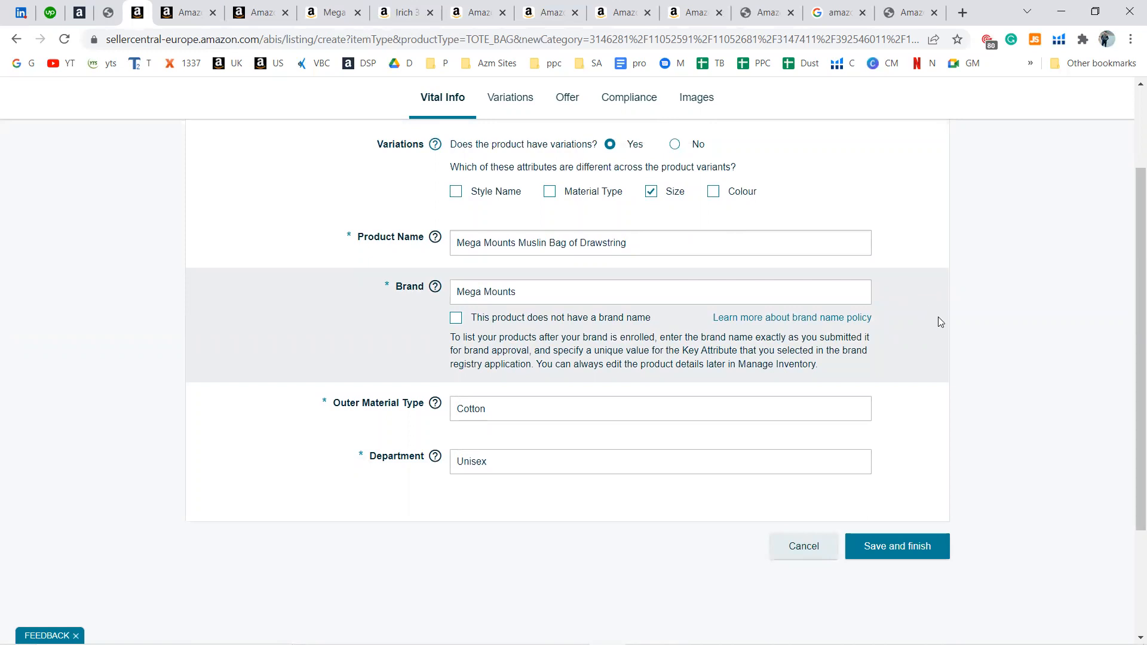
click(896, 546)
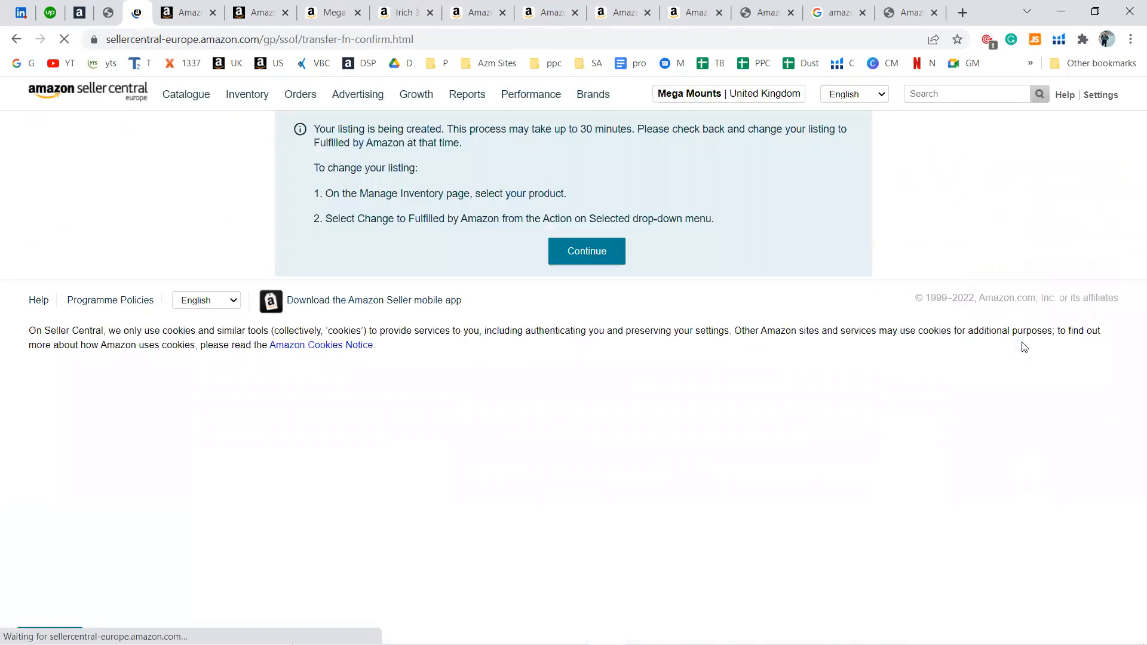
click(609, 258)
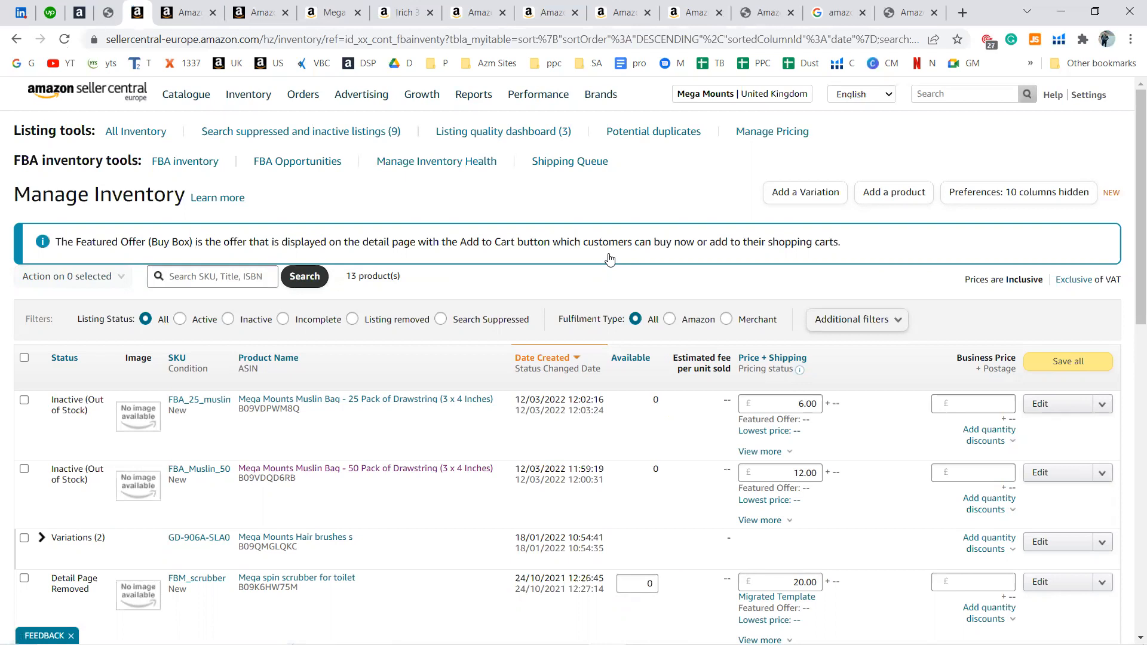
Step: Reload the inventory list and expand the muslin bag and hair brush variation families to compare them
key(F5)
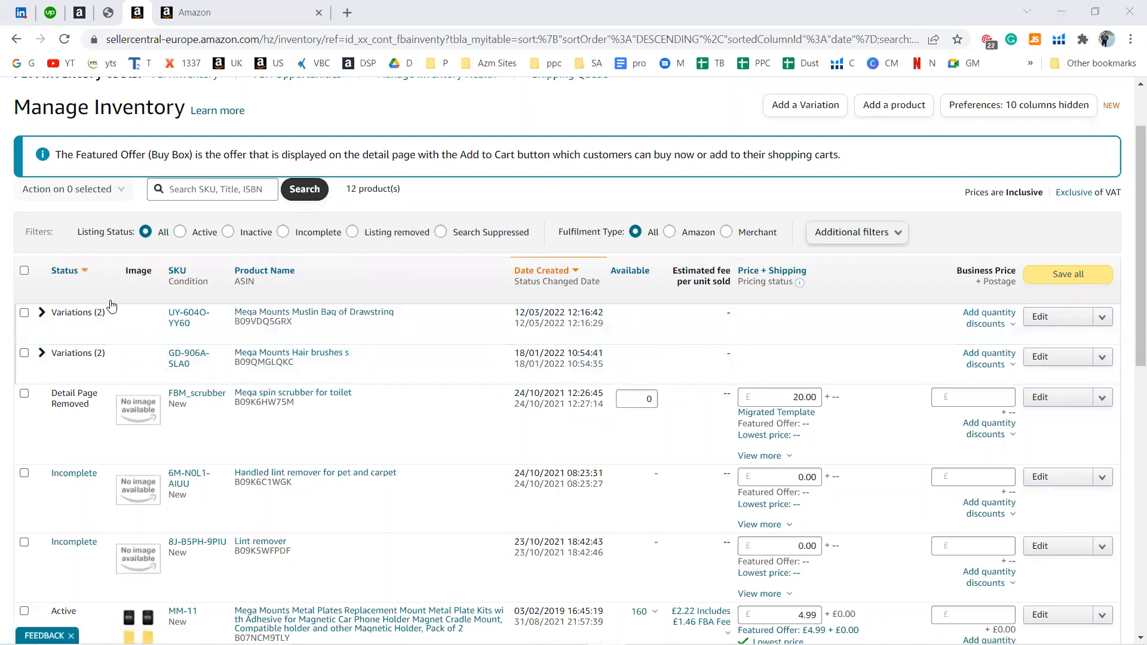
click(41, 312)
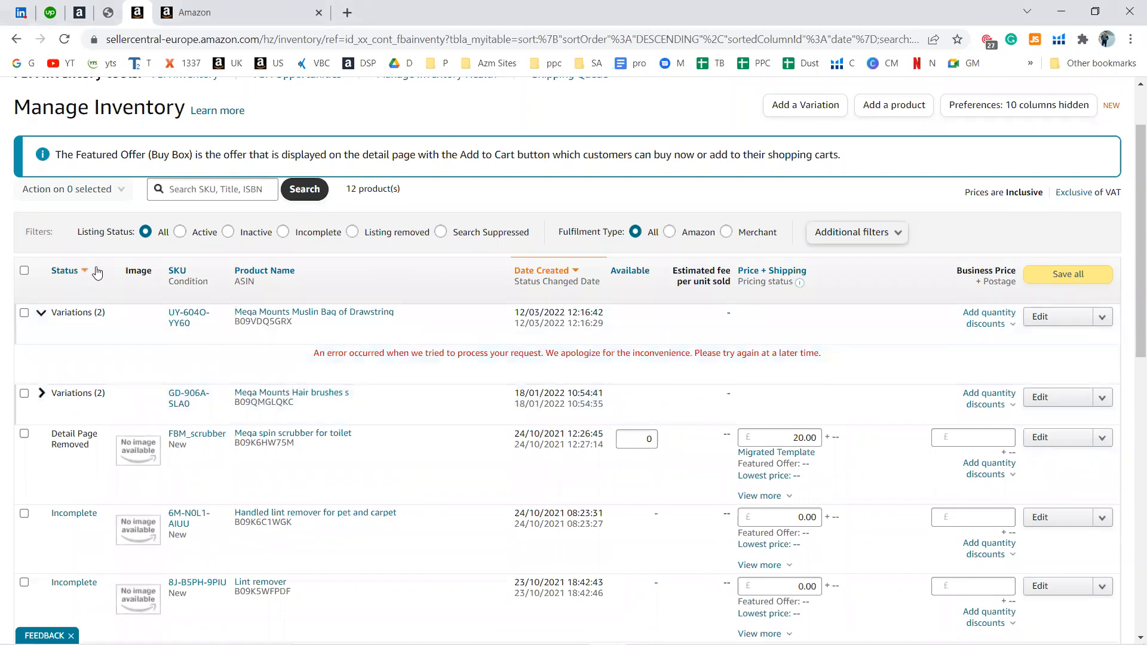
click(97, 272)
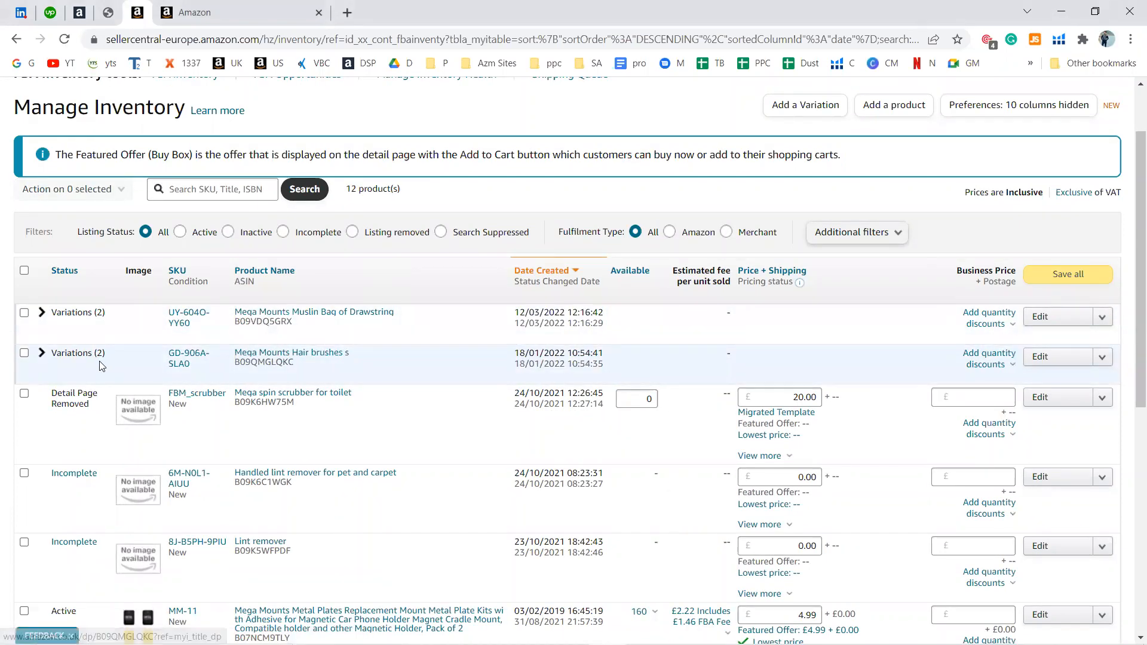
click(42, 353)
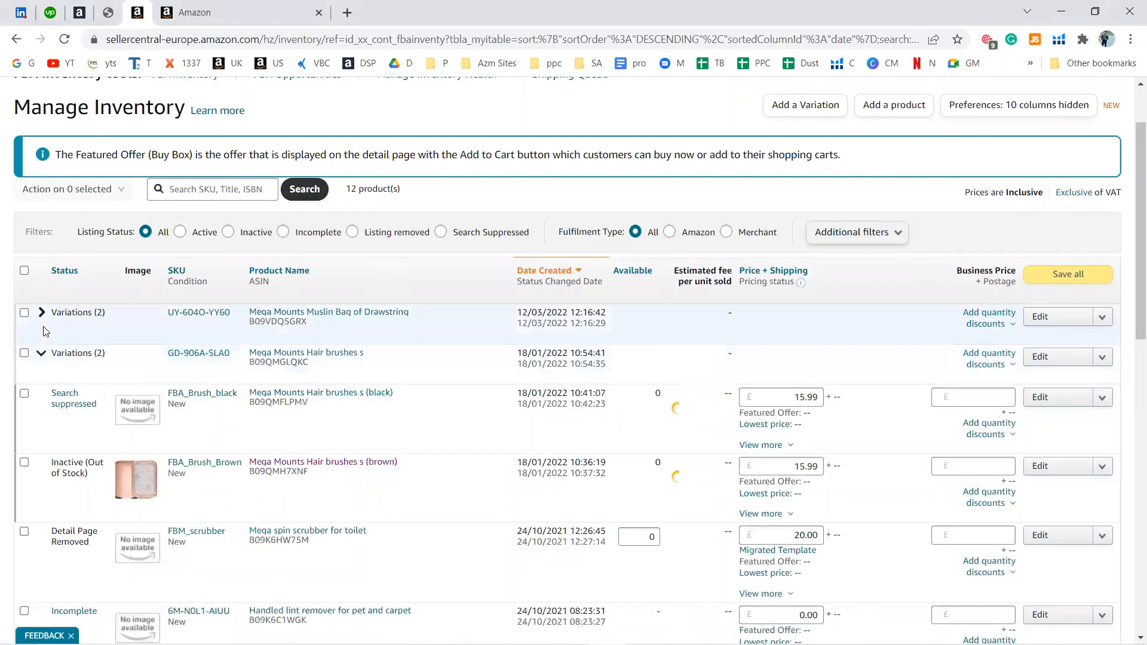
click(43, 315)
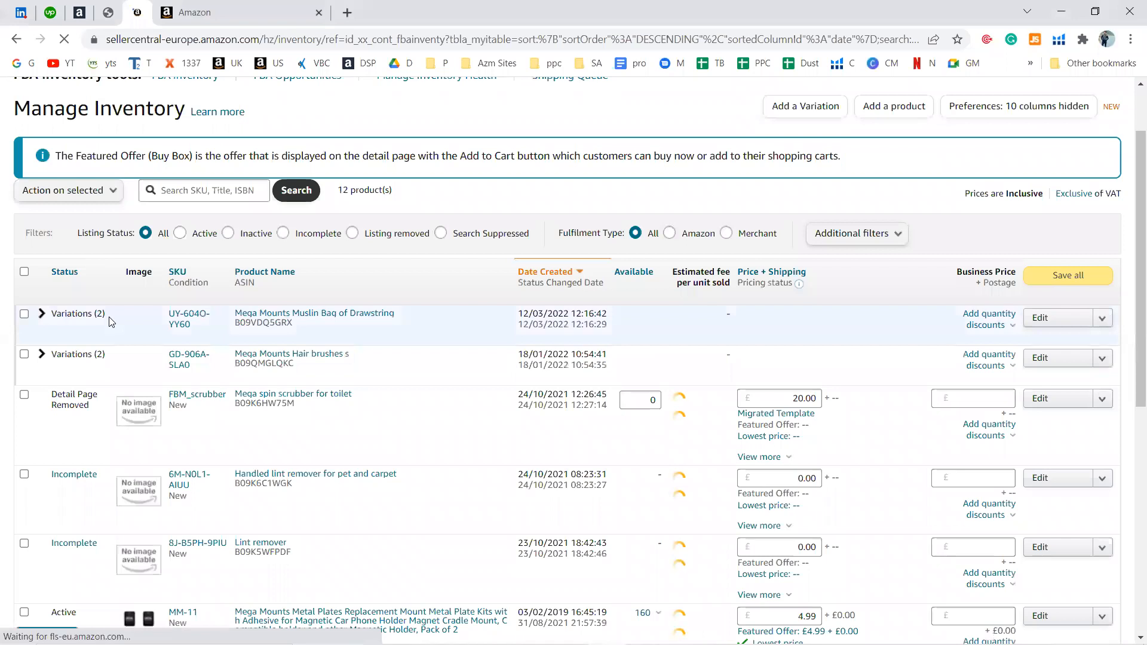
Step: Expand the muslin bag parent in the reloaded inventory list and examine its child listings
click(43, 314)
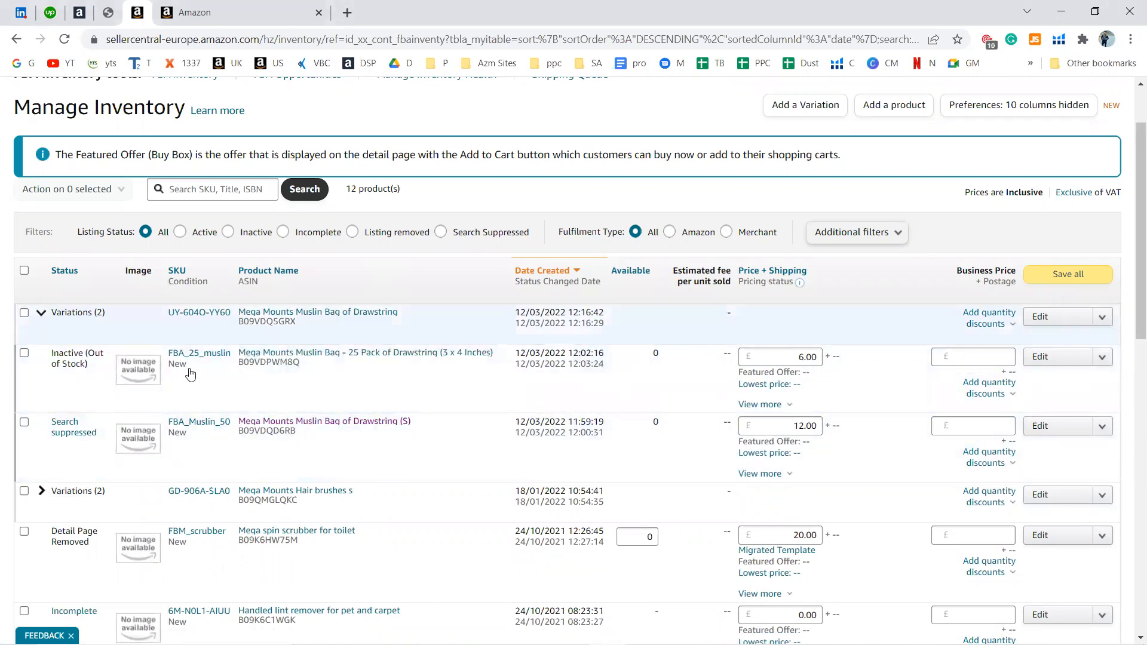
click(41, 313)
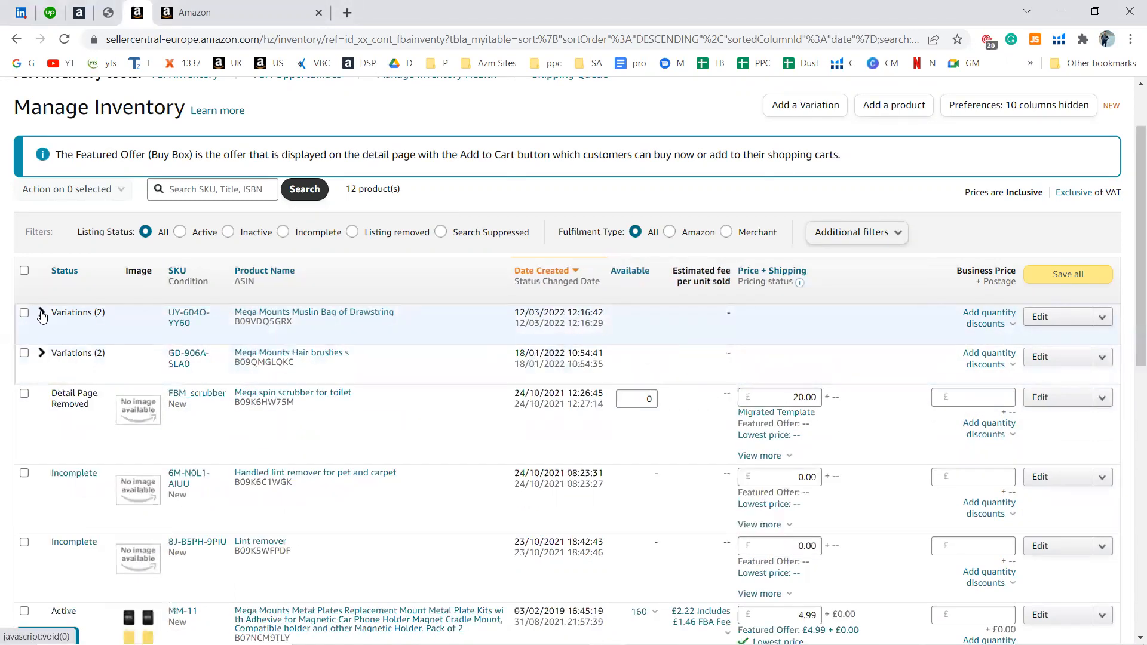
click(41, 313)
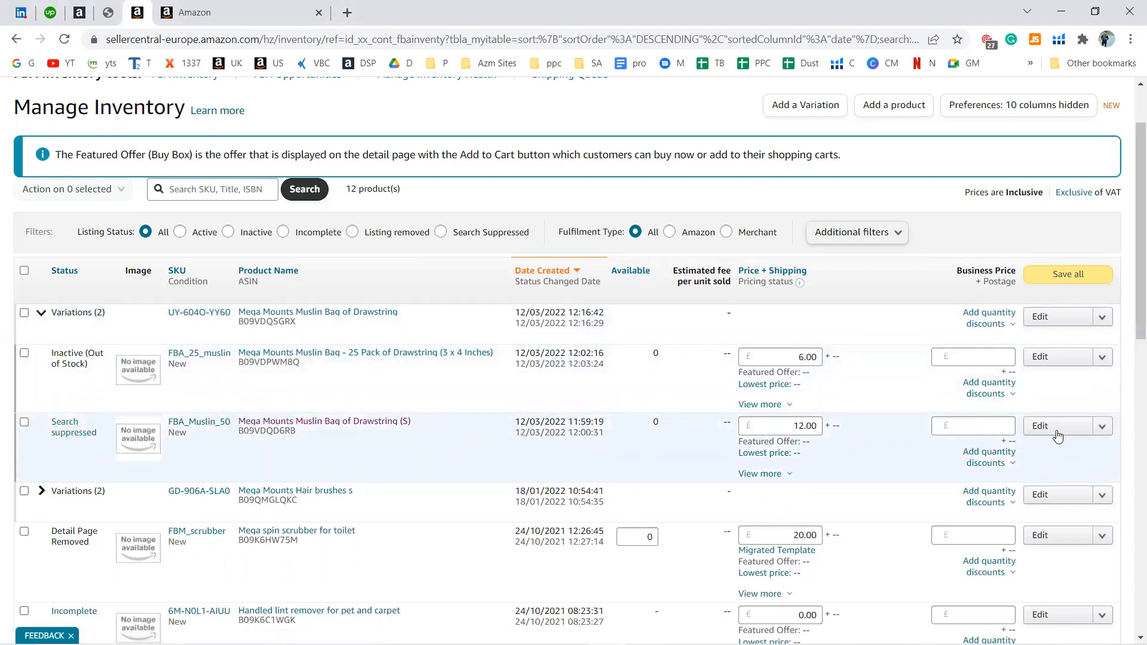
click(1058, 437)
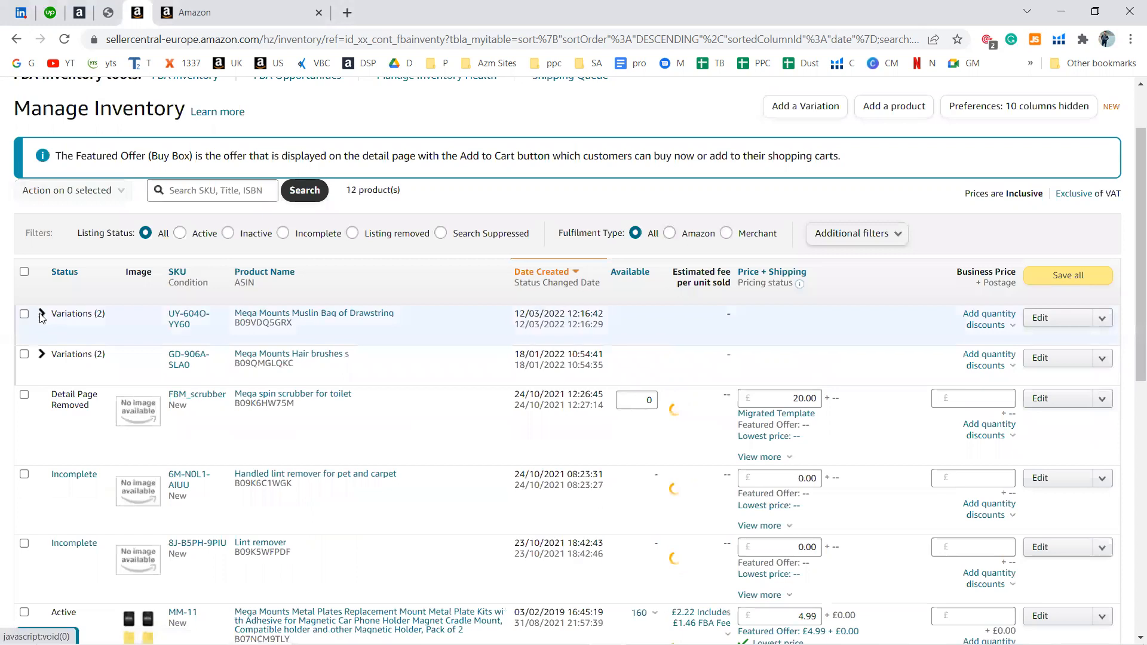
click(42, 315)
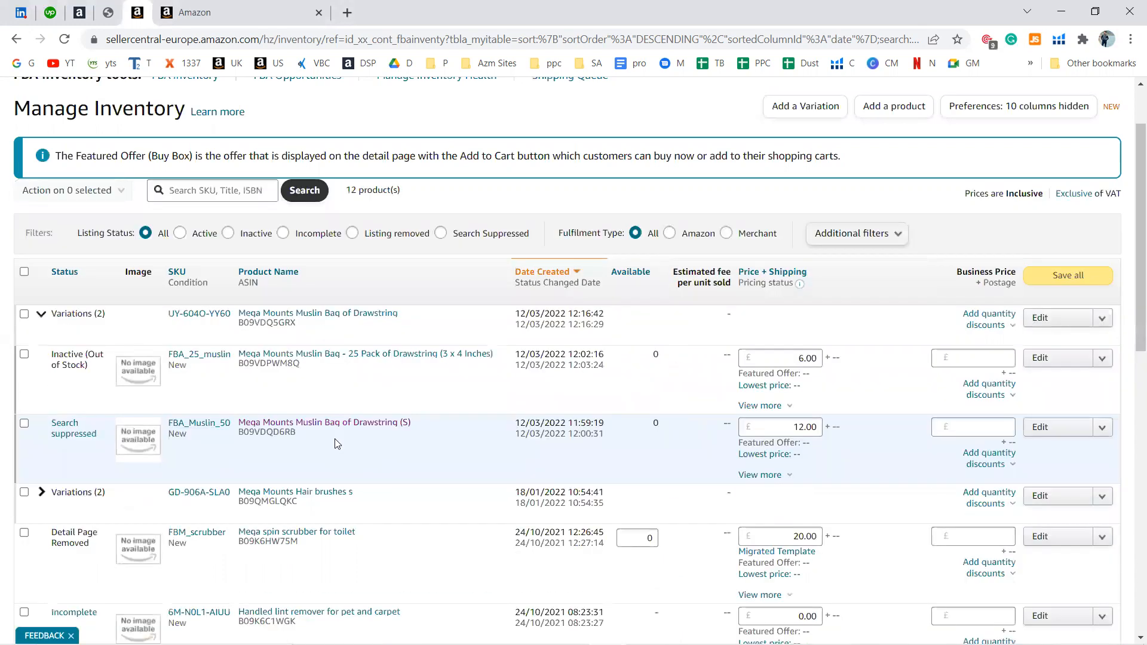